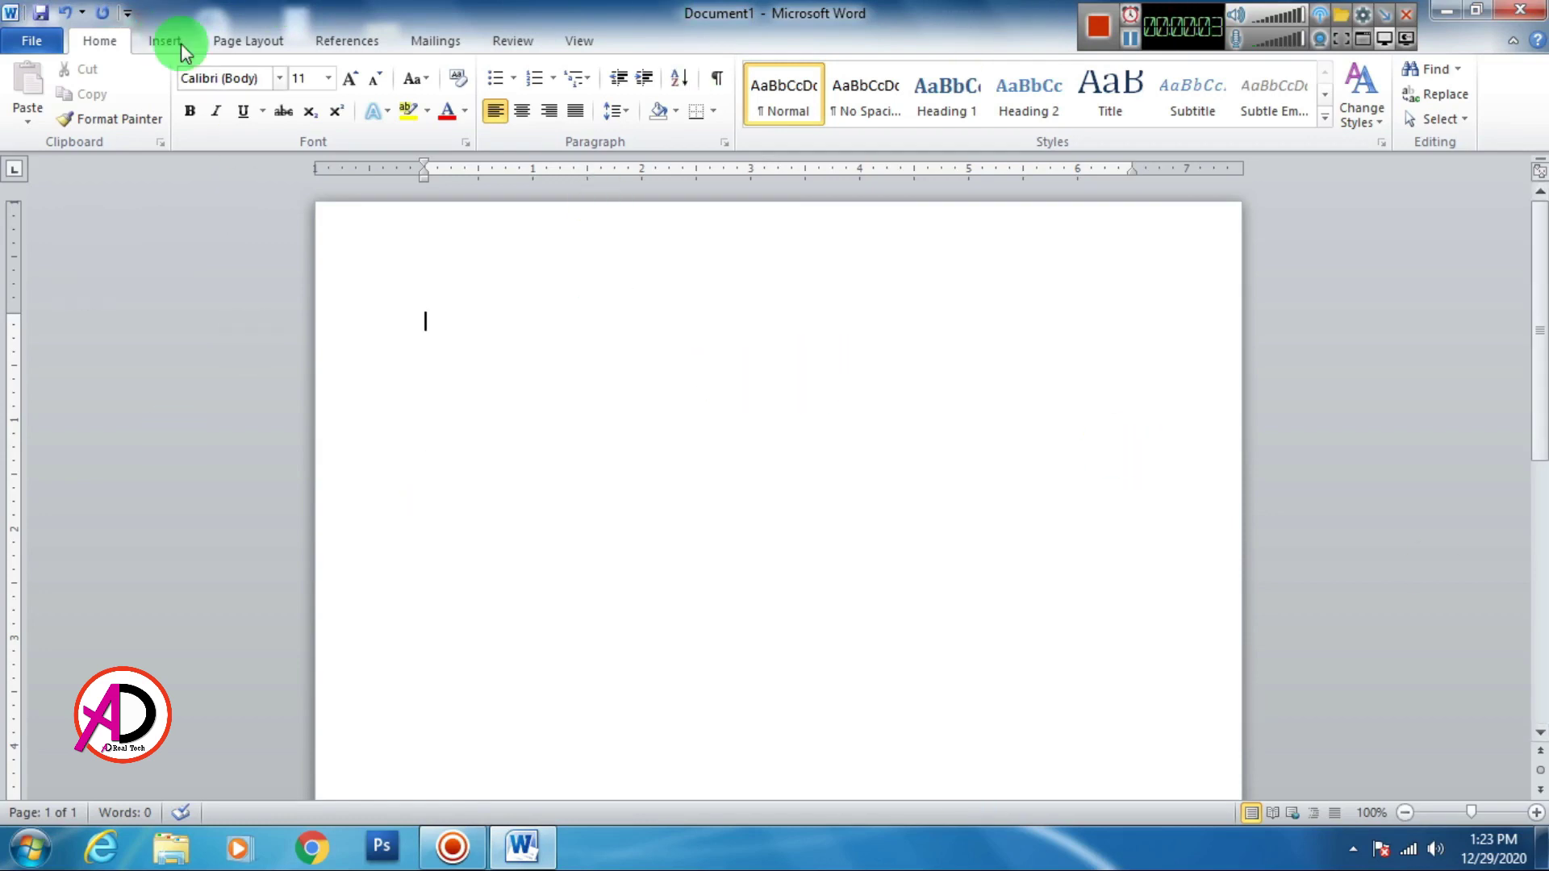
Step: Apply the Narrow margin preset of 0.5 inches on all sides
click(232, 49)
click(169, 97)
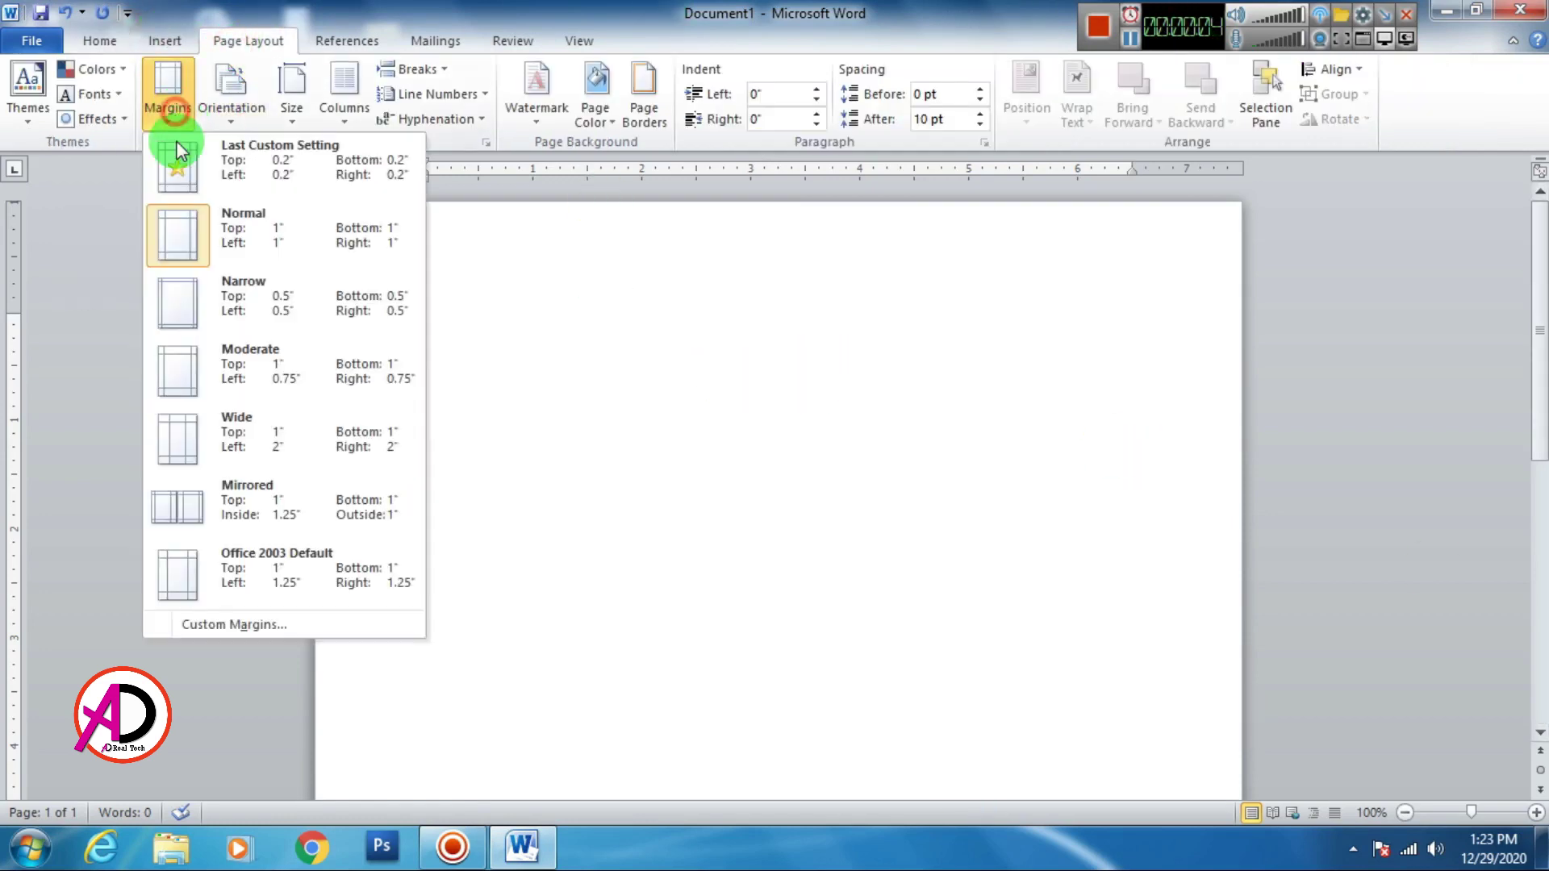
click(246, 303)
Step: Set a custom paper size of 6 inches wide by 3.6 inches high
click(290, 121)
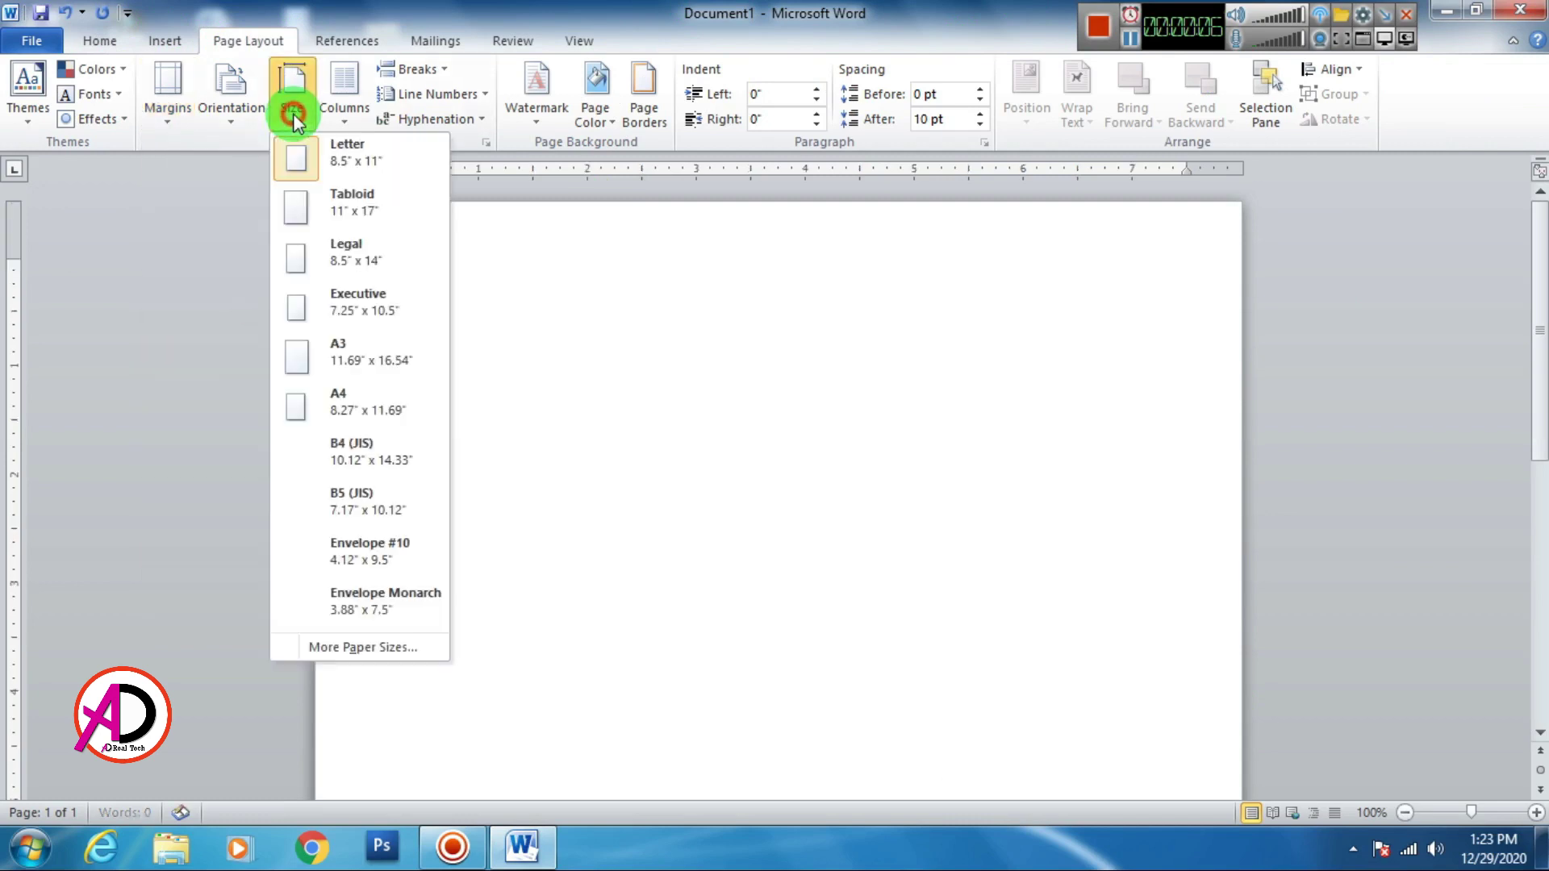
click(322, 643)
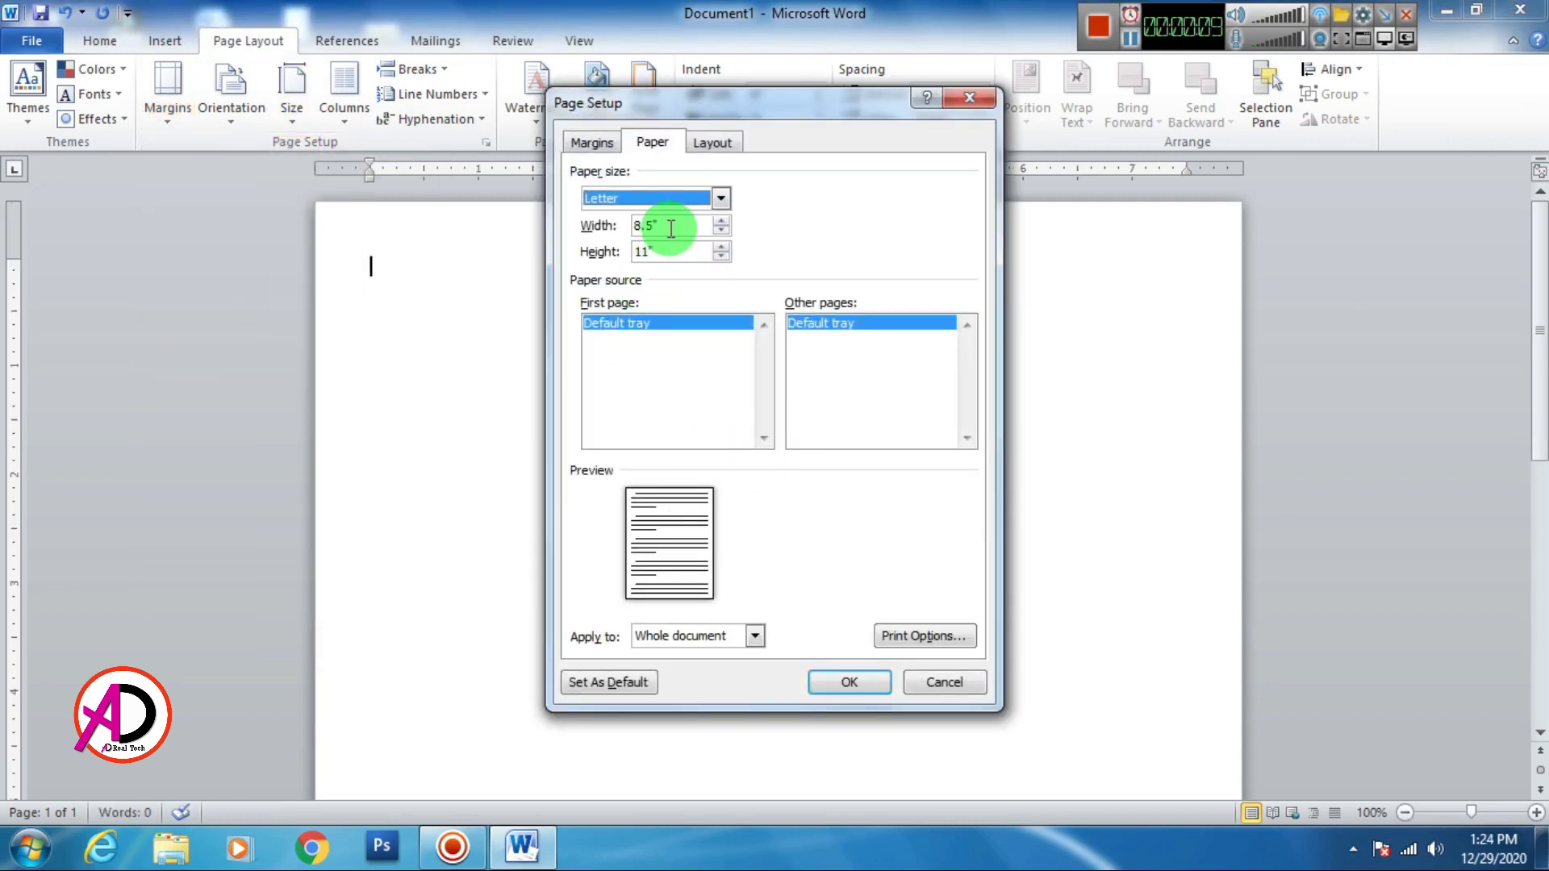
drag(650, 227, 538, 206)
text(6)
key(Tab)
text(3.6)
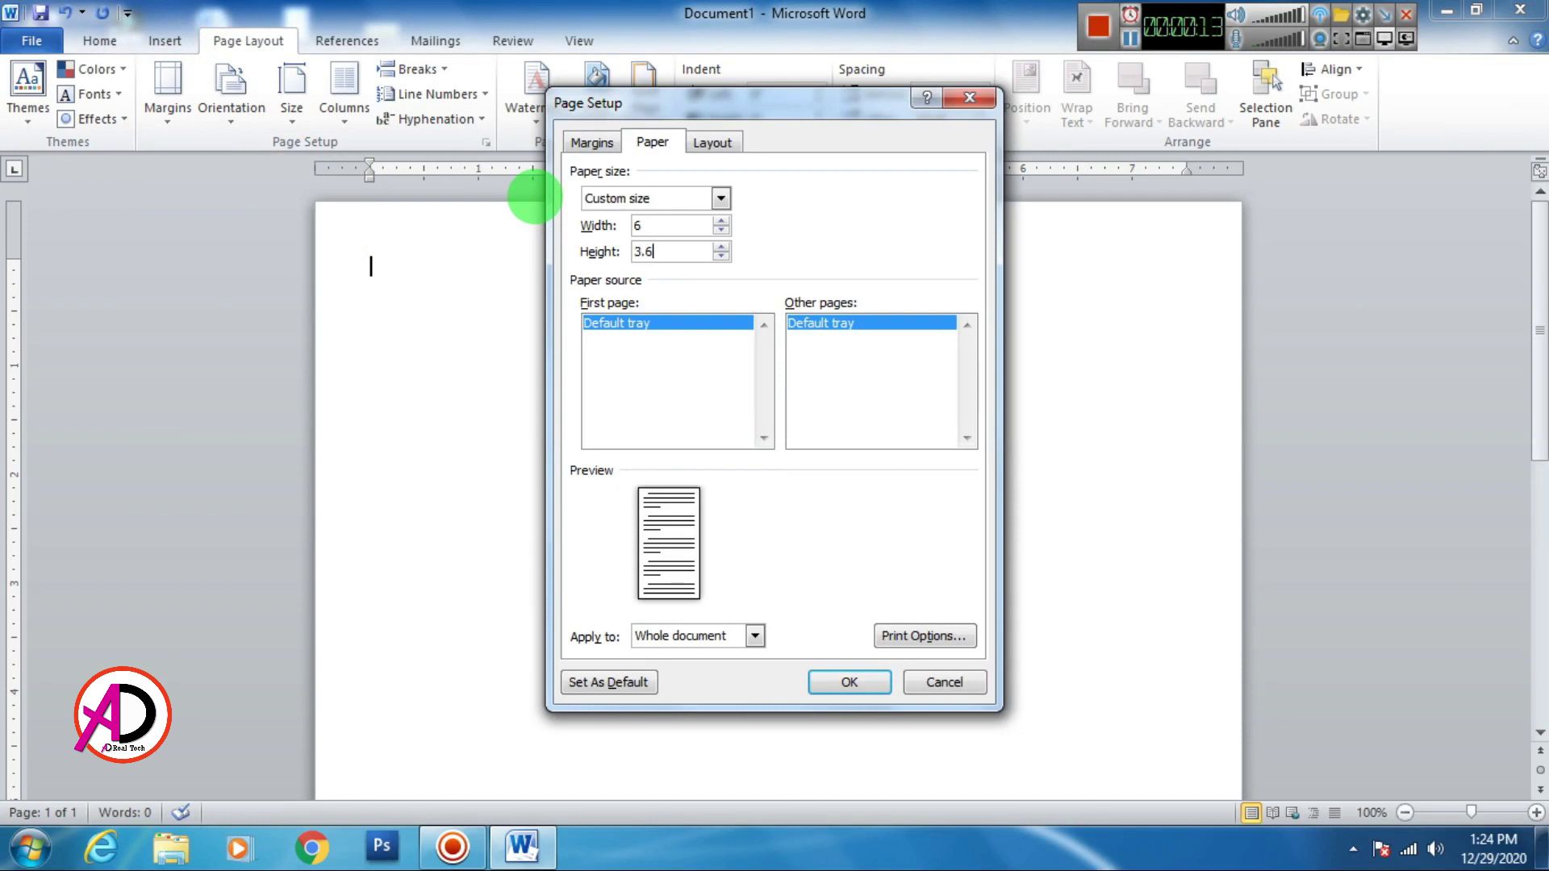
click(648, 226)
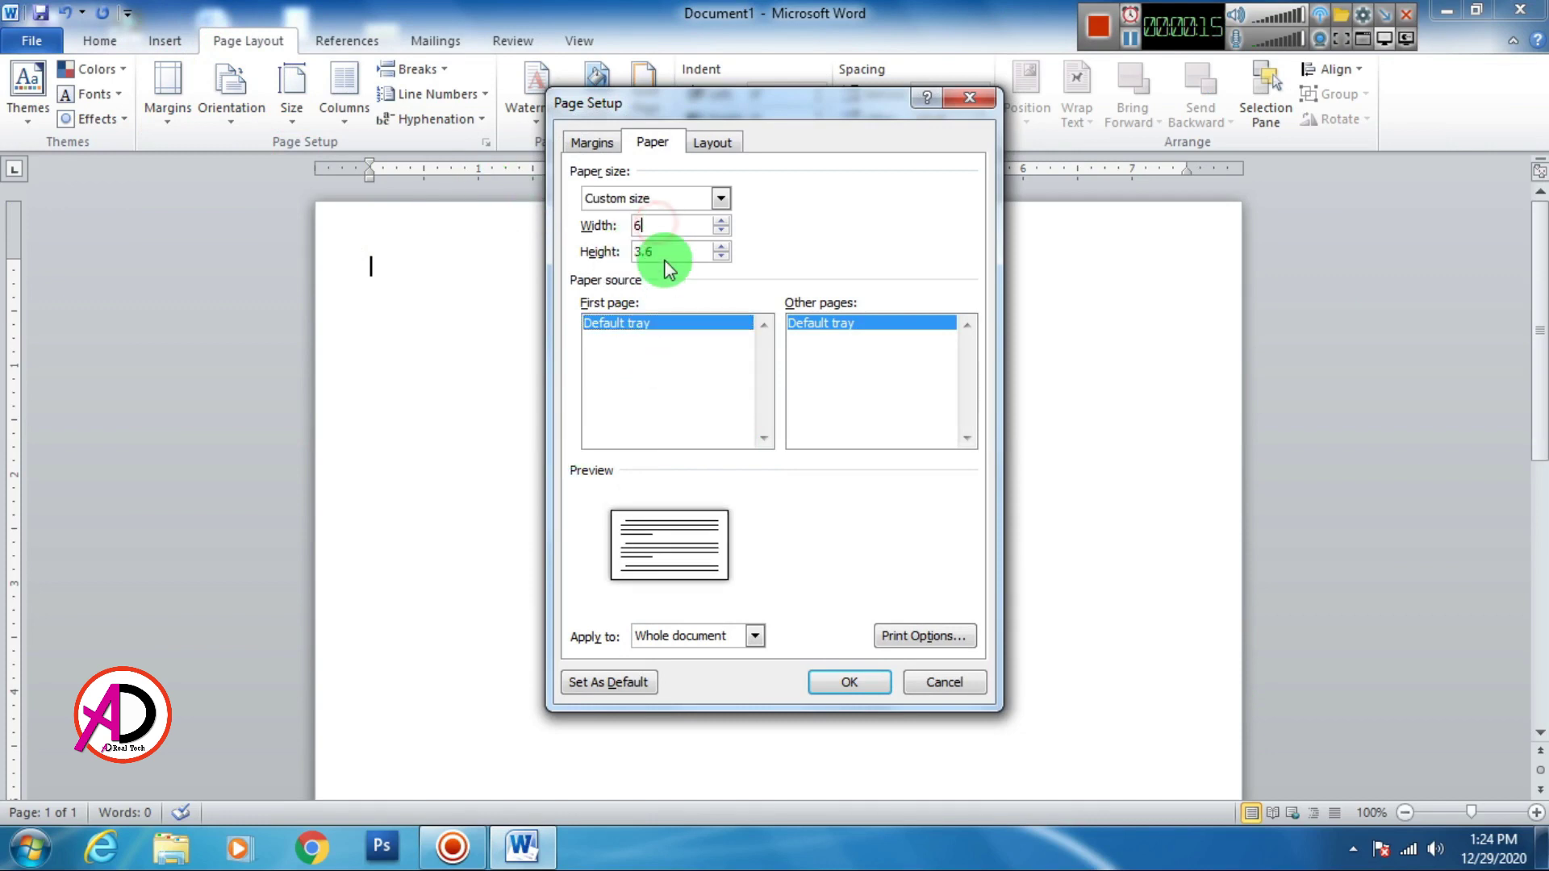
click(847, 684)
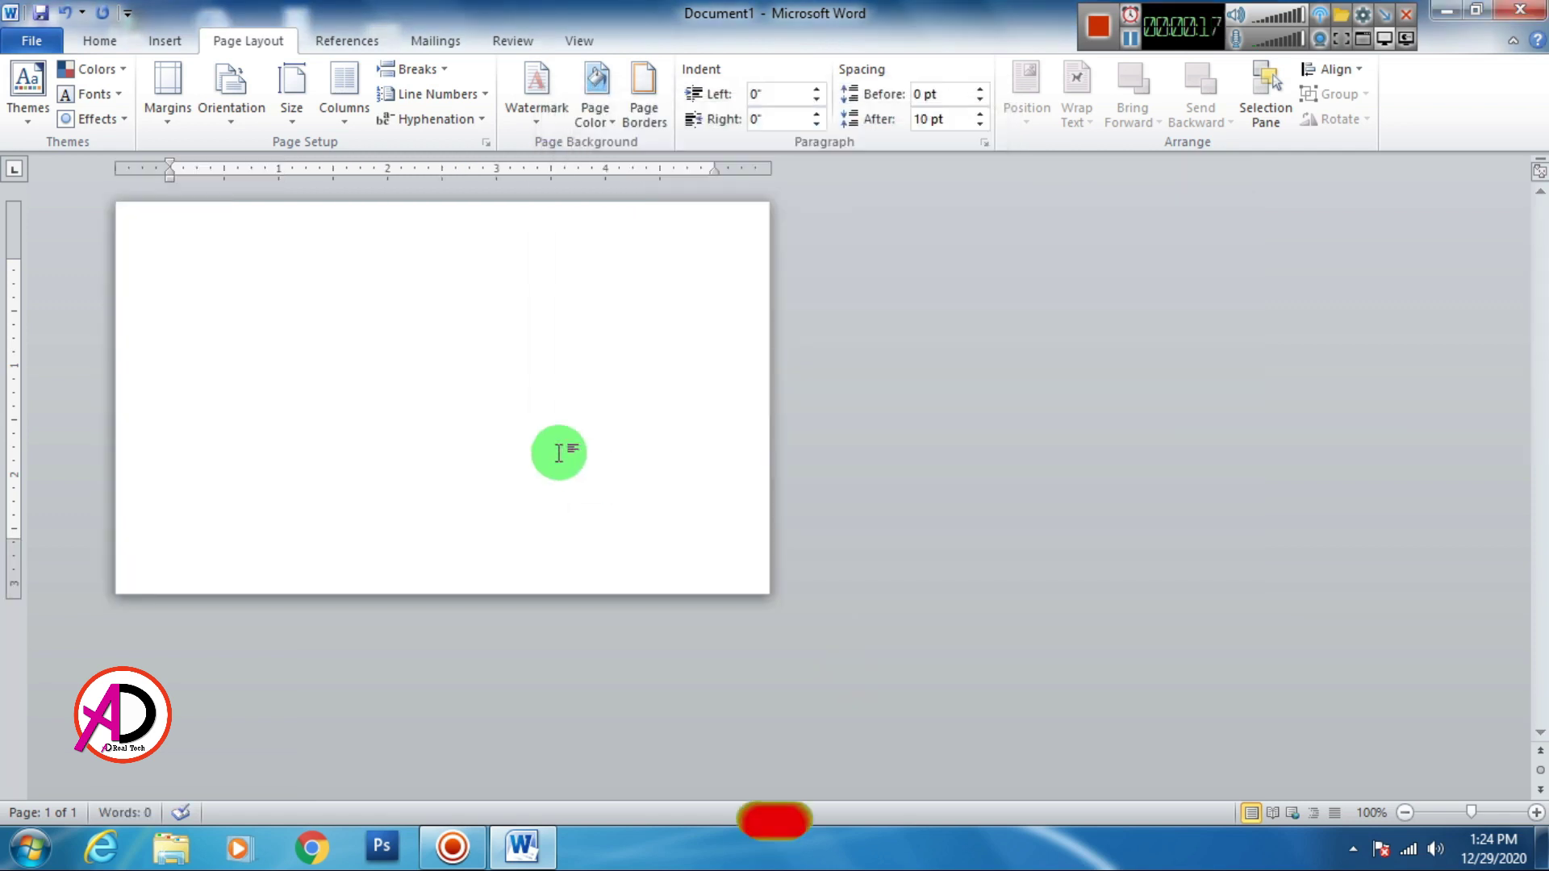
scroll(564, 451, up, 4)
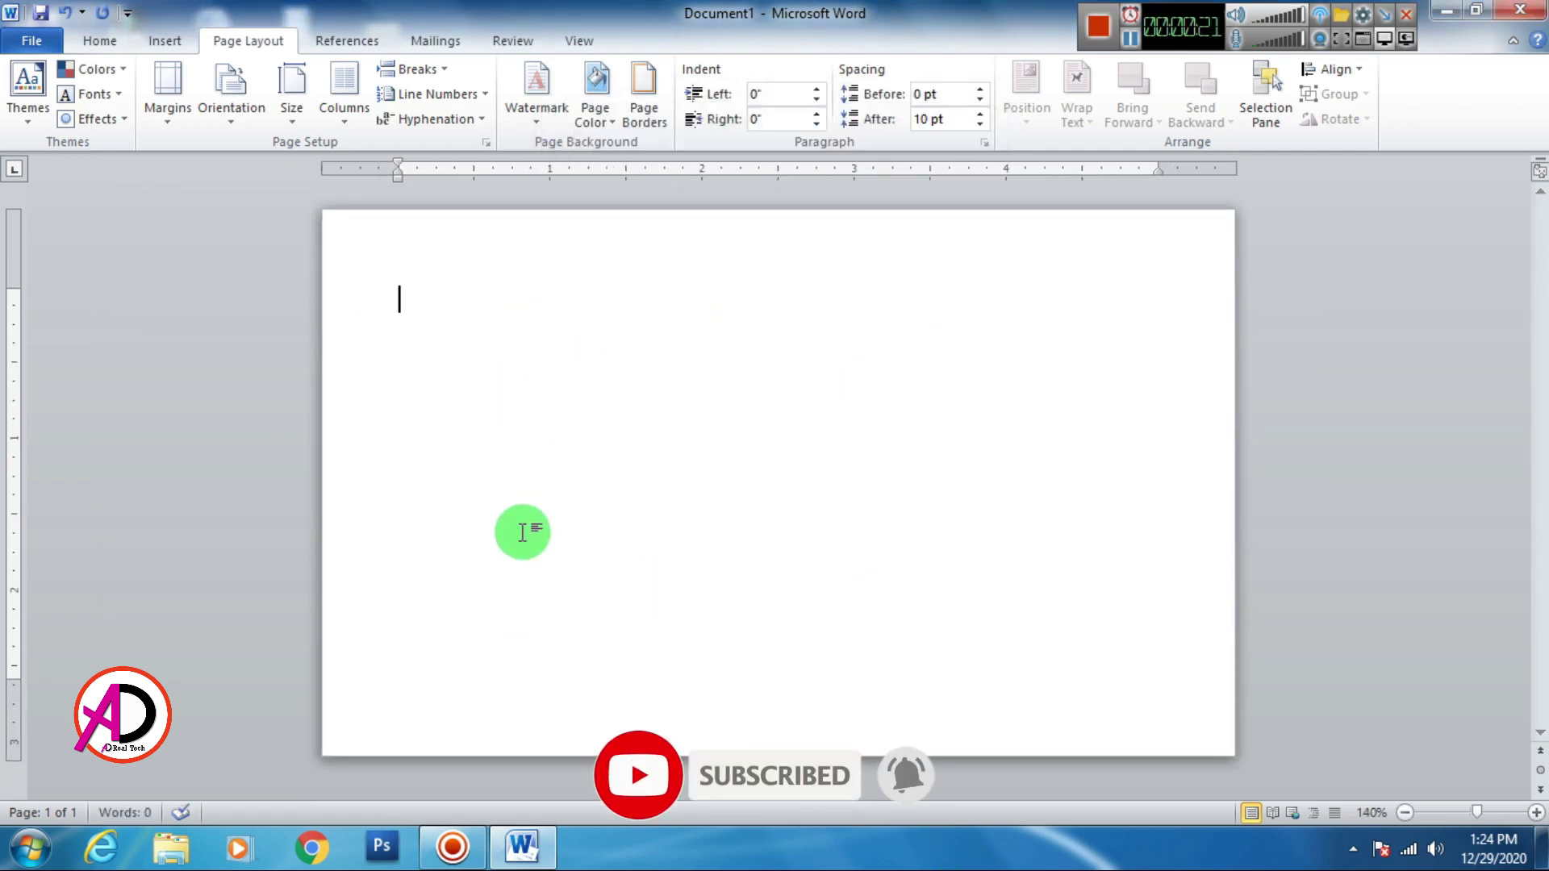
Step: Draw a rounded rectangle and make its ends fully rounded
click(158, 42)
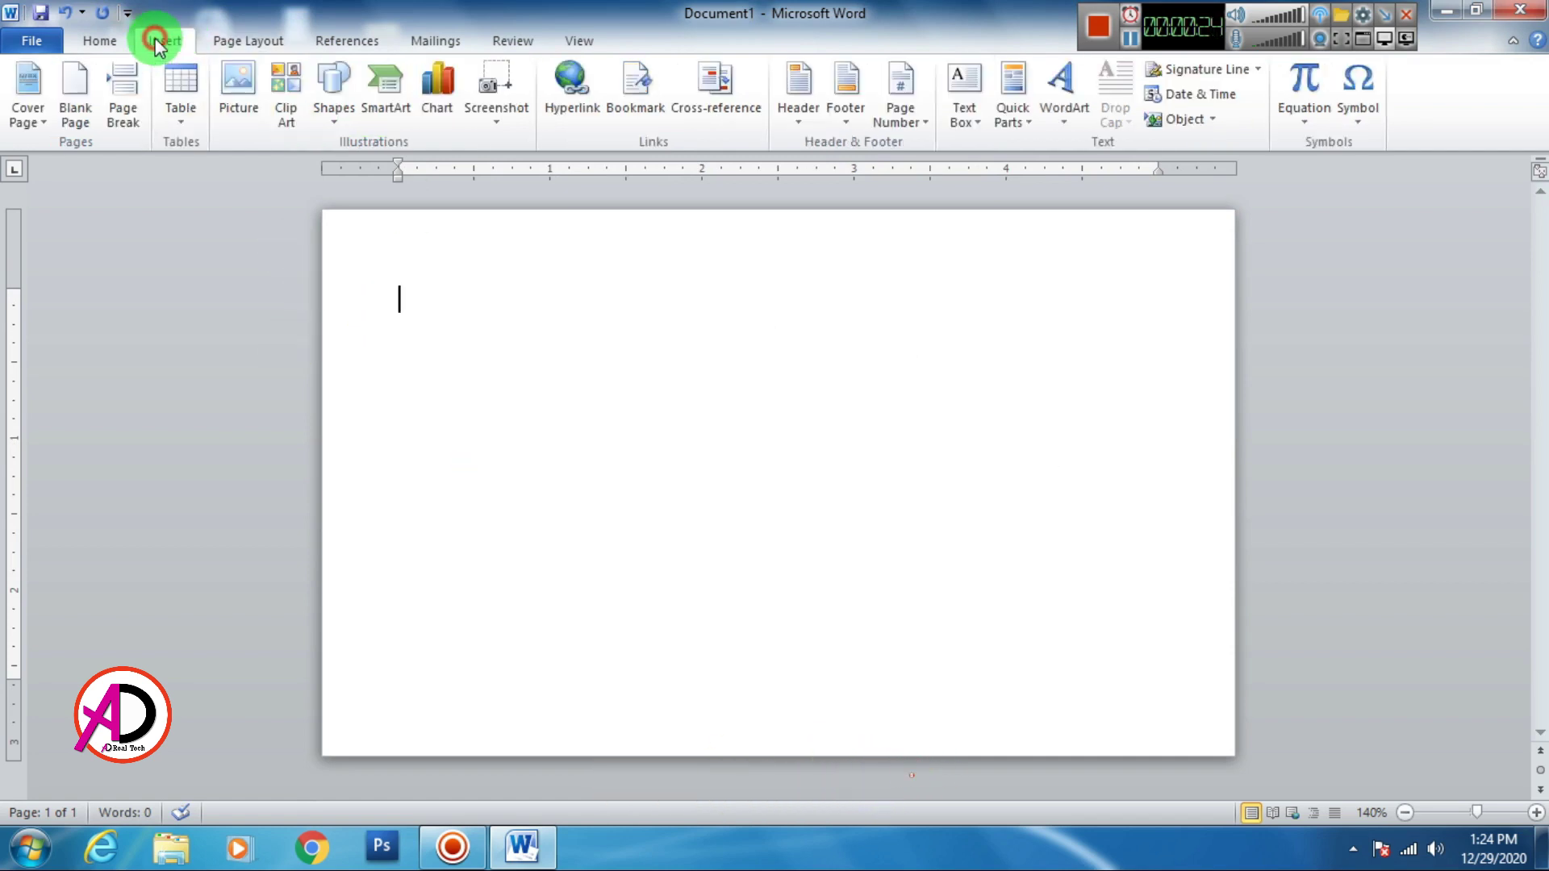
click(342, 101)
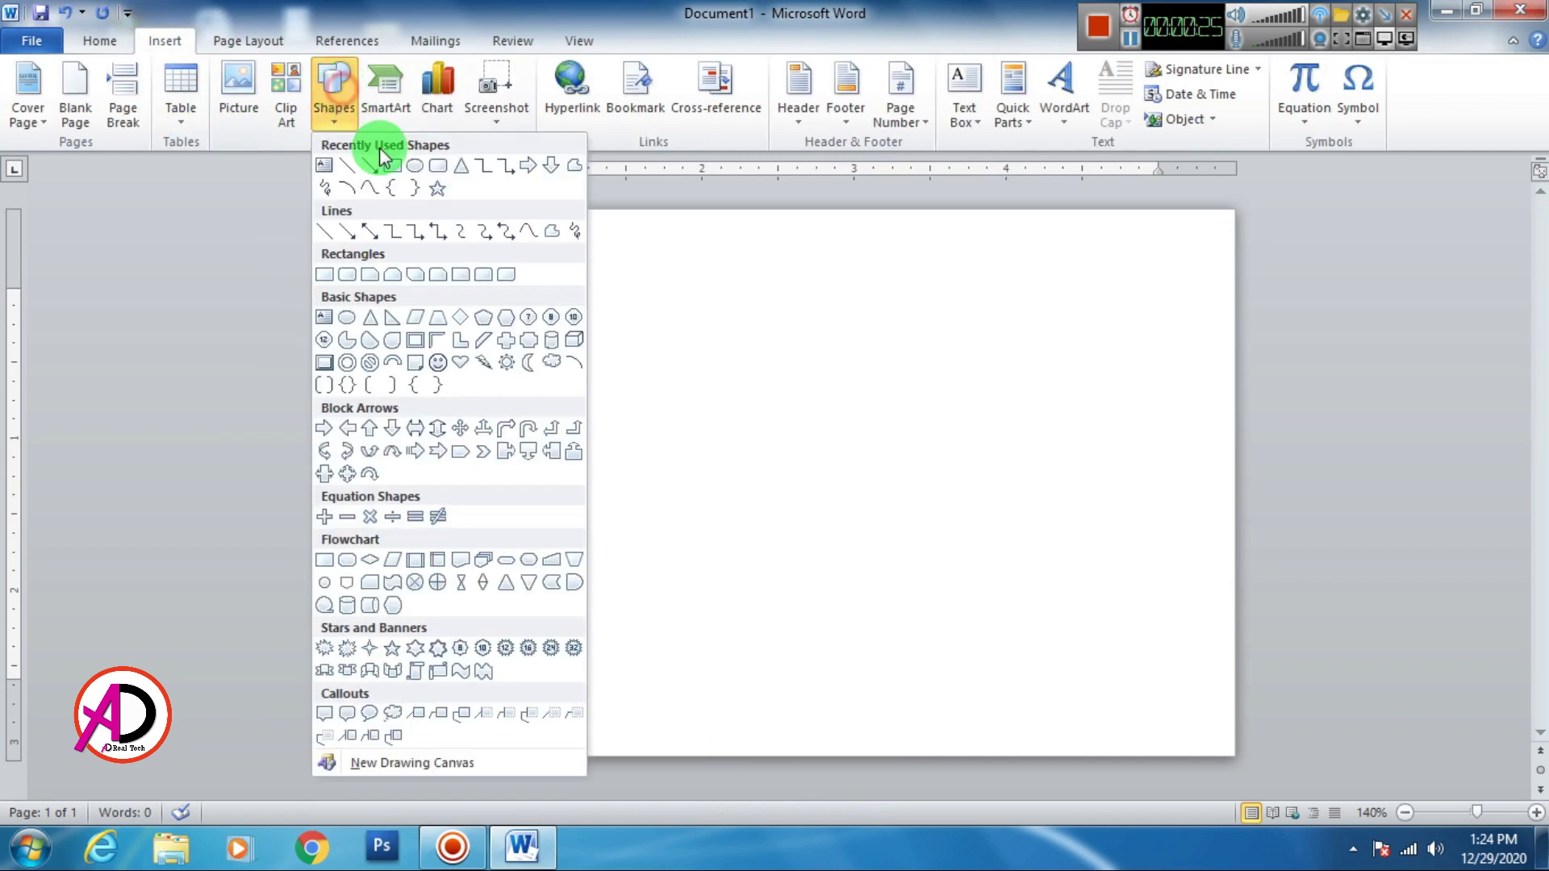
click(436, 167)
drag(505, 312, 572, 672)
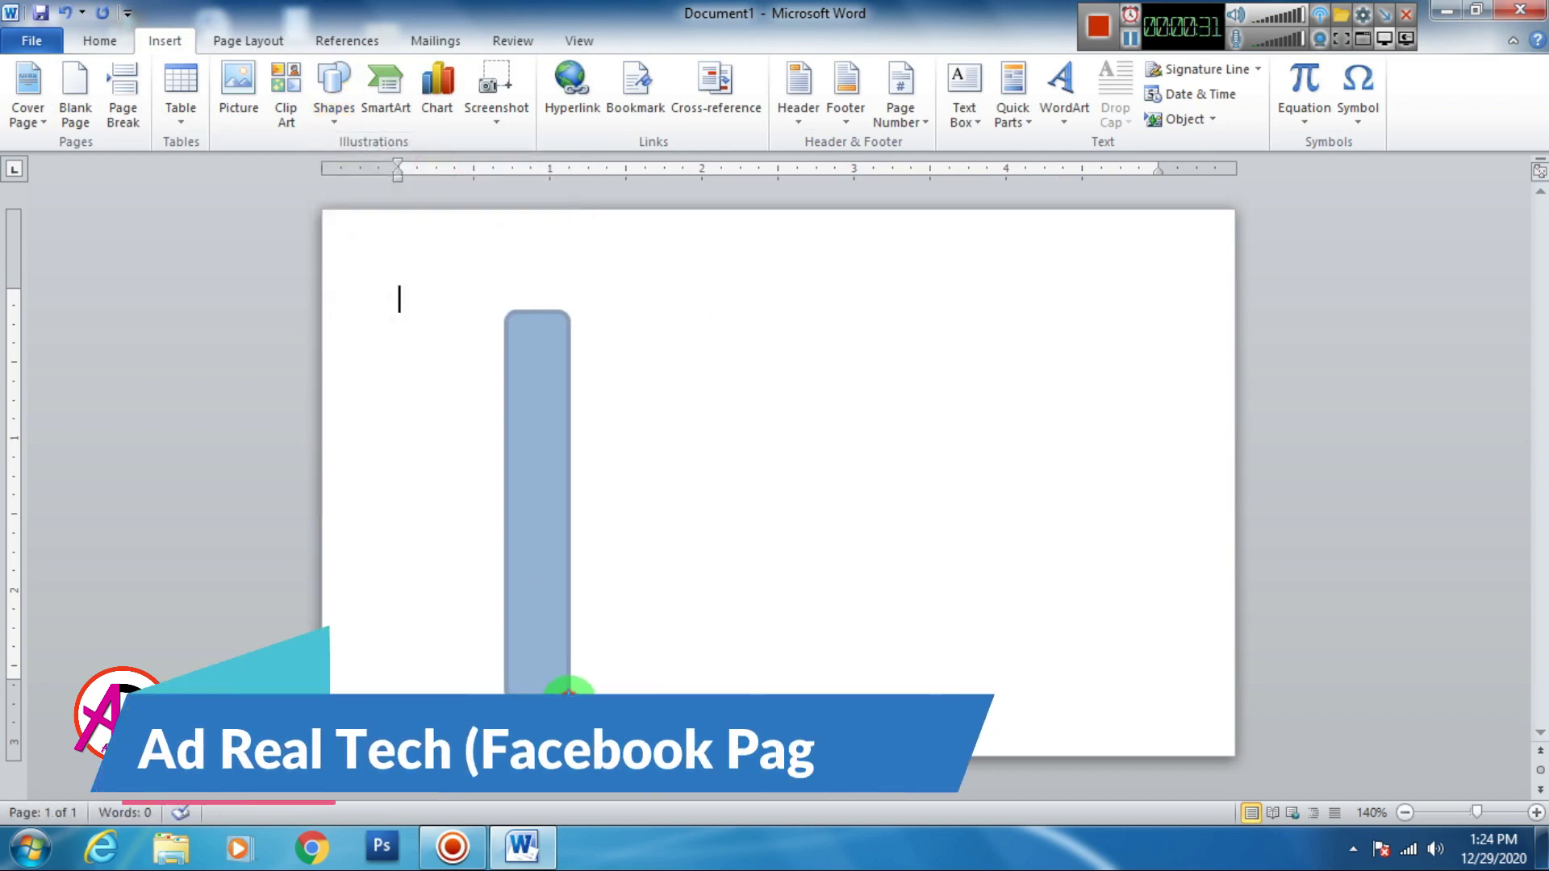
drag(572, 672, 582, 713)
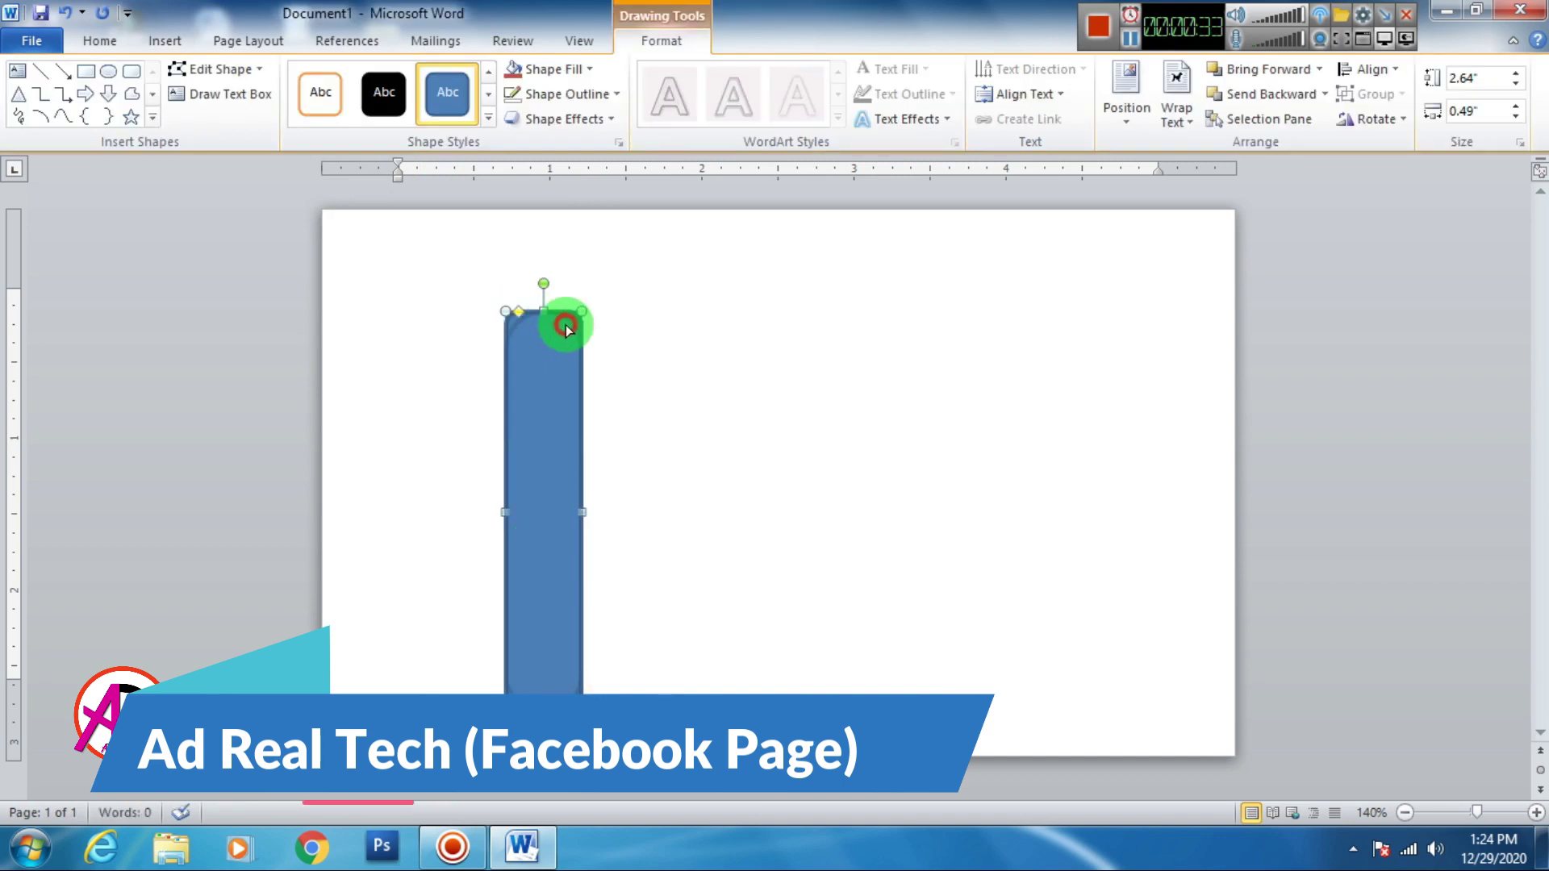
drag(519, 311, 688, 345)
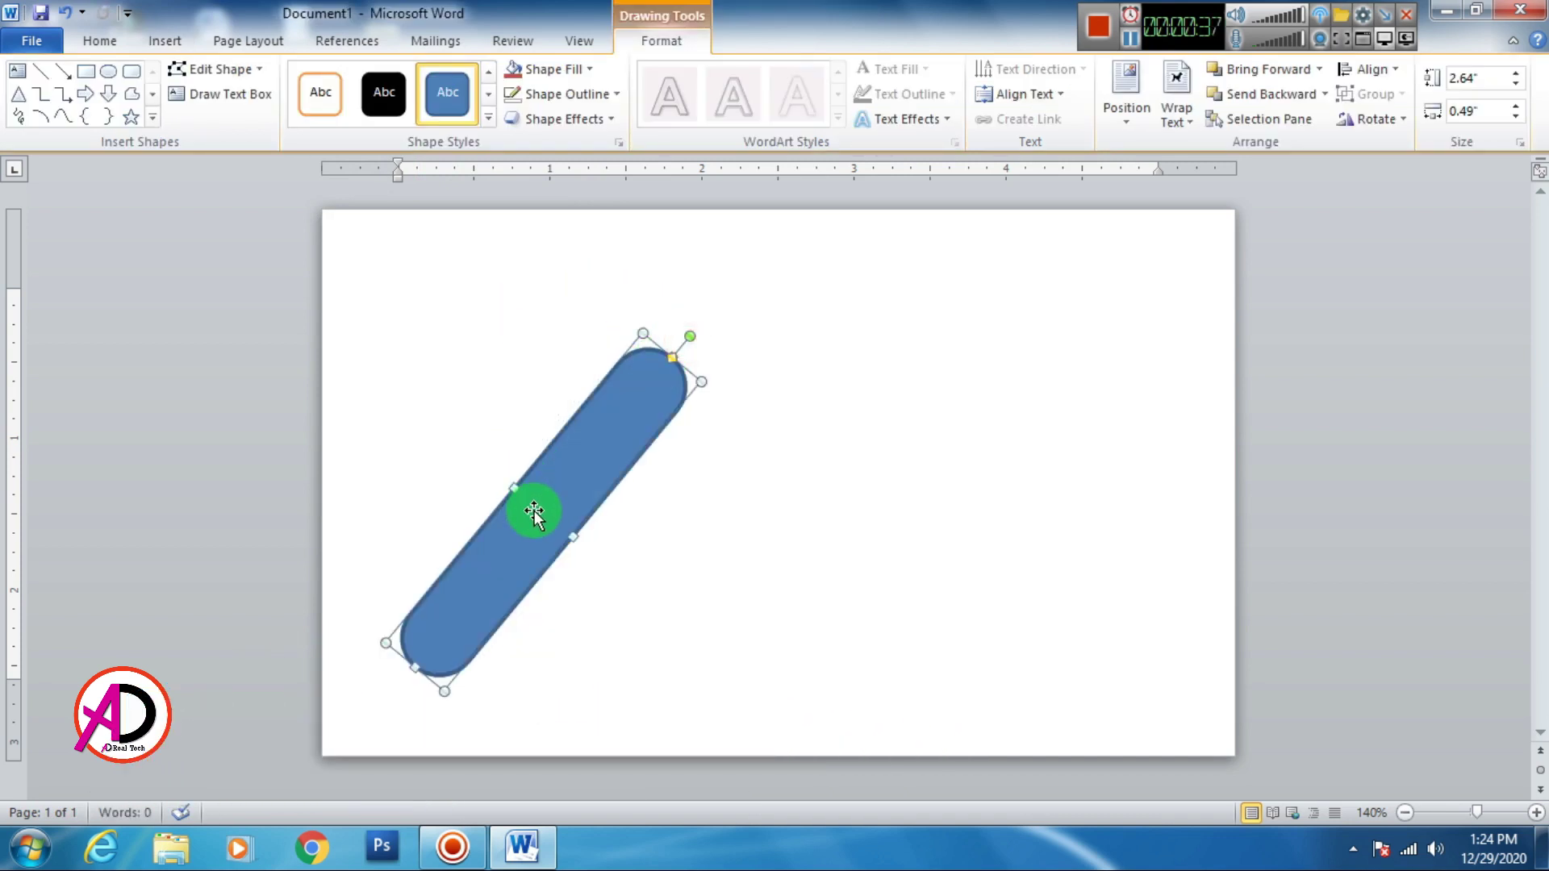
Step: Rotate, lengthen and position the bar diagonally across the page's left edge
mouse_move(533, 513)
mouse_down()
mouse_move(477, 575)
mouse_move(486, 550)
mouse_move(455, 561)
mouse_move(590, 366)
mouse_up()
drag(443, 562, 359, 690)
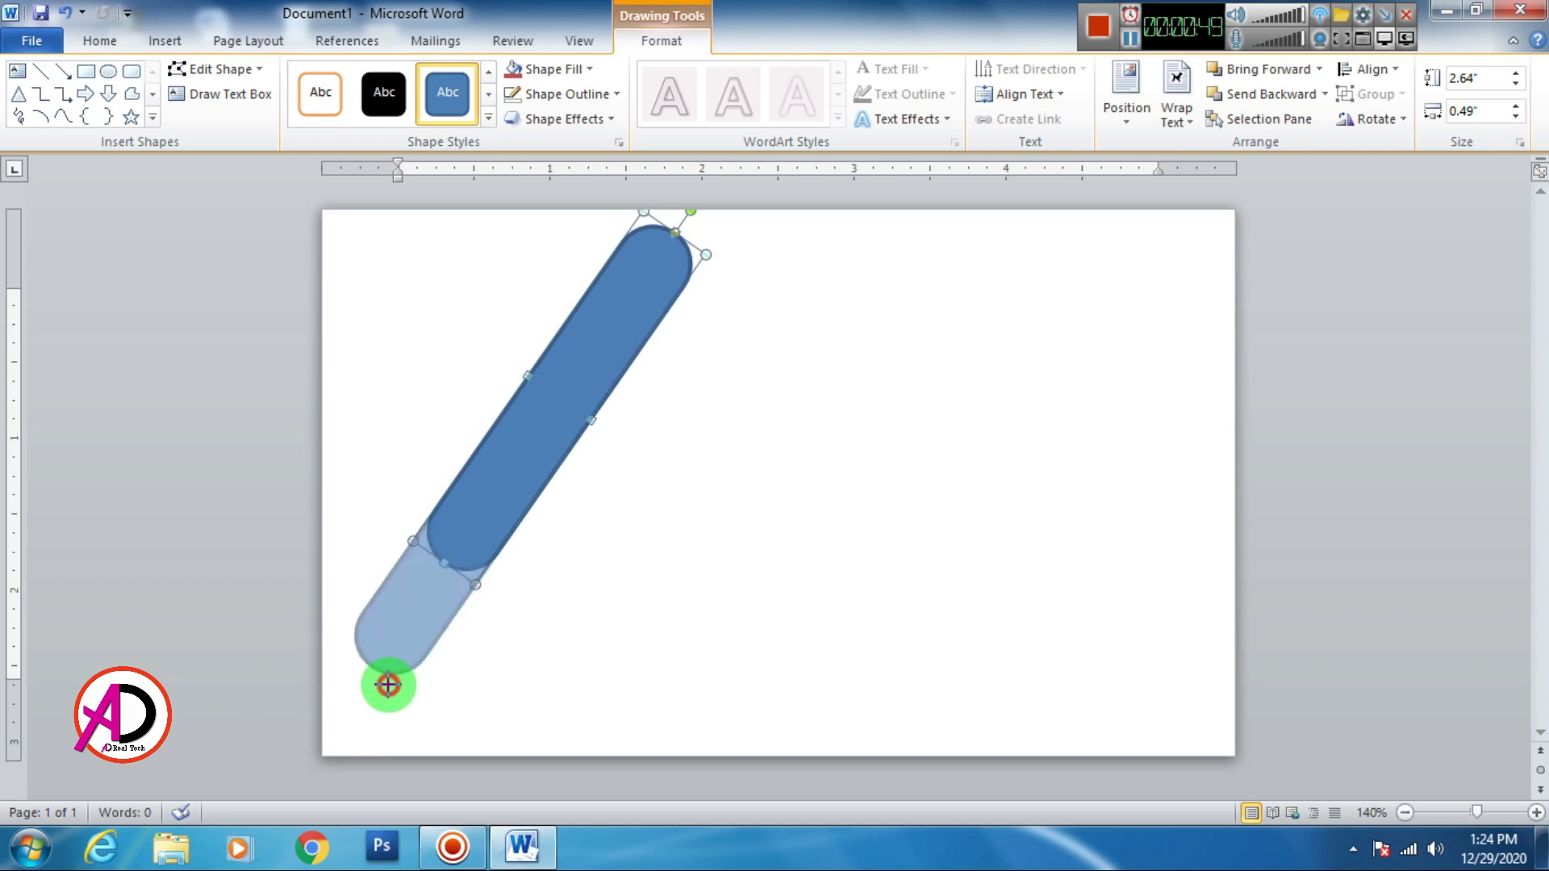
drag(563, 385, 563, 414)
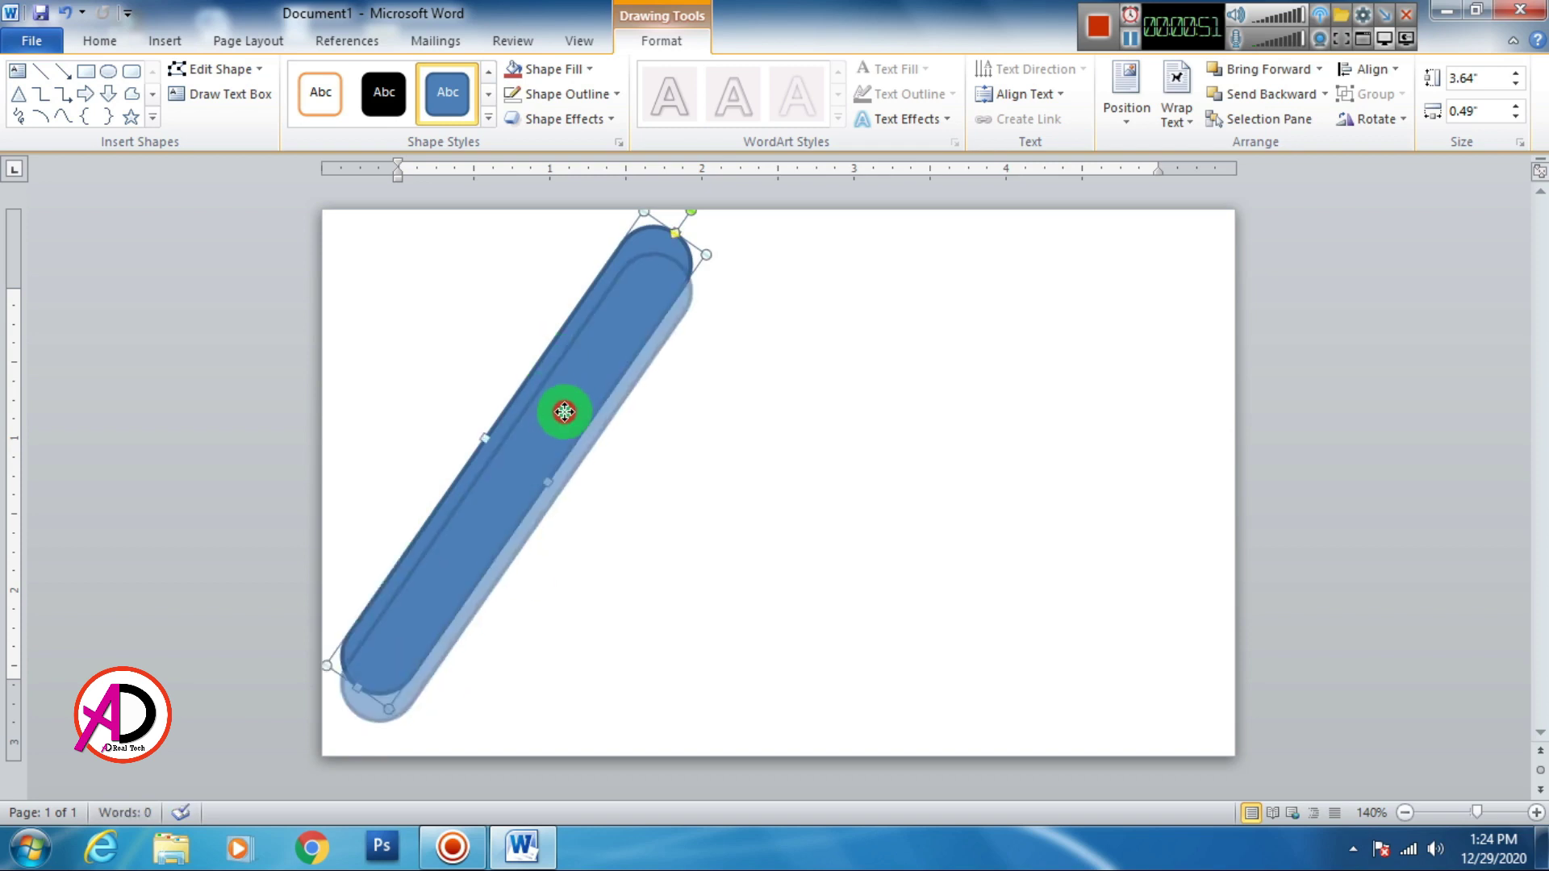
drag(357, 716, 343, 730)
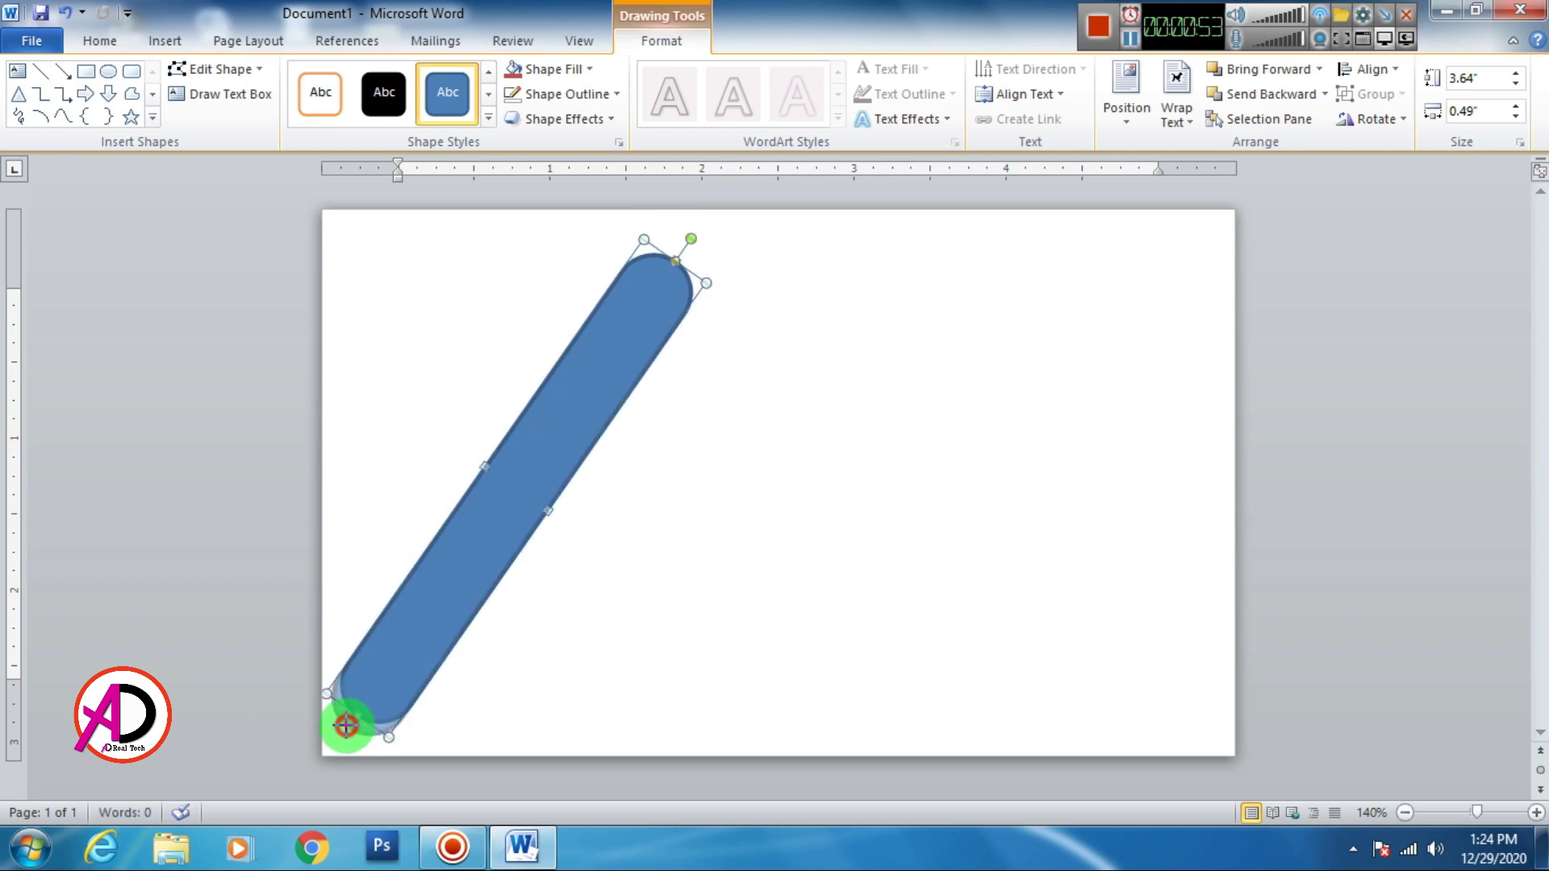
drag(398, 668, 395, 637)
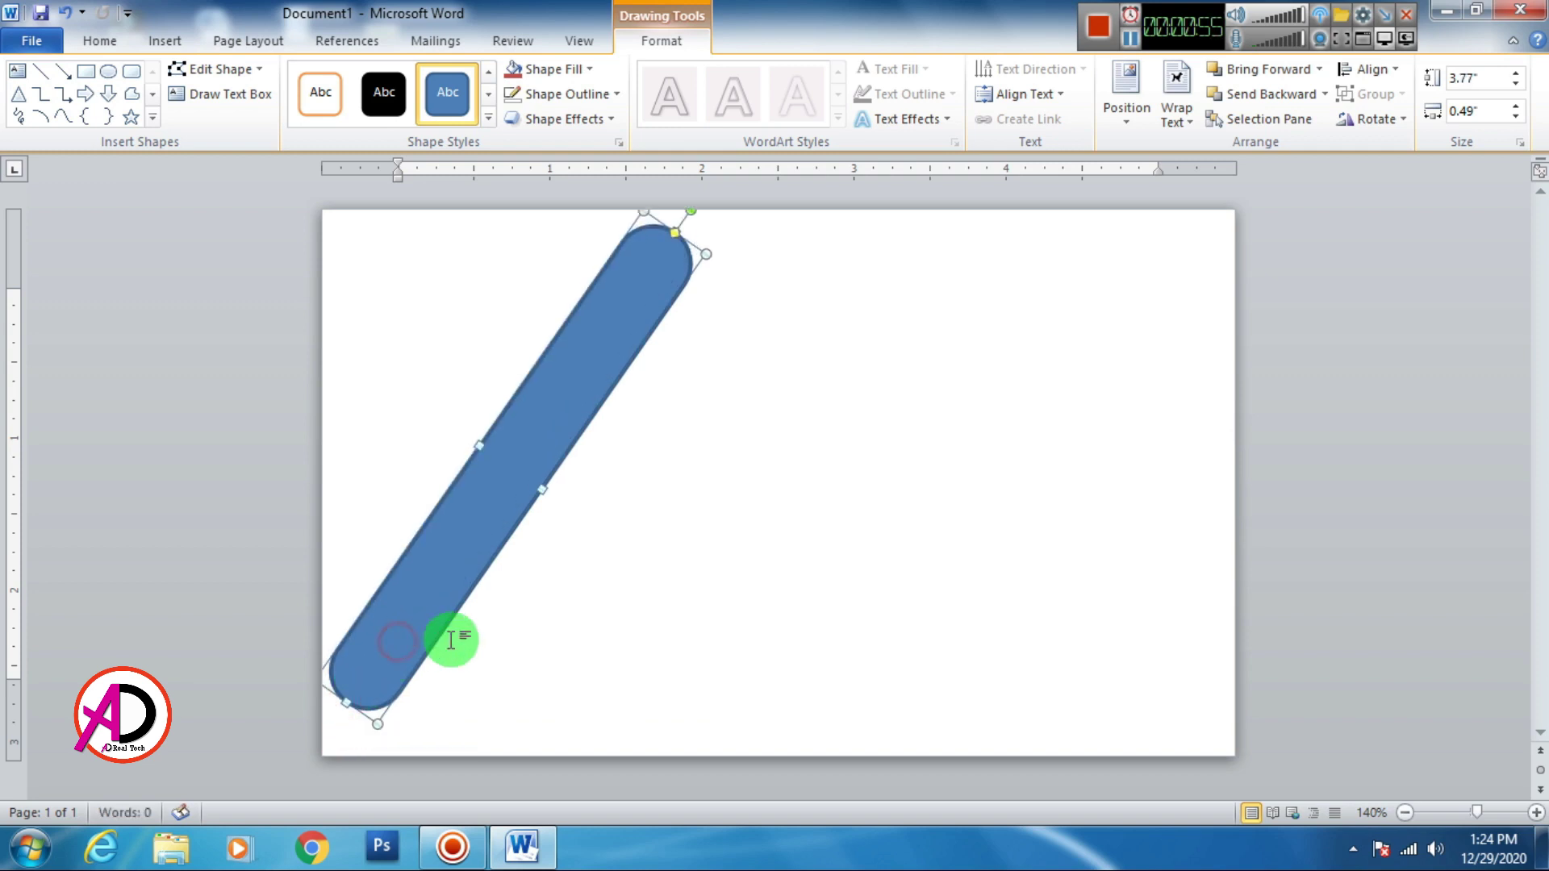
Step: Remove the bar's outline and copy it to the clipboard
click(548, 100)
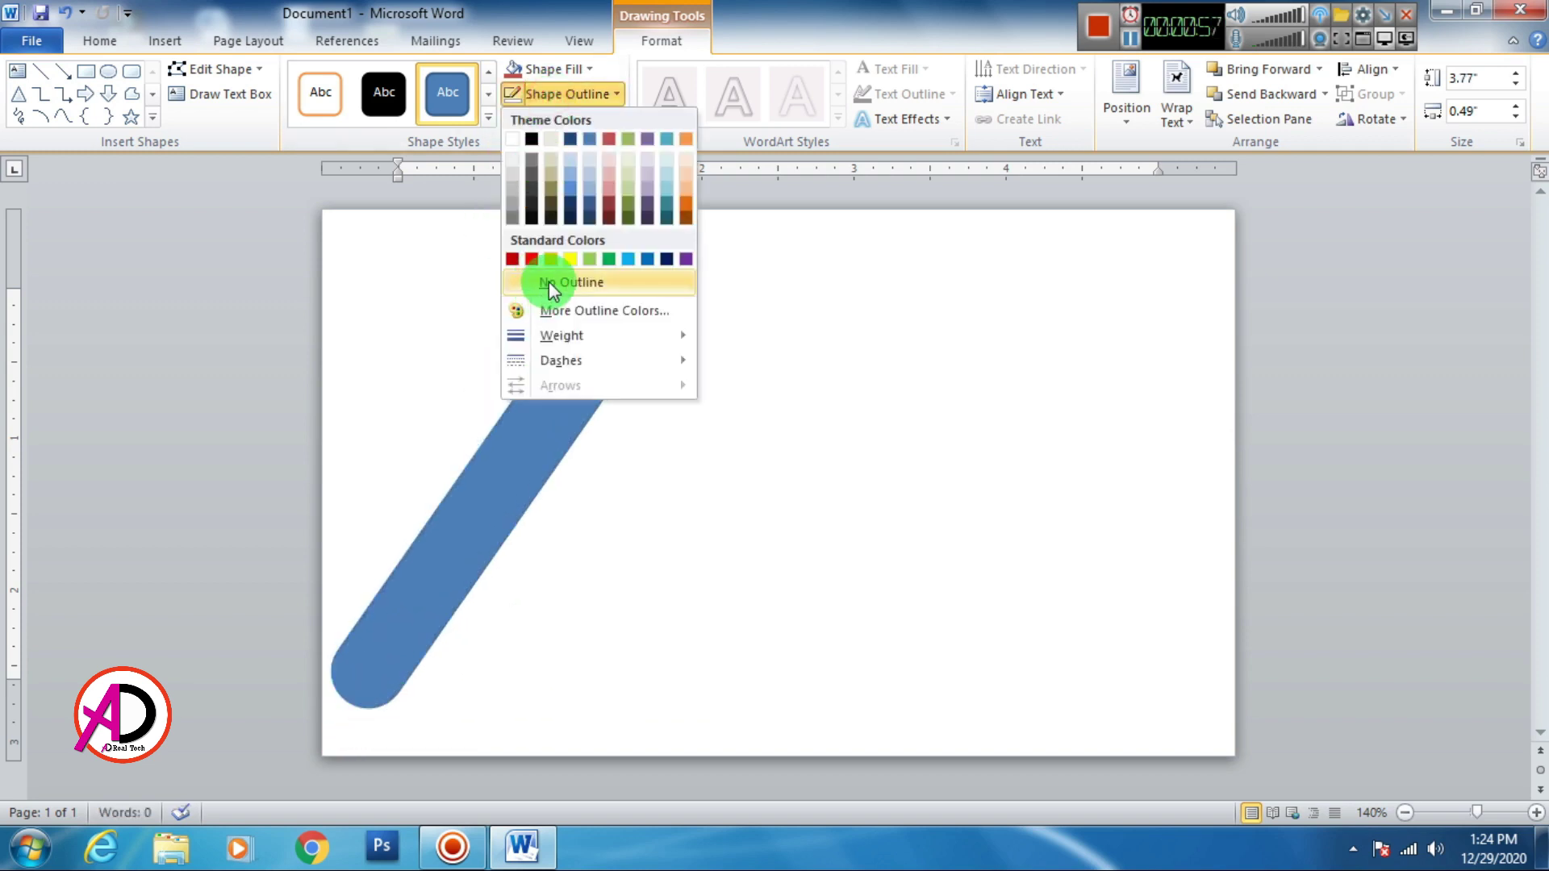
click(543, 286)
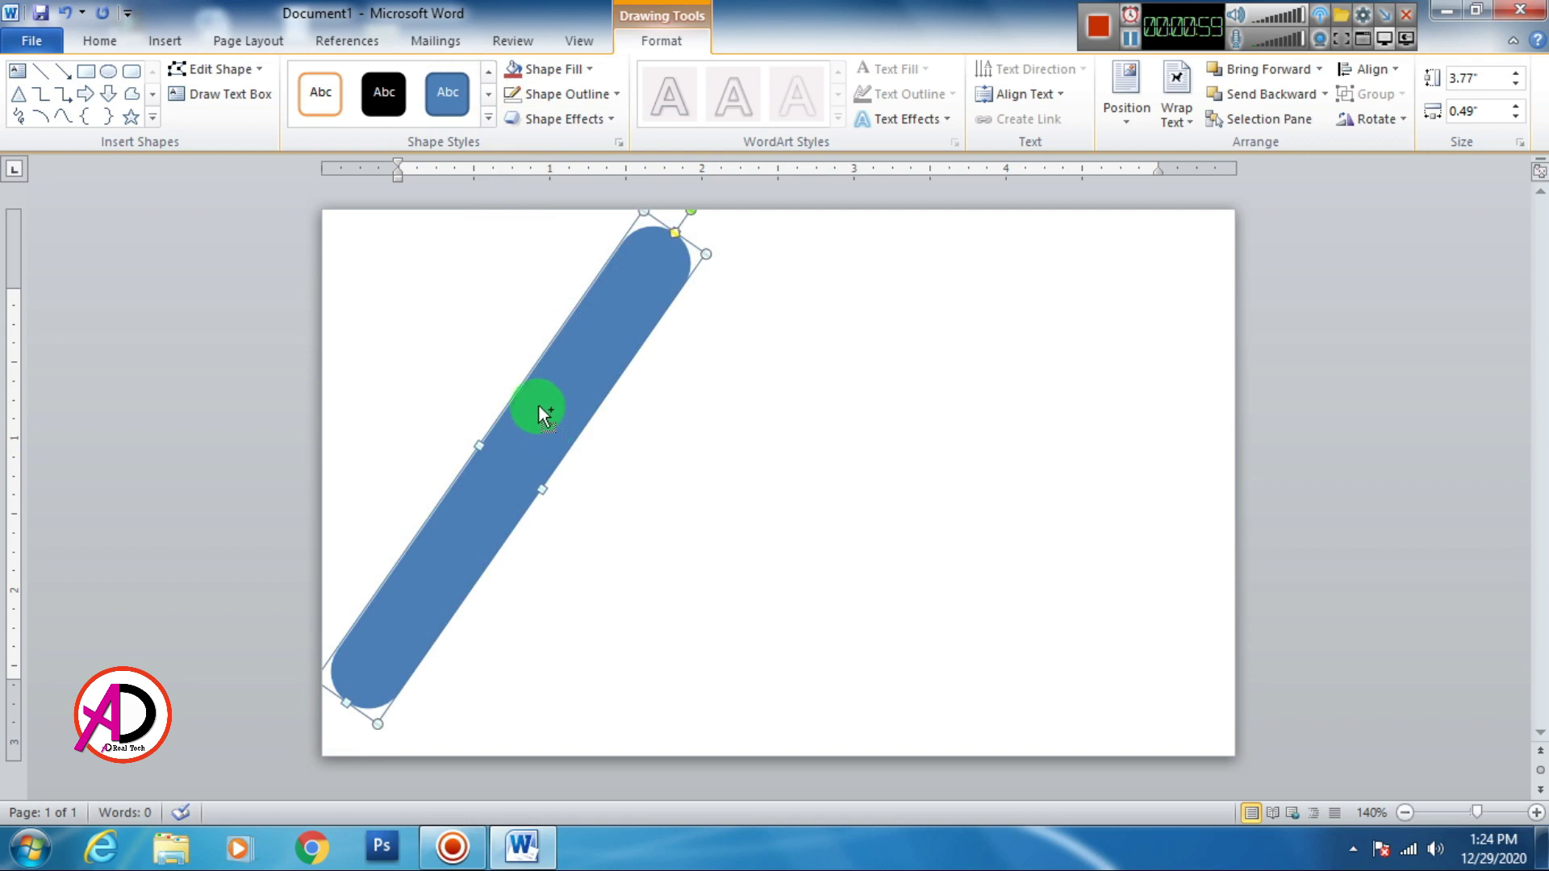
click(109, 42)
click(89, 94)
Step: Paste a copy of the bar, shorten it and place it at the upper left
click(28, 89)
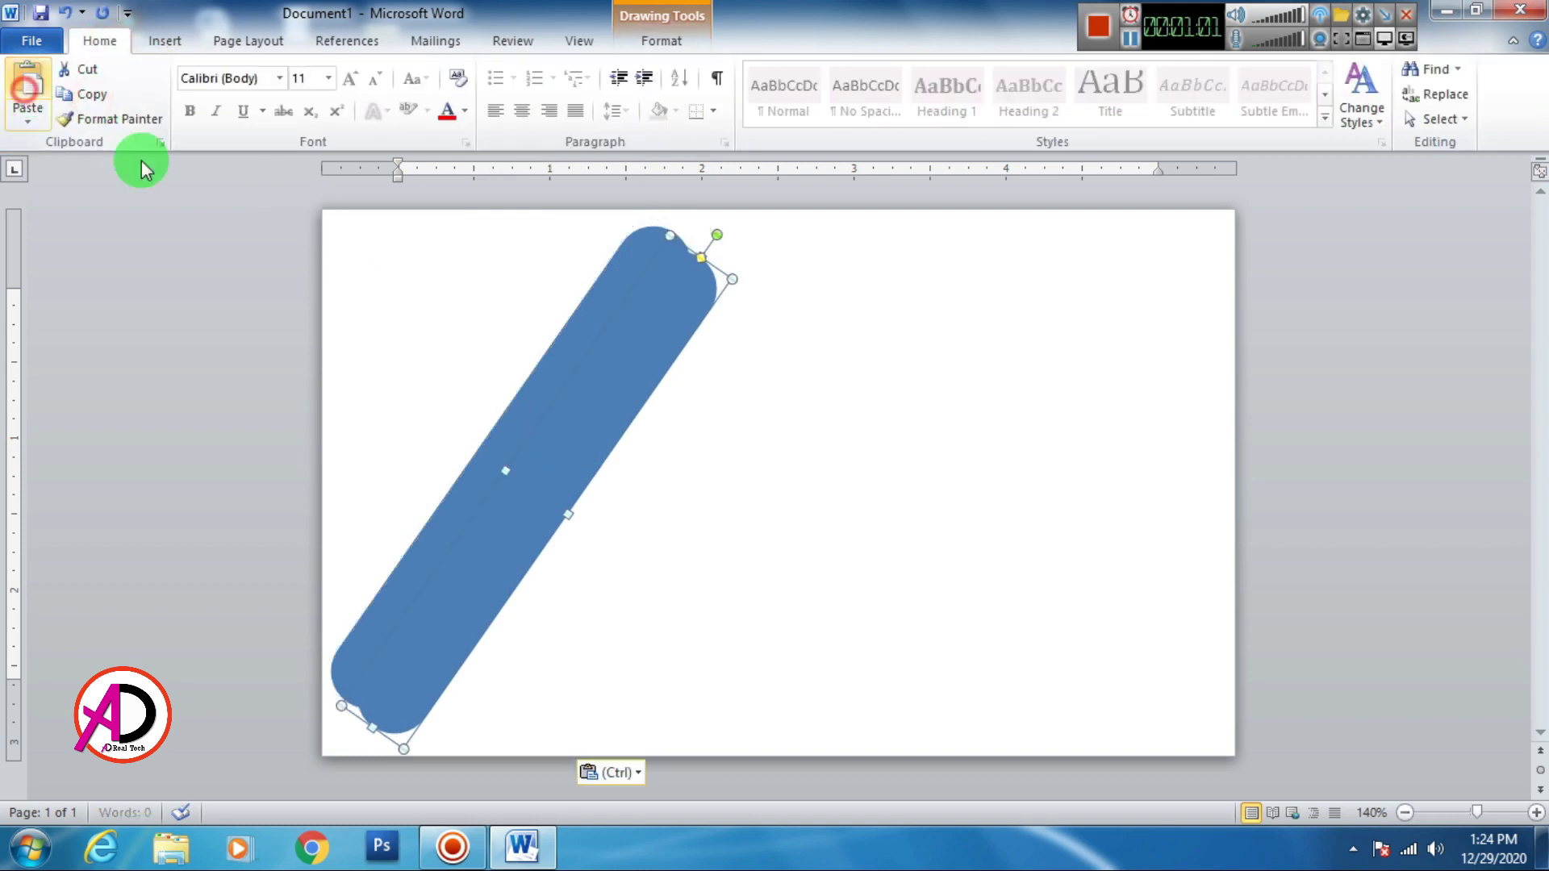
drag(581, 439, 639, 450)
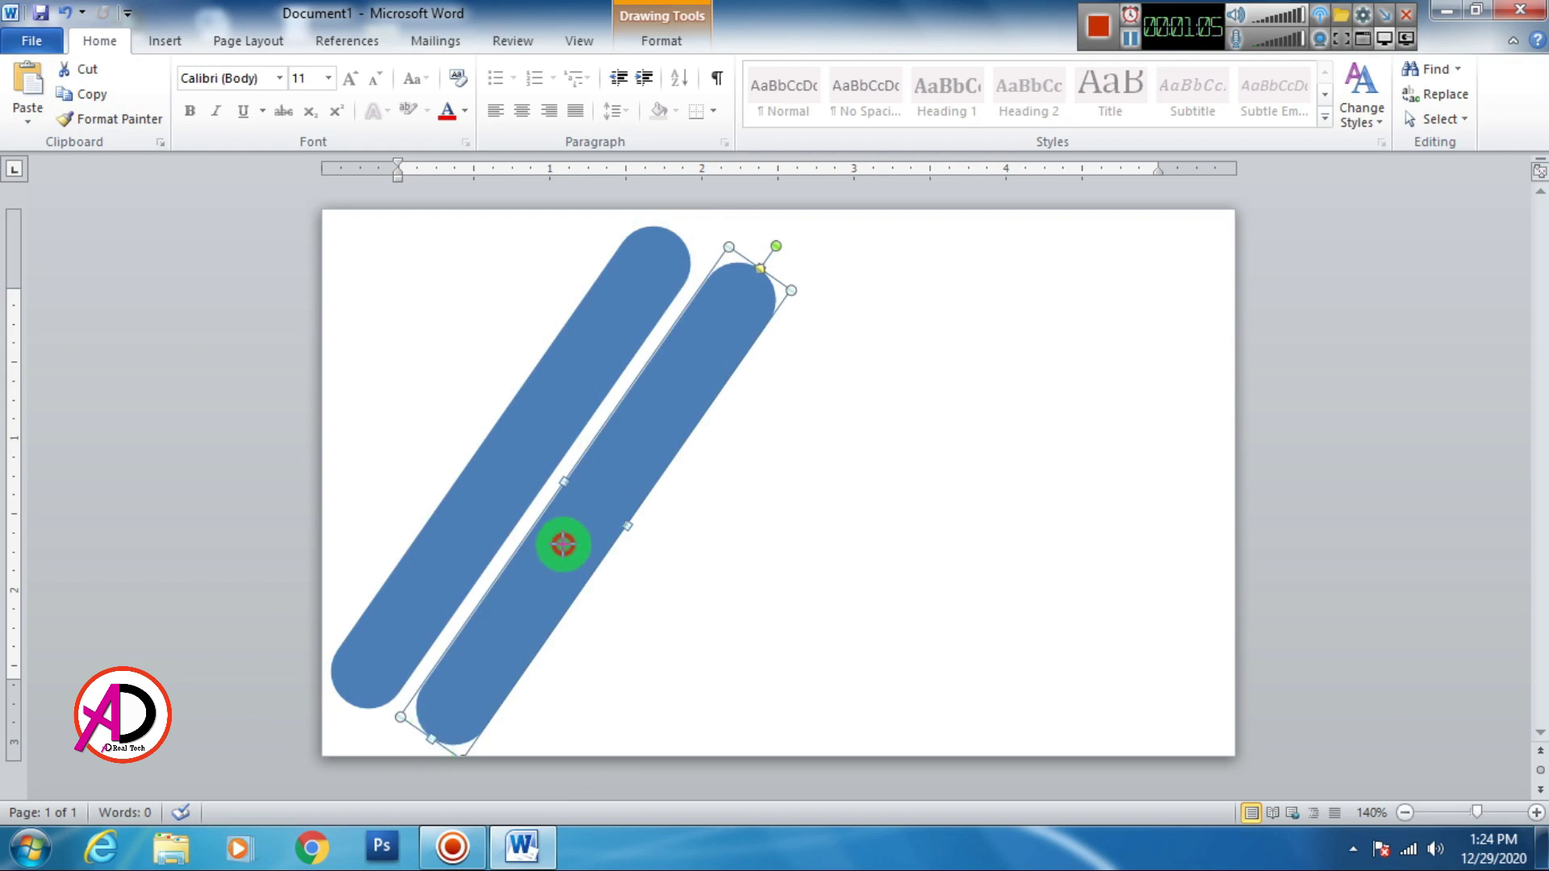
mouse_move(563, 544)
mouse_down()
mouse_move(445, 406)
mouse_move(458, 398)
mouse_up()
click(691, 509)
click(477, 346)
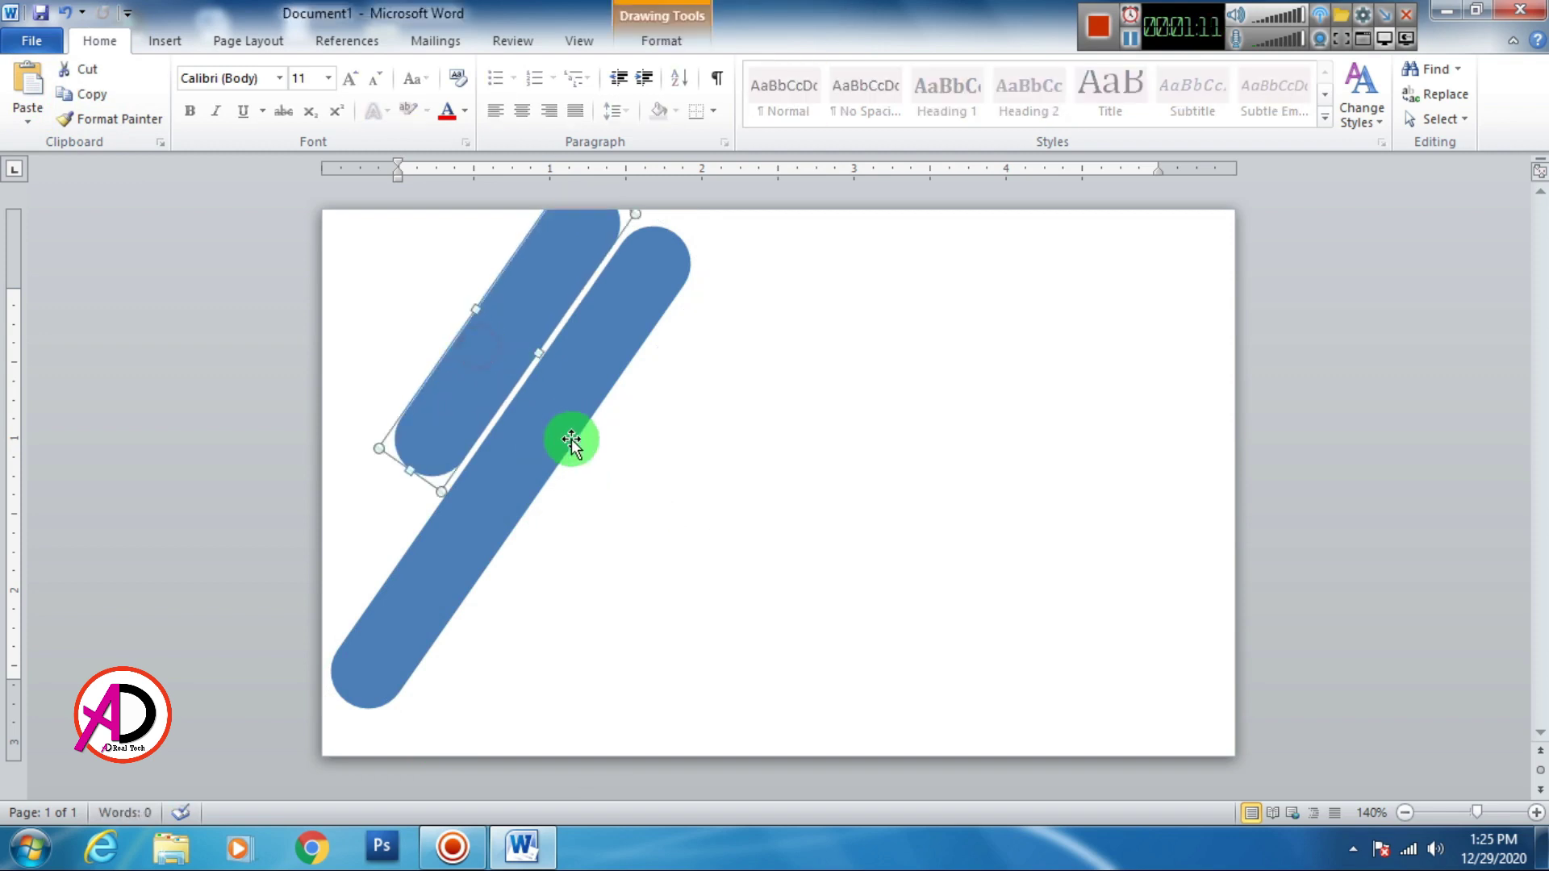
Step: Duplicate the short bar and resize the copy into a longer diagonal bar alongside
drag(571, 453, 565, 453)
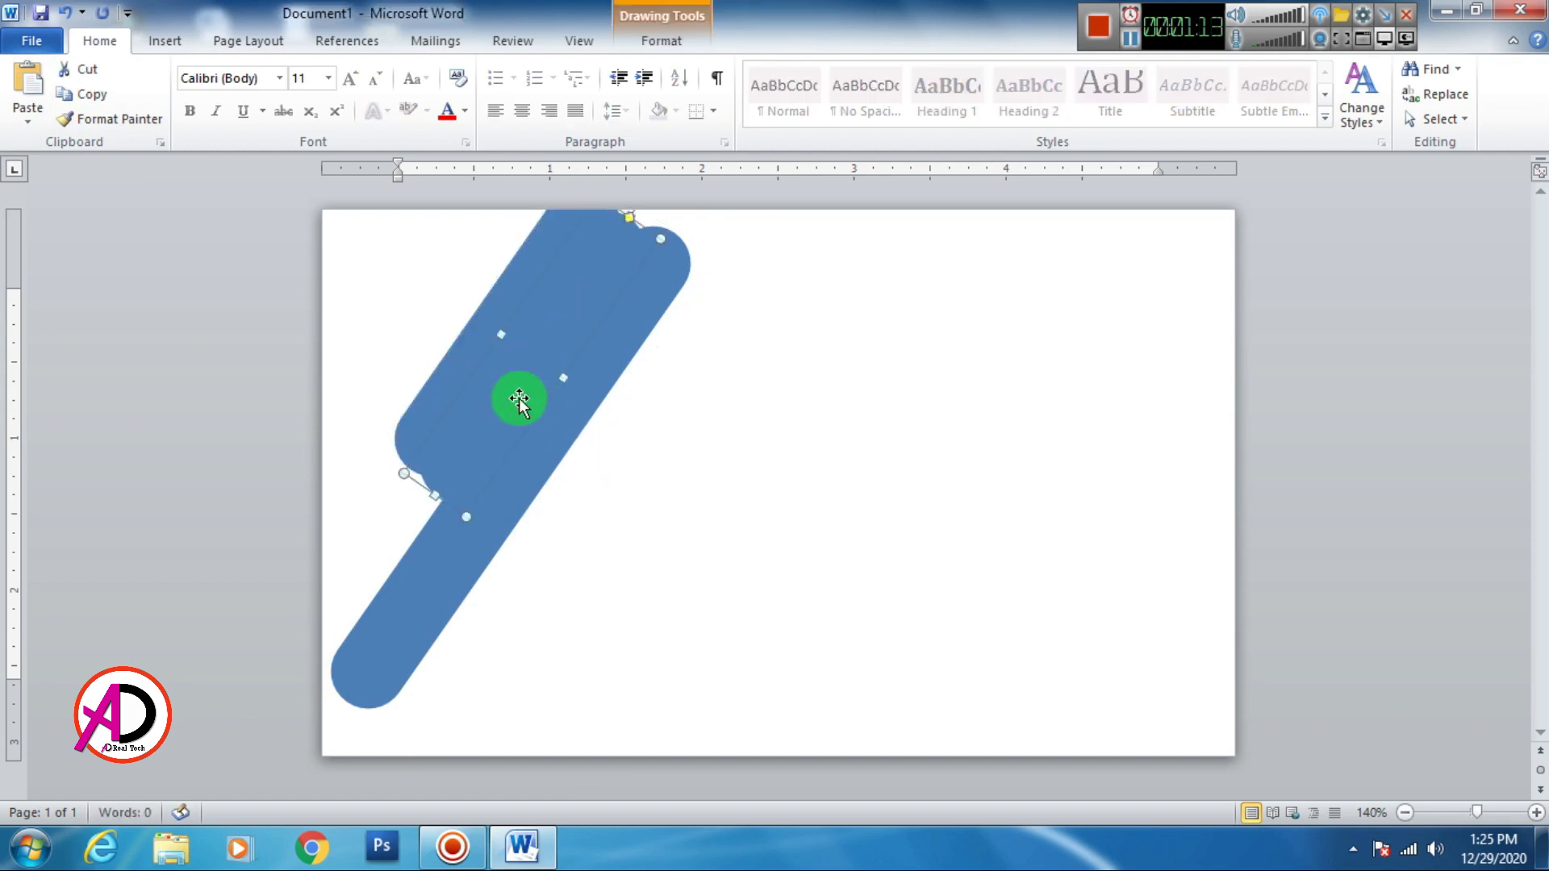
drag(513, 397, 623, 483)
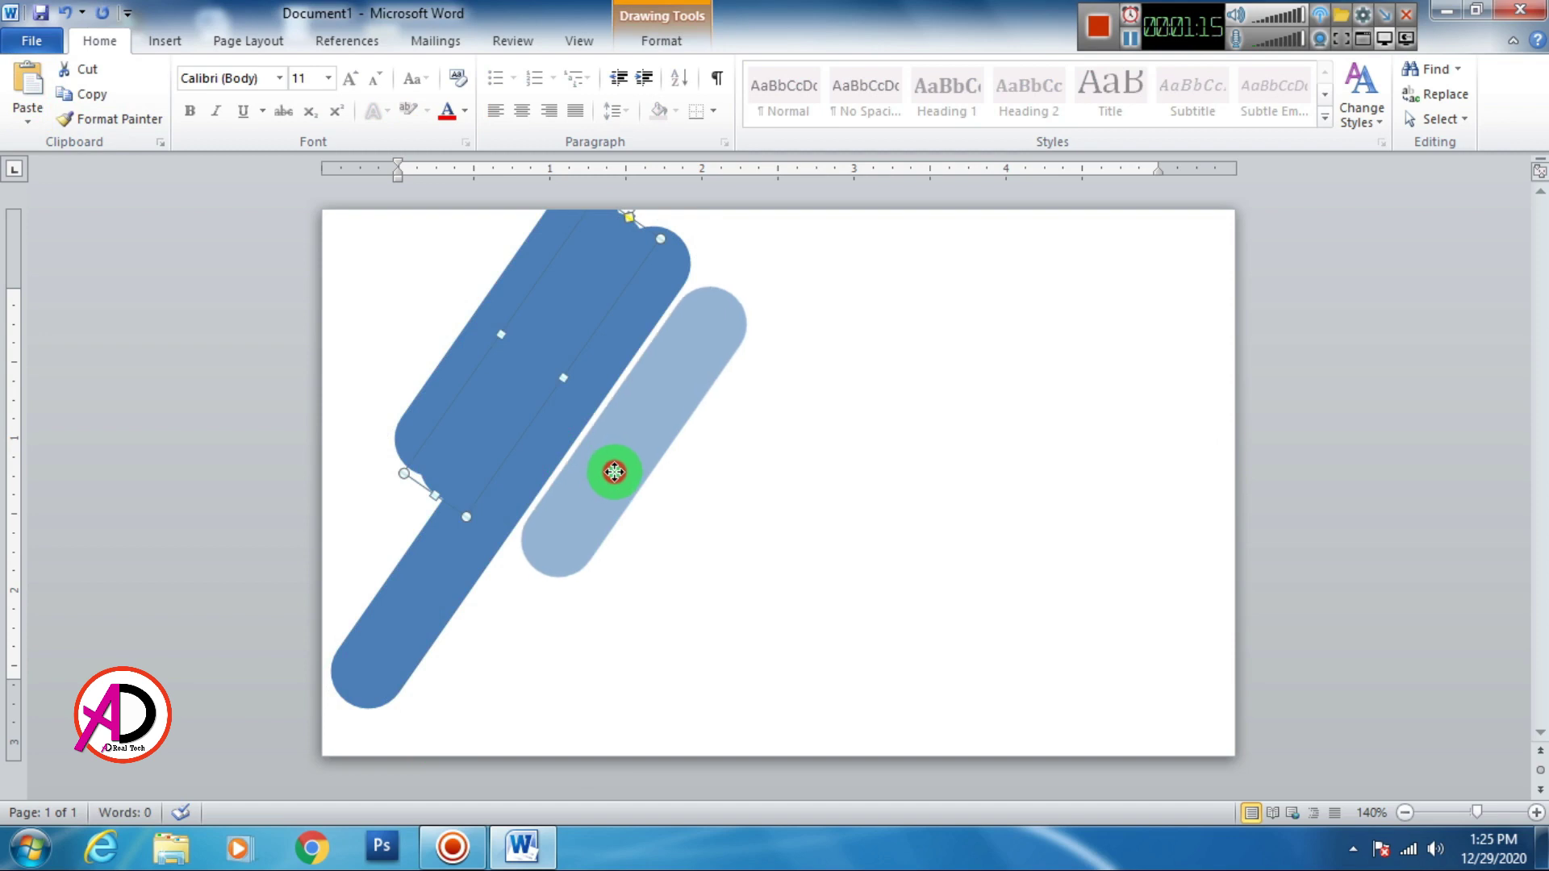
drag(539, 574, 595, 488)
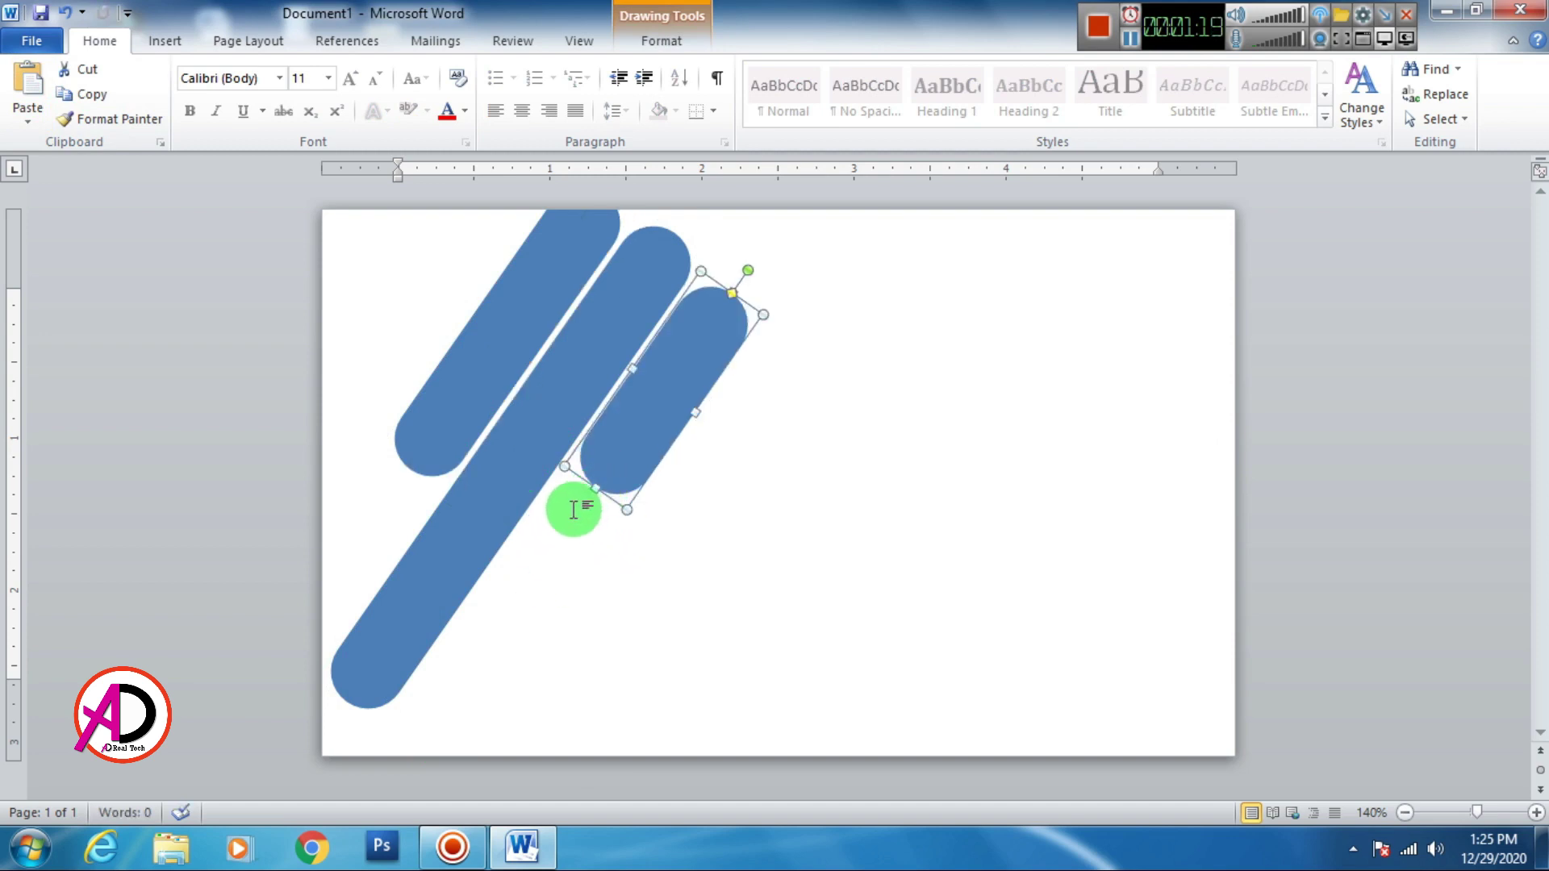
mouse_move(594, 488)
mouse_down()
mouse_move(578, 532)
mouse_move(622, 503)
mouse_move(425, 730)
mouse_up()
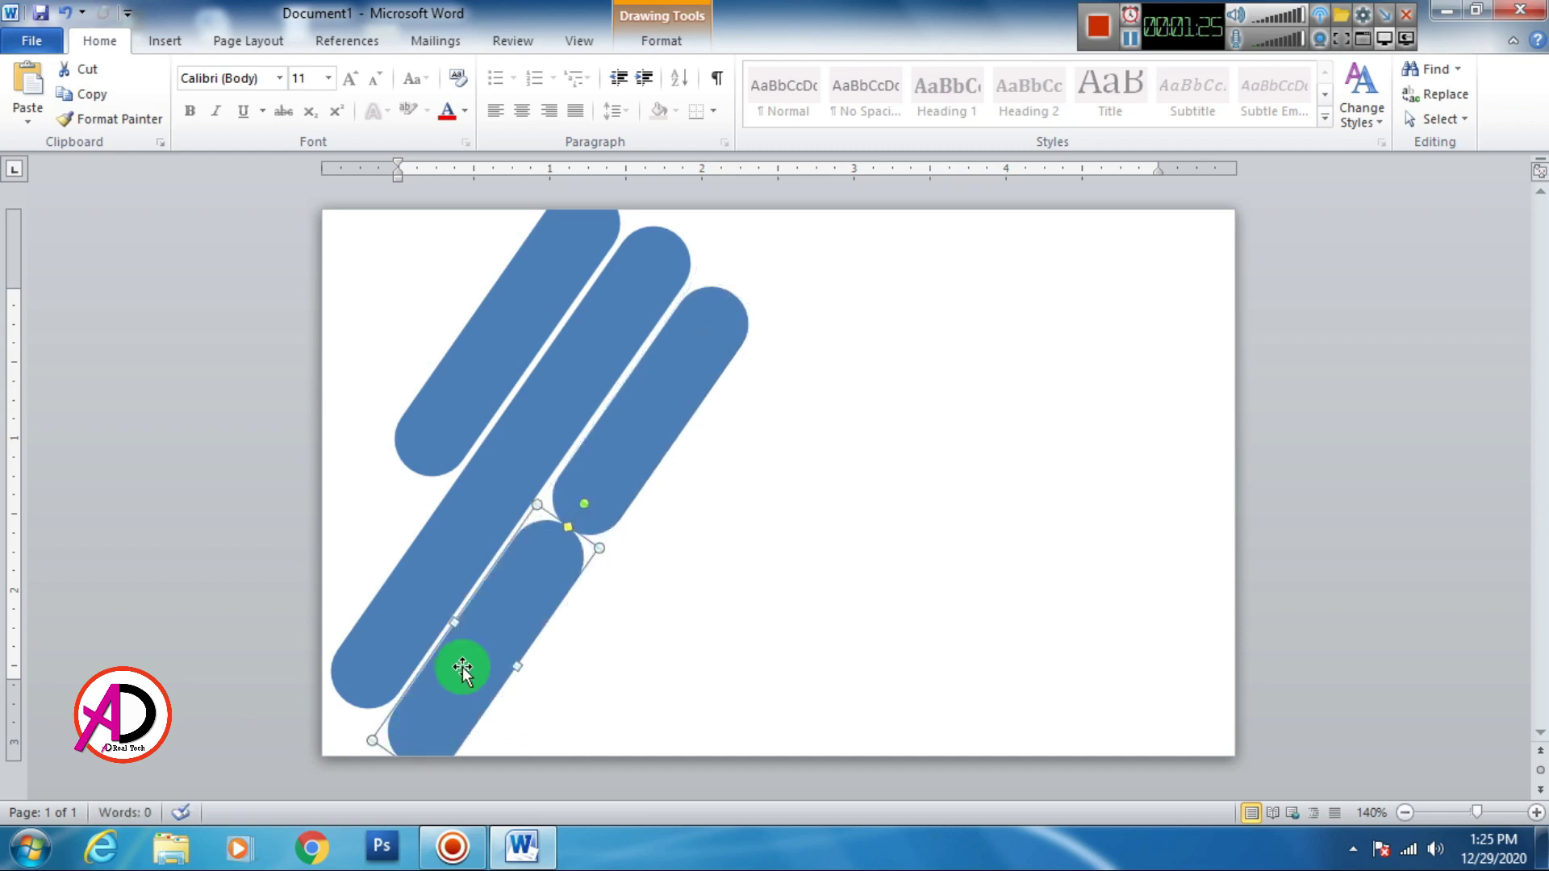
drag(460, 668, 618, 575)
mouse_move(535, 704)
mouse_down()
mouse_move(597, 610)
mouse_move(480, 652)
mouse_move(491, 641)
mouse_move(429, 733)
mouse_up()
Step: Extend the upper-right bar's lower end and nudge the small lower capsule up and right
click(584, 531)
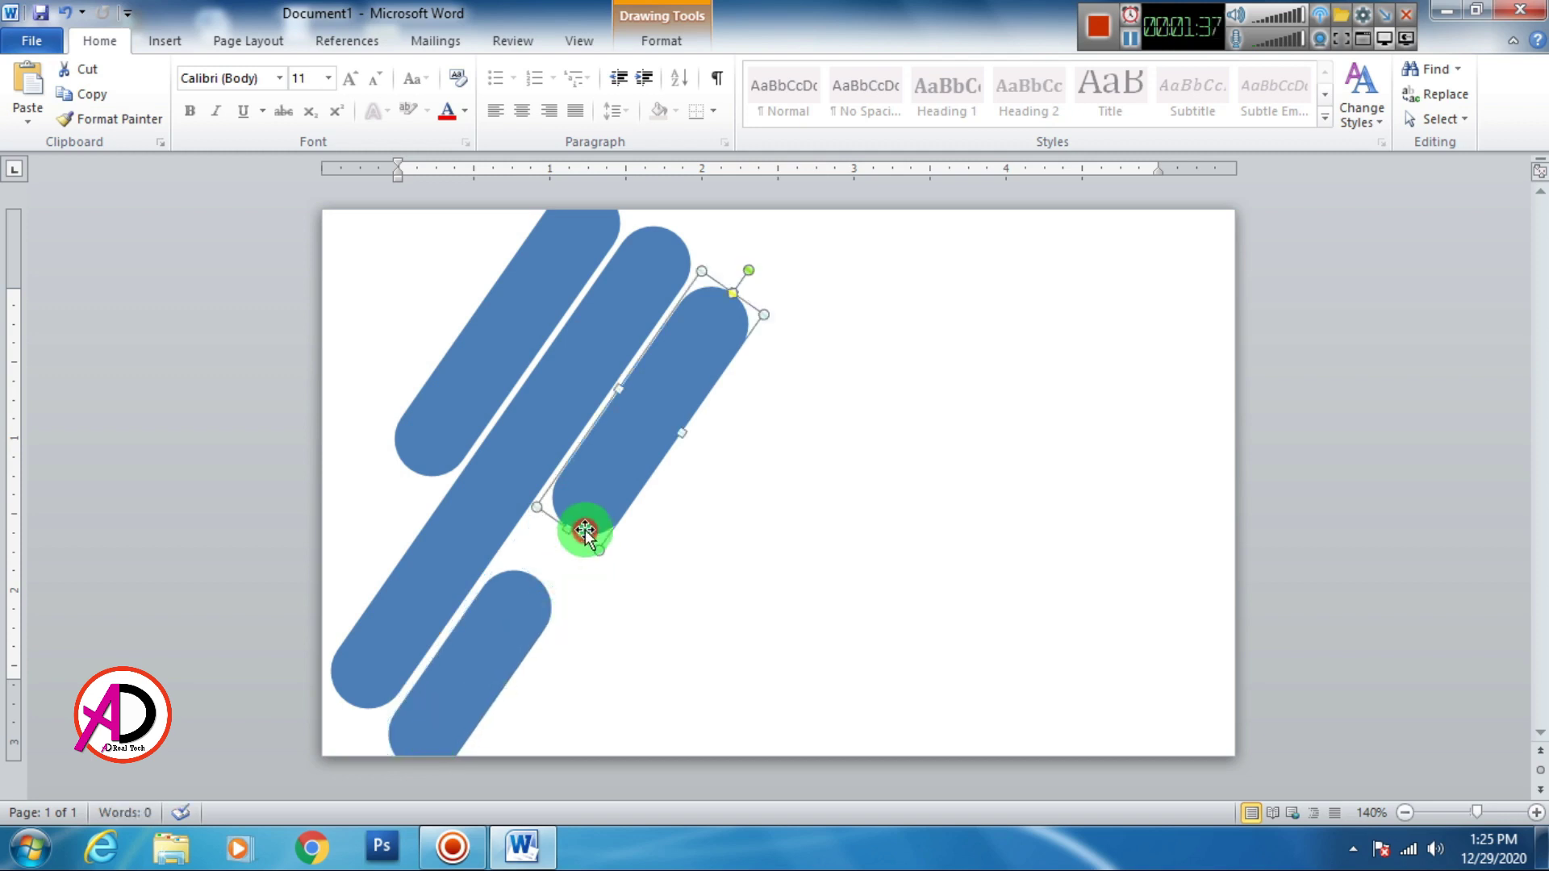
drag(568, 532, 550, 575)
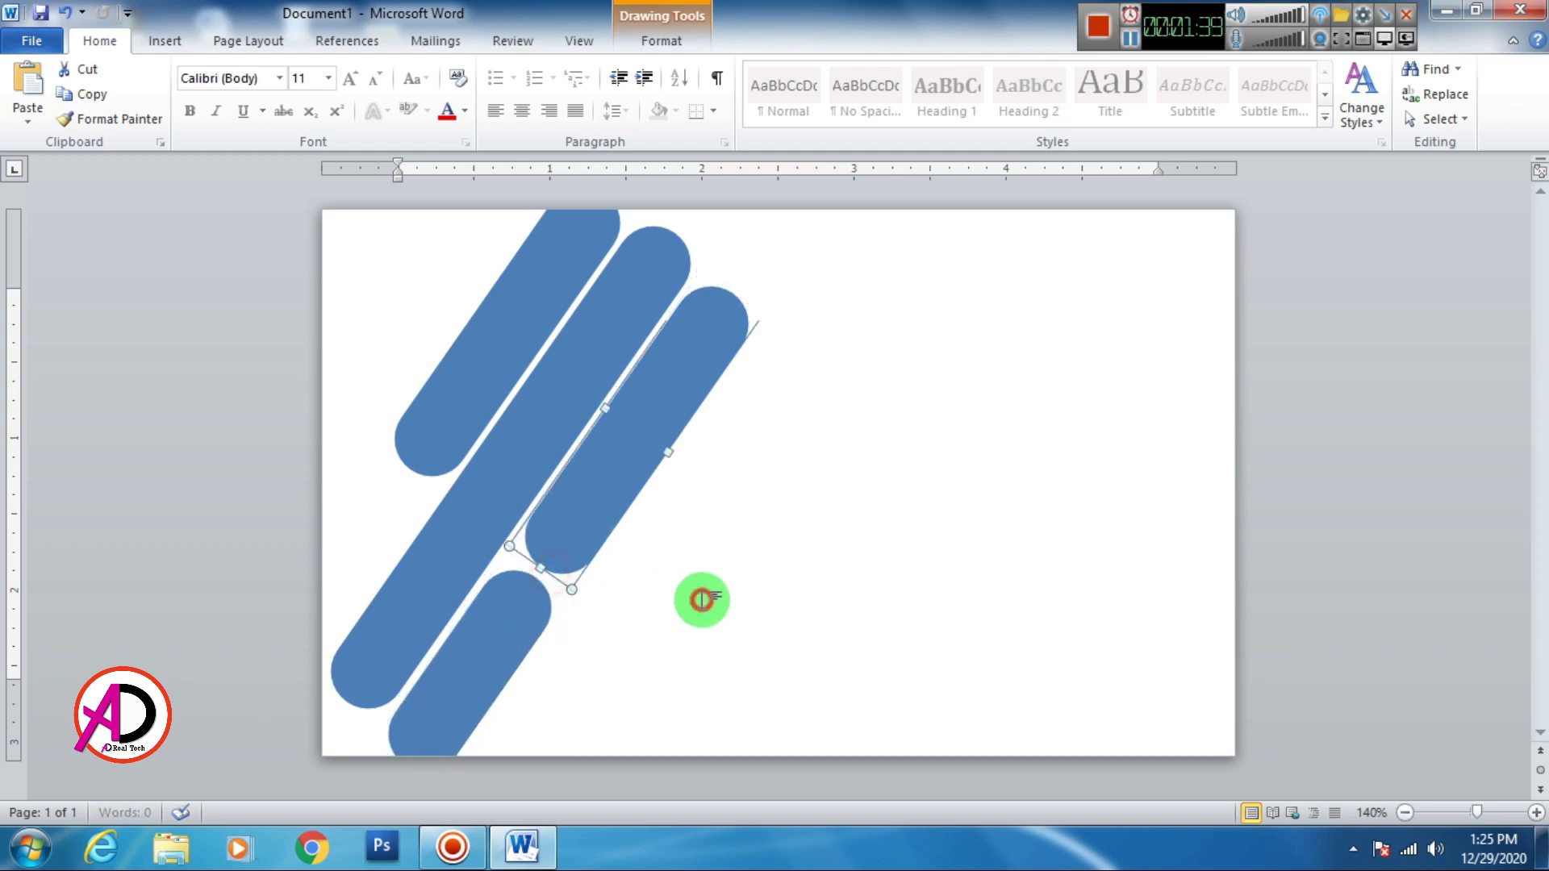
click(694, 607)
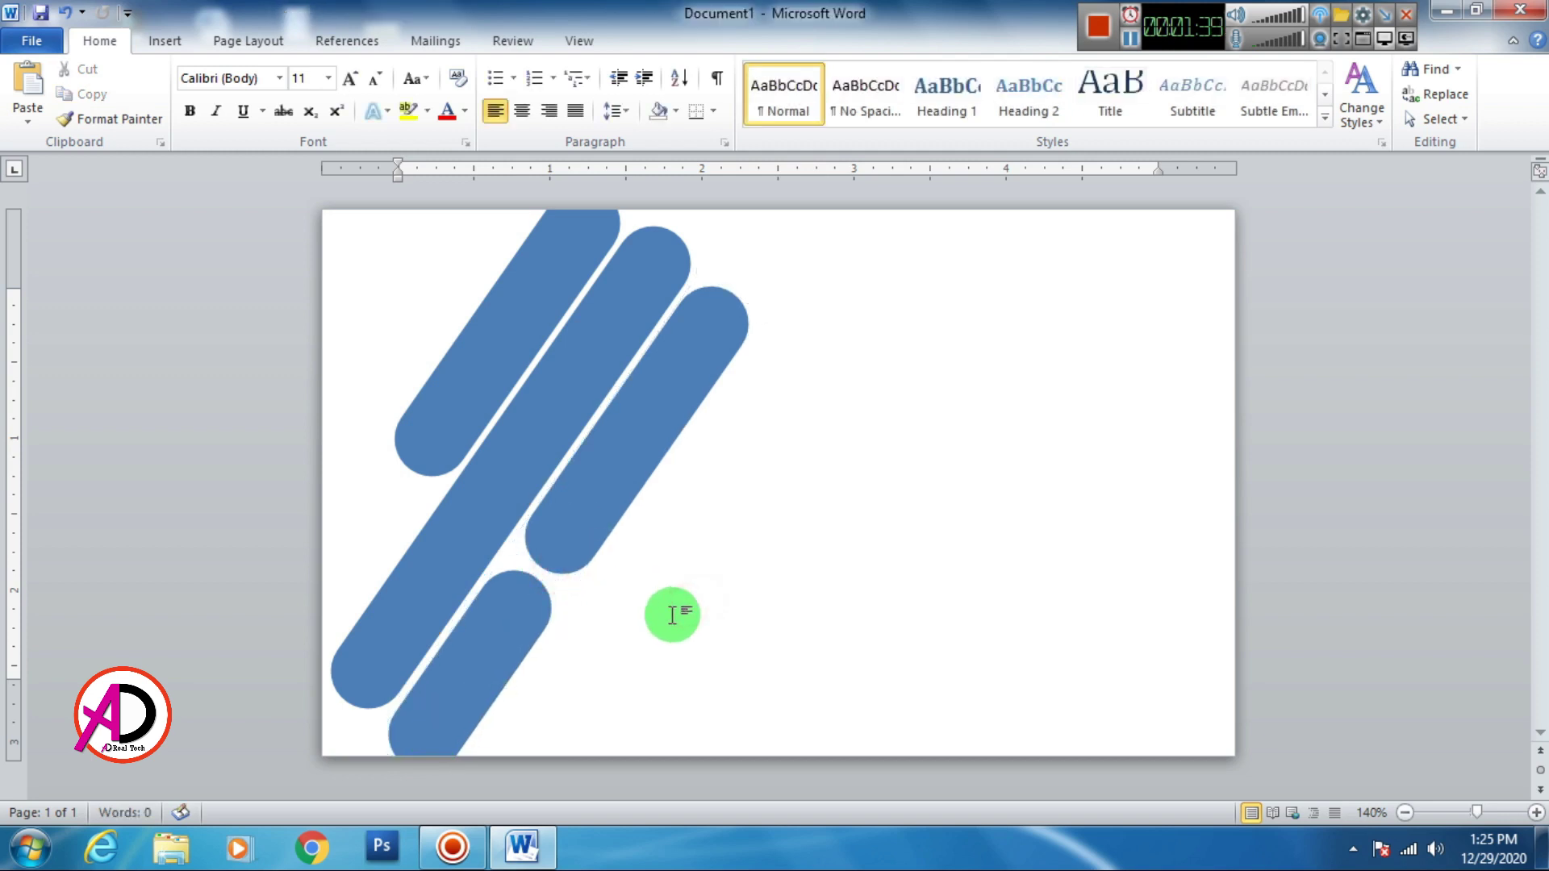
click(487, 645)
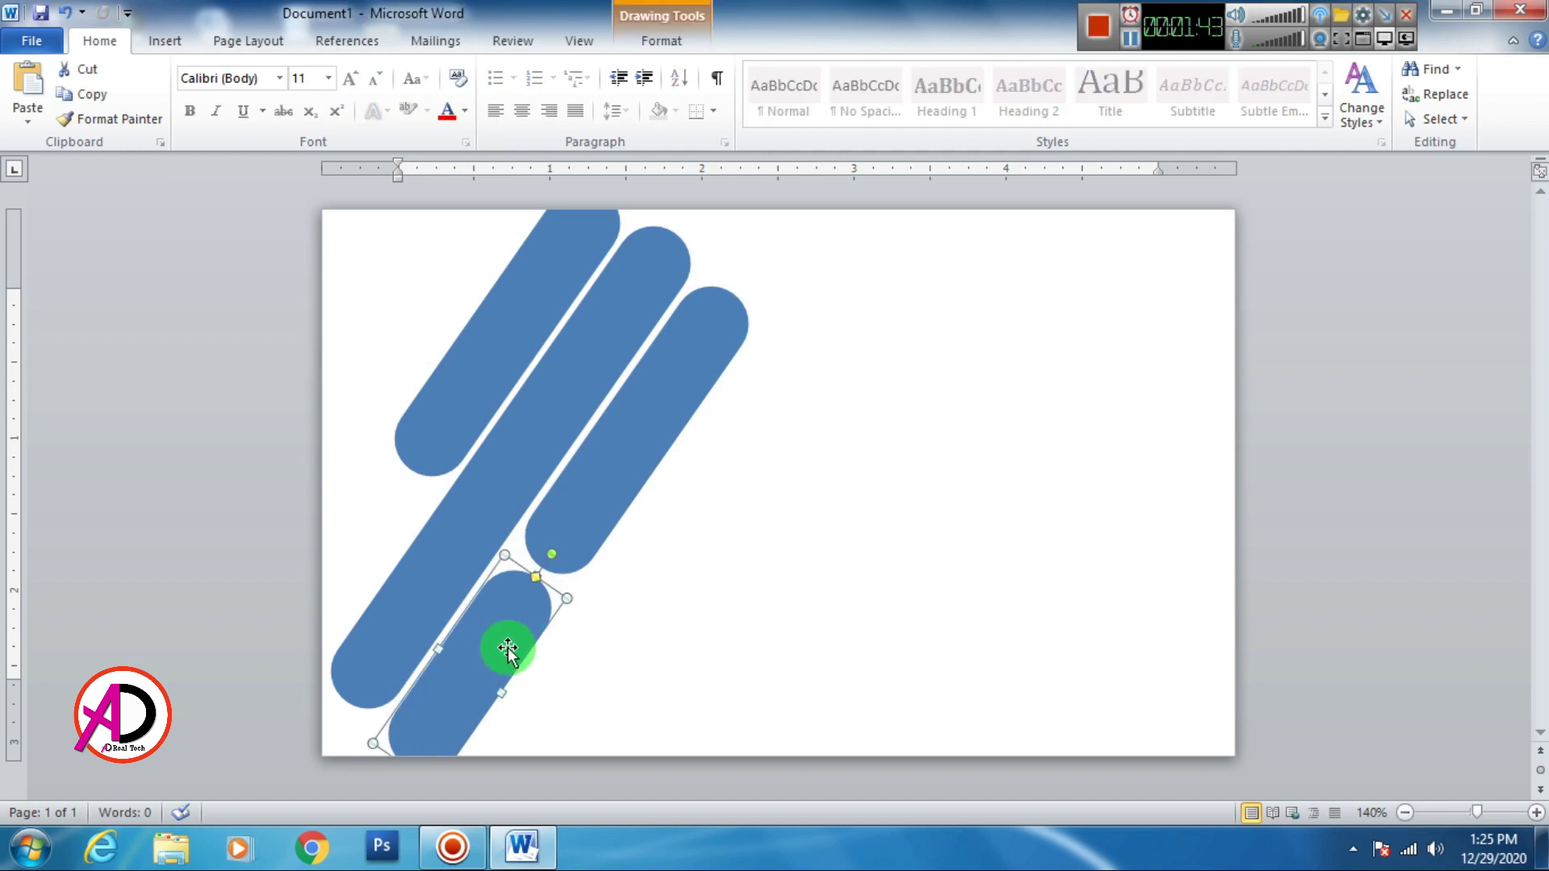
drag(507, 641, 511, 642)
click(632, 643)
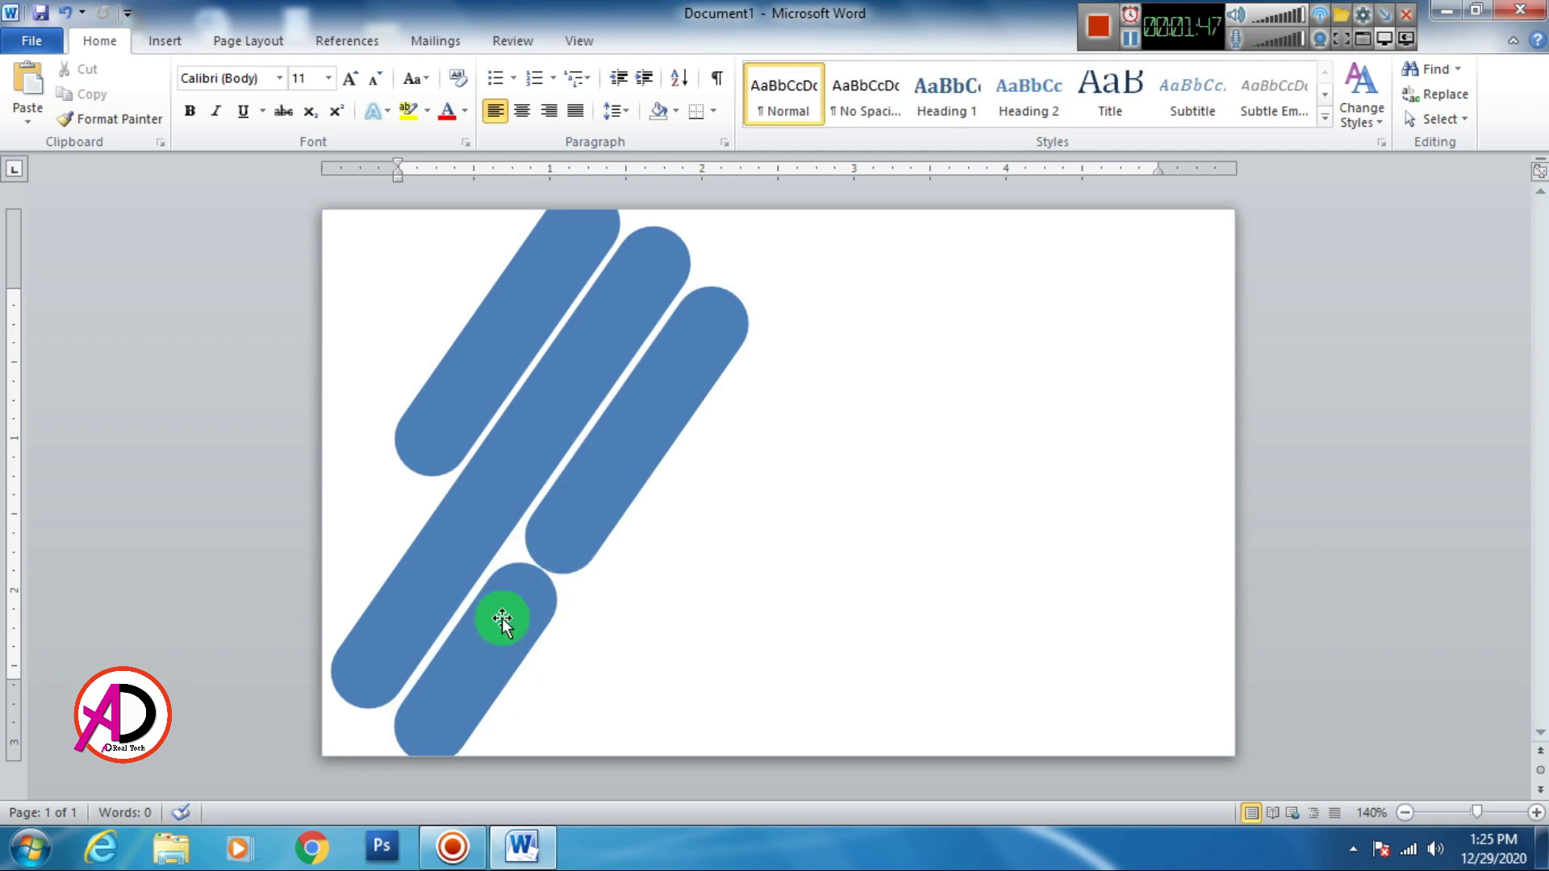
click(501, 621)
click(598, 510)
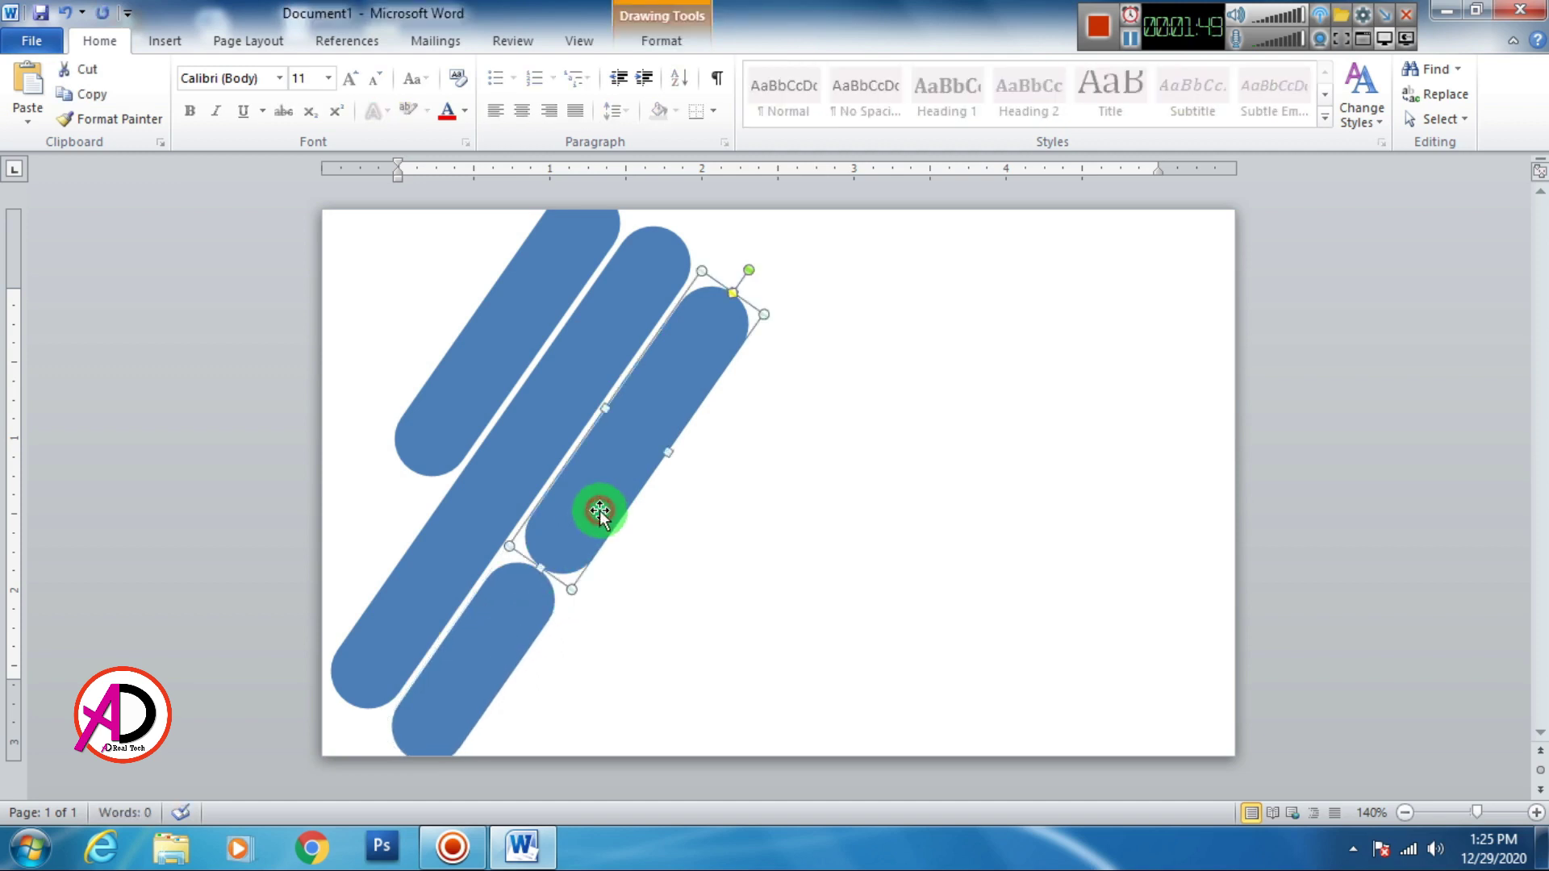
click(702, 564)
Step: Copy the top-left capsule to the lower right as a fifth bar, adjusting its position and length
click(464, 408)
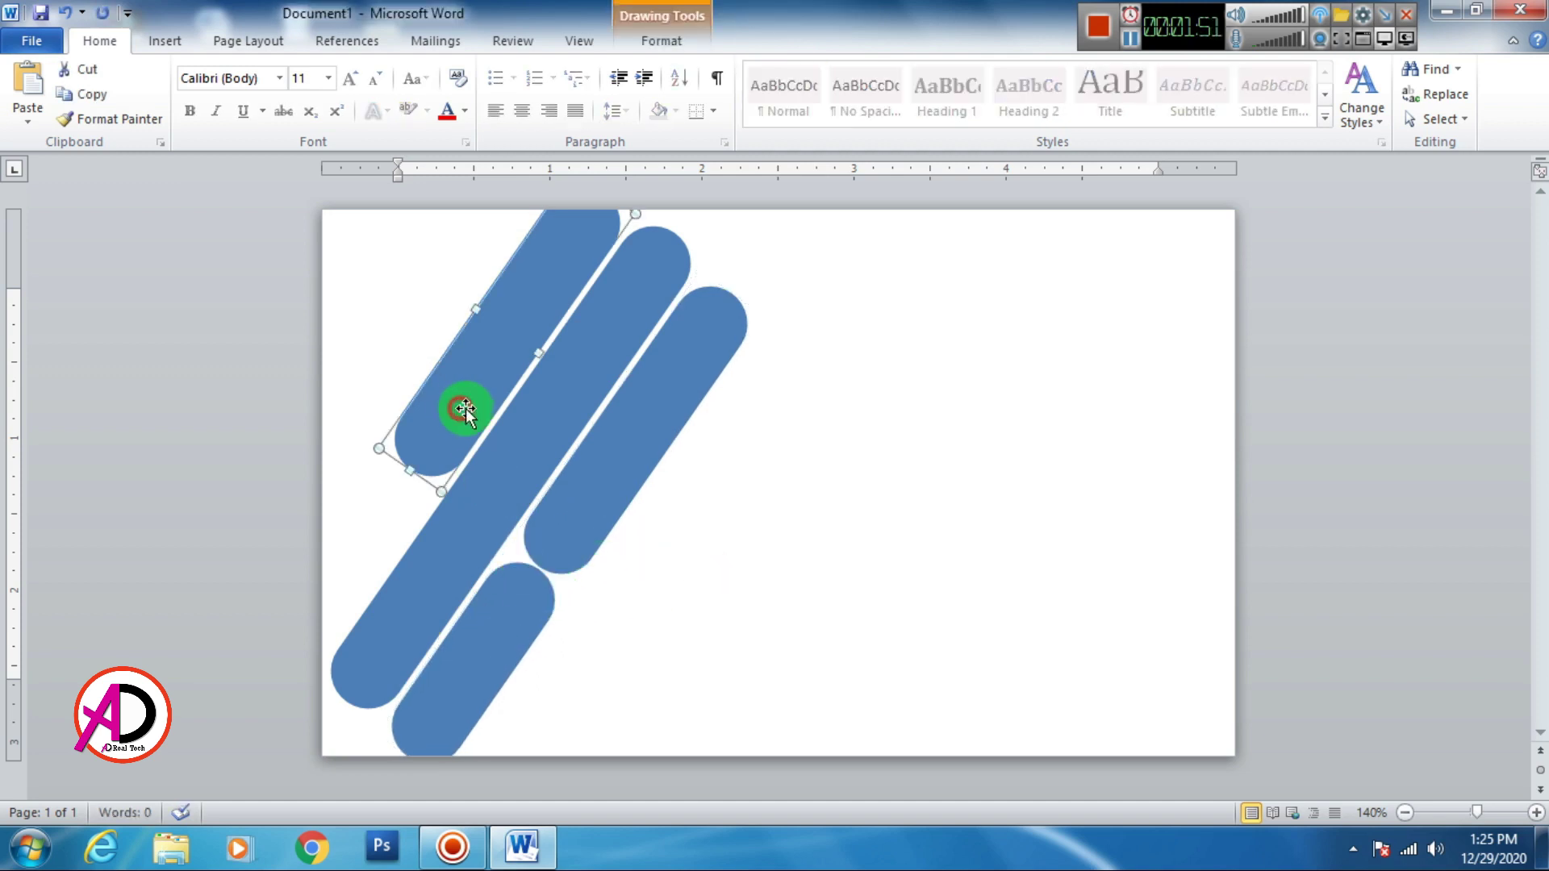
ctrl+click(523, 471)
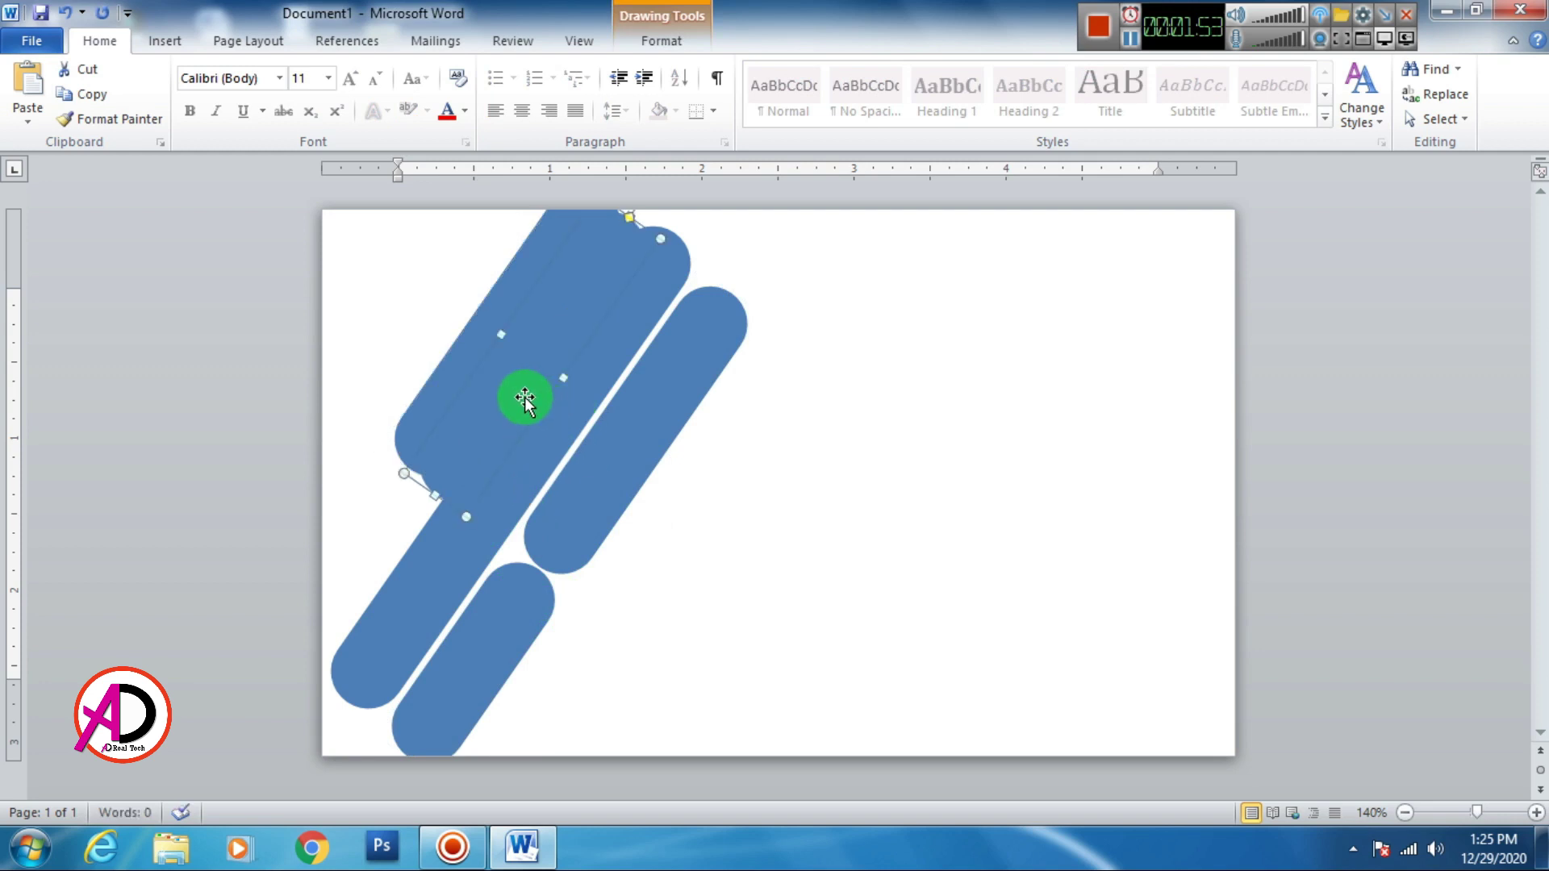
mouse_move(519, 398)
mouse_down()
mouse_move(631, 637)
mouse_move(611, 634)
mouse_up()
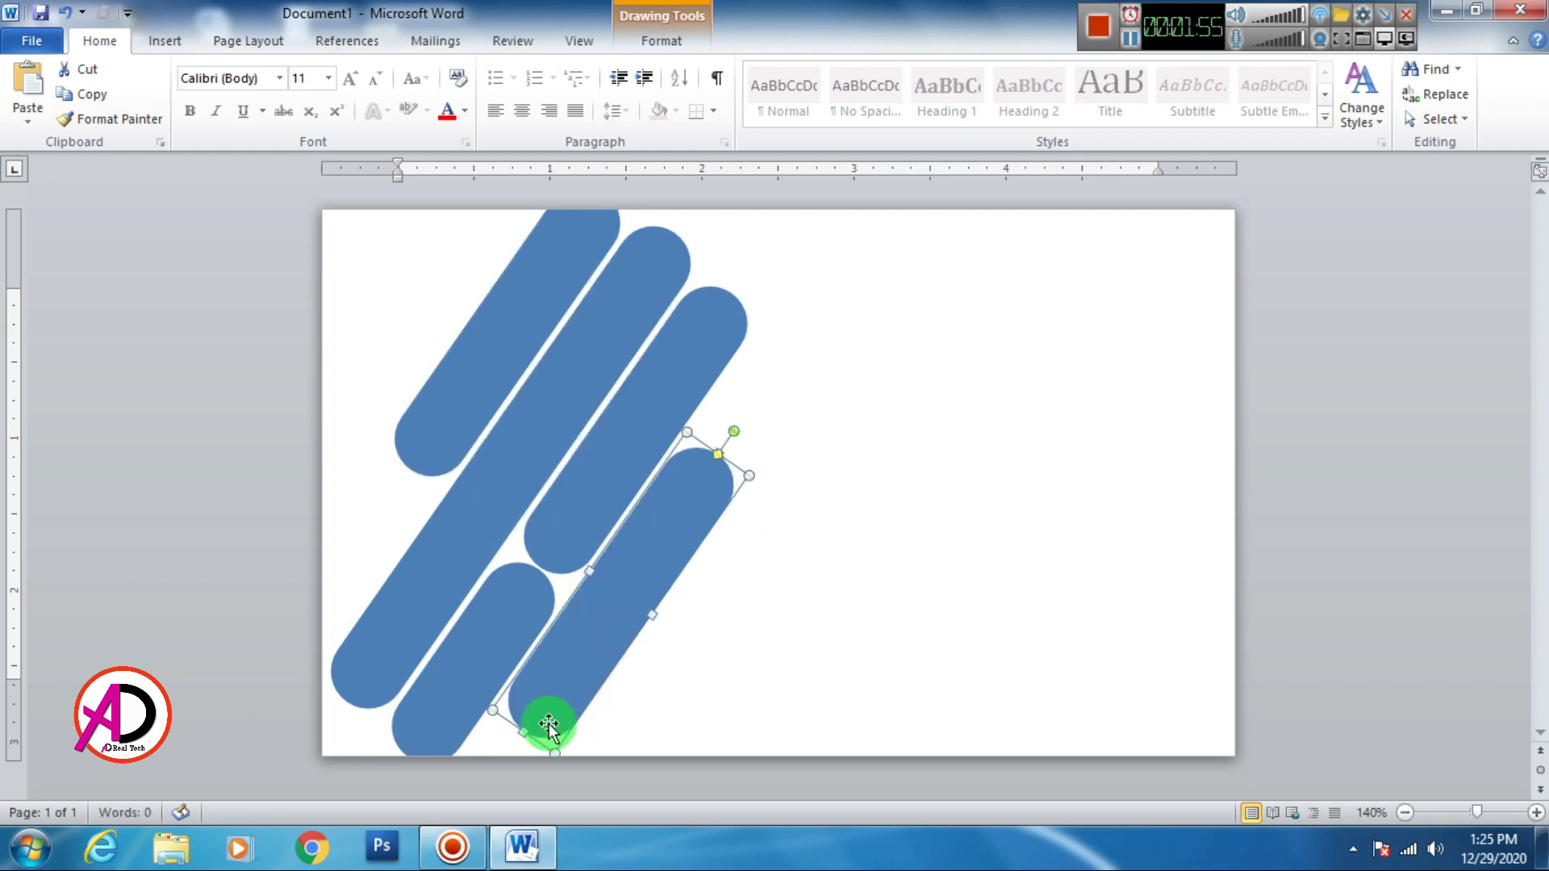
drag(525, 727, 485, 770)
click(730, 663)
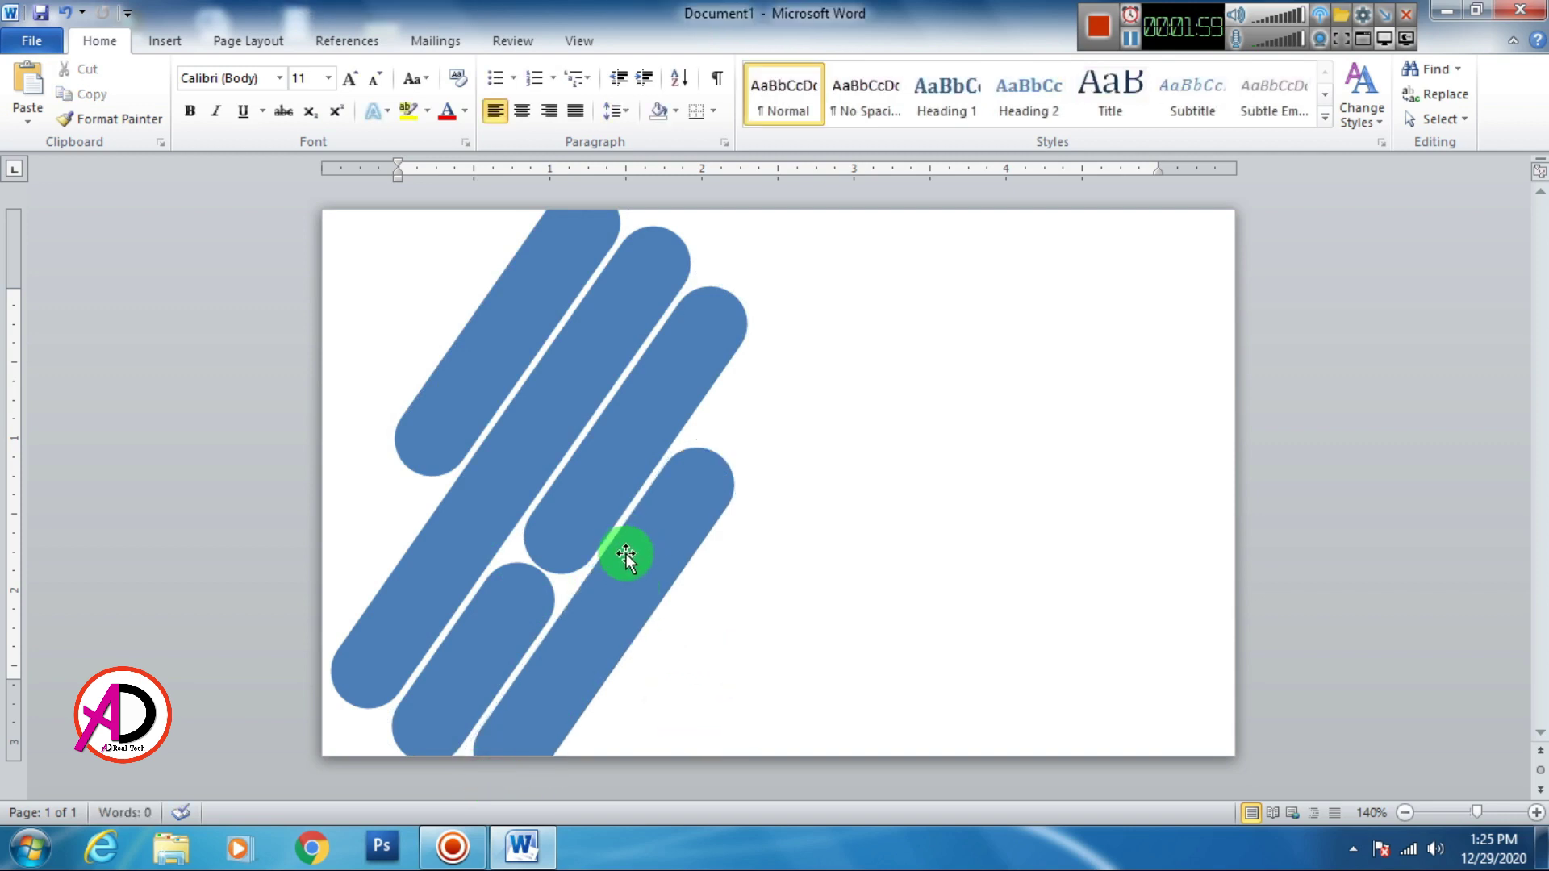
click(598, 657)
drag(605, 640, 629, 608)
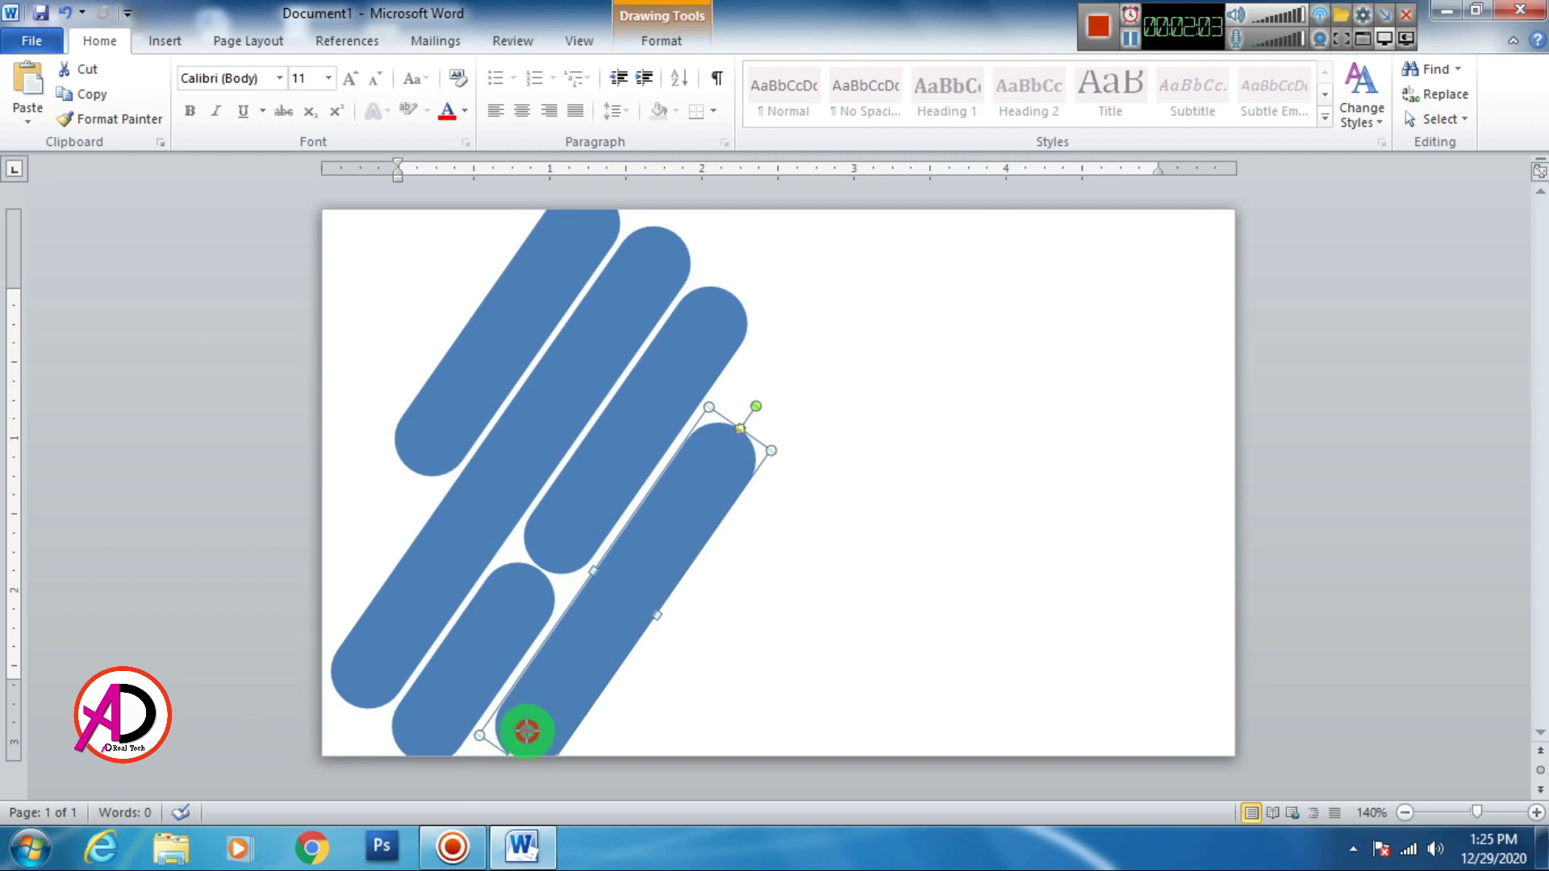
drag(547, 705, 570, 681)
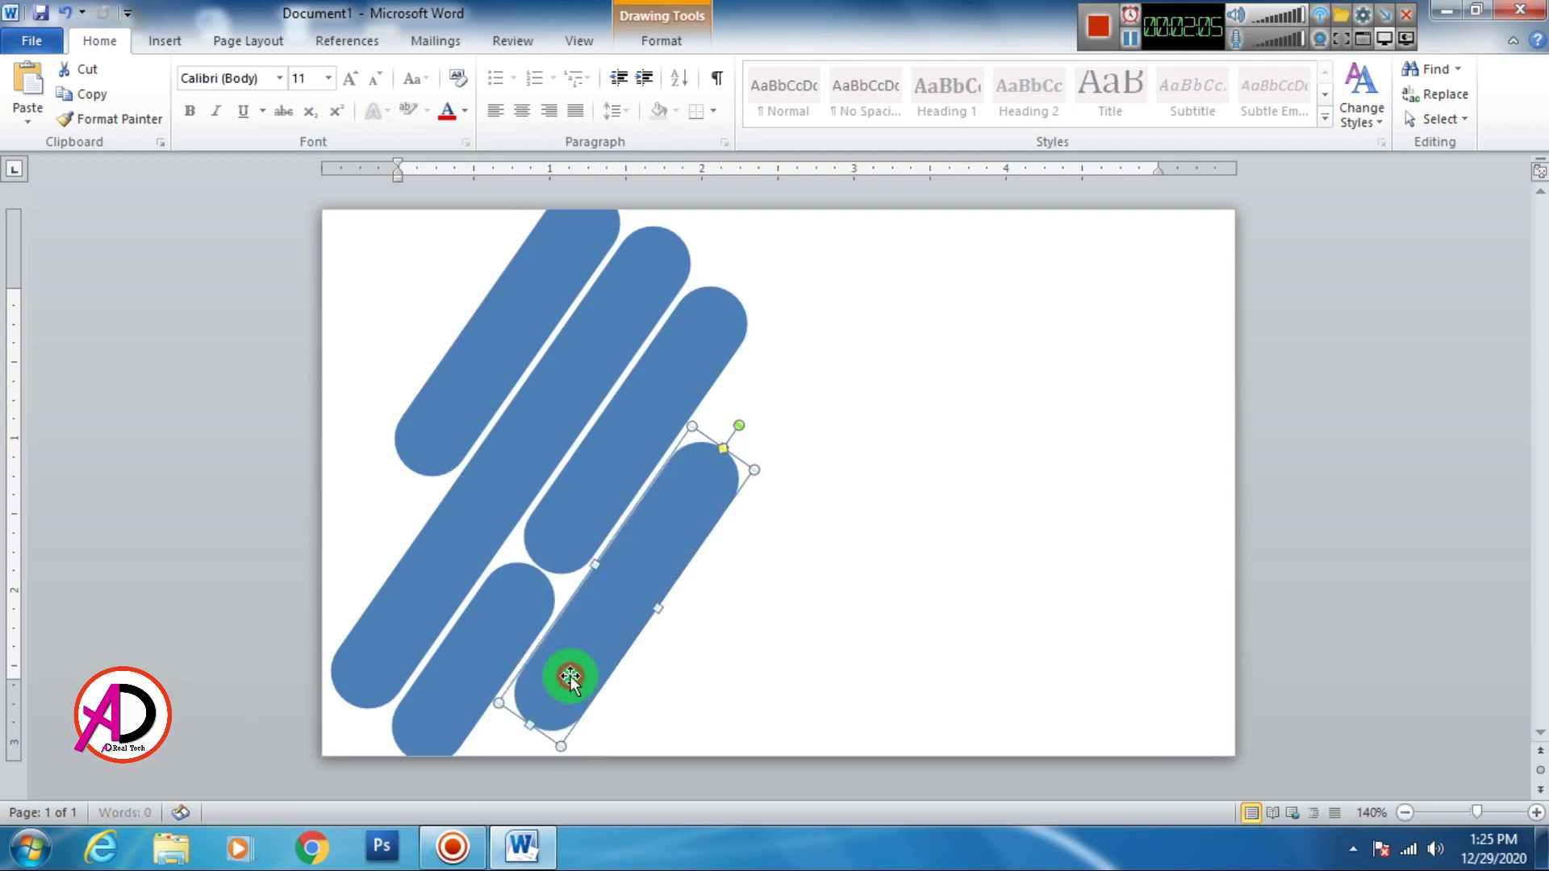
click(737, 657)
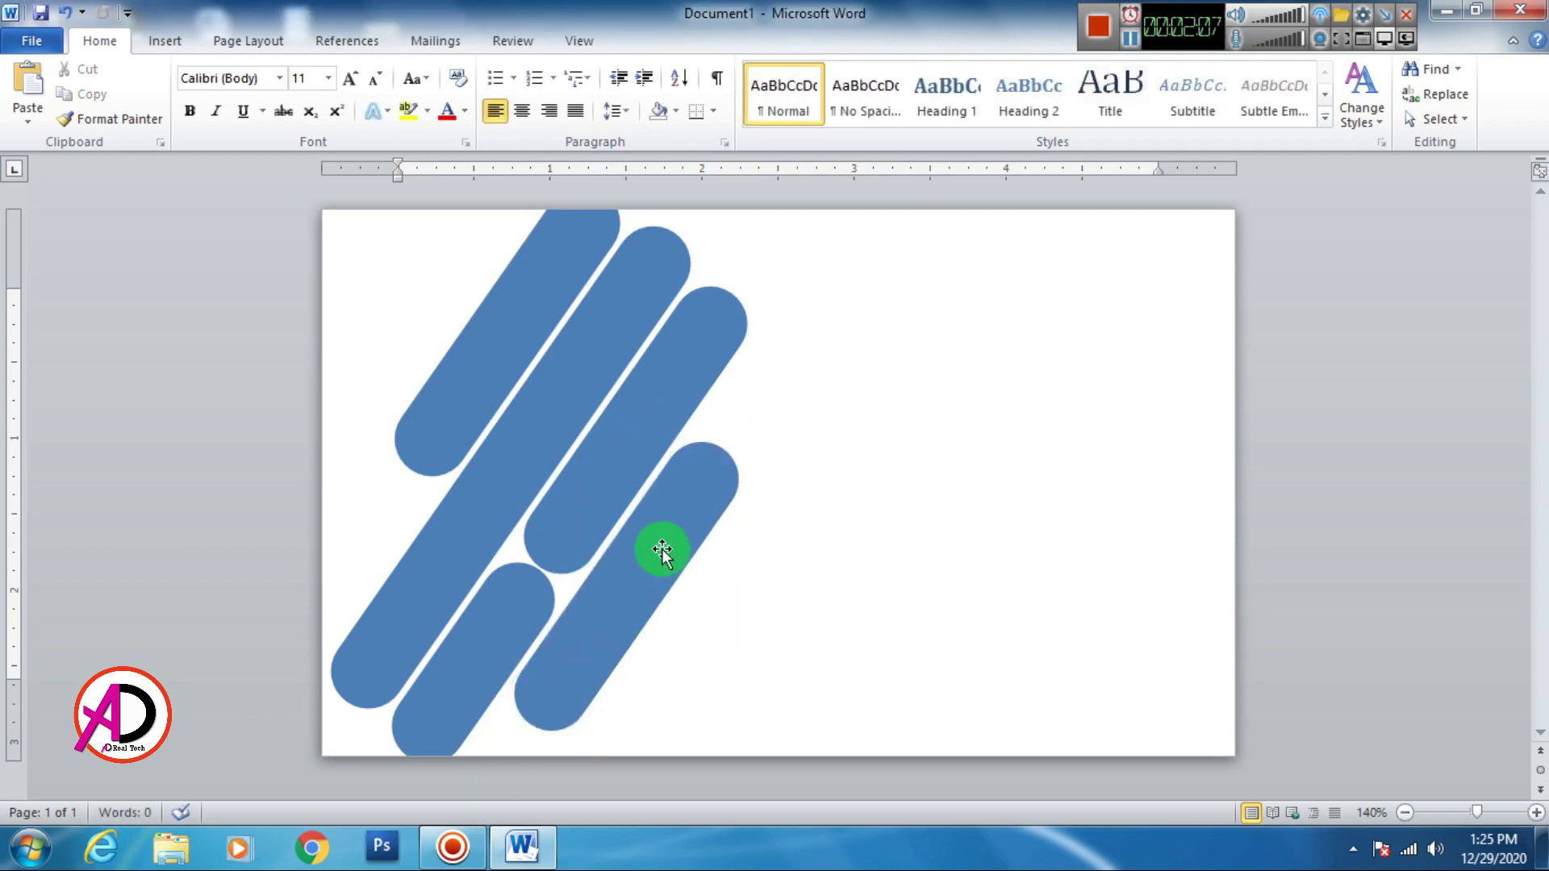
Step: Shift-select all five diagonal capsules and group them into one object
click(511, 375)
shift+click(573, 389)
shift+click(629, 429)
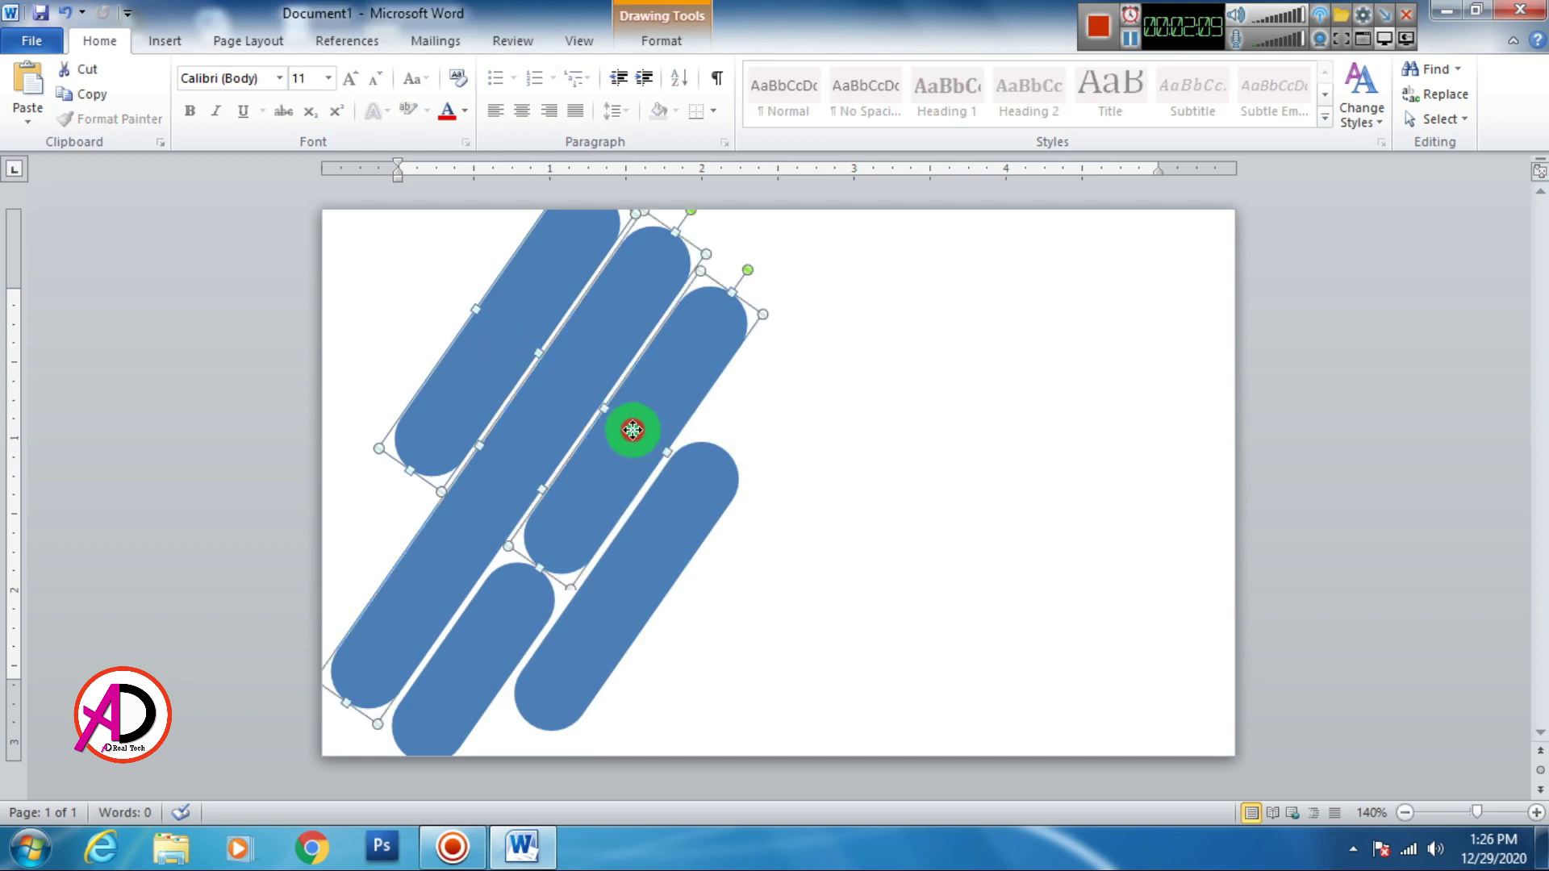
shift+click(678, 537)
shift+click(546, 614)
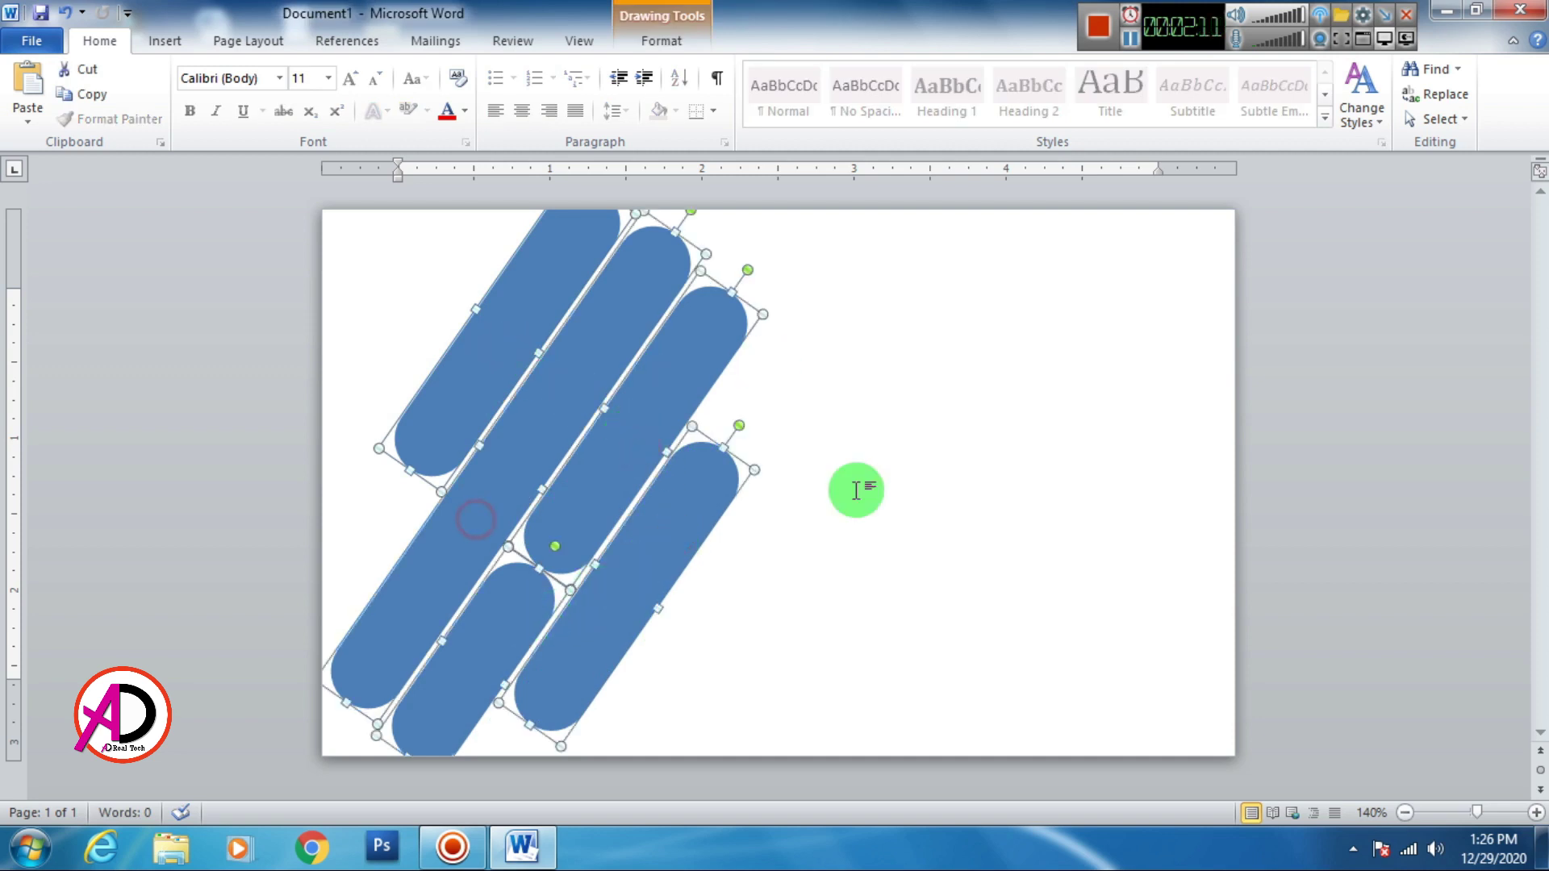
right_click(575, 384)
mouse_move(634, 505)
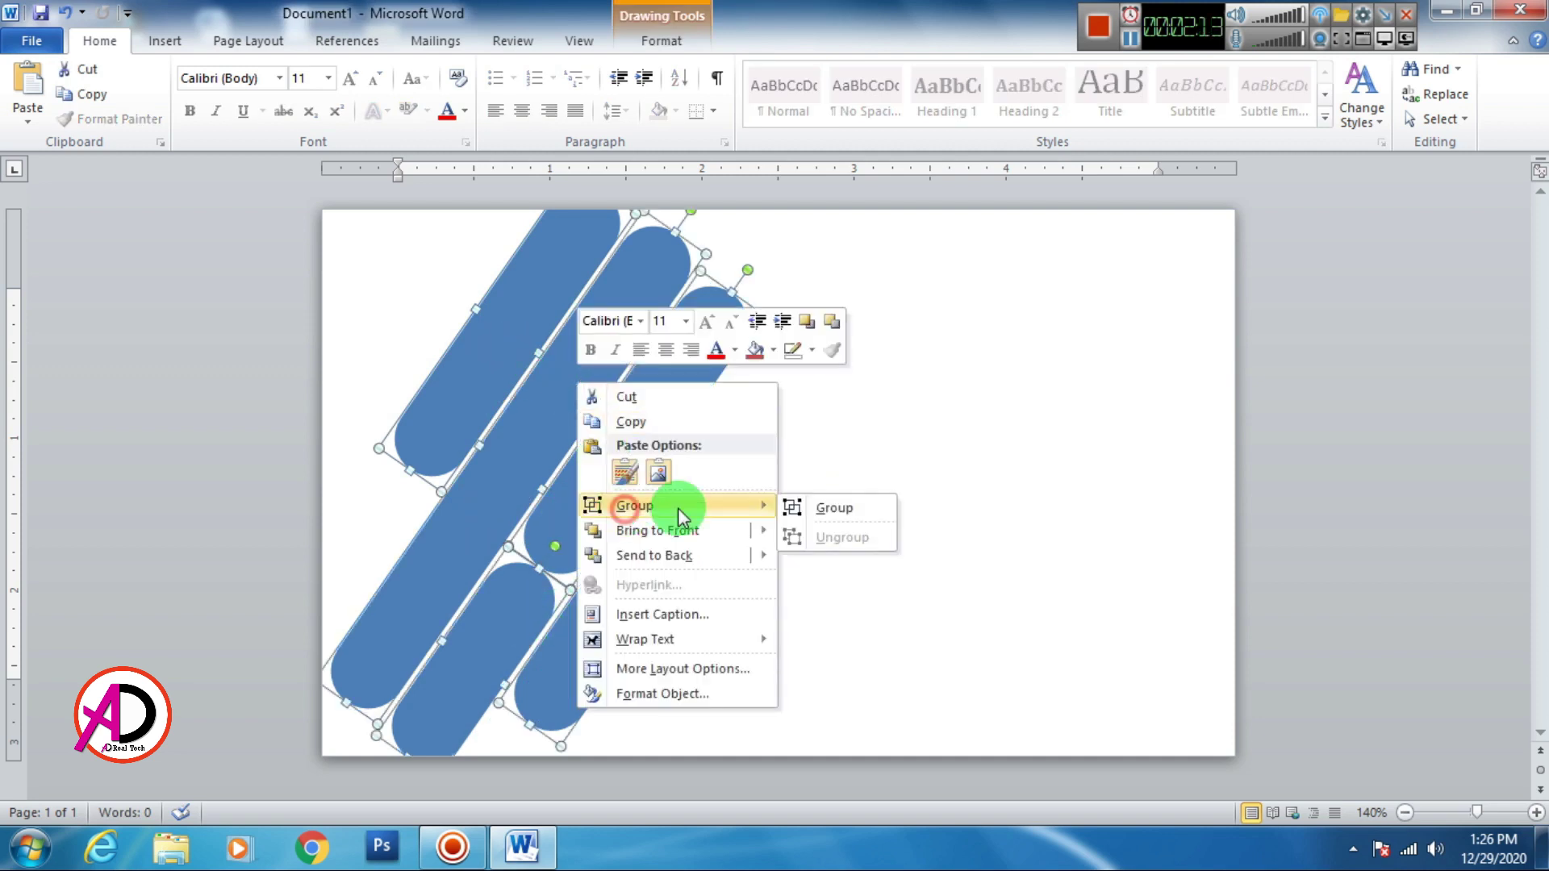
click(851, 510)
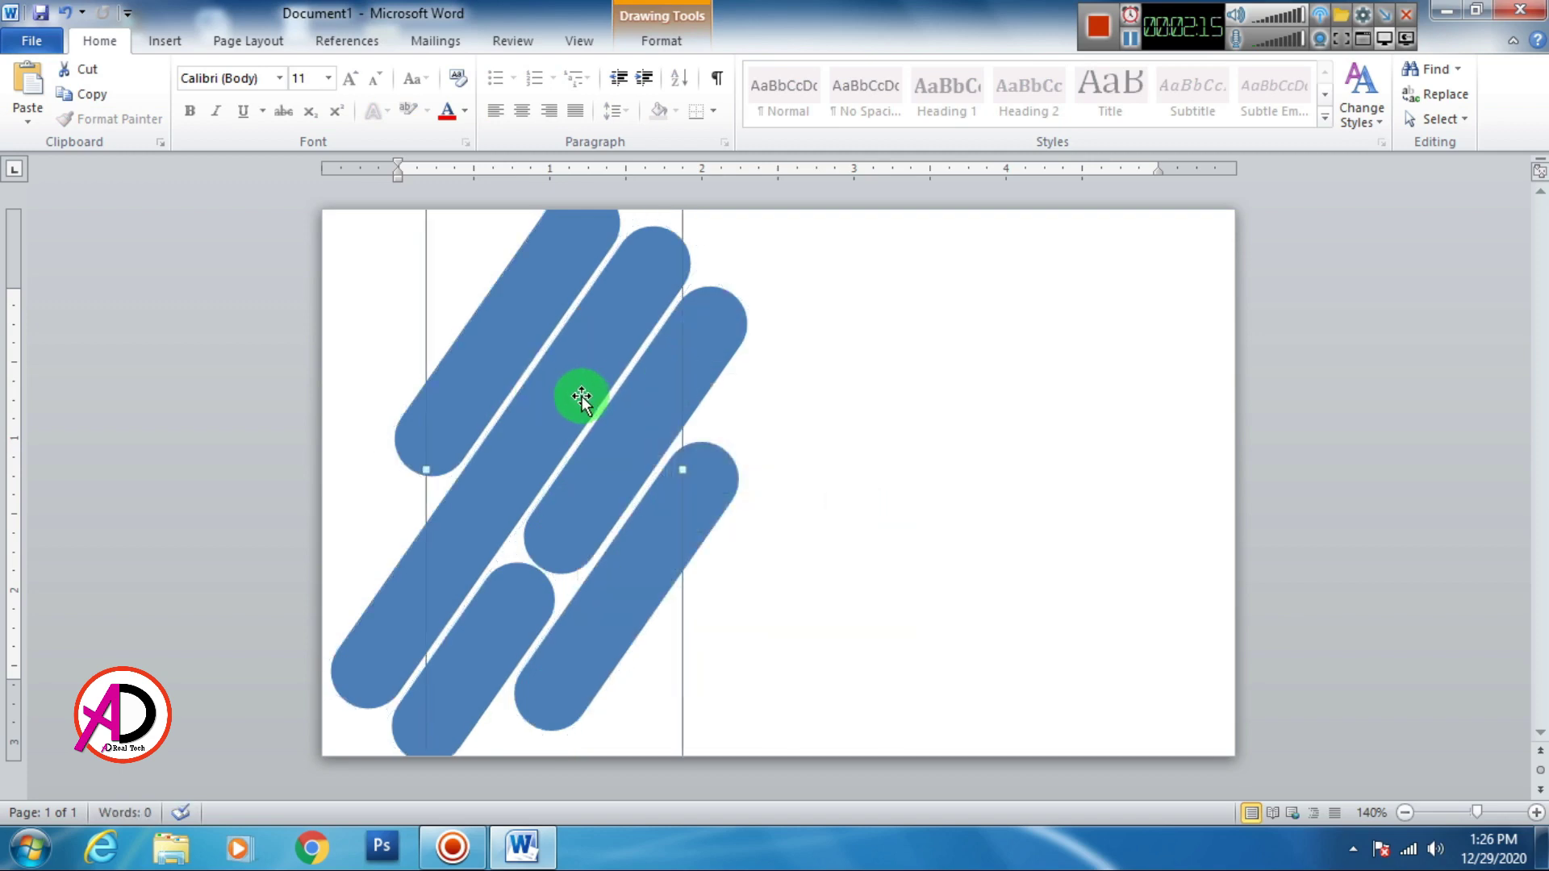
click(660, 40)
Step: Fill the grouped bars with the businessman-and-businesswoman photo from Downloads
click(554, 73)
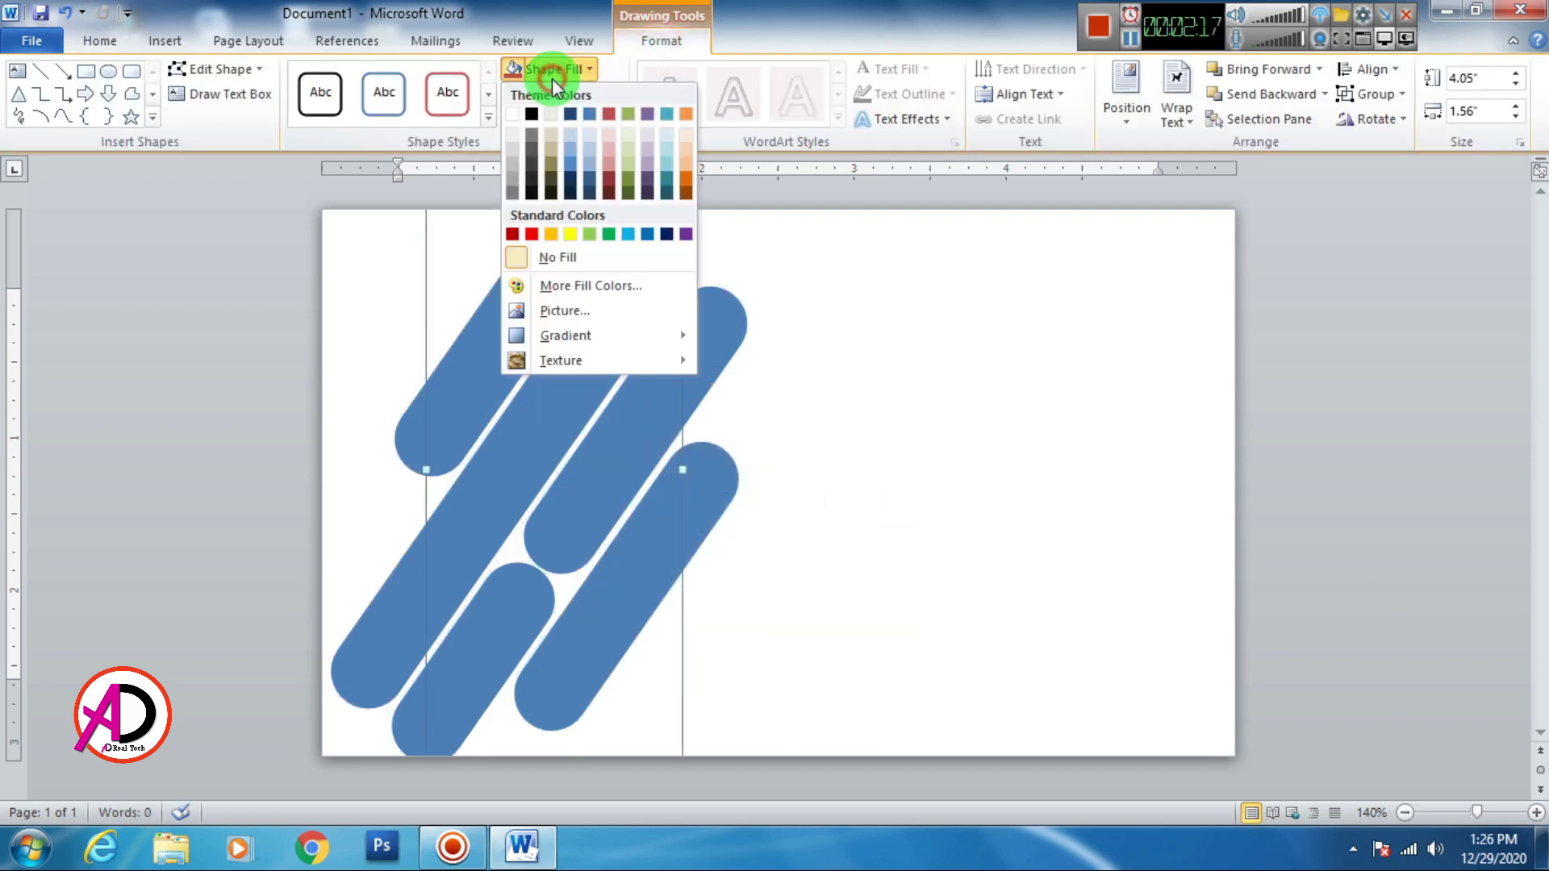
click(578, 308)
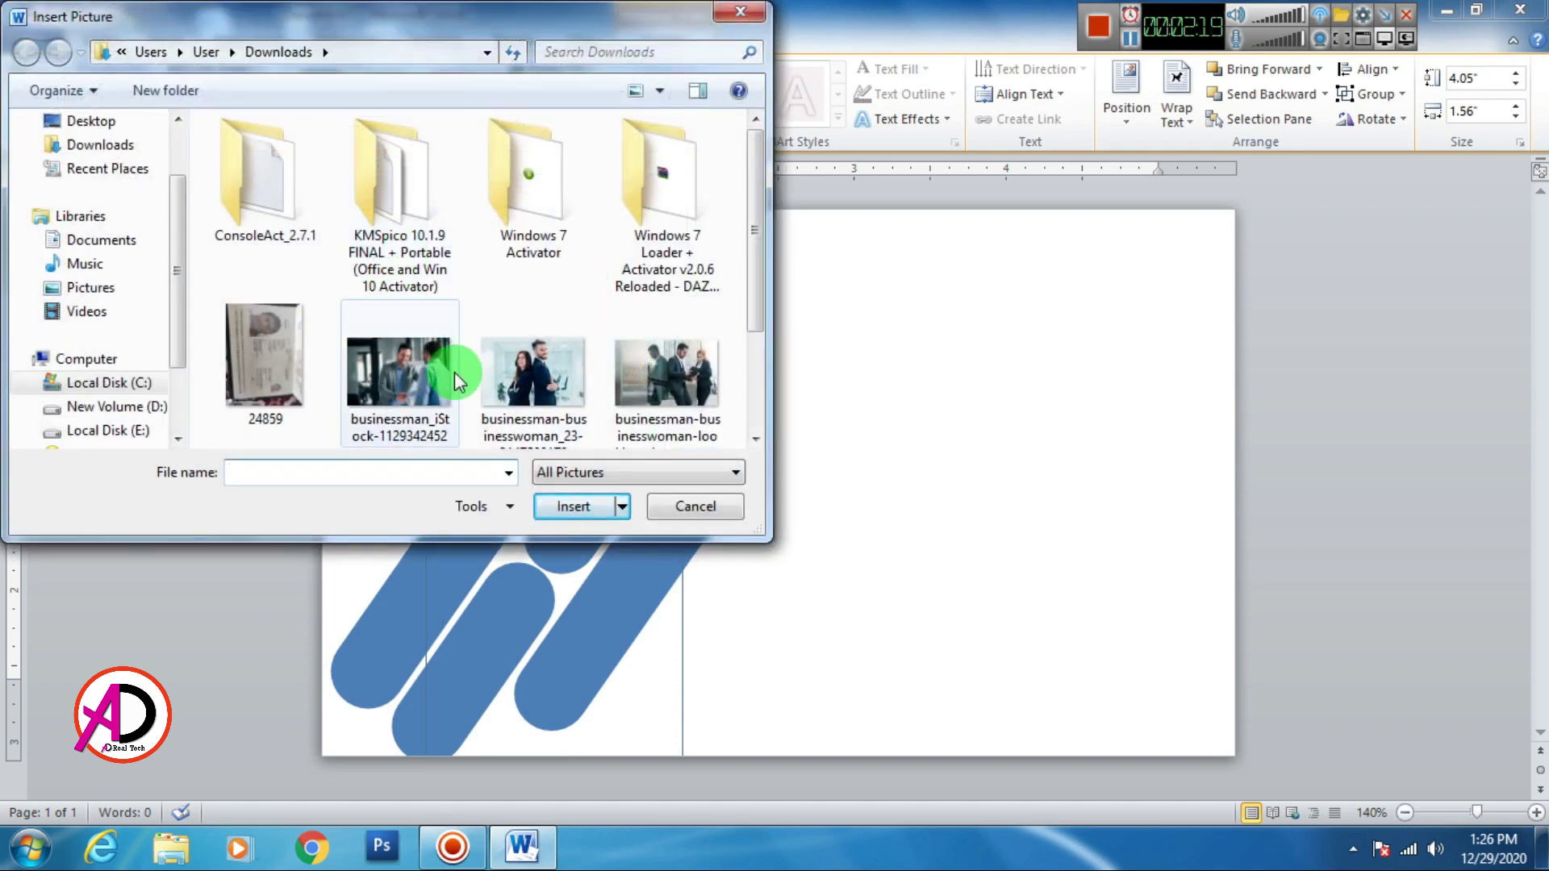
click(566, 370)
click(583, 510)
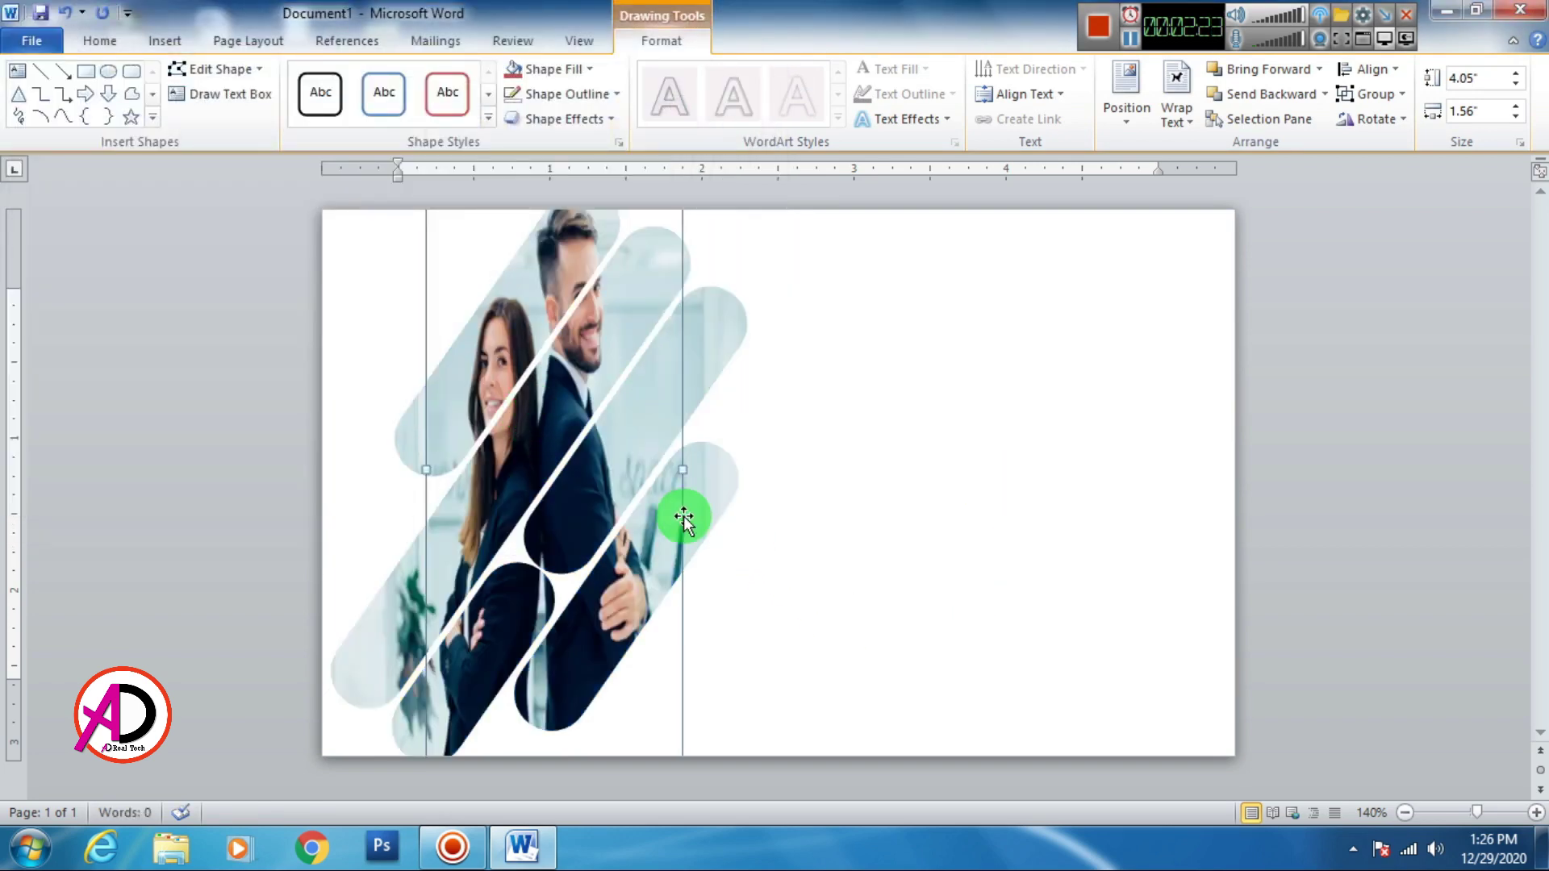
click(968, 400)
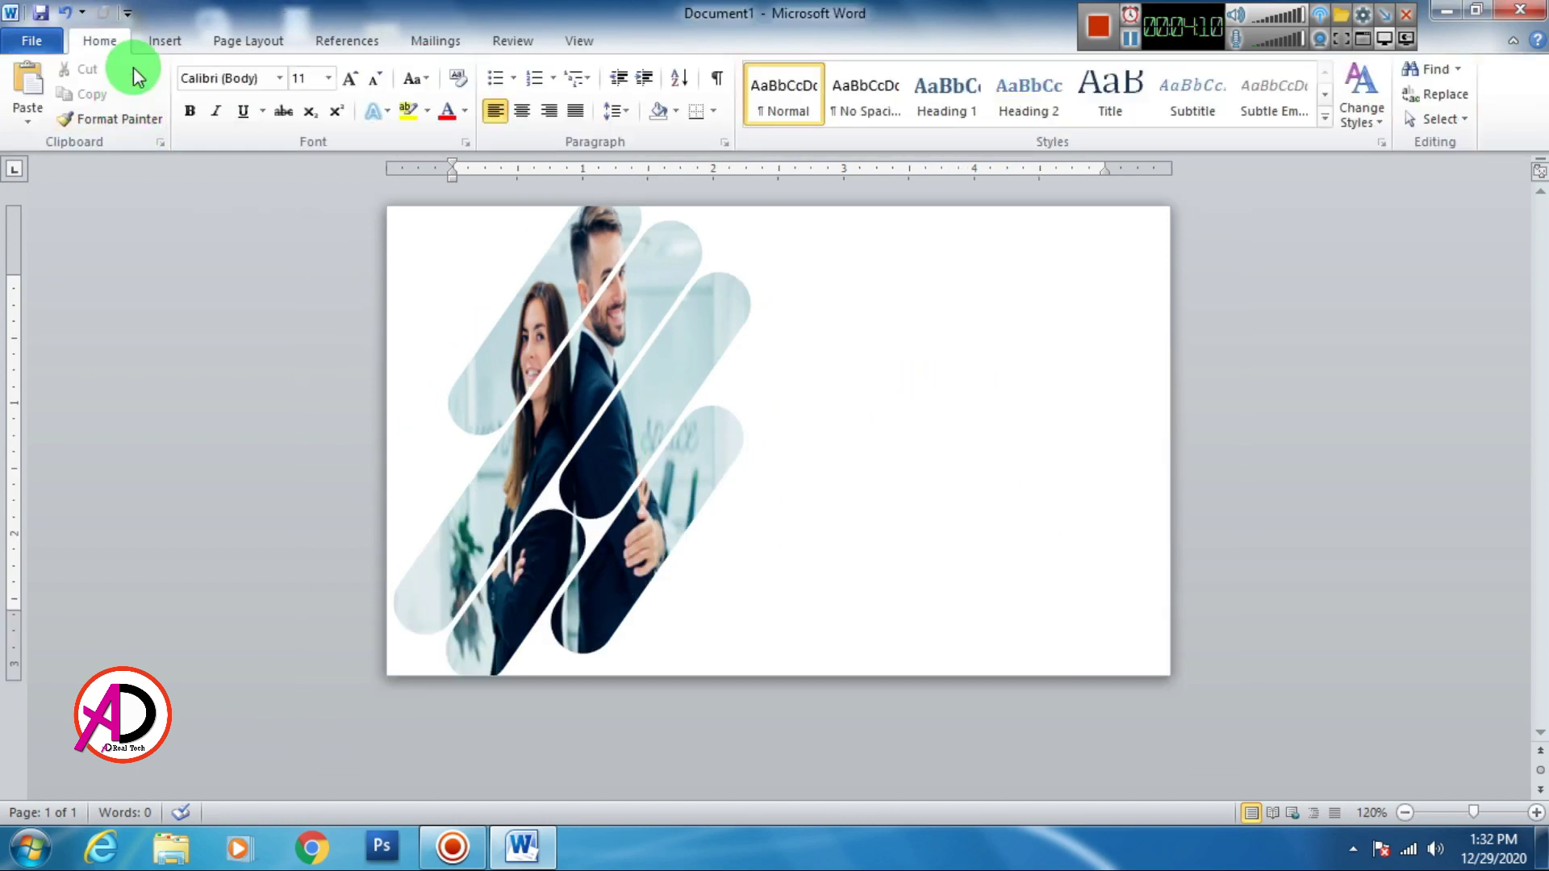
Step: Insert a WordArt box with No Spacing style and move it right of the bars
click(153, 47)
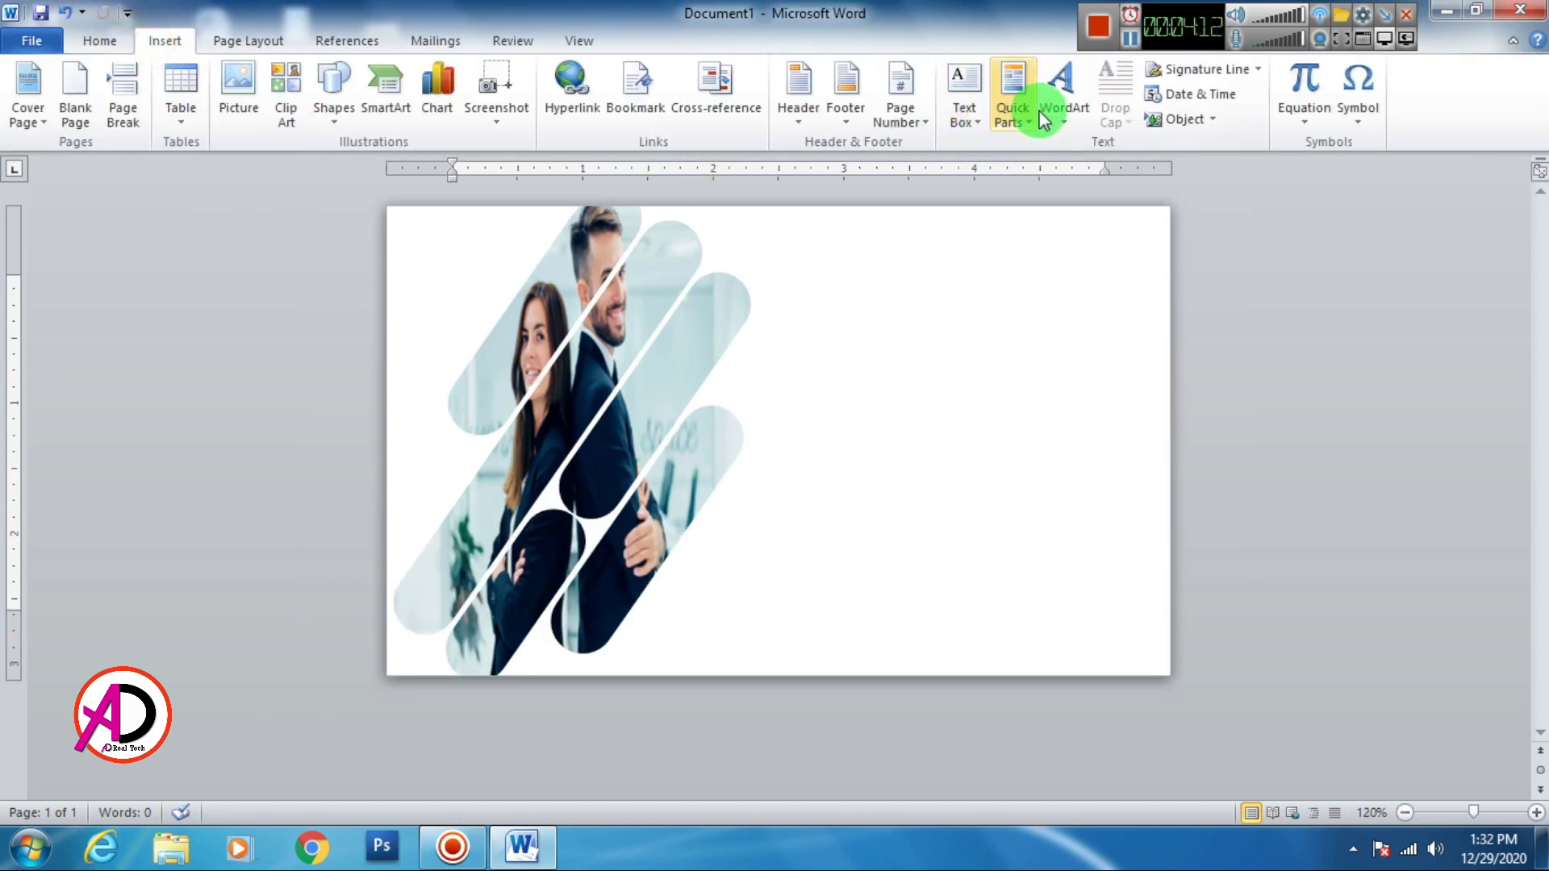
click(1063, 93)
click(1069, 230)
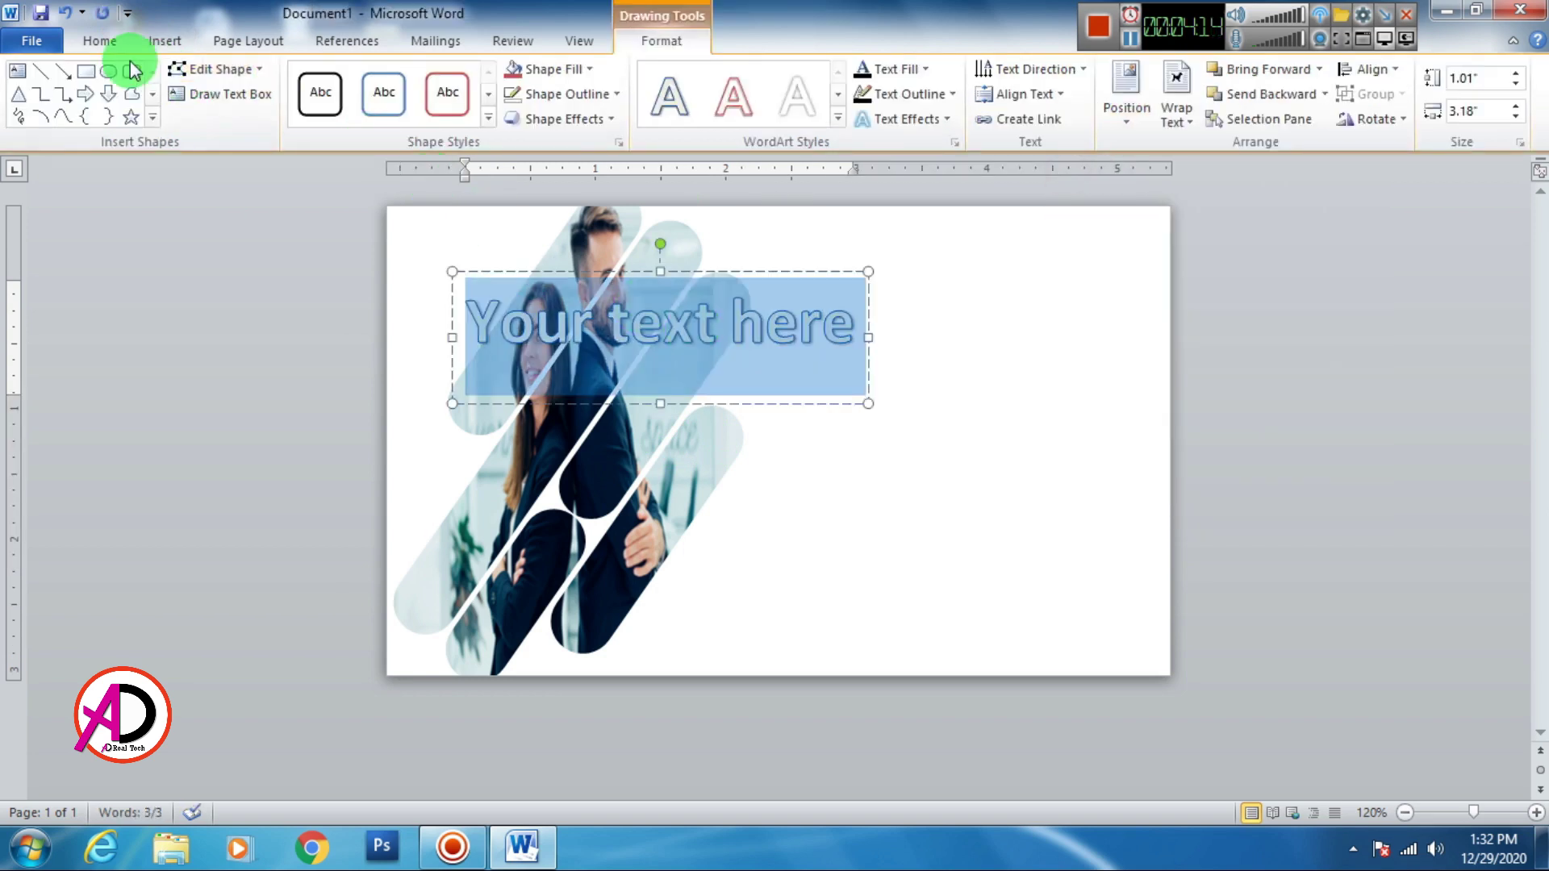
click(97, 43)
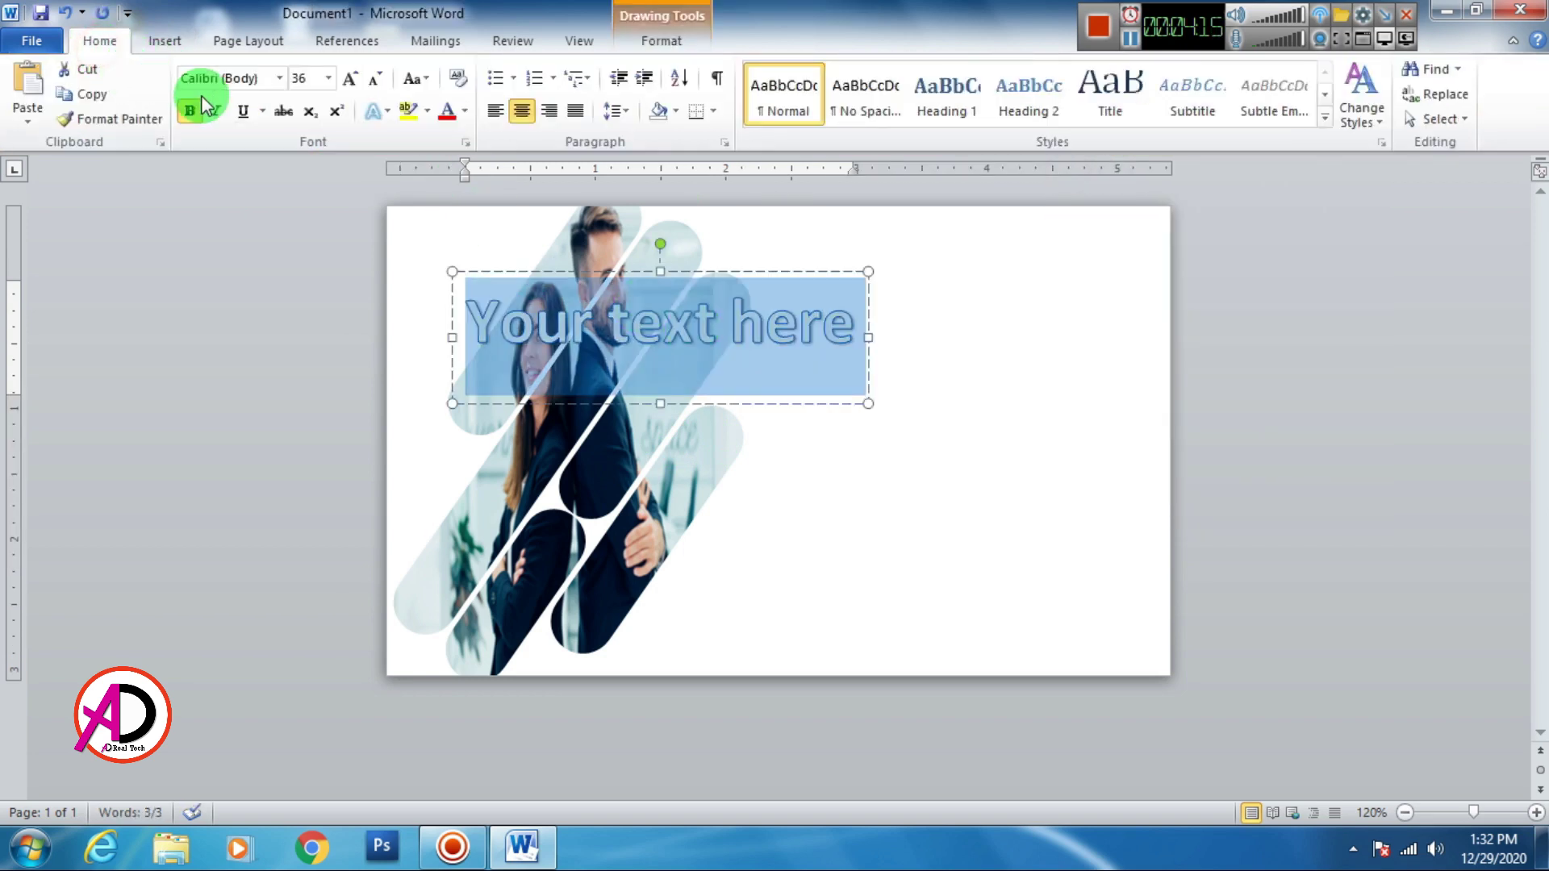
click(823, 108)
drag(536, 274, 912, 347)
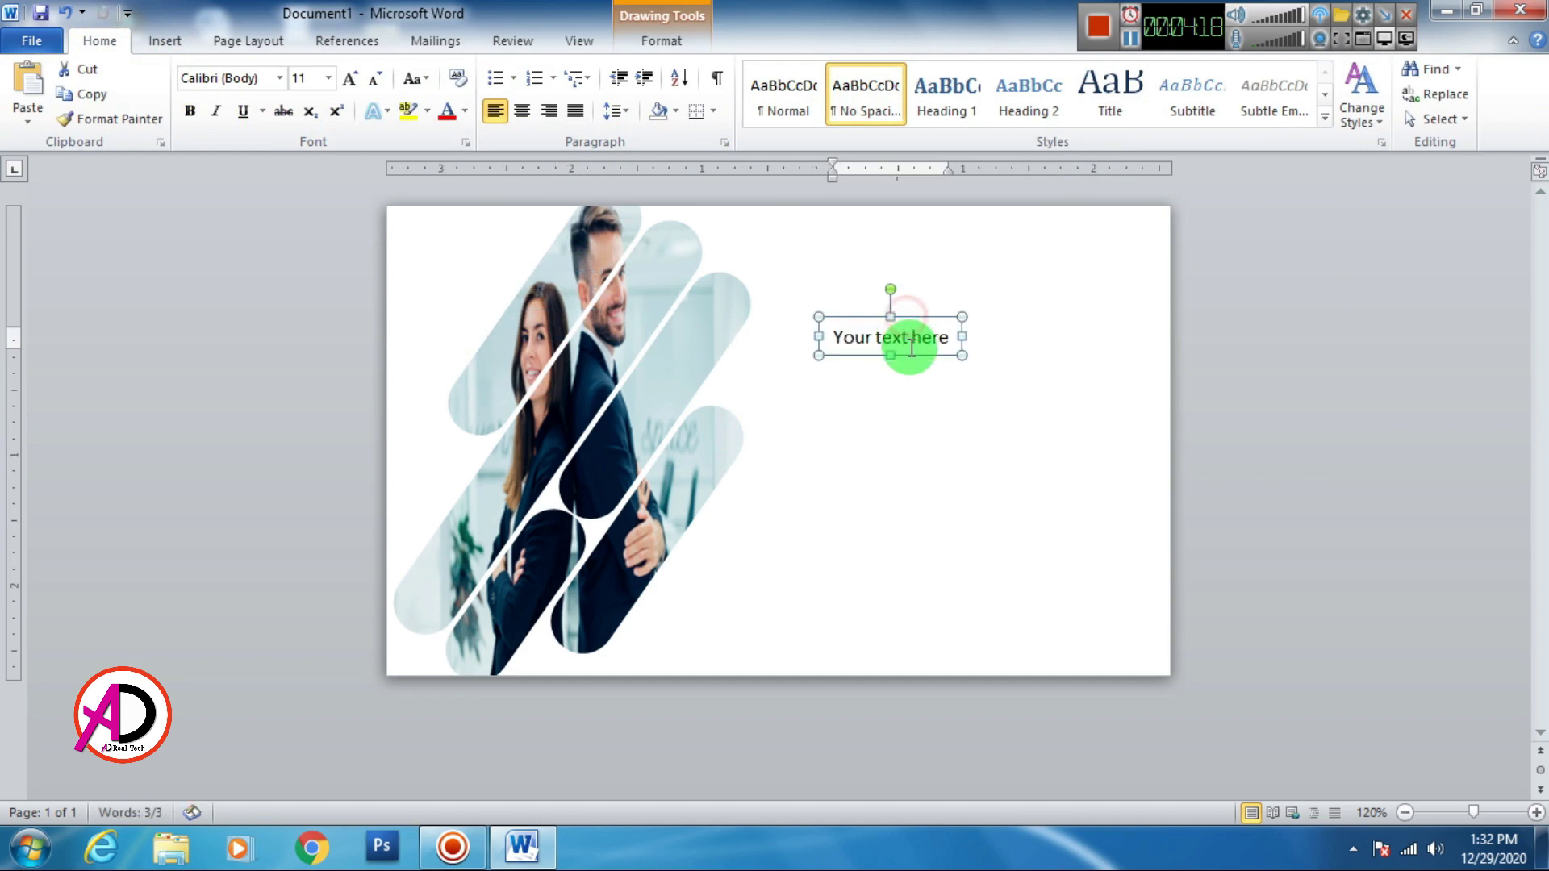
Step: Type 'Best', format it in 36 pt Arial Black, and nudge it upward
key(ctrl+a)
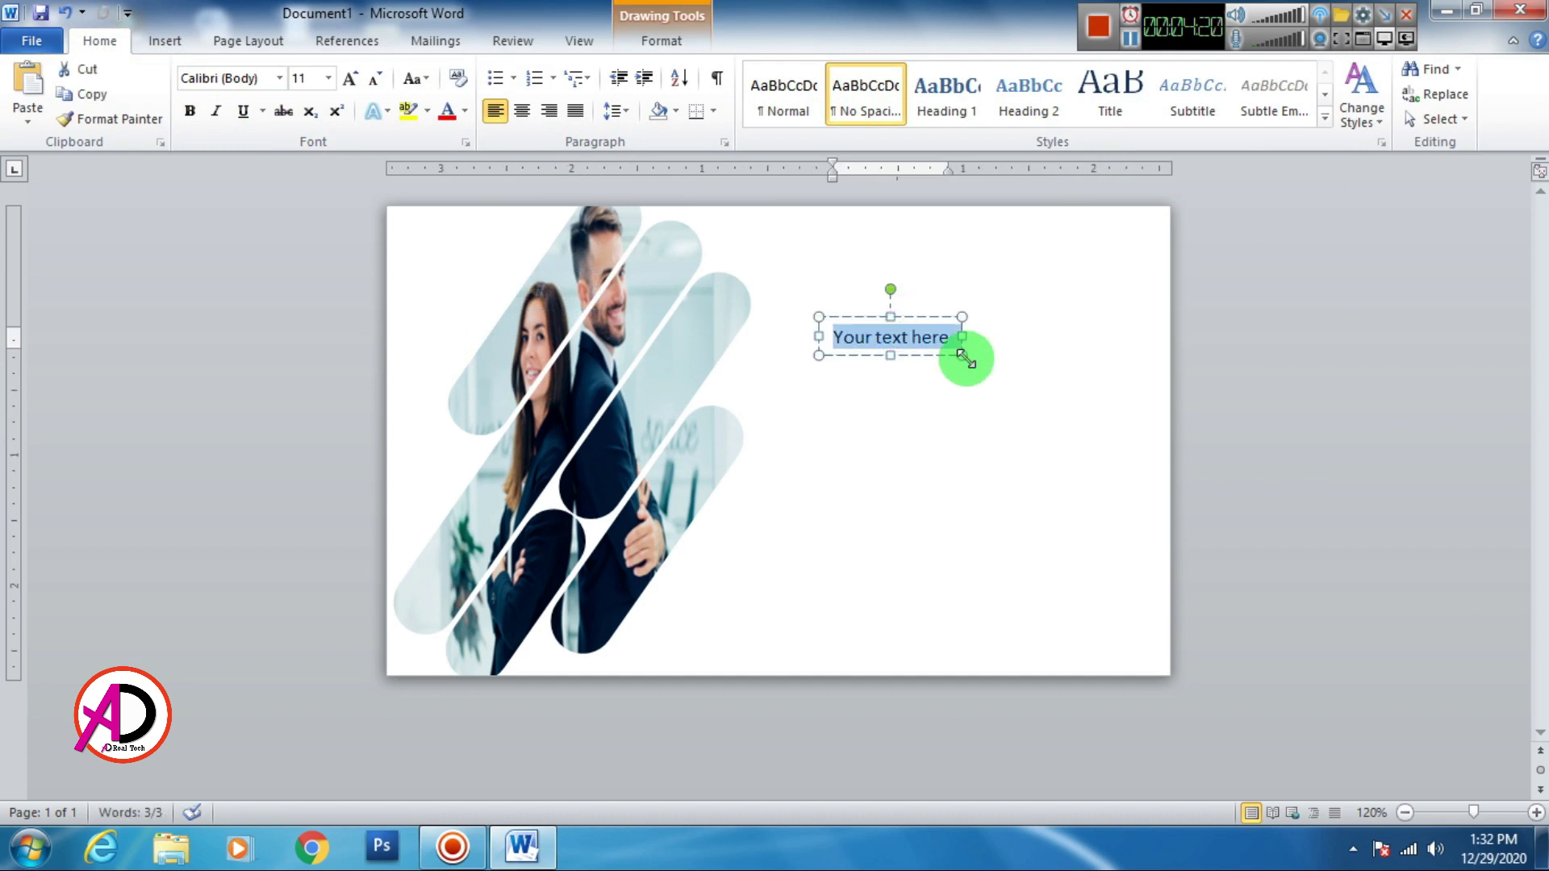
text(Best)
key(ctrl+a)
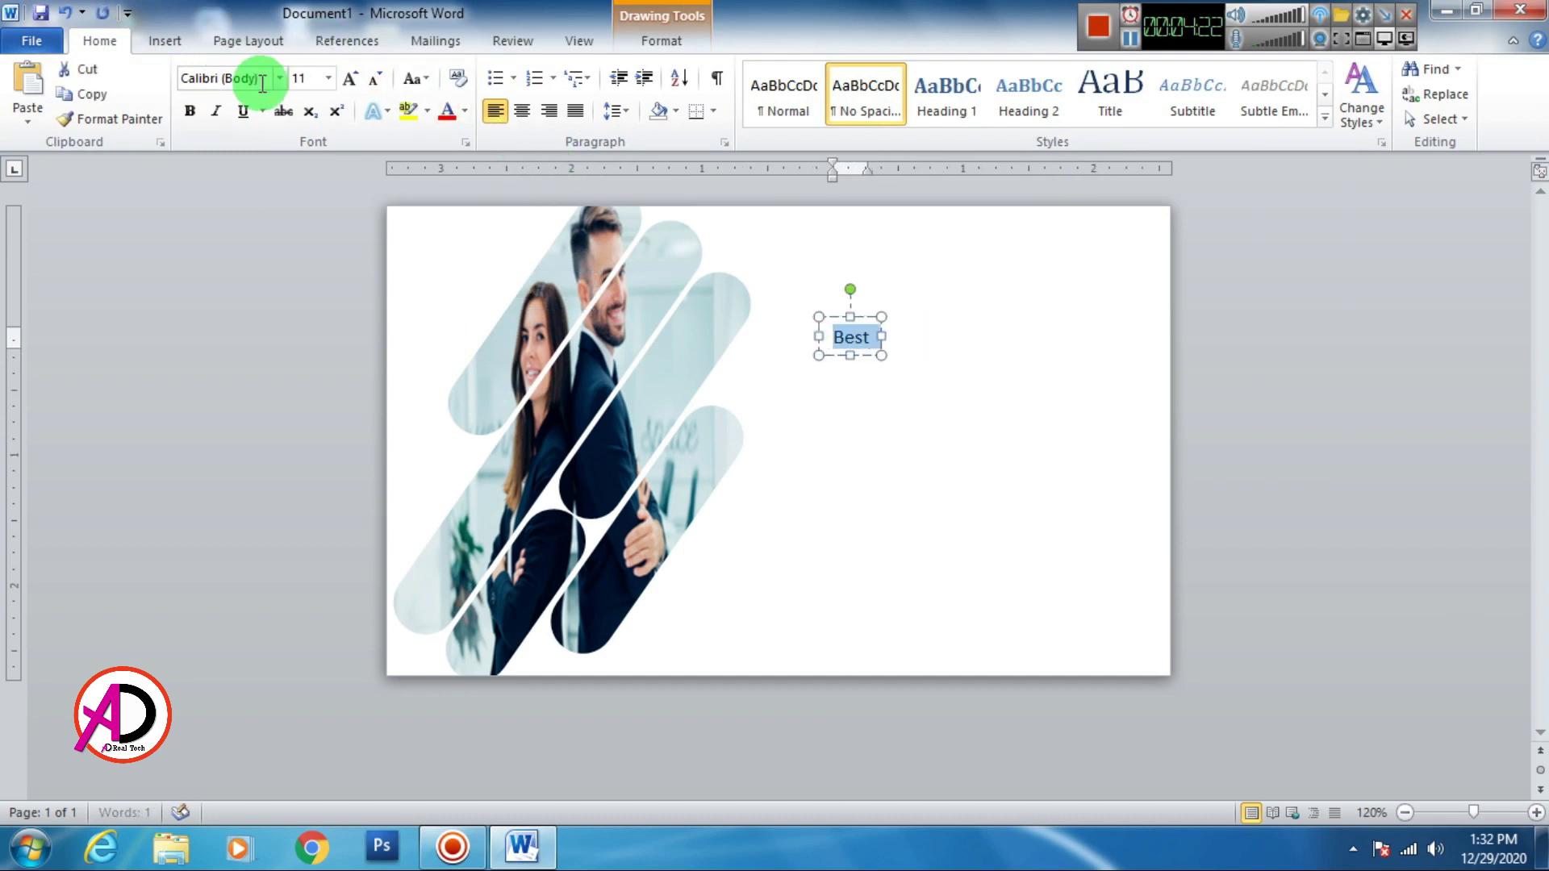
click(279, 78)
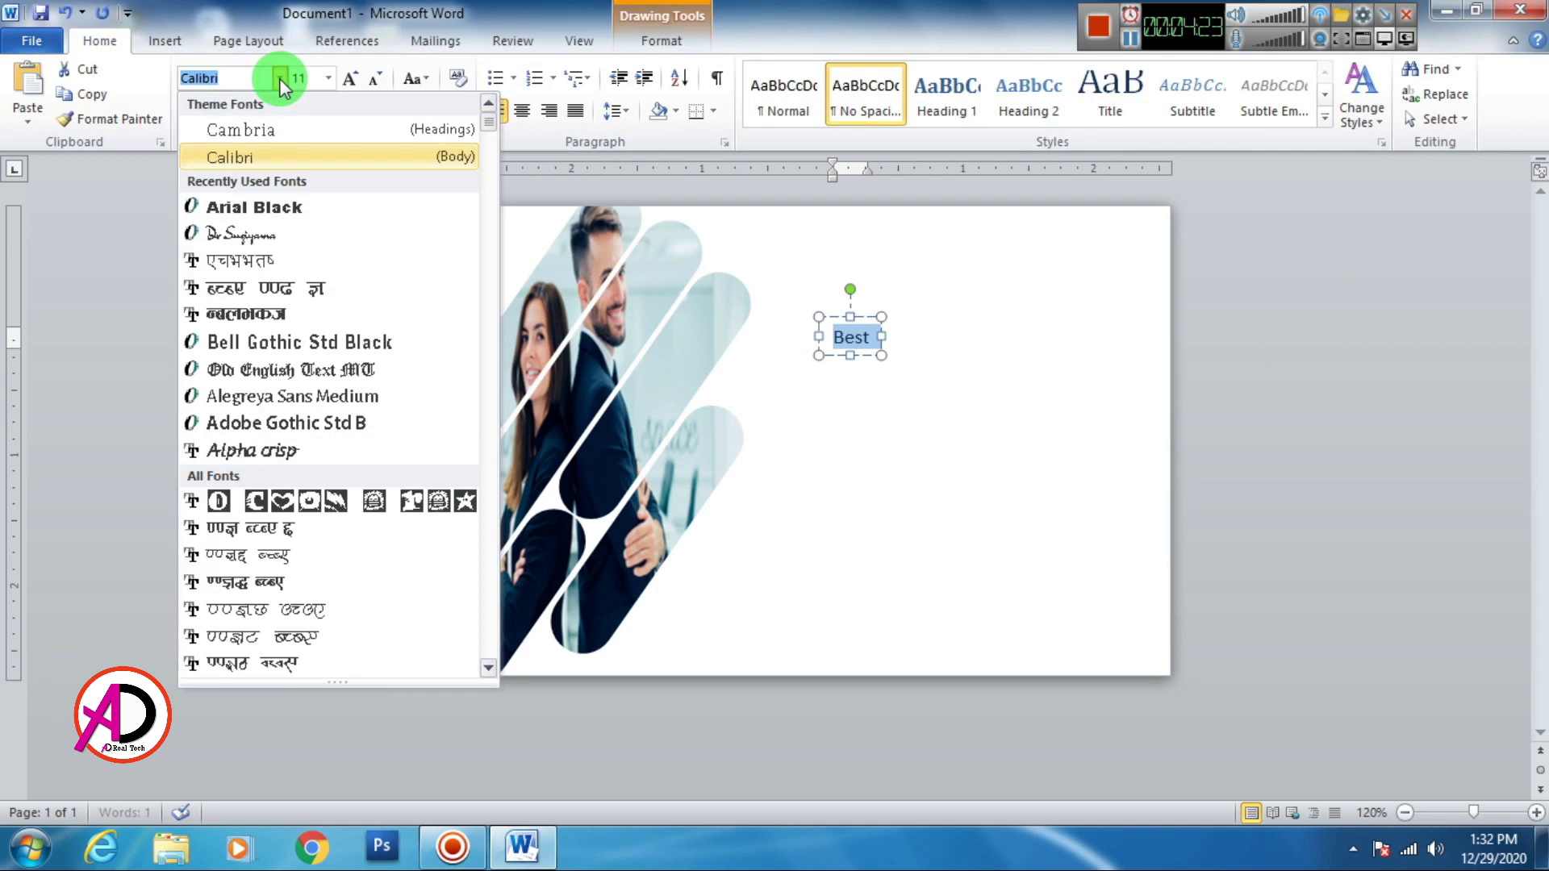
click(257, 208)
click(347, 80)
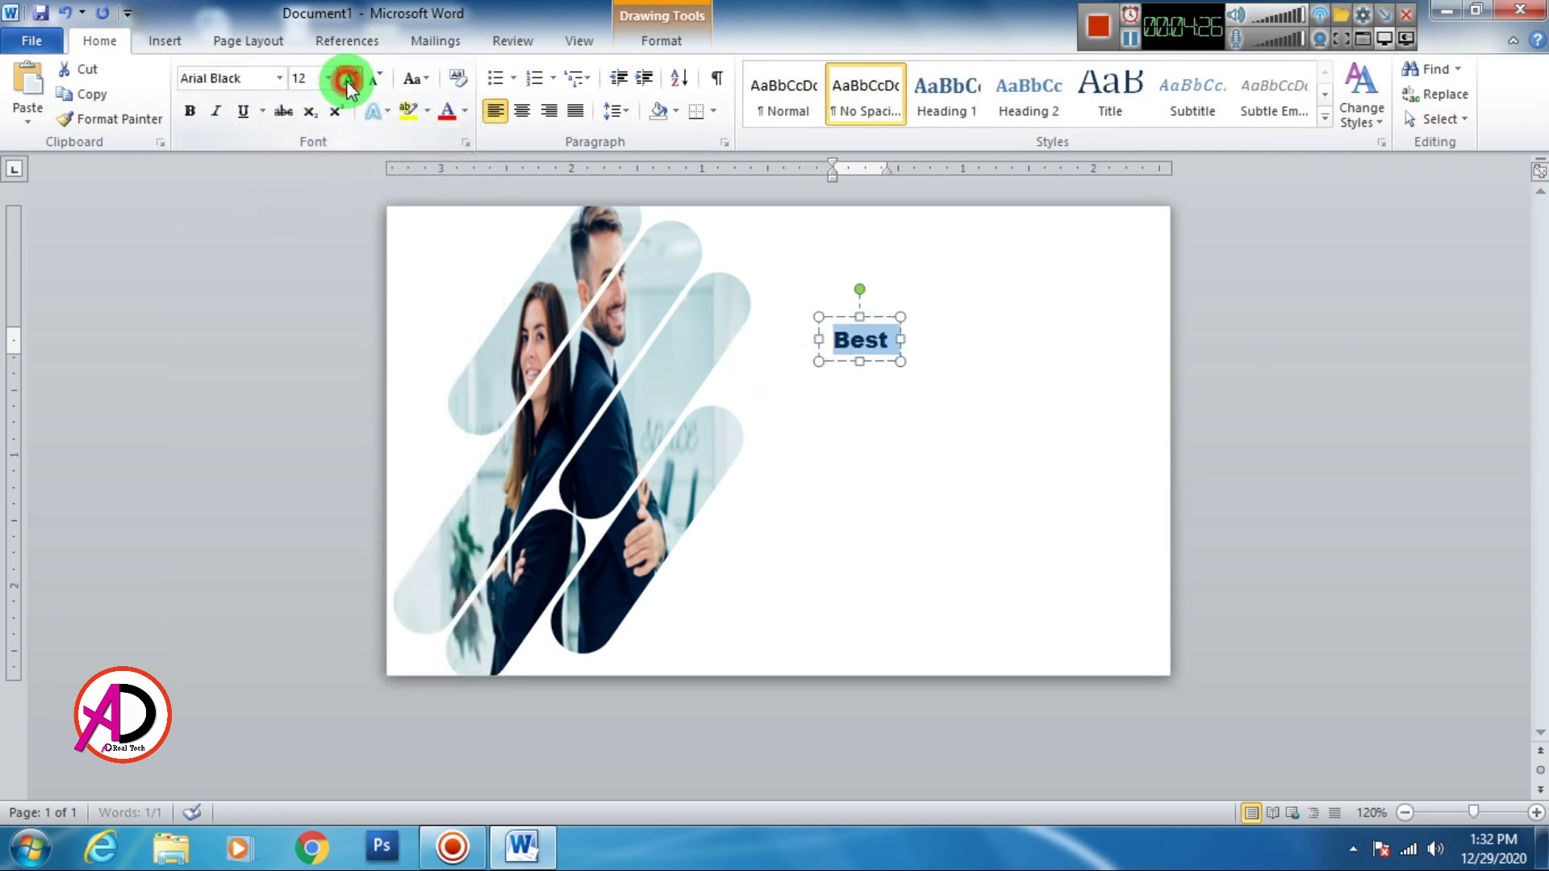
click(347, 80)
click(347, 80)
click(347, 80)
click(347, 80)
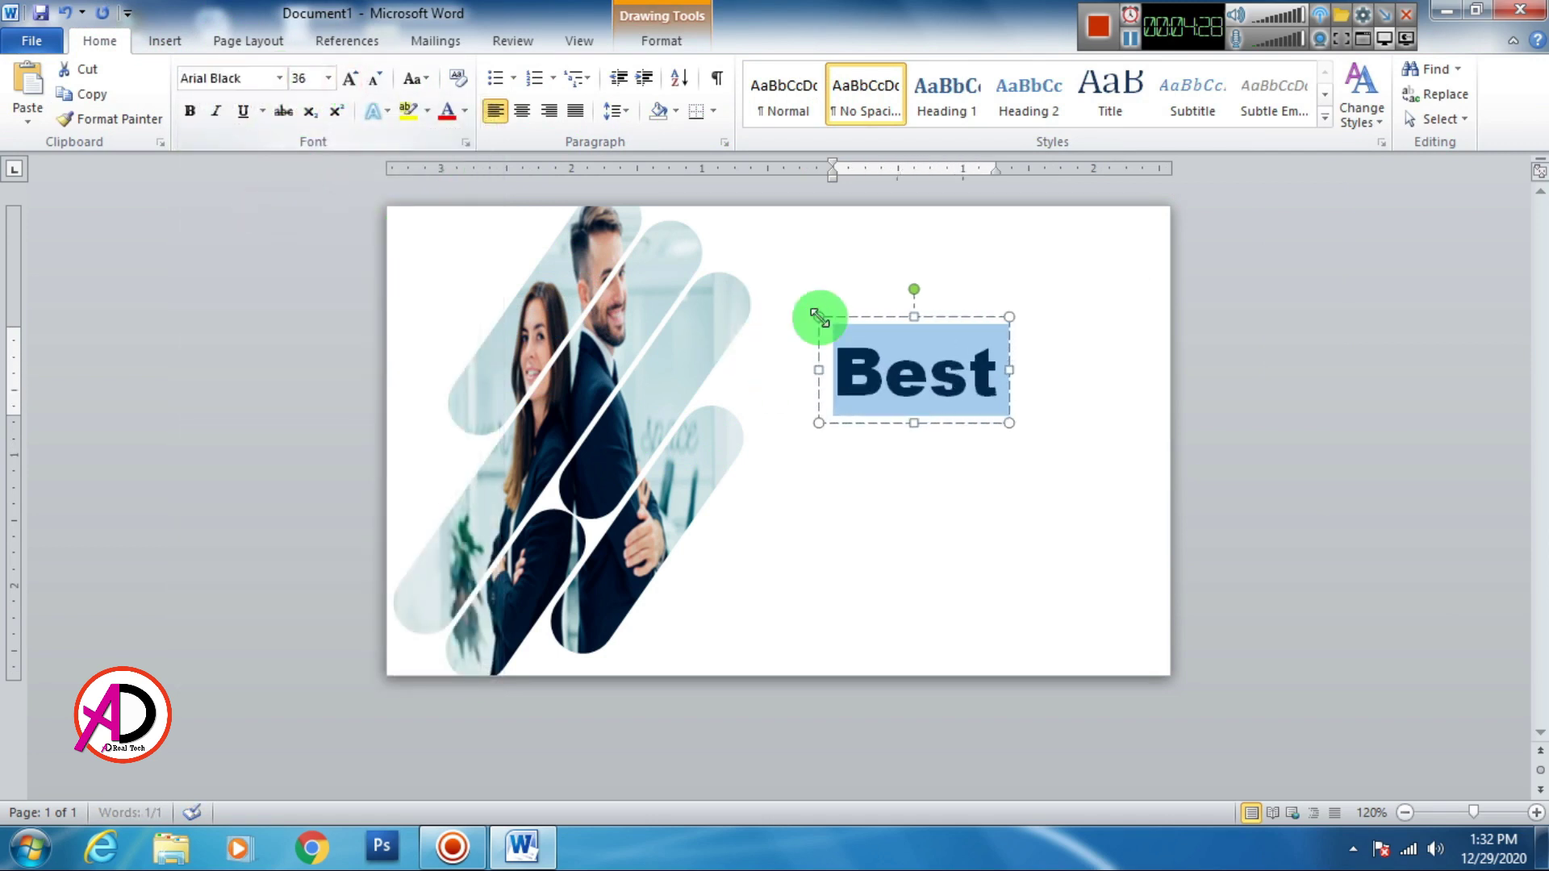
drag(958, 326, 959, 298)
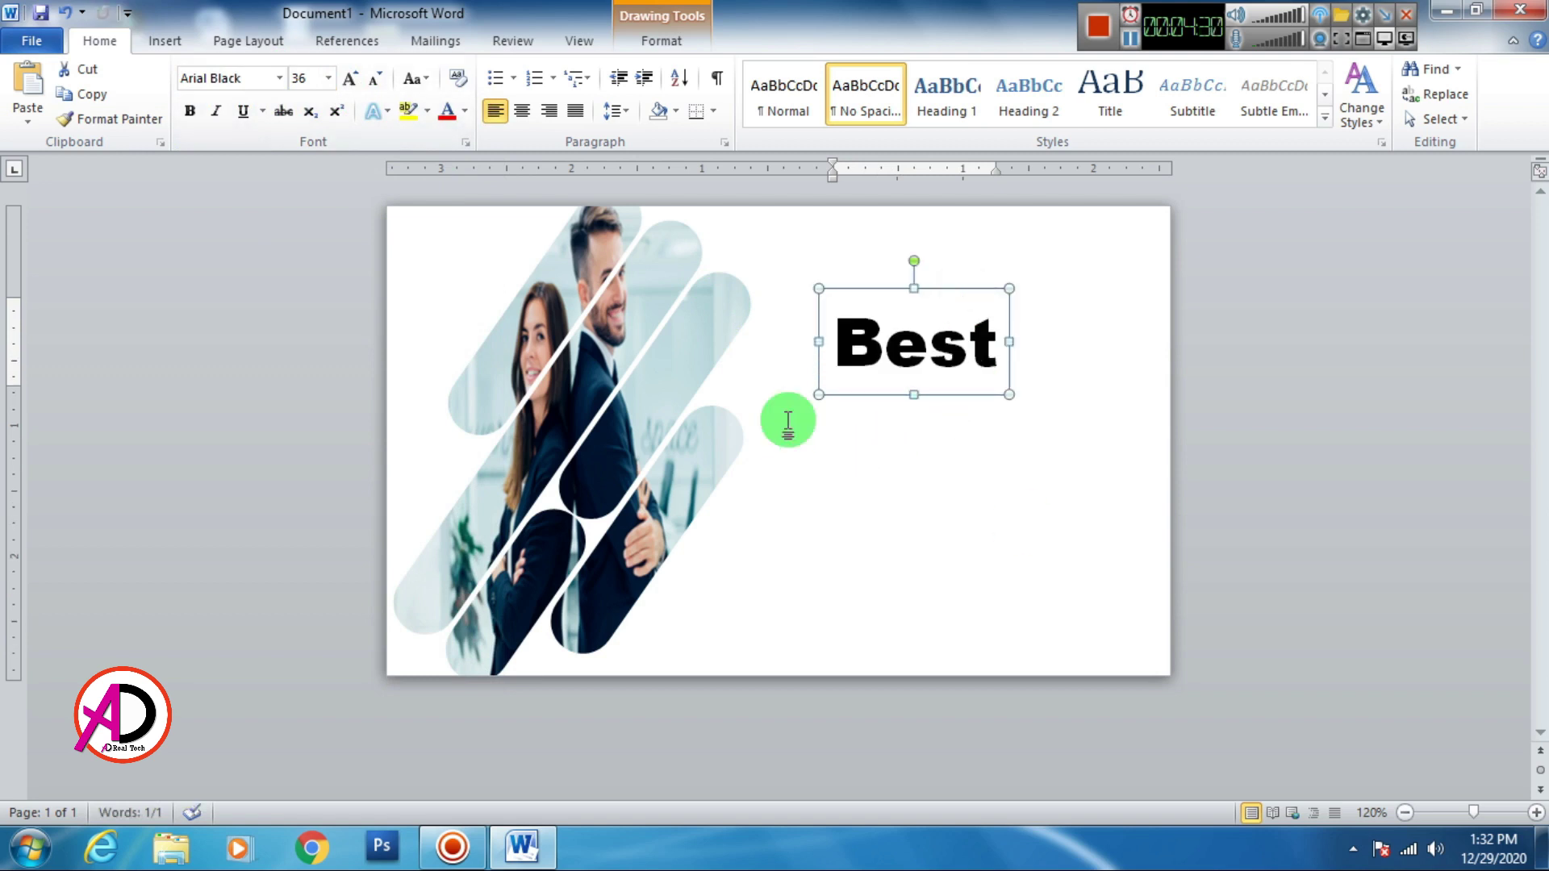
drag(831, 345, 1000, 364)
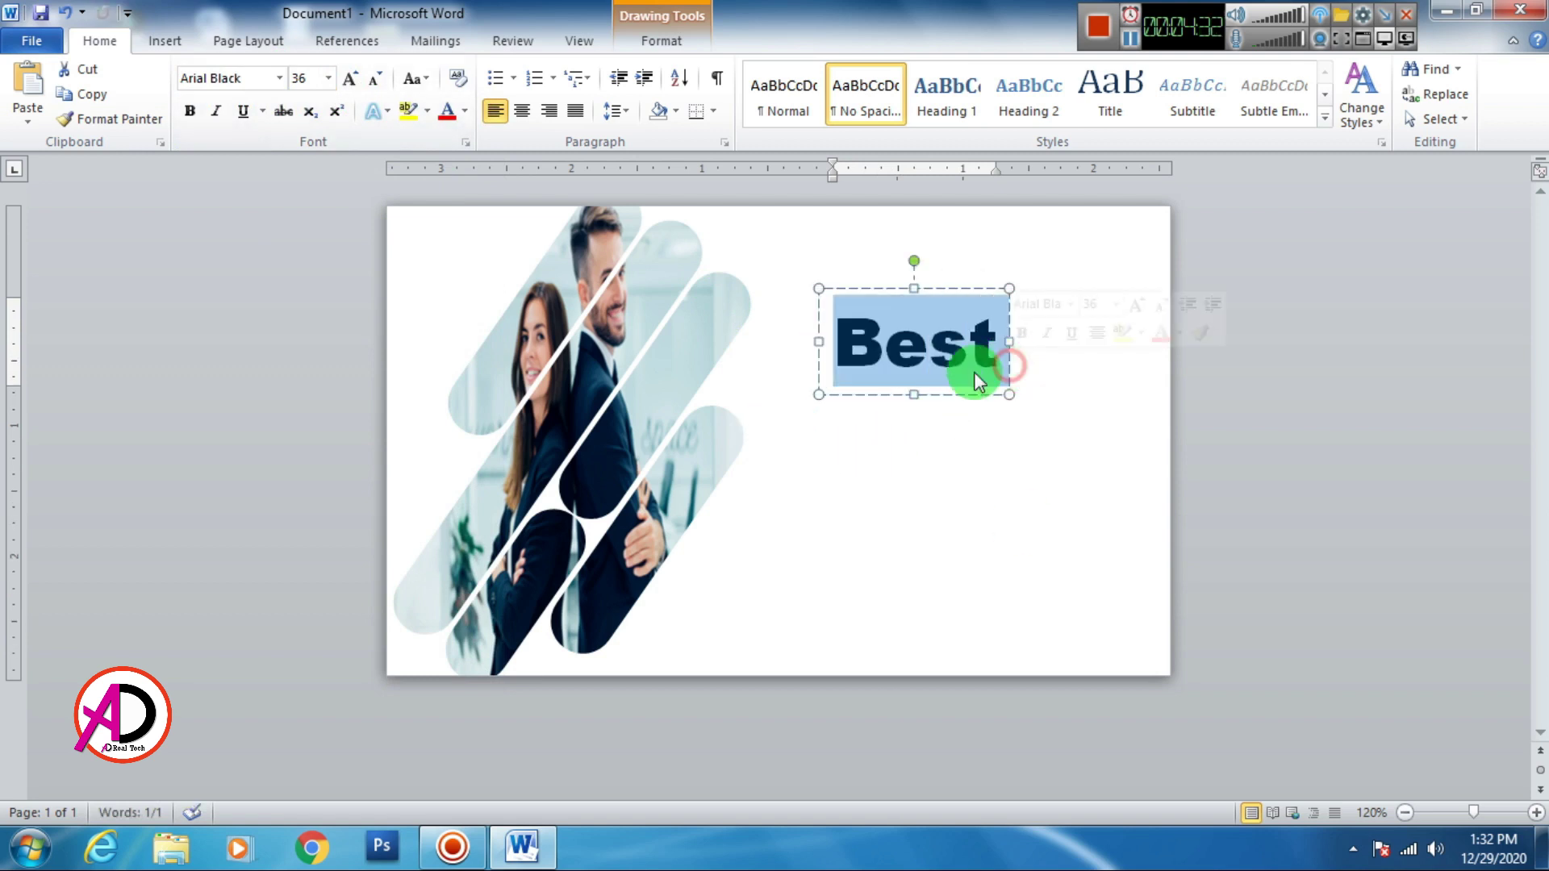
Step: Give the Best letters a custom bright cyan text fill
click(684, 49)
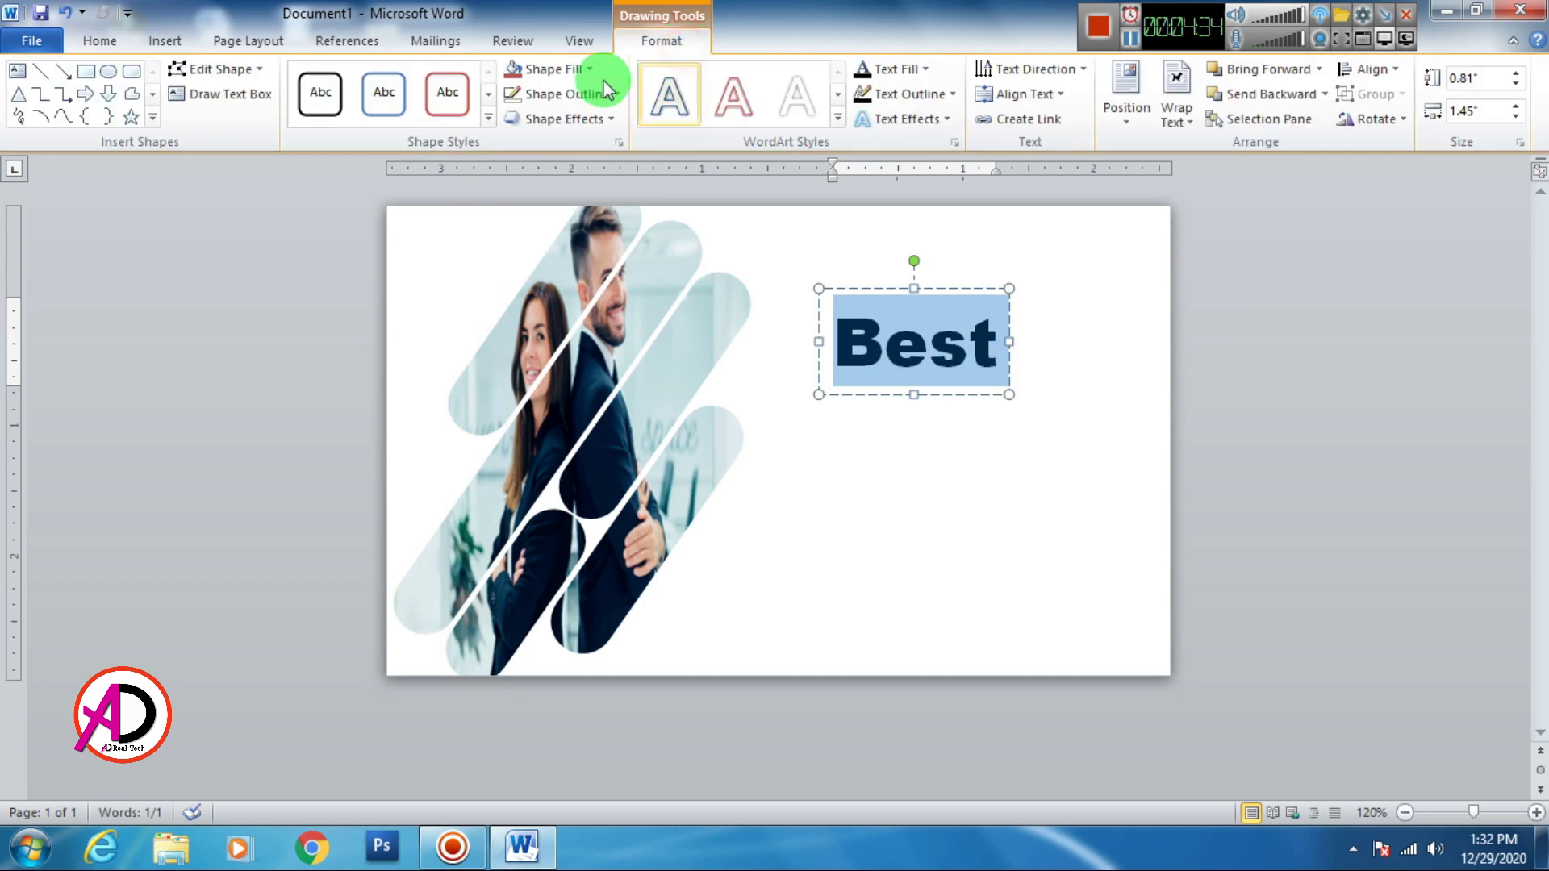
click(547, 69)
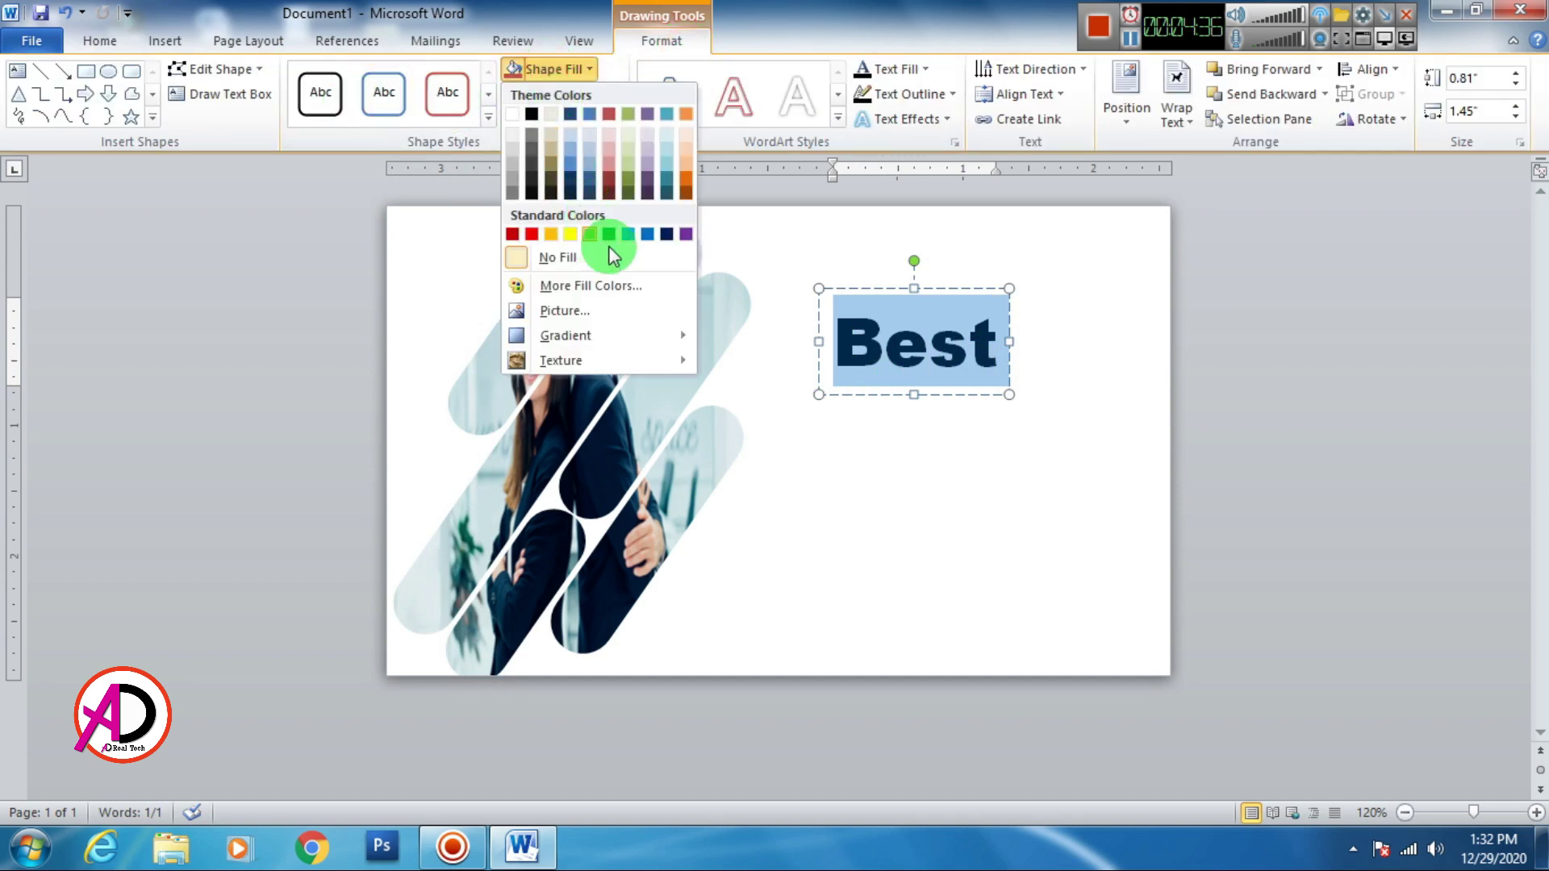
click(891, 414)
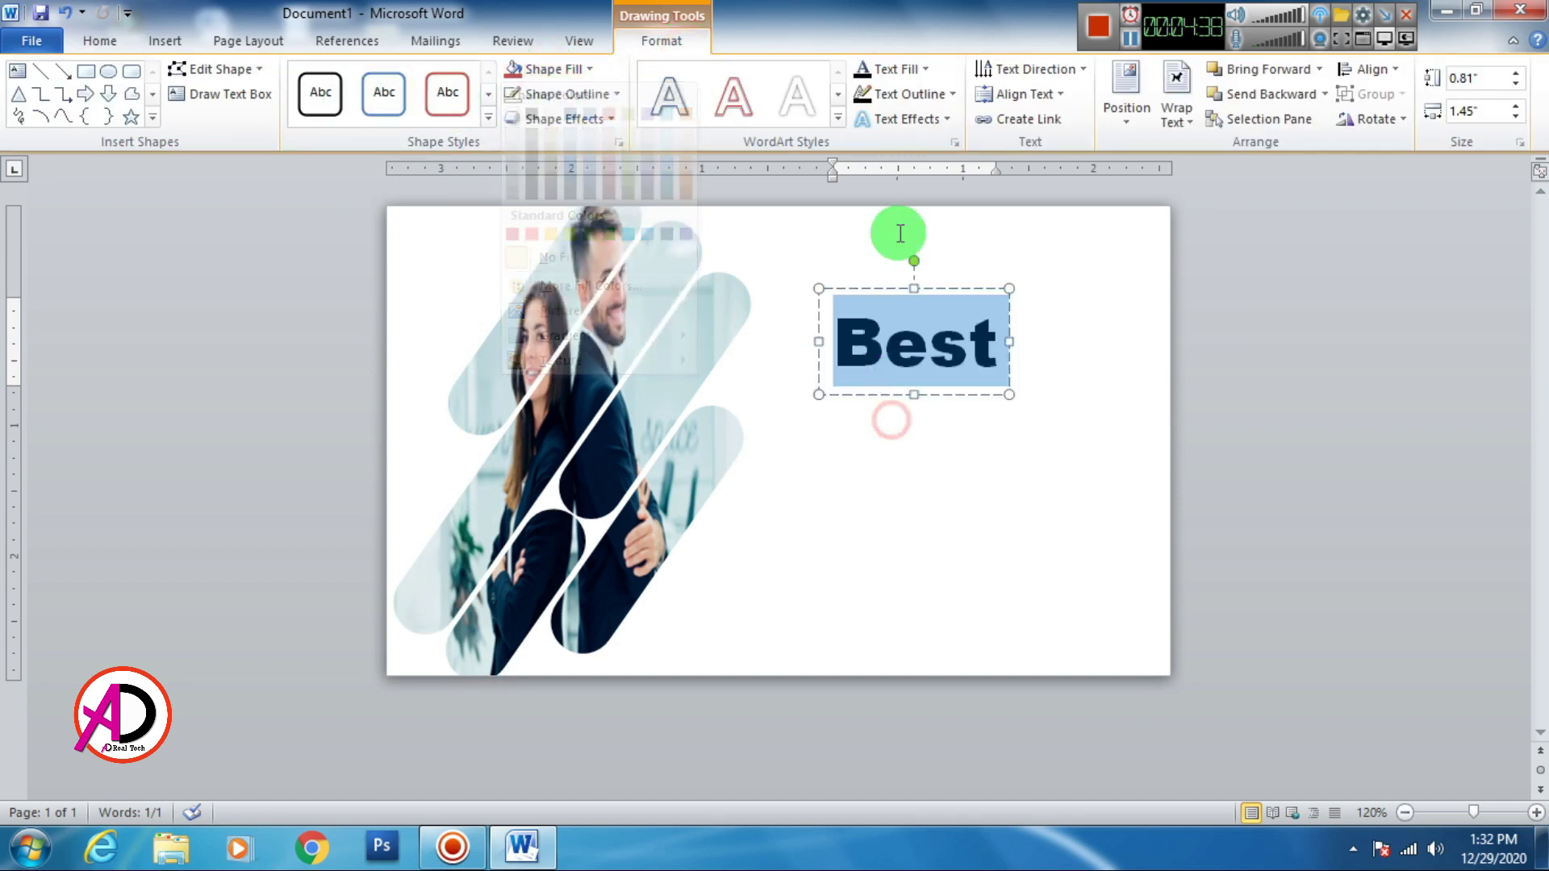
click(901, 77)
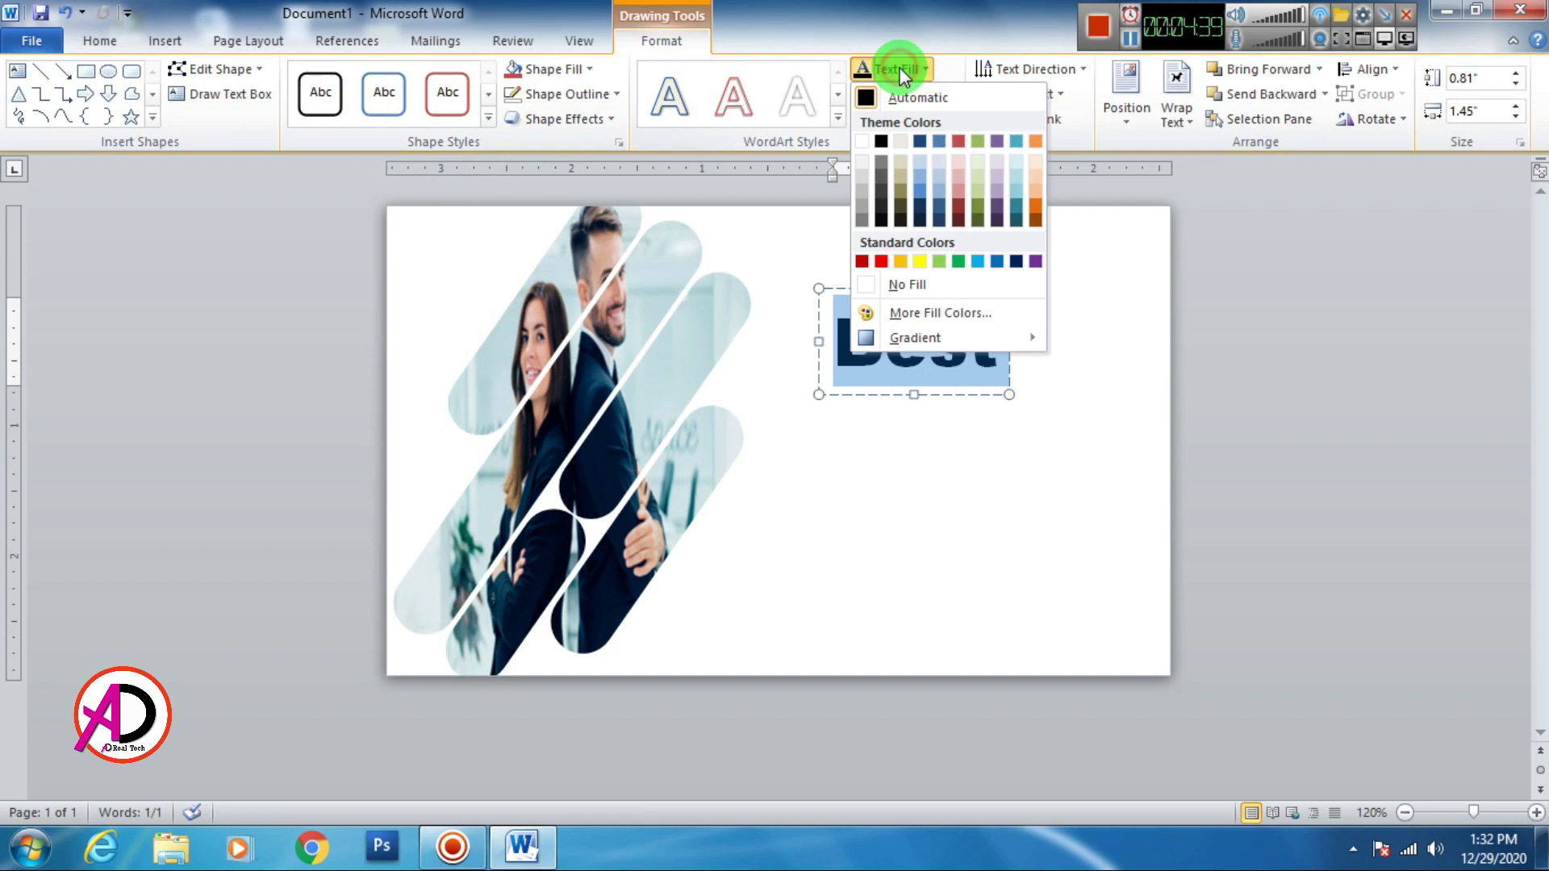
click(902, 317)
click(962, 247)
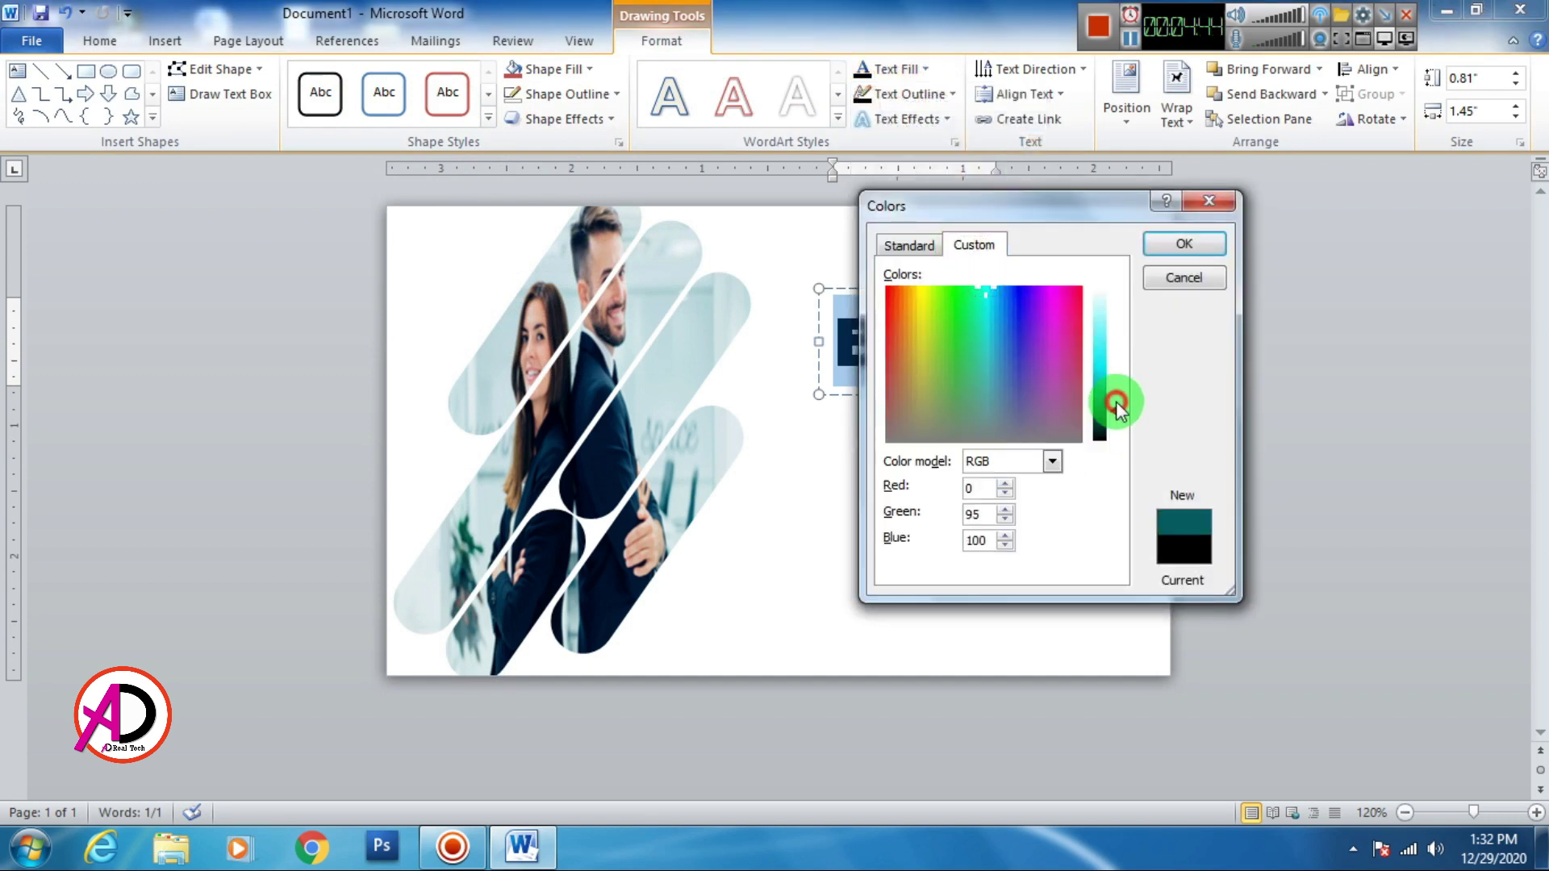
click(1107, 379)
key(Return)
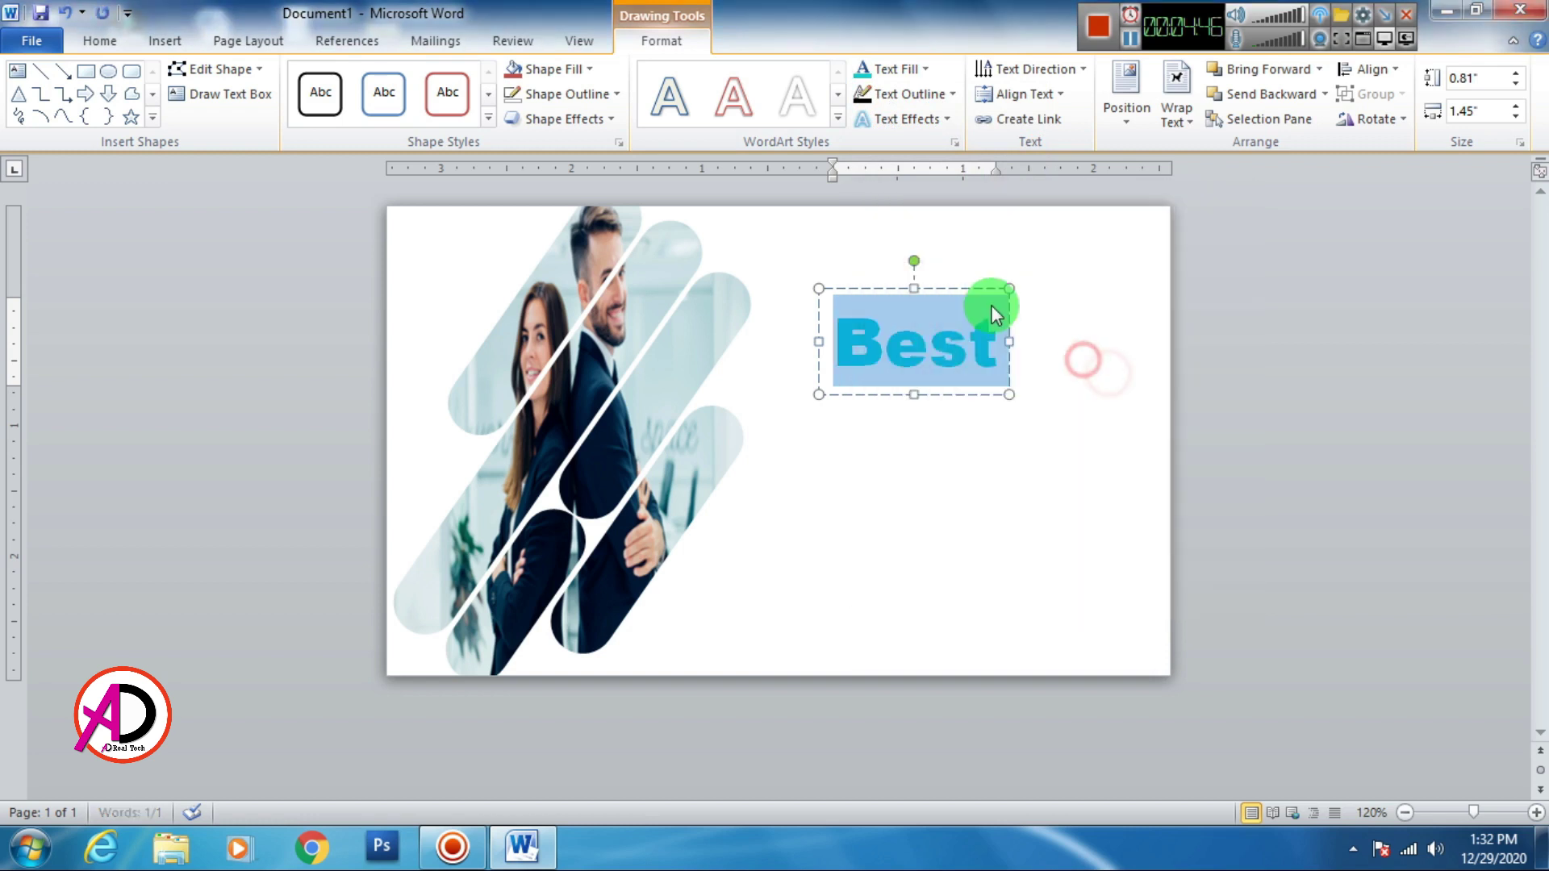
Step: Refine the Best text colour to the brighter cyan RGB 2, 248, 254
click(968, 379)
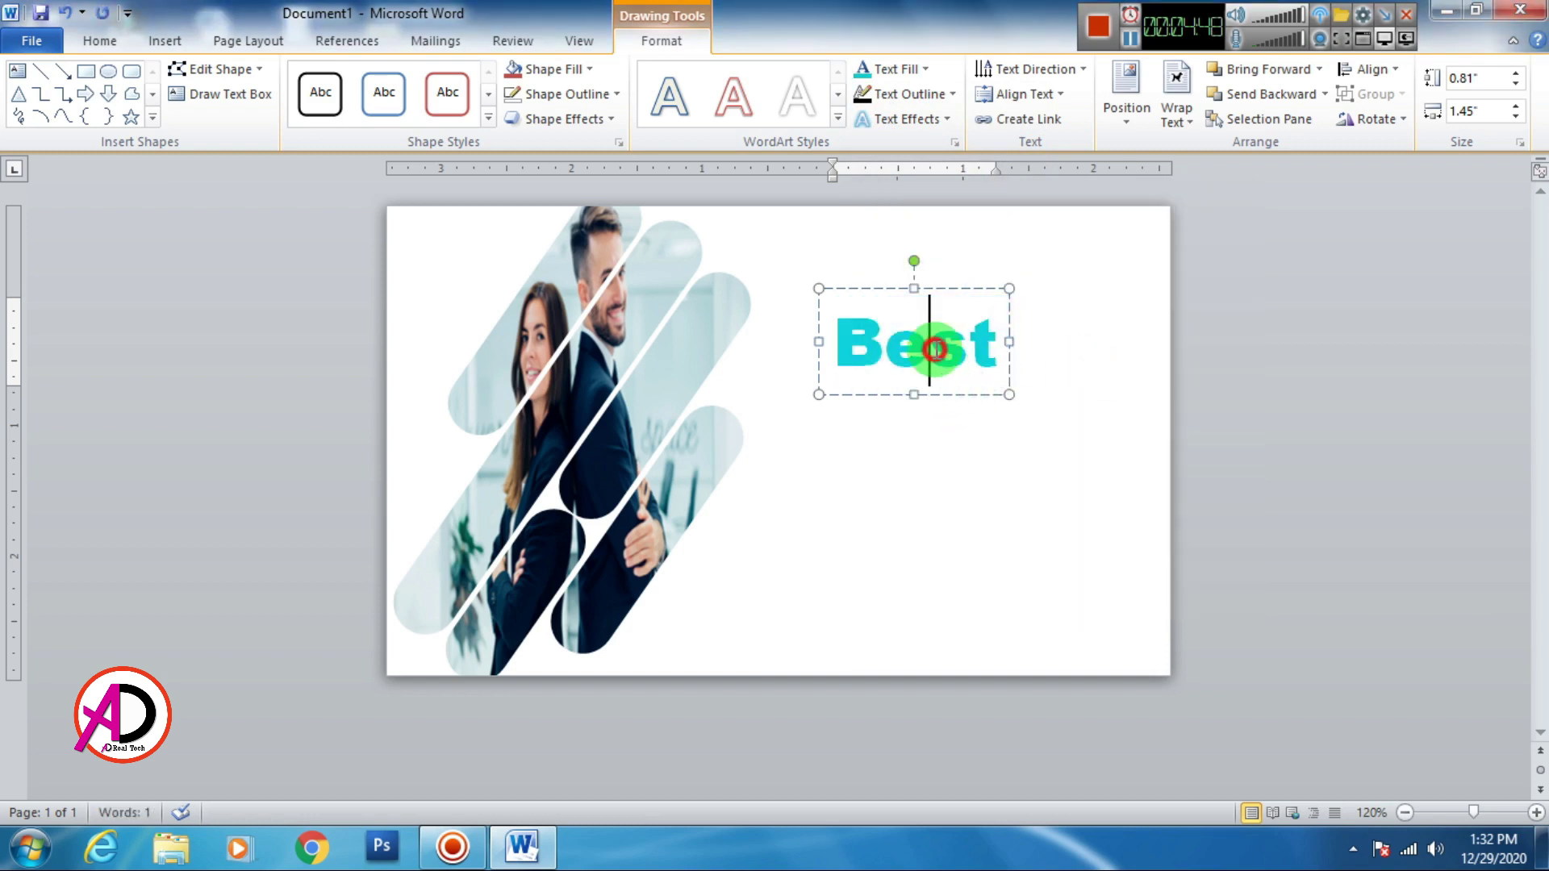
double_click(917, 338)
click(887, 70)
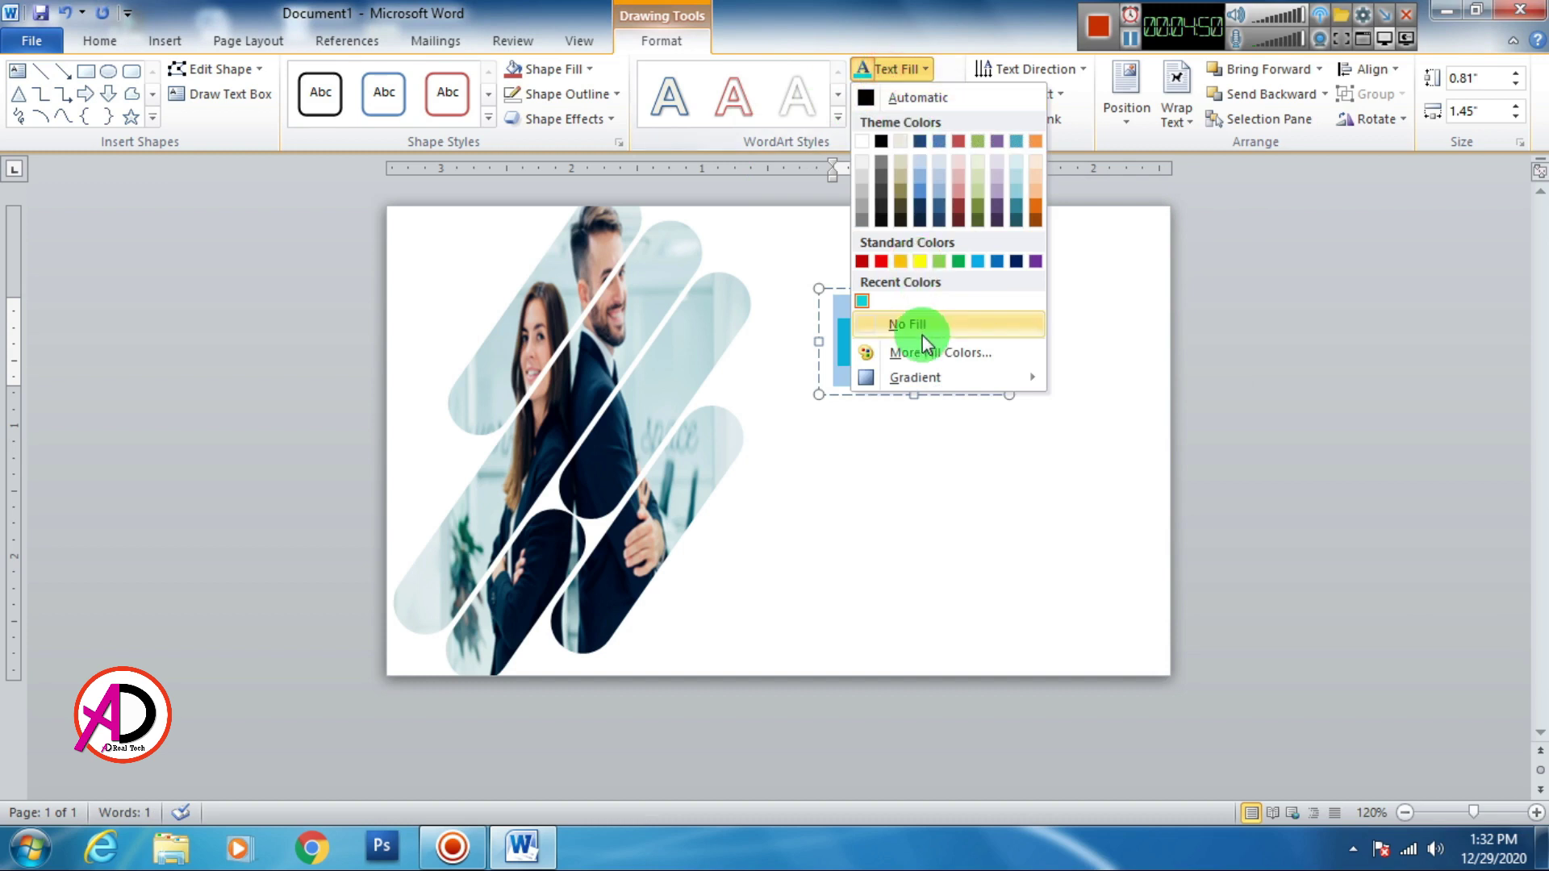
click(936, 352)
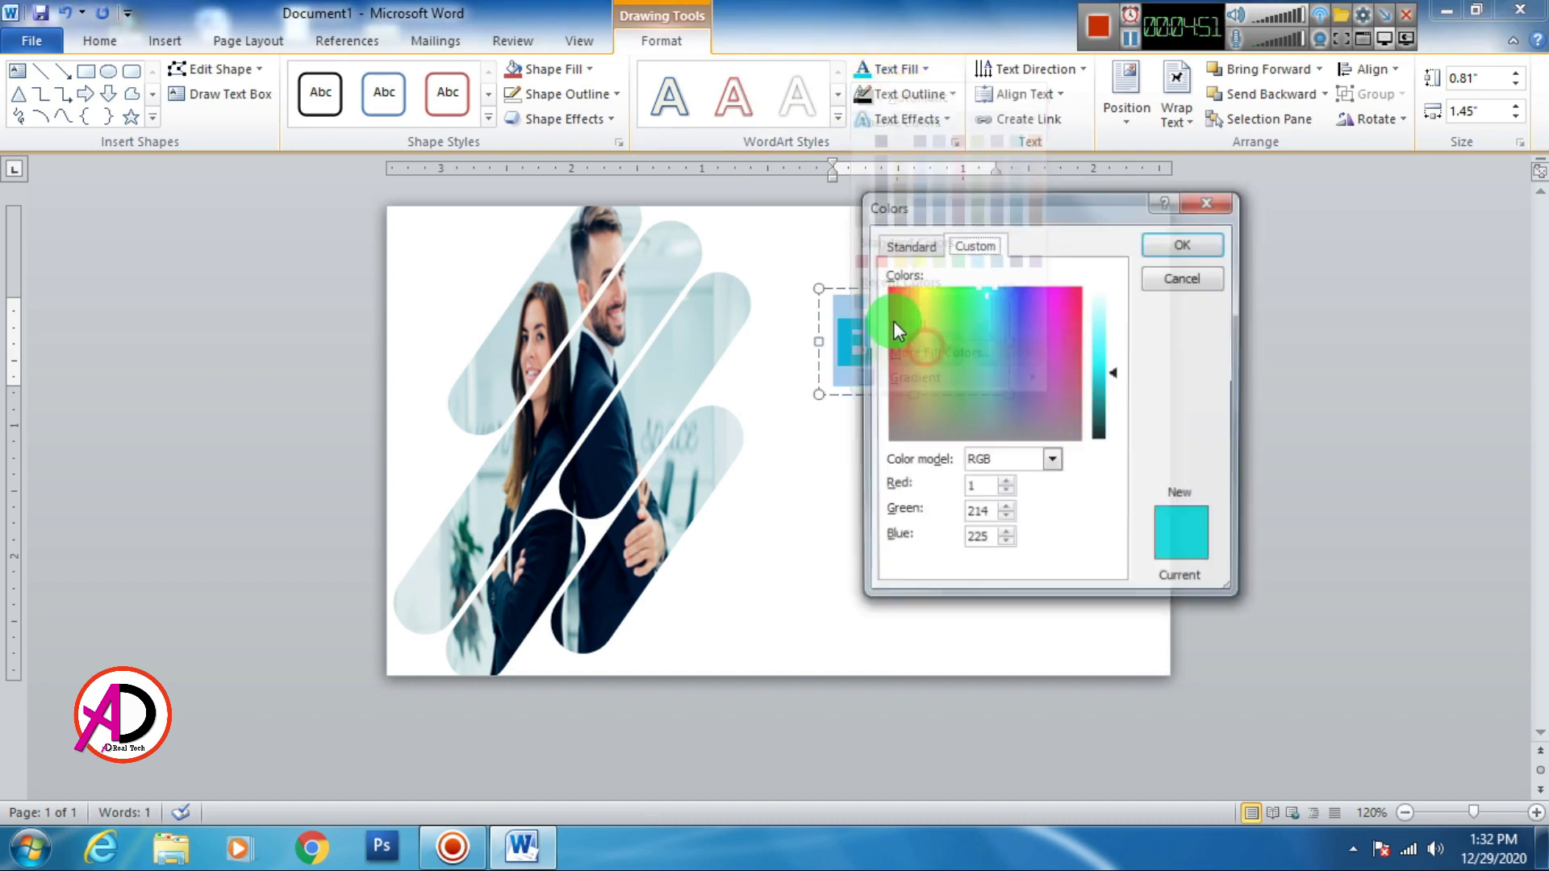
click(988, 288)
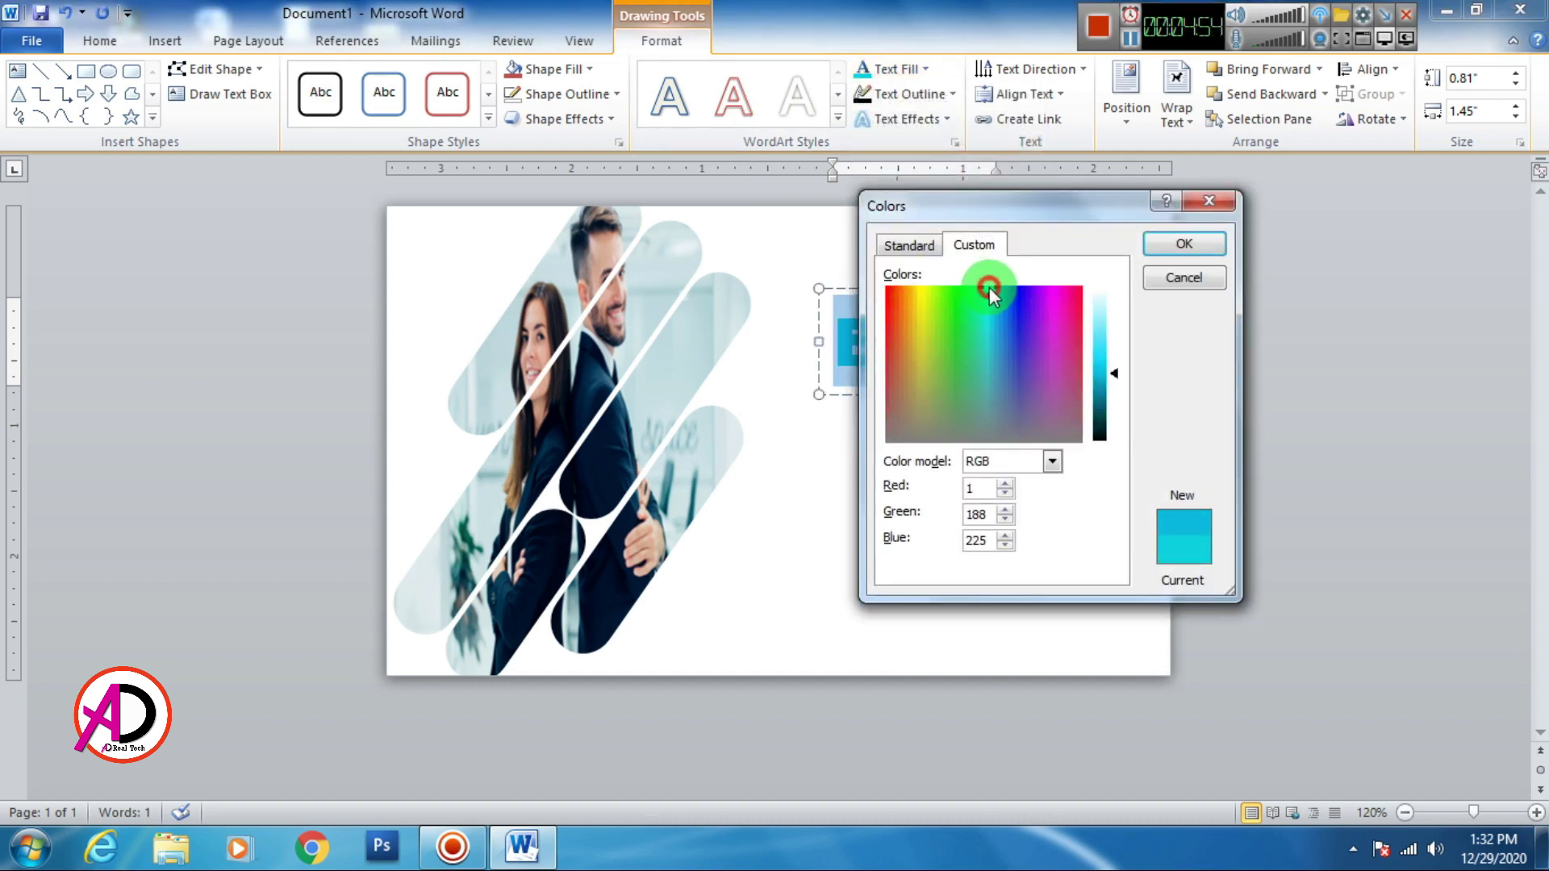
drag(1118, 376, 1113, 365)
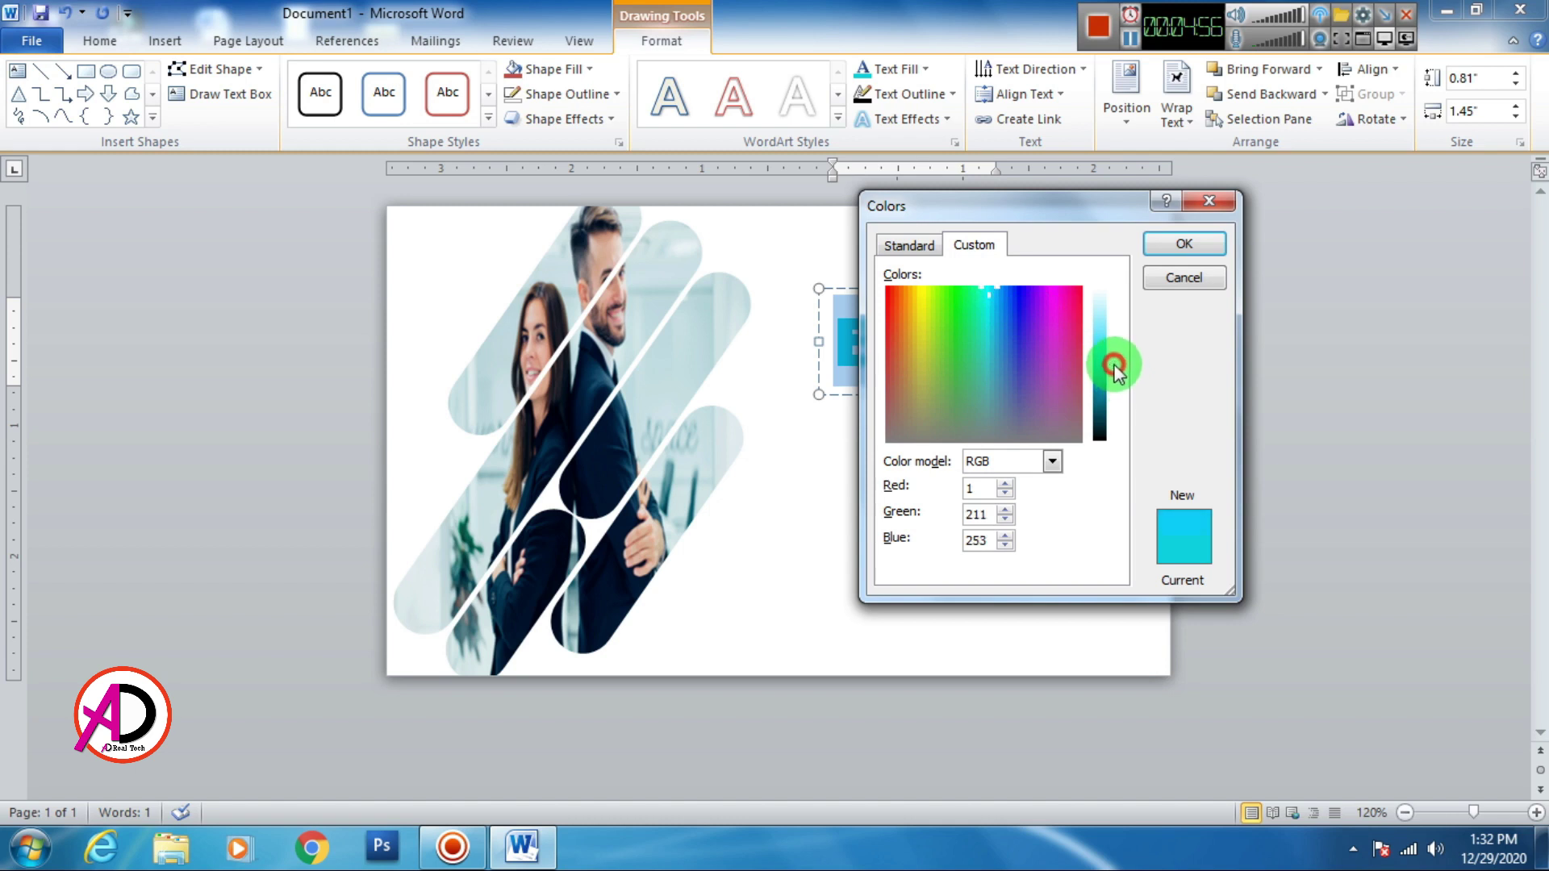
click(1179, 246)
click(957, 403)
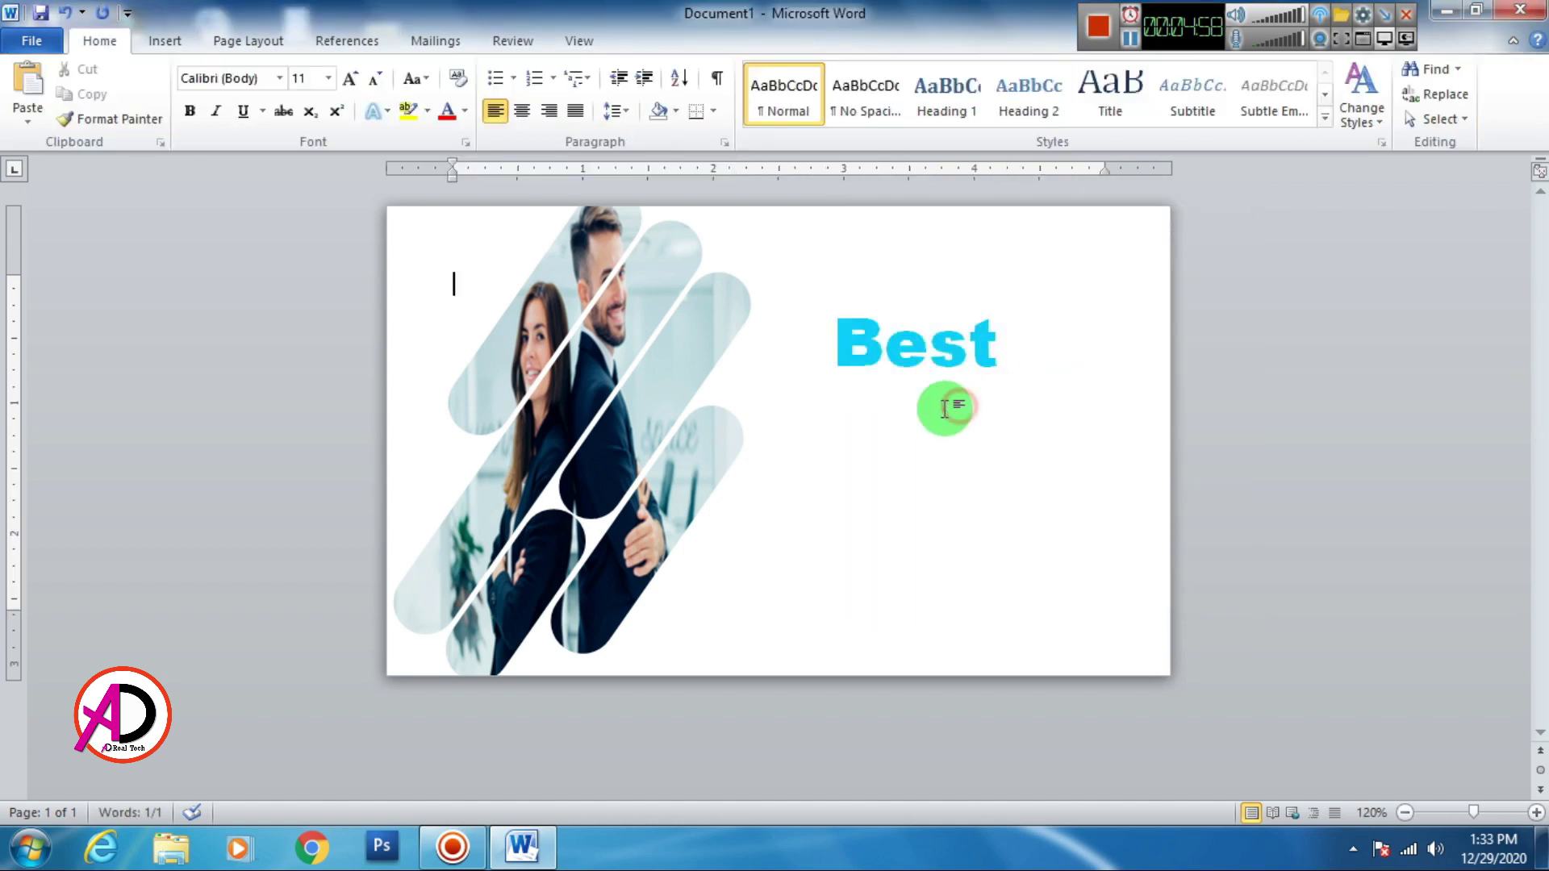
click(942, 391)
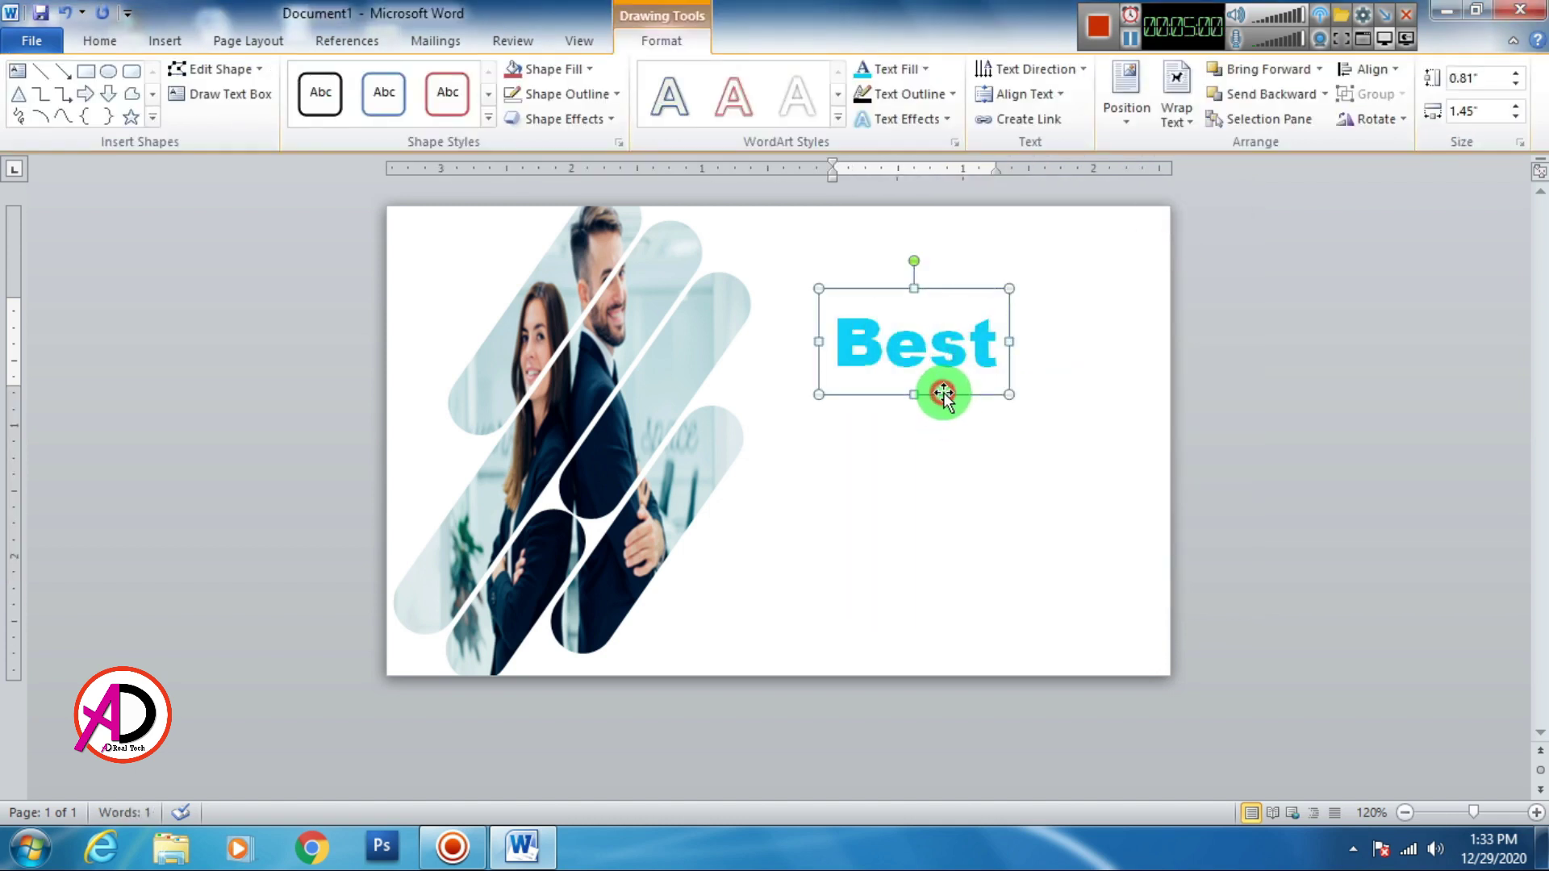
click(906, 68)
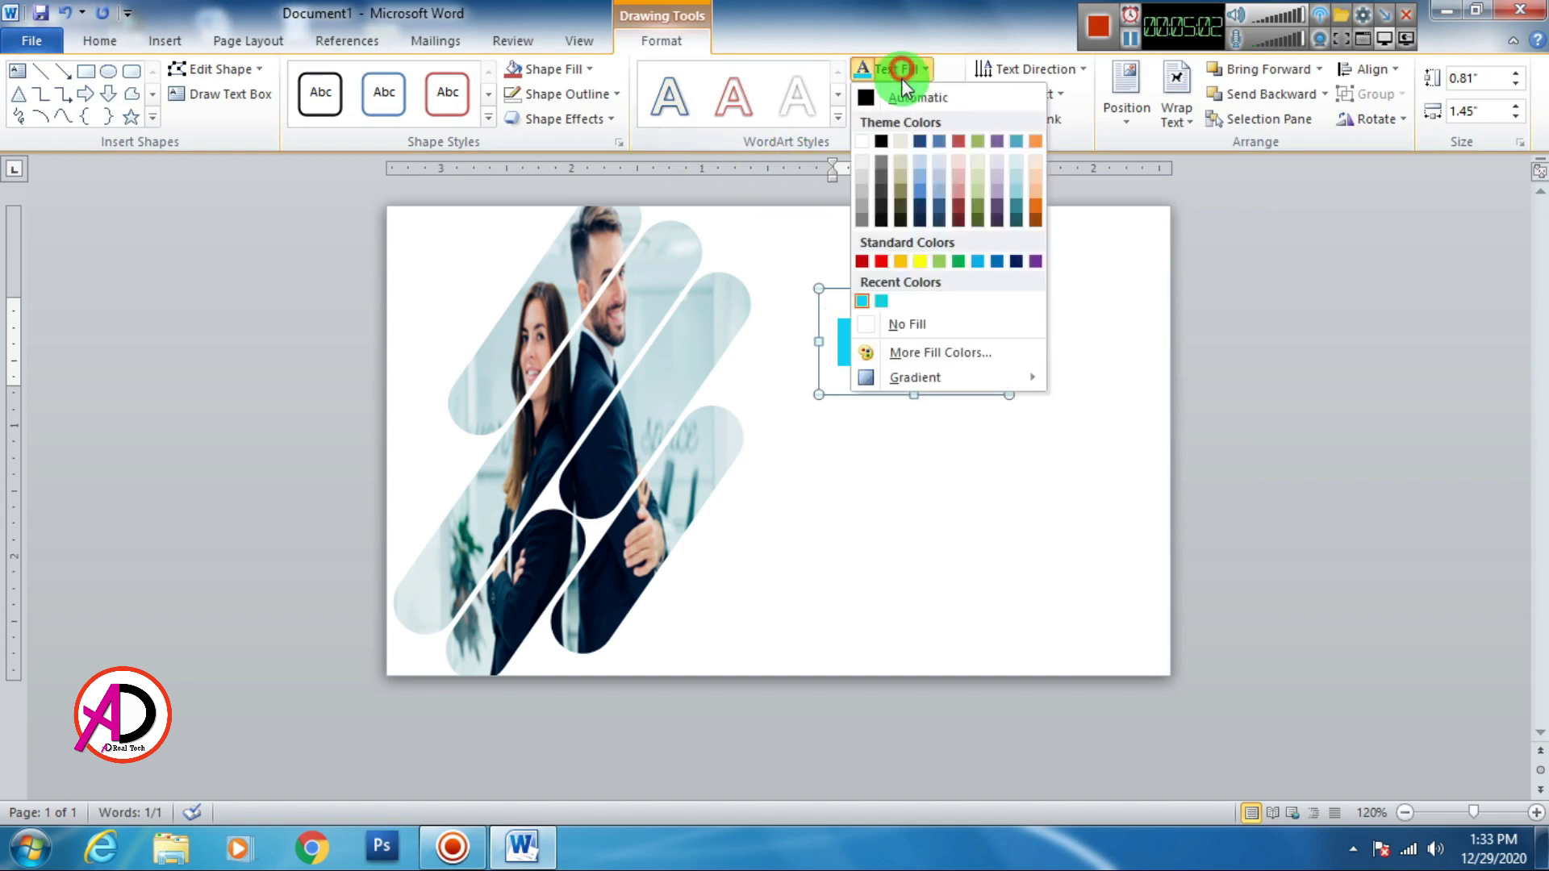
click(916, 353)
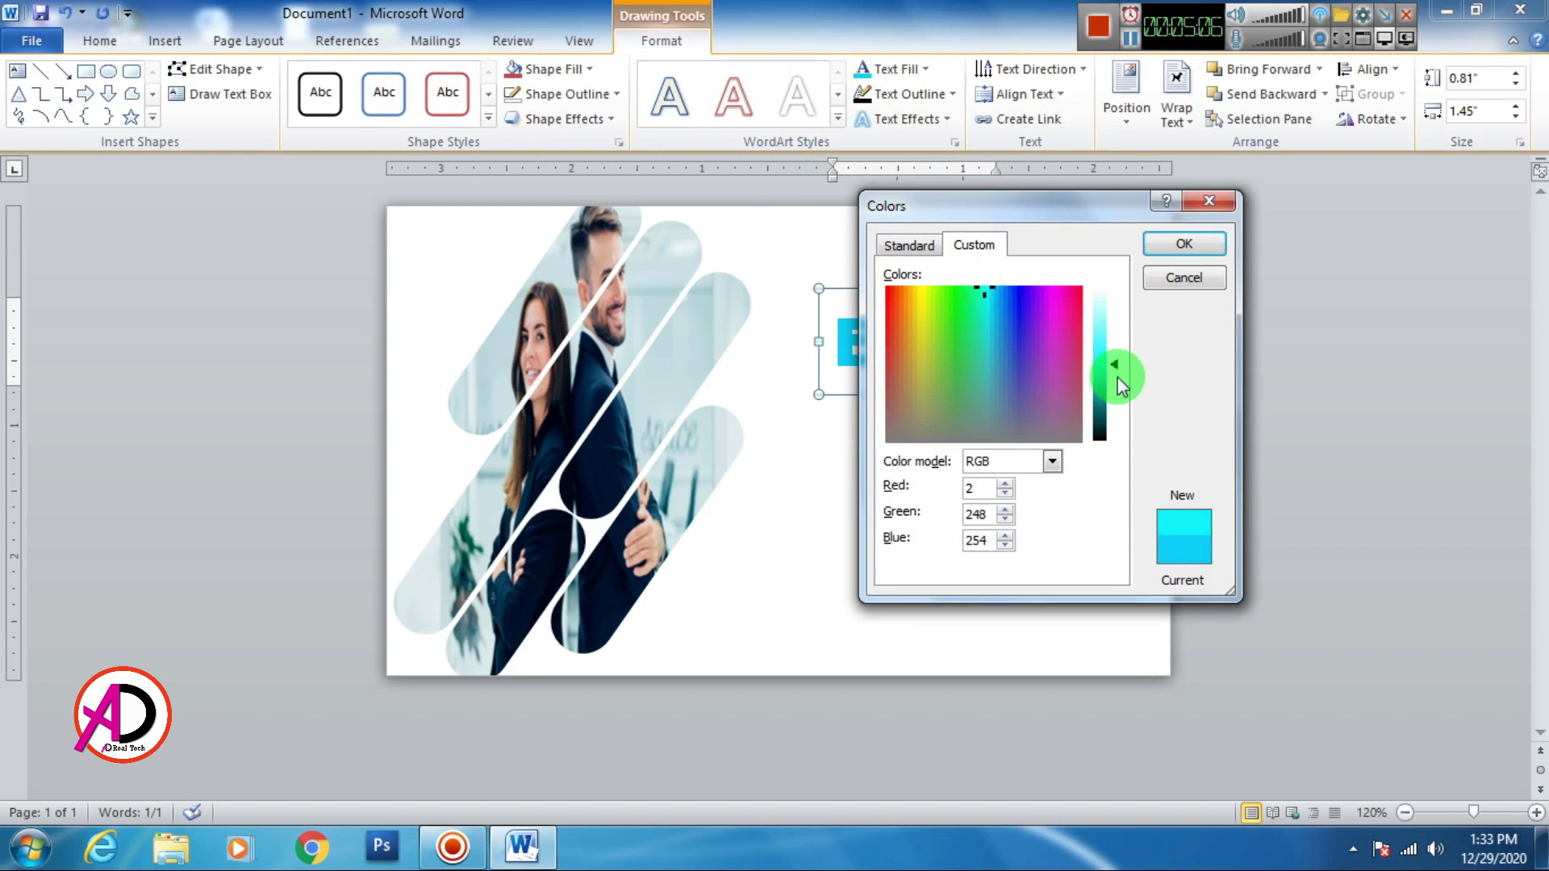
click(1184, 243)
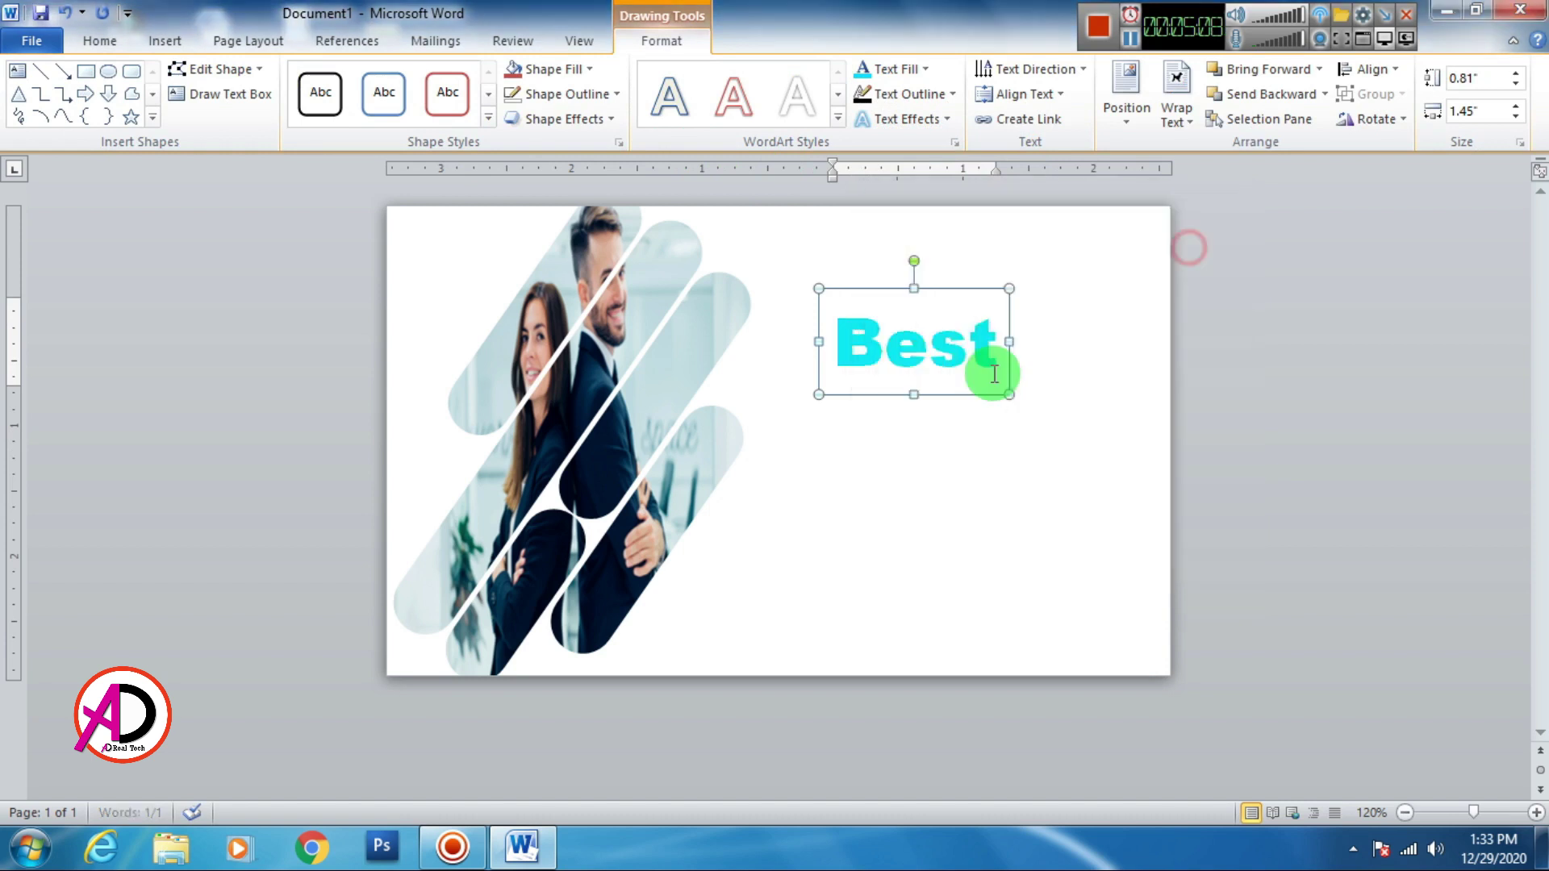
Step: Duplicate Best below itself, retype the copy as 'Creative', and centre Best above it
key(ctrl+c)
key(ctrl+v)
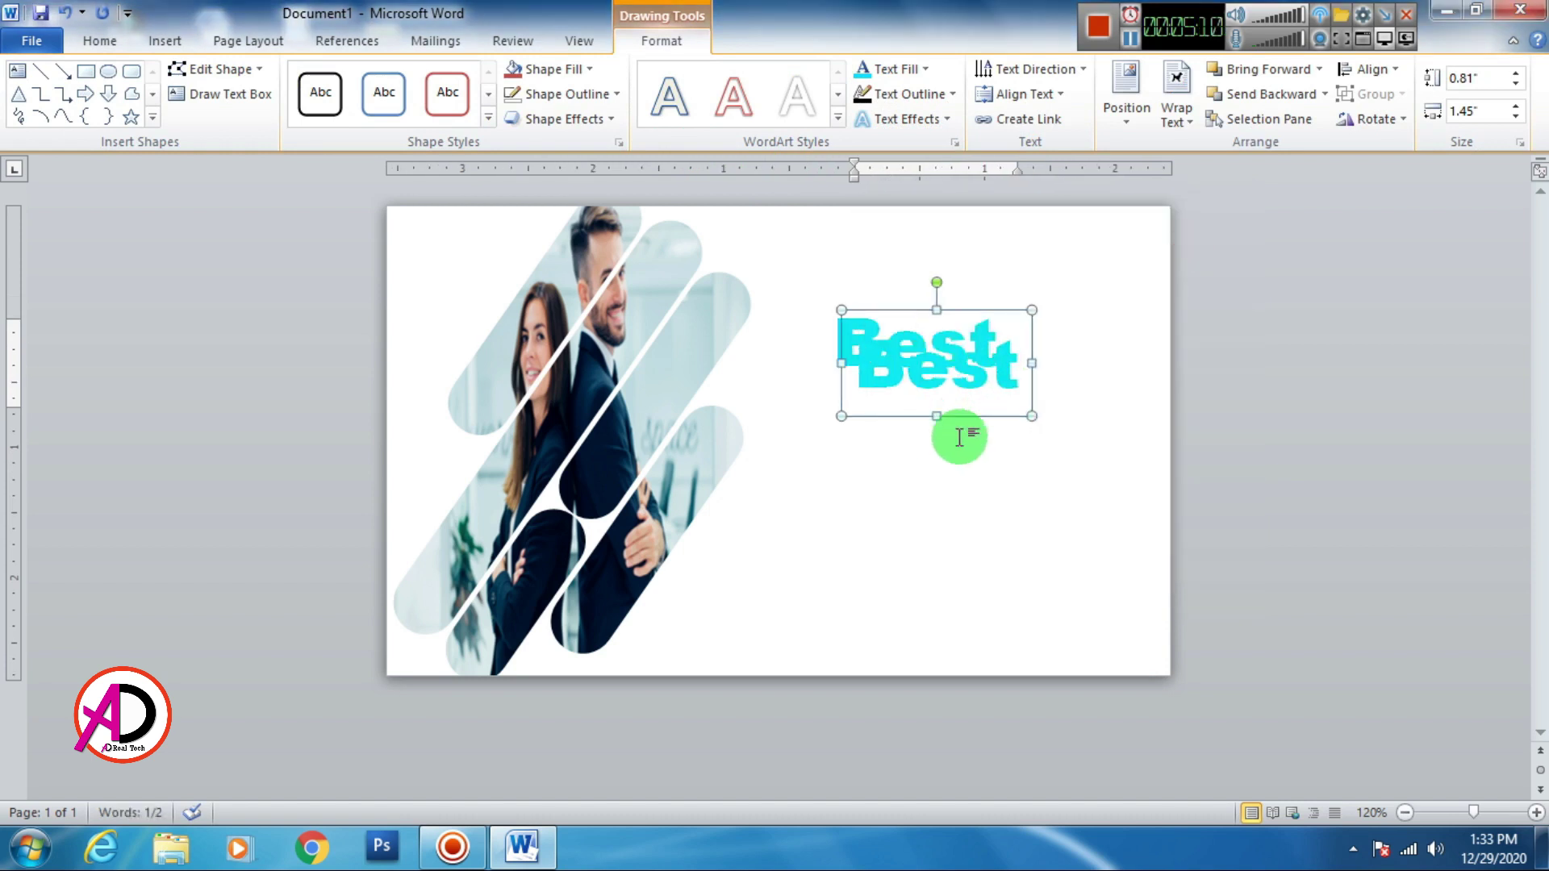
mouse_move(978, 419)
mouse_down()
mouse_move(970, 474)
mouse_move(1071, 480)
mouse_up()
click(948, 430)
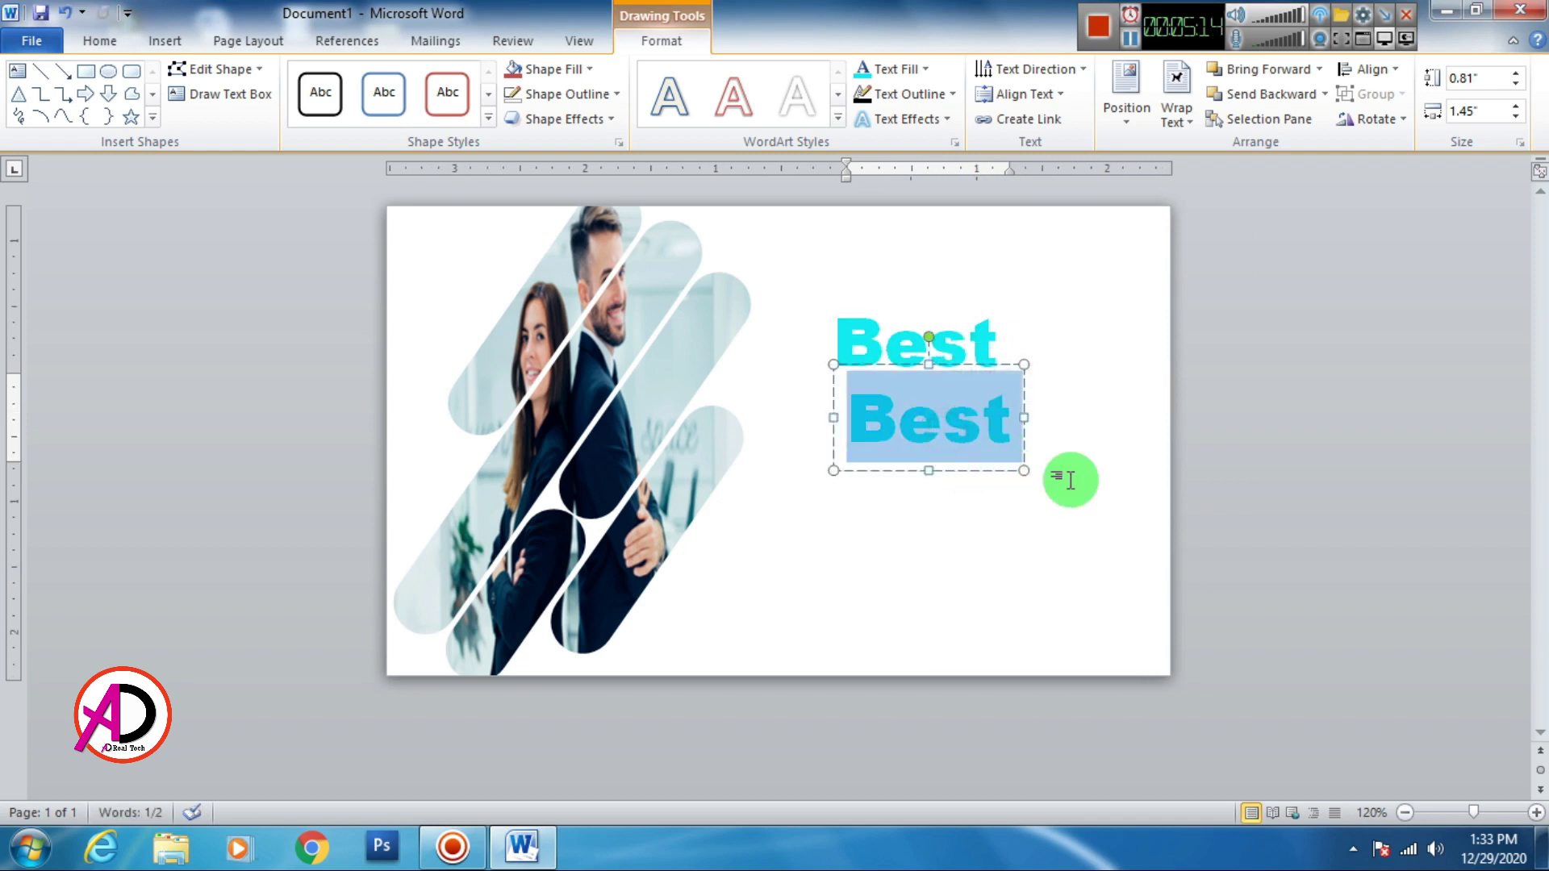
text(Cr)
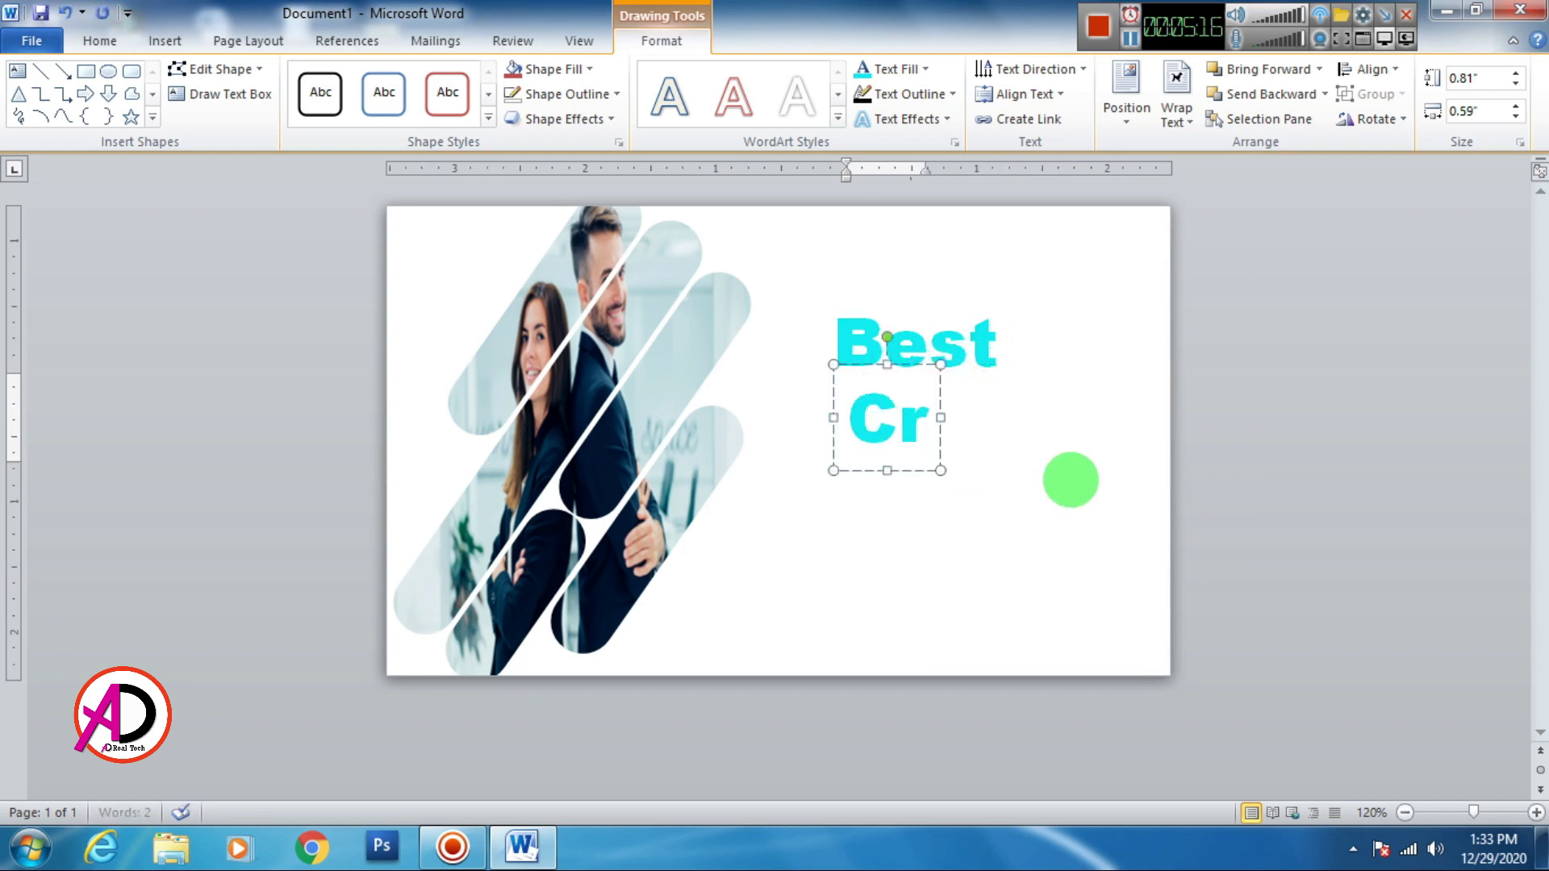
text(ea)
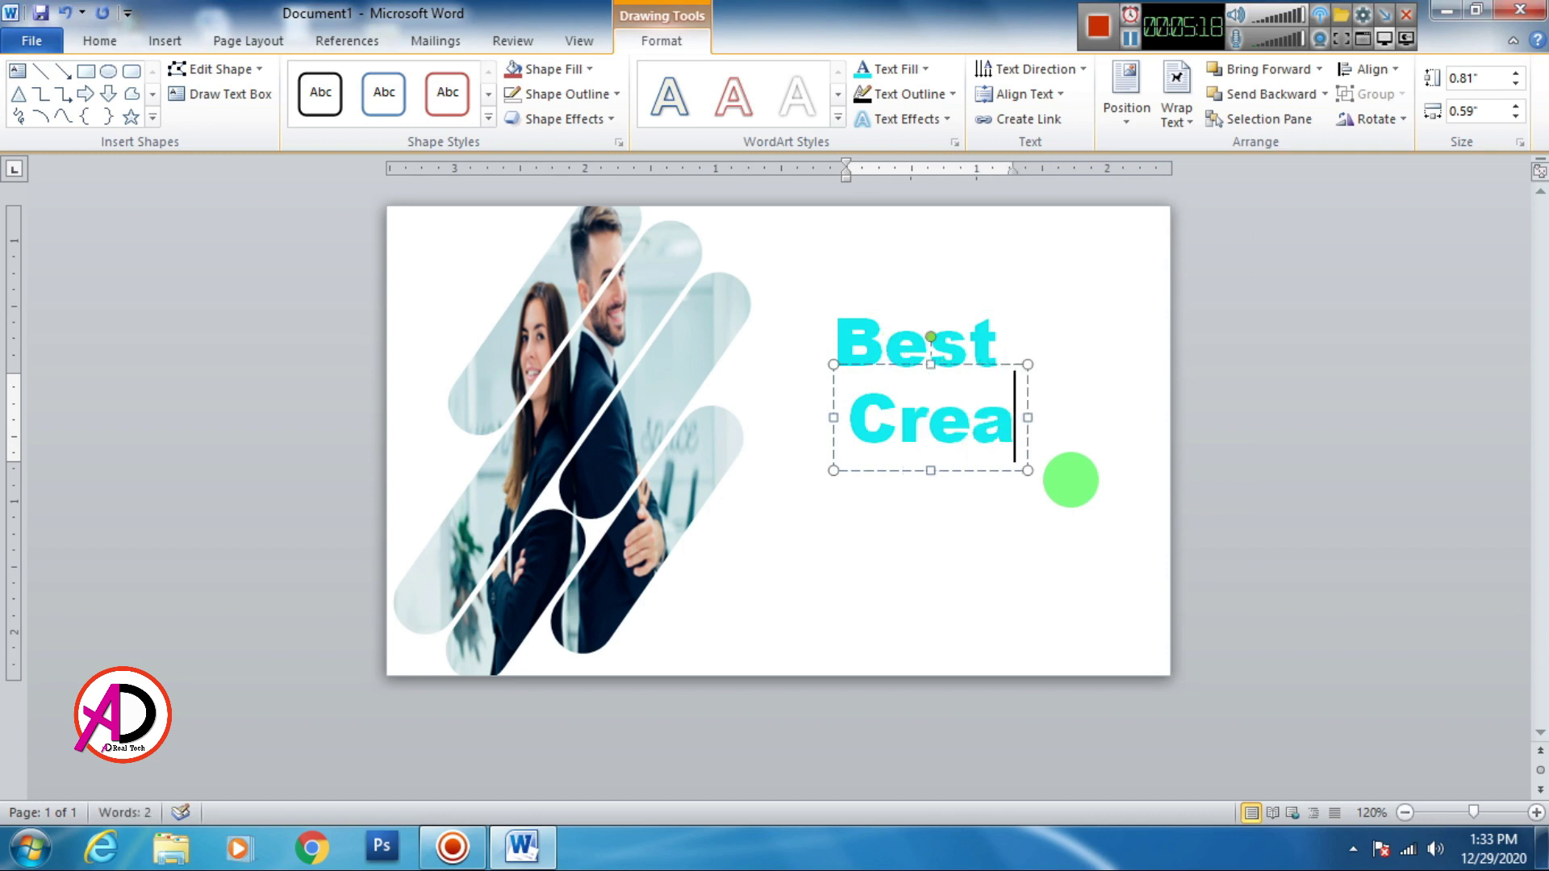
text(tive)
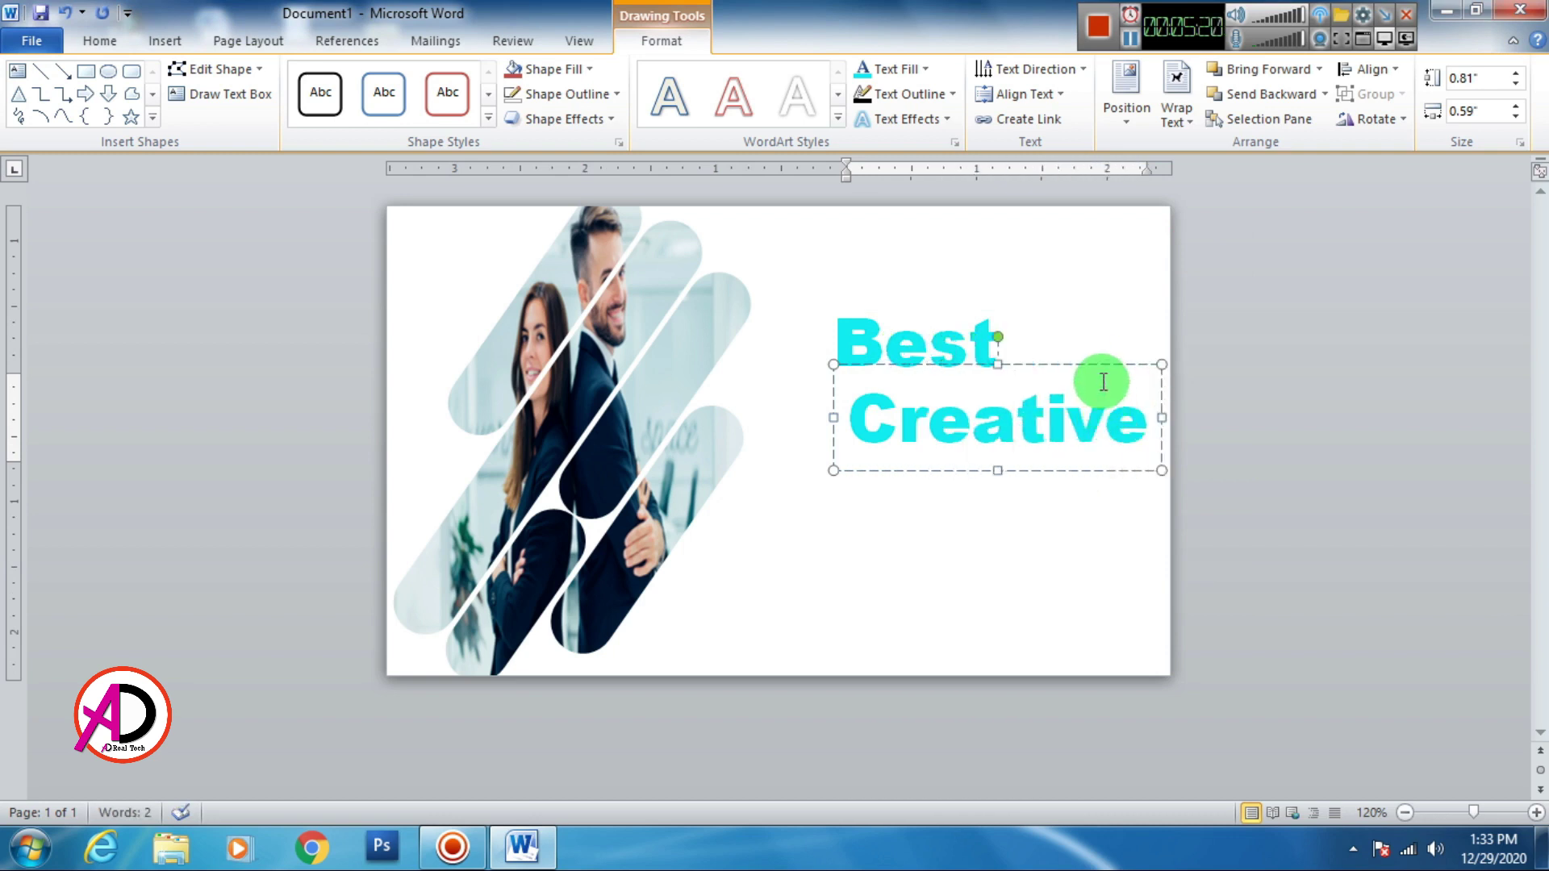
mouse_move(1093, 363)
mouse_down()
mouse_move(1016, 356)
mouse_move(1043, 357)
mouse_up()
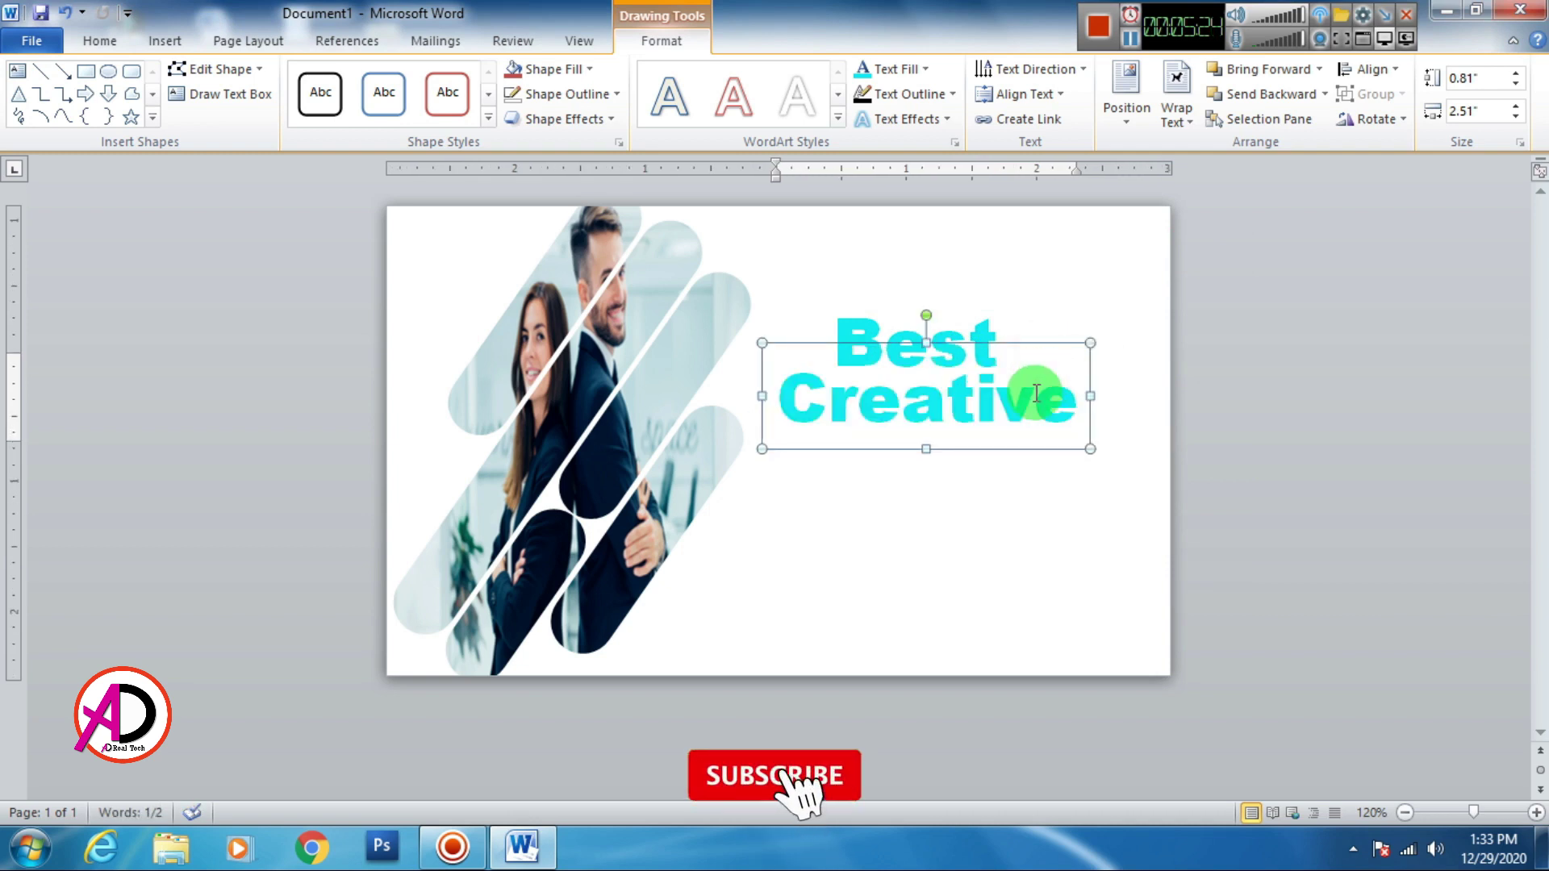
click(964, 343)
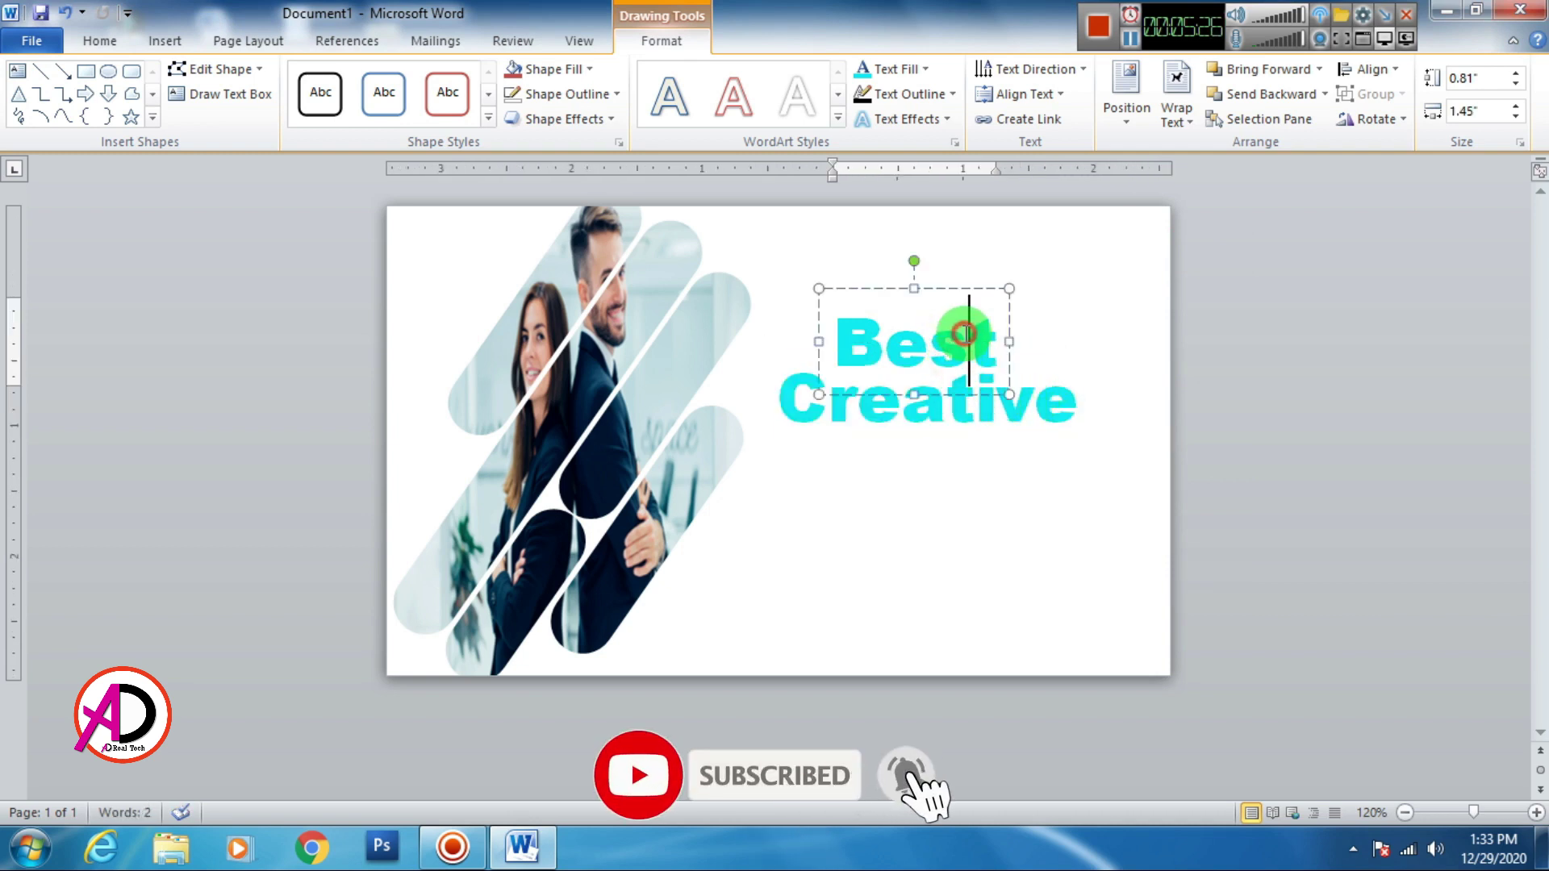
drag(977, 294, 991, 294)
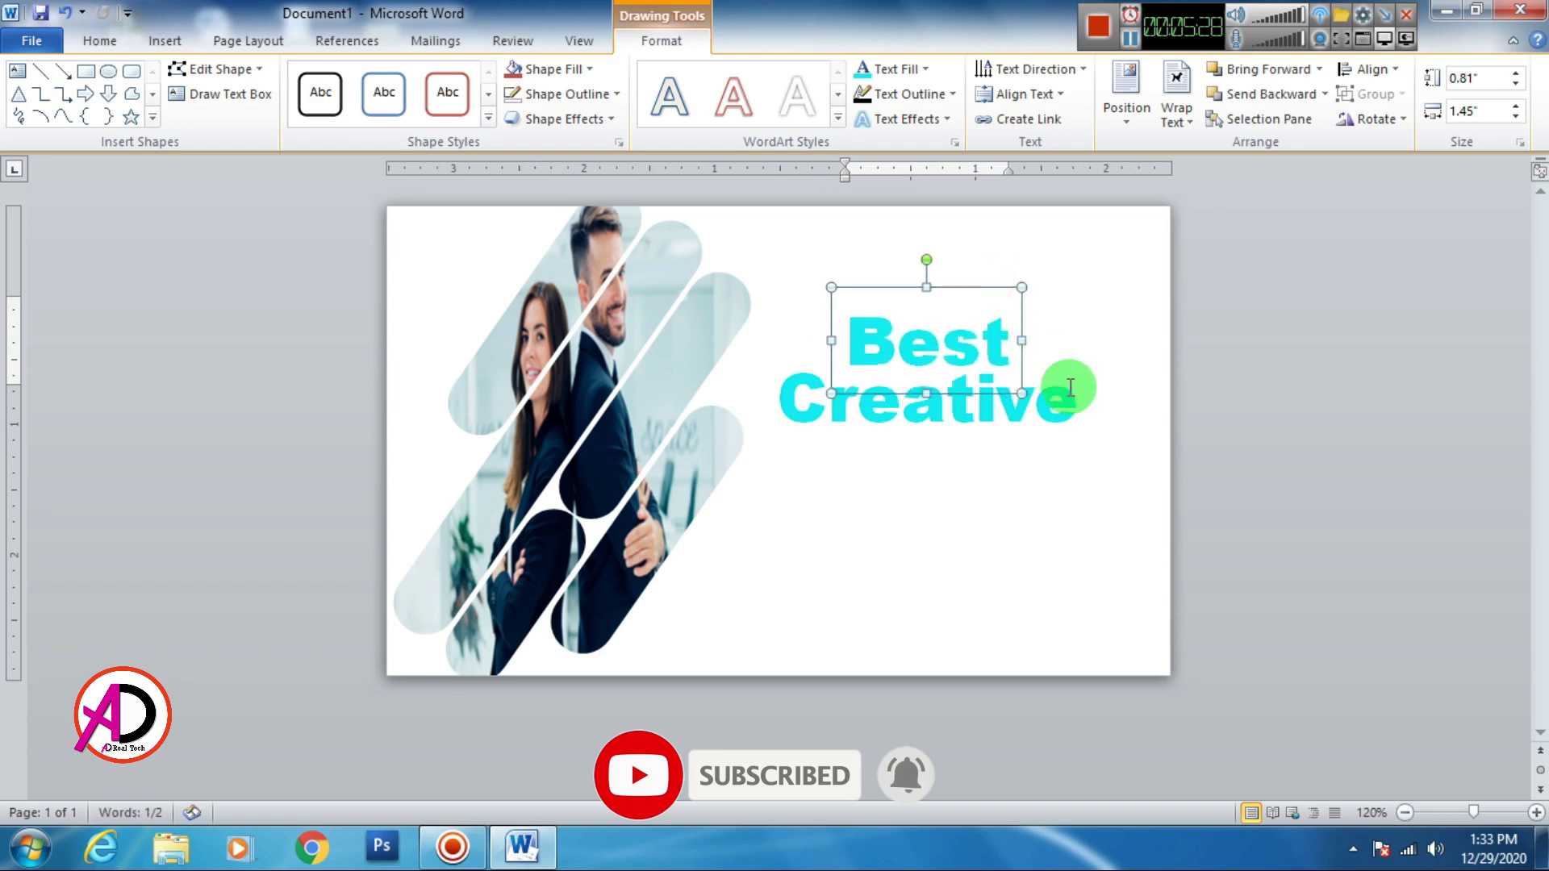
Step: Duplicate Creative underneath and retype the copy as 'Business'
click(968, 442)
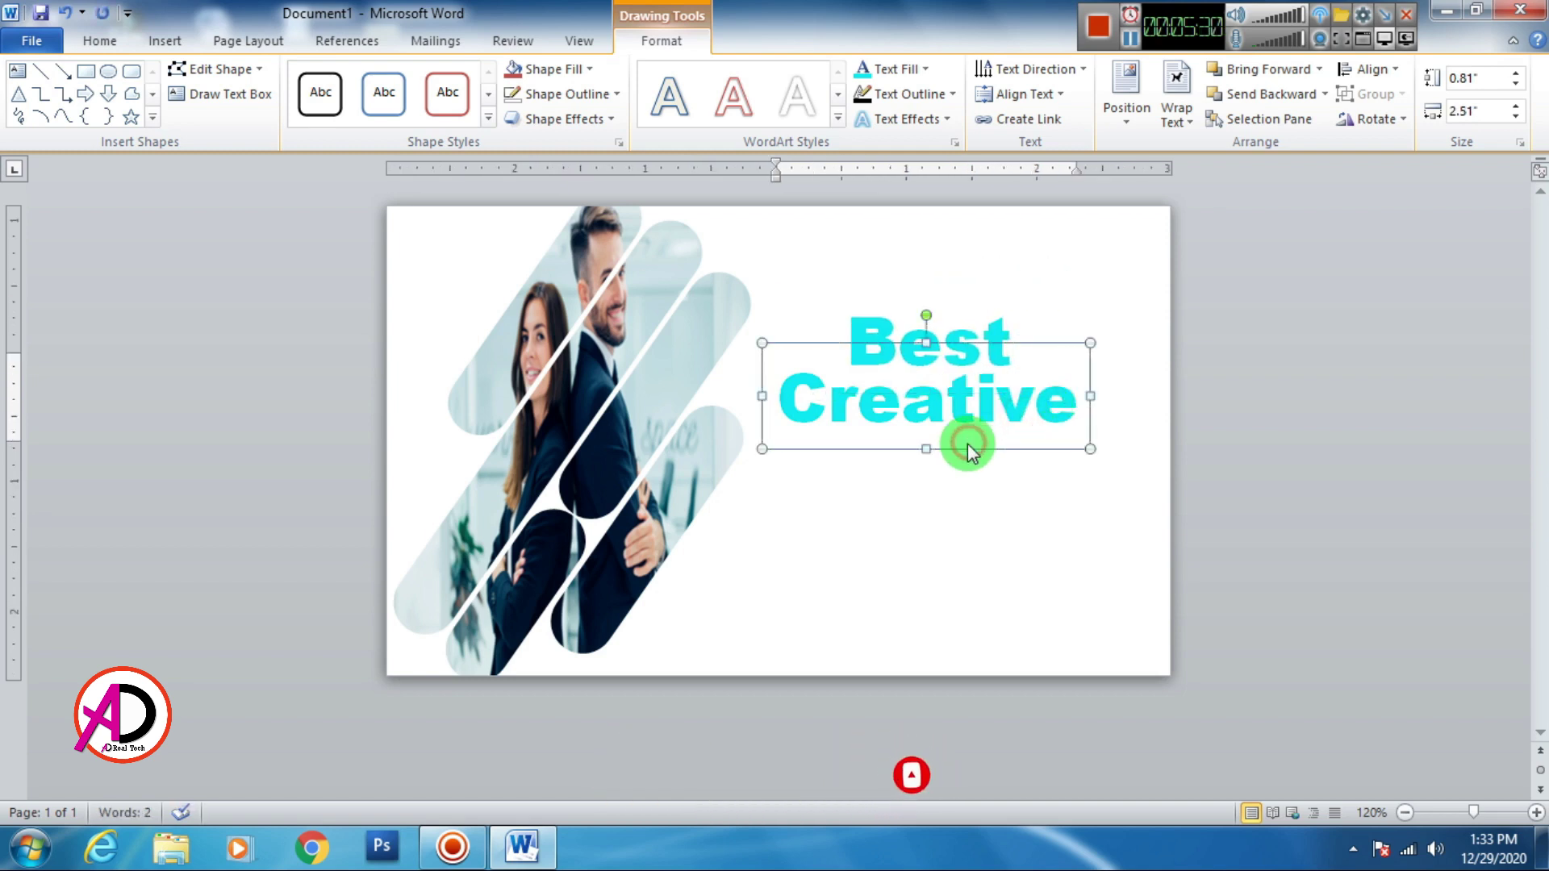
click(967, 449)
drag(967, 452, 991, 537)
double_click(984, 500)
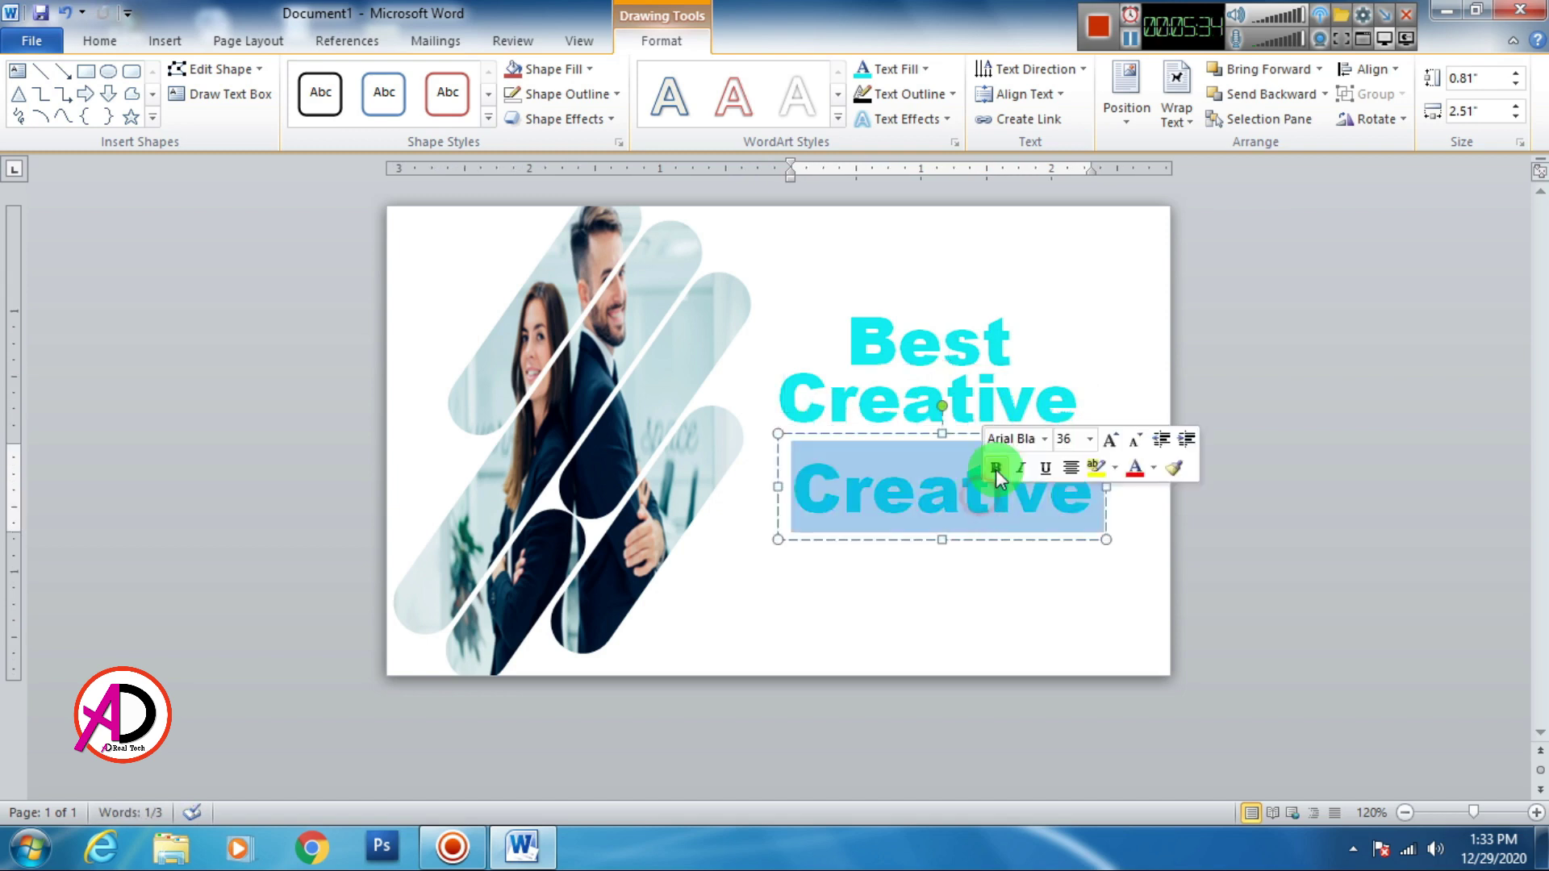
text(Busine)
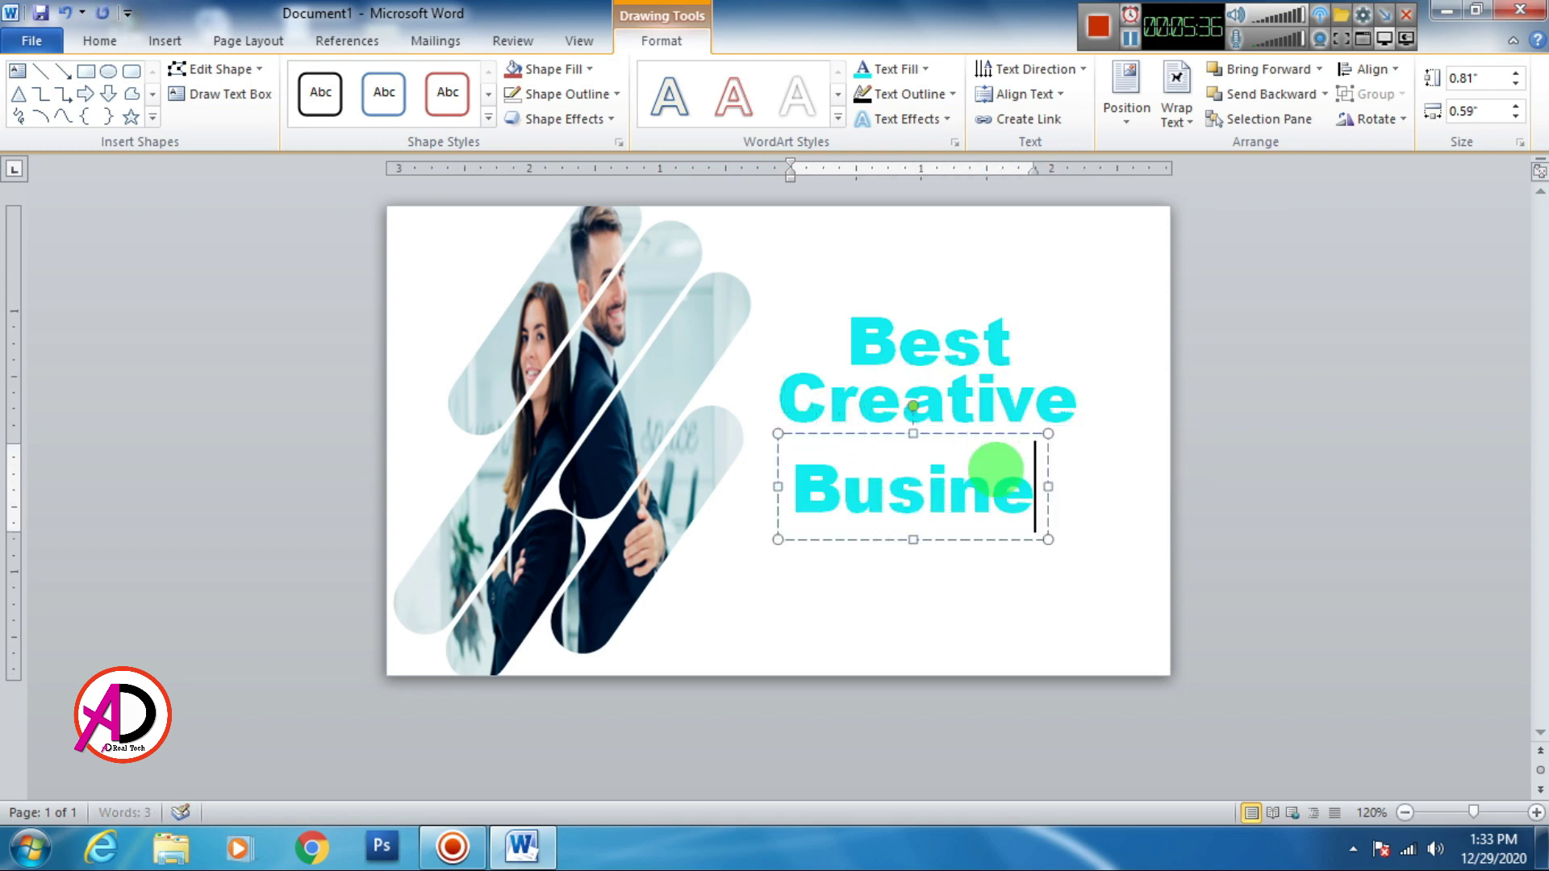
text(ss)
double_click(986, 485)
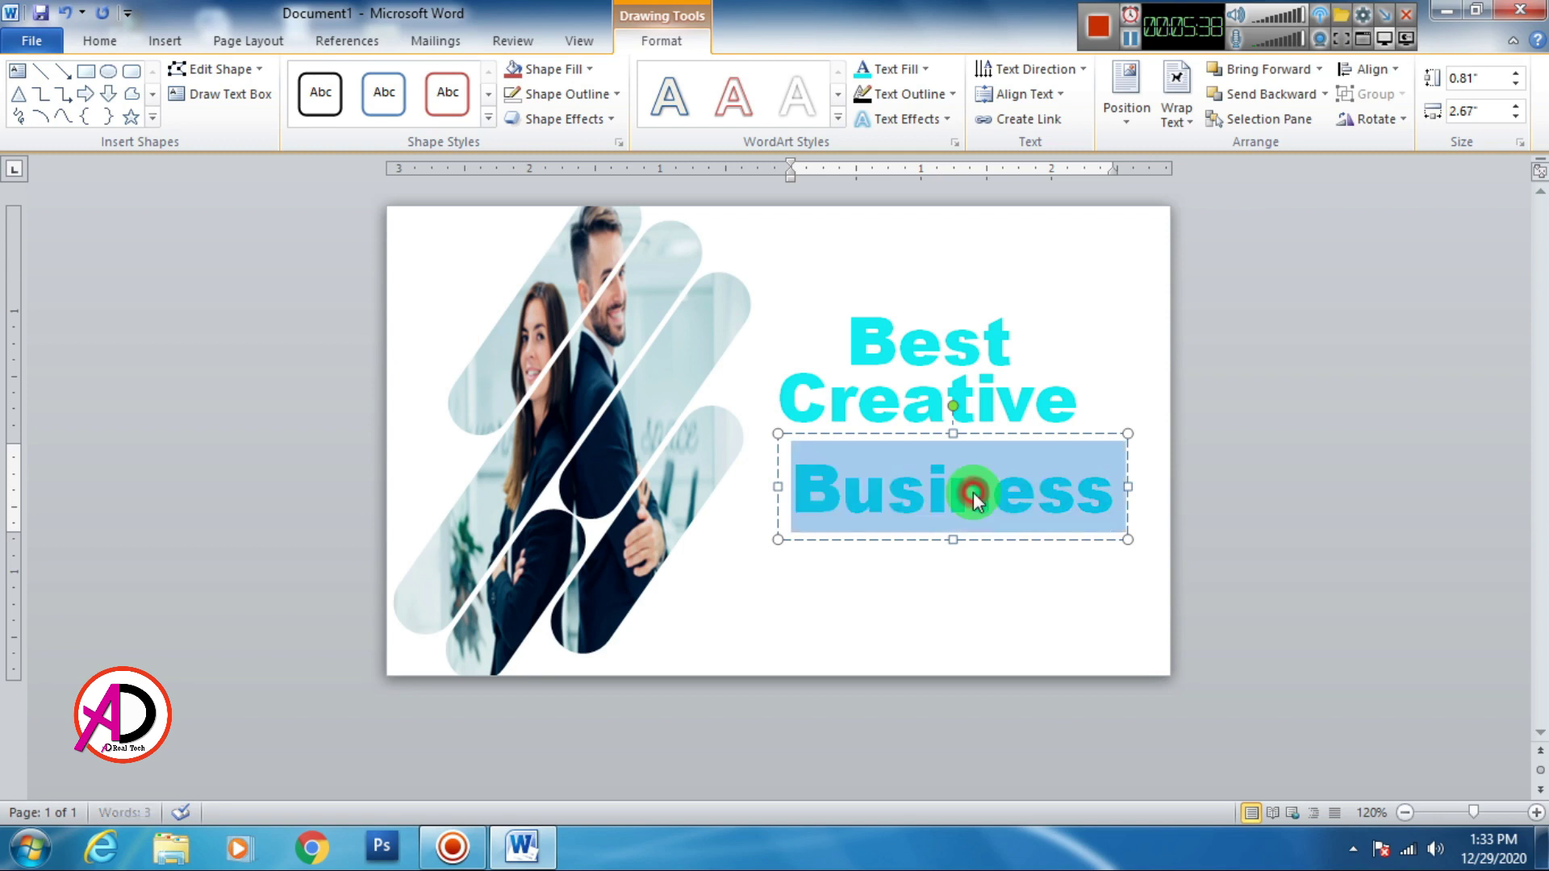
click(887, 72)
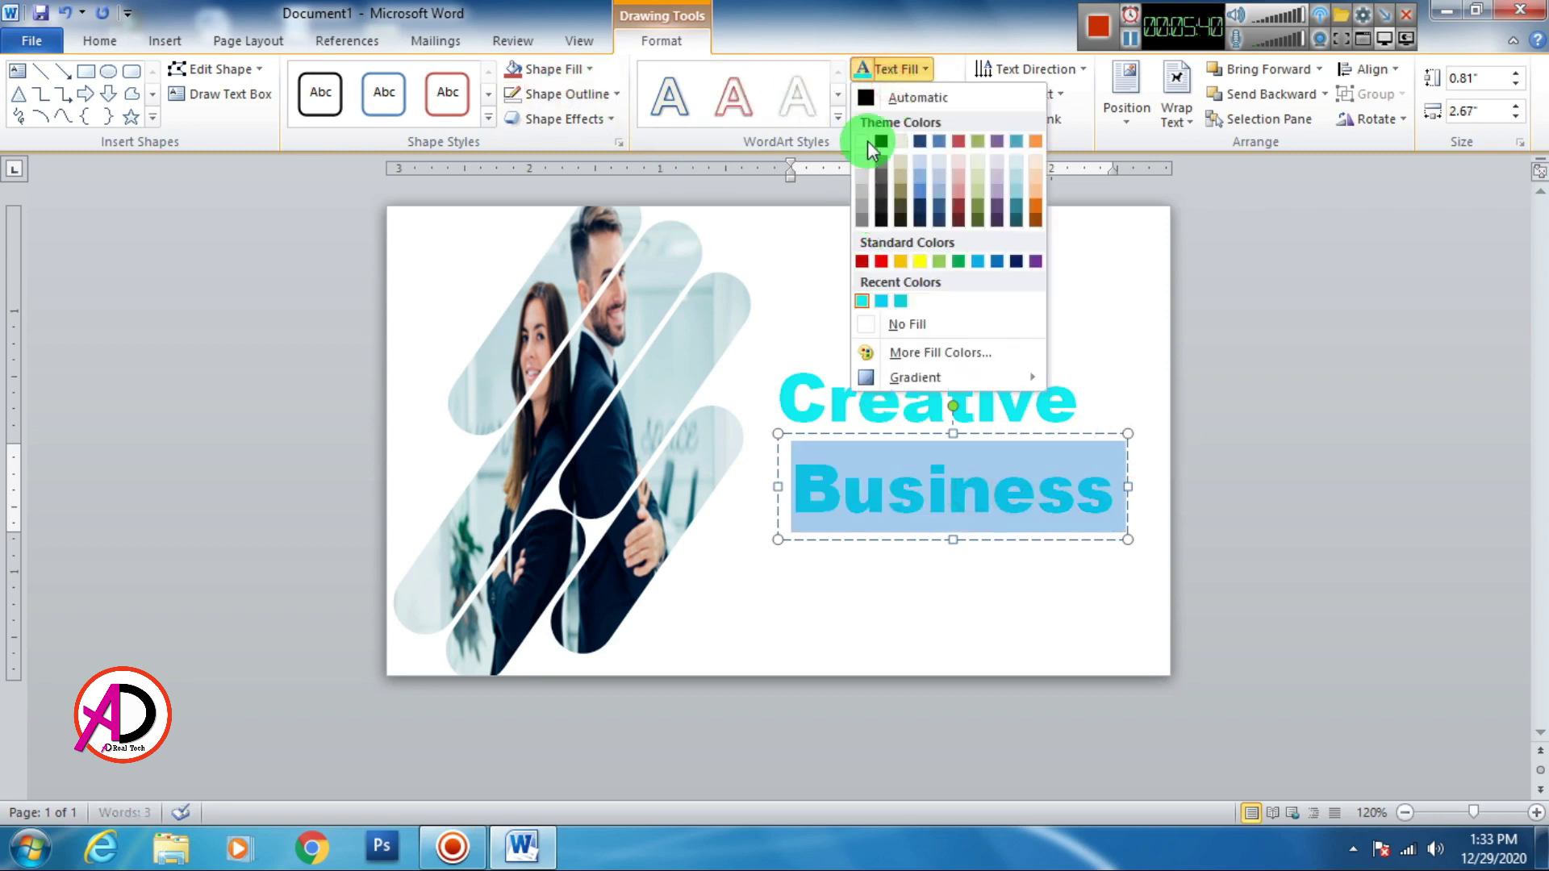
Step: Make 'Business' black with Automatic text fill and move it up under Creative
click(863, 97)
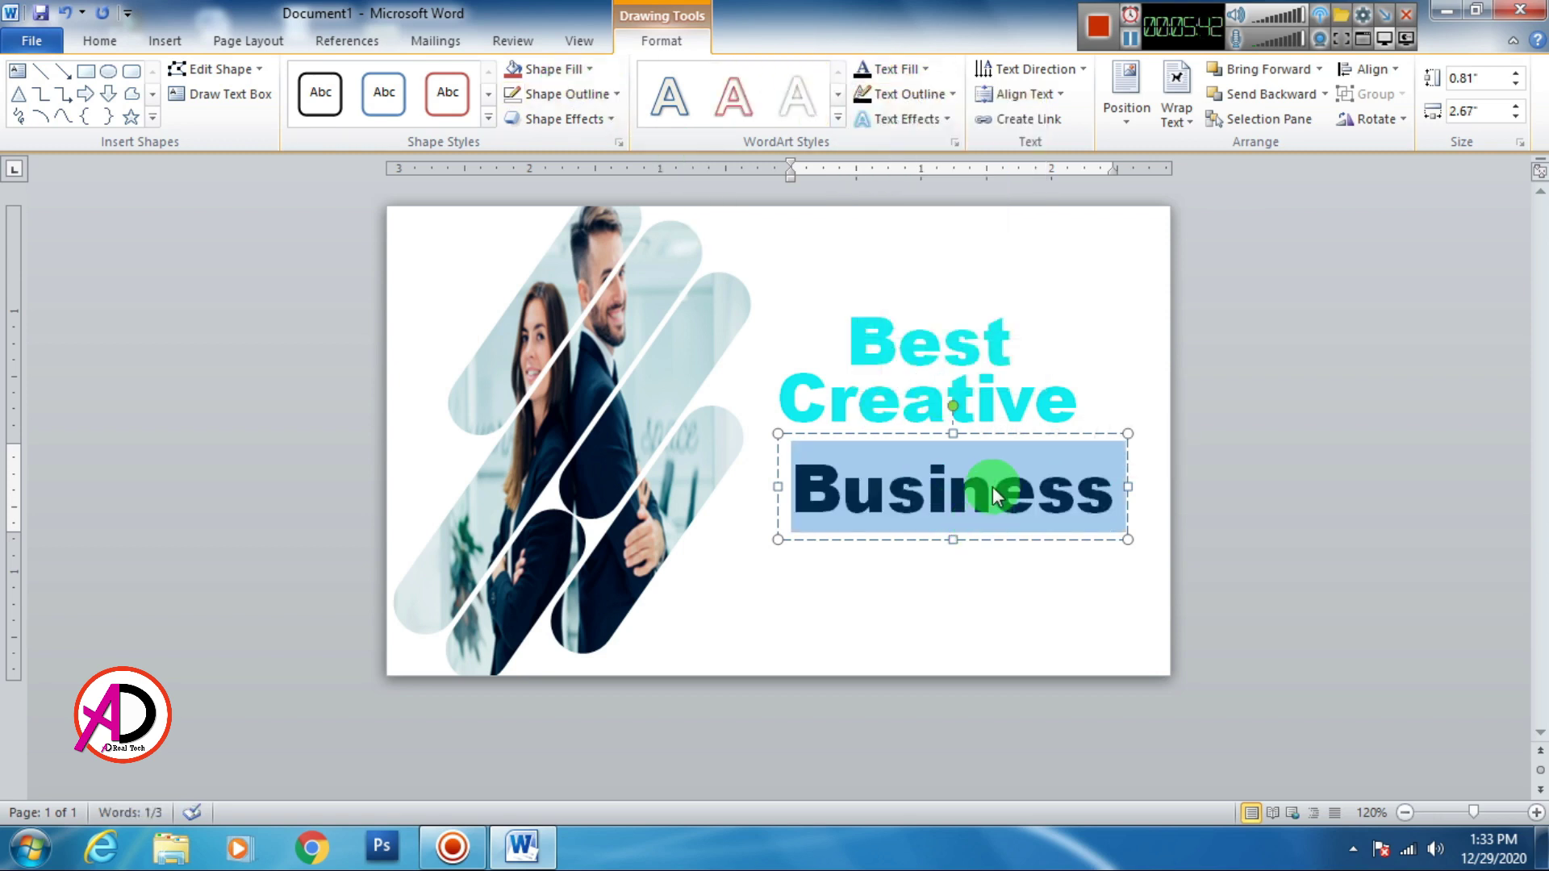
drag(1002, 433, 985, 408)
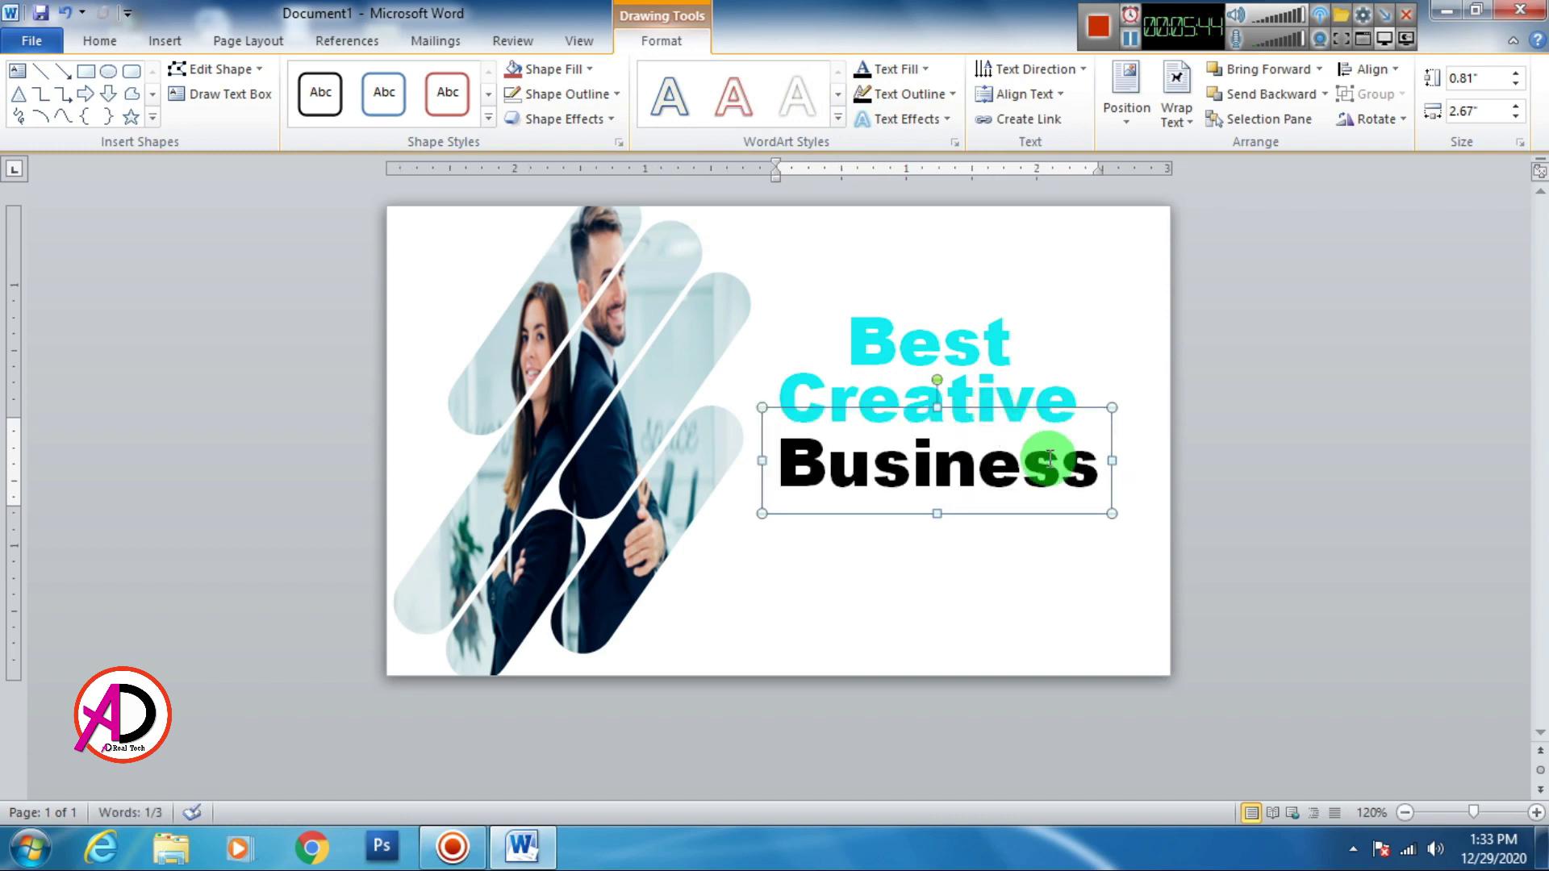
click(1024, 599)
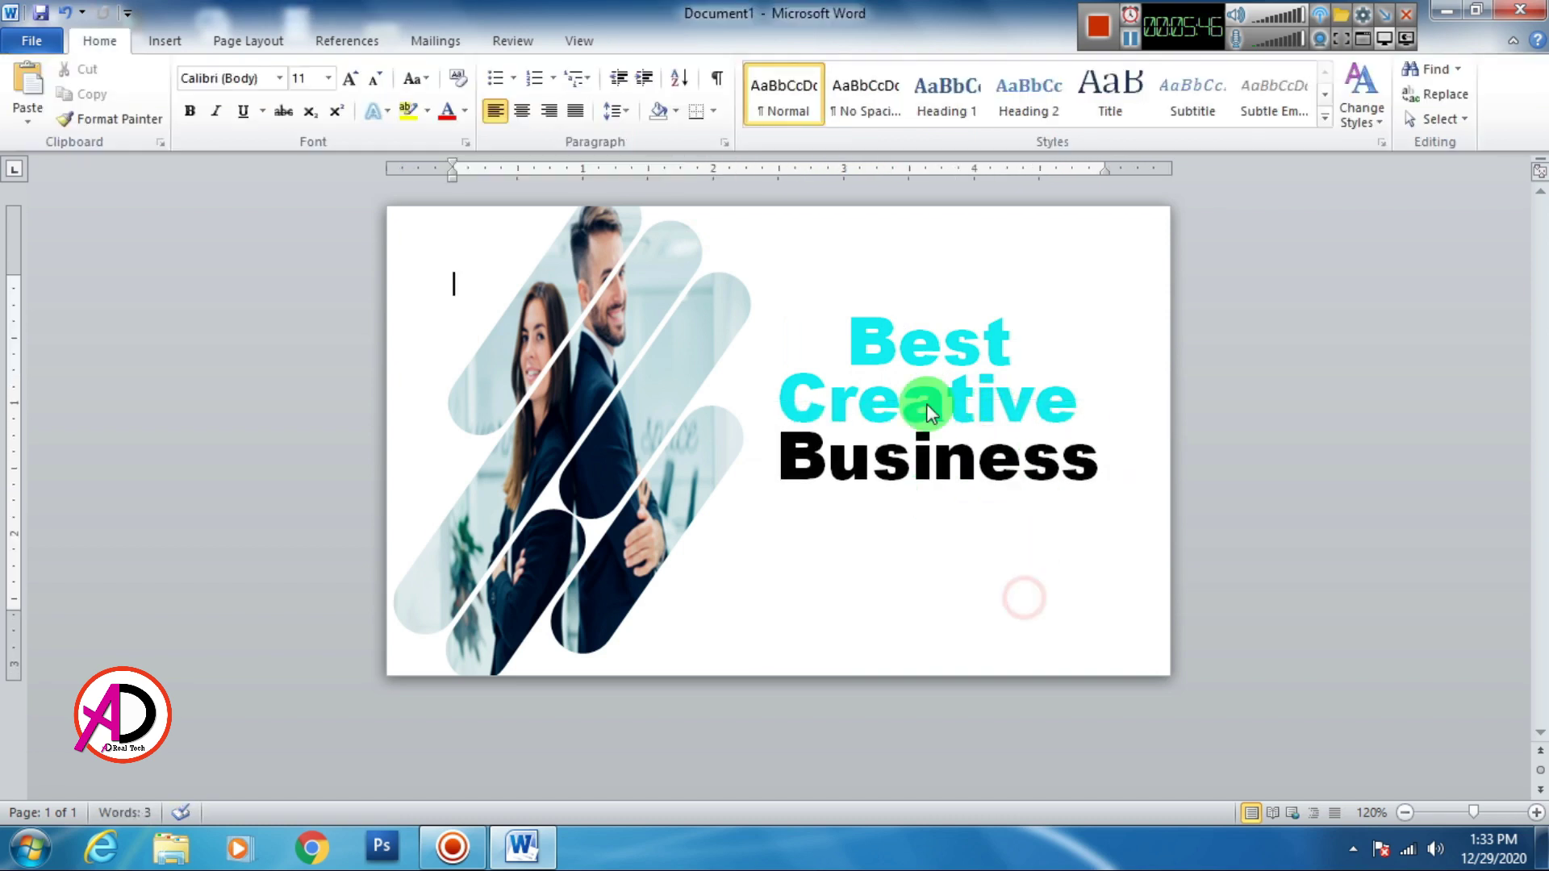
Step: Nudge Best up and Business closer to Creative to tighten the heading stack
scroll(889, 523, down, 1)
scroll(622, 511, down, 1)
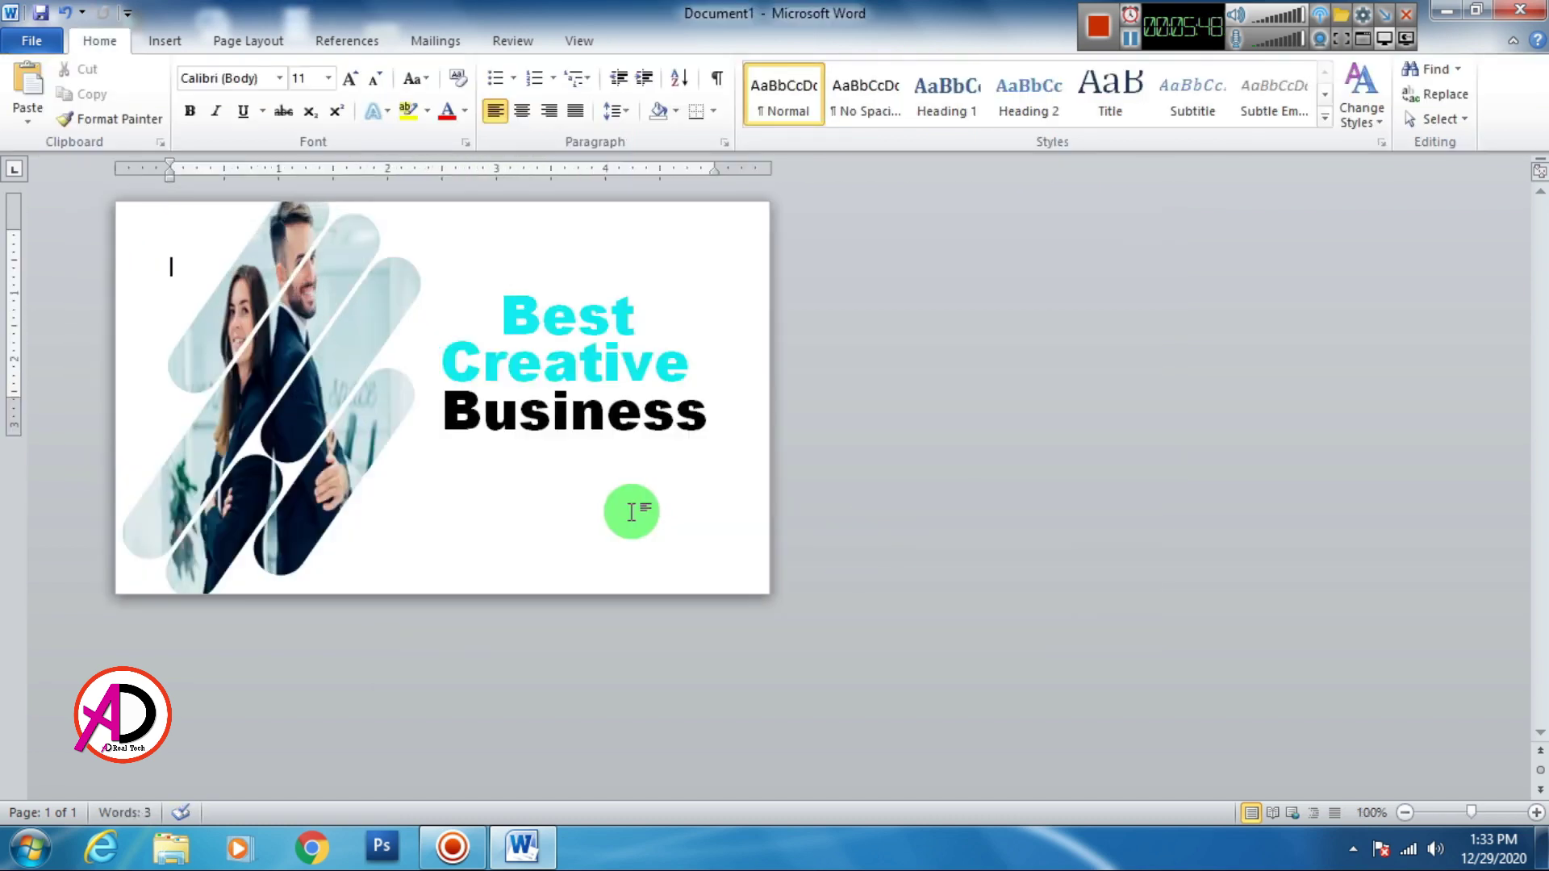
scroll(632, 512, up, 1)
scroll(713, 524, up, 2)
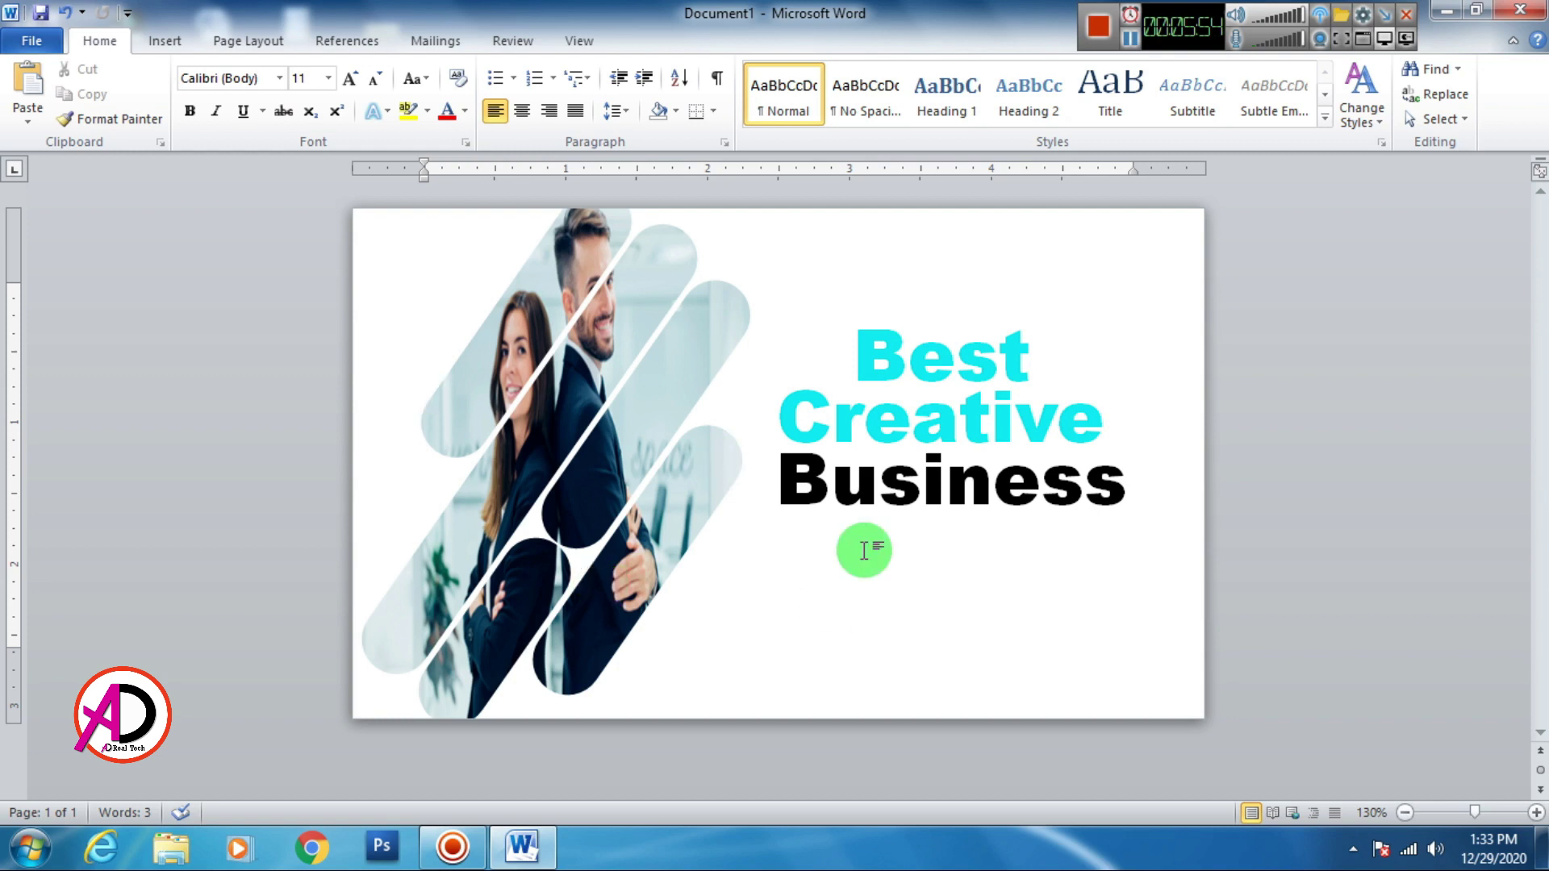
scroll(875, 547, down, 1)
scroll(874, 547, down, 3)
scroll(875, 547, up, 1)
scroll(875, 545, up, 1)
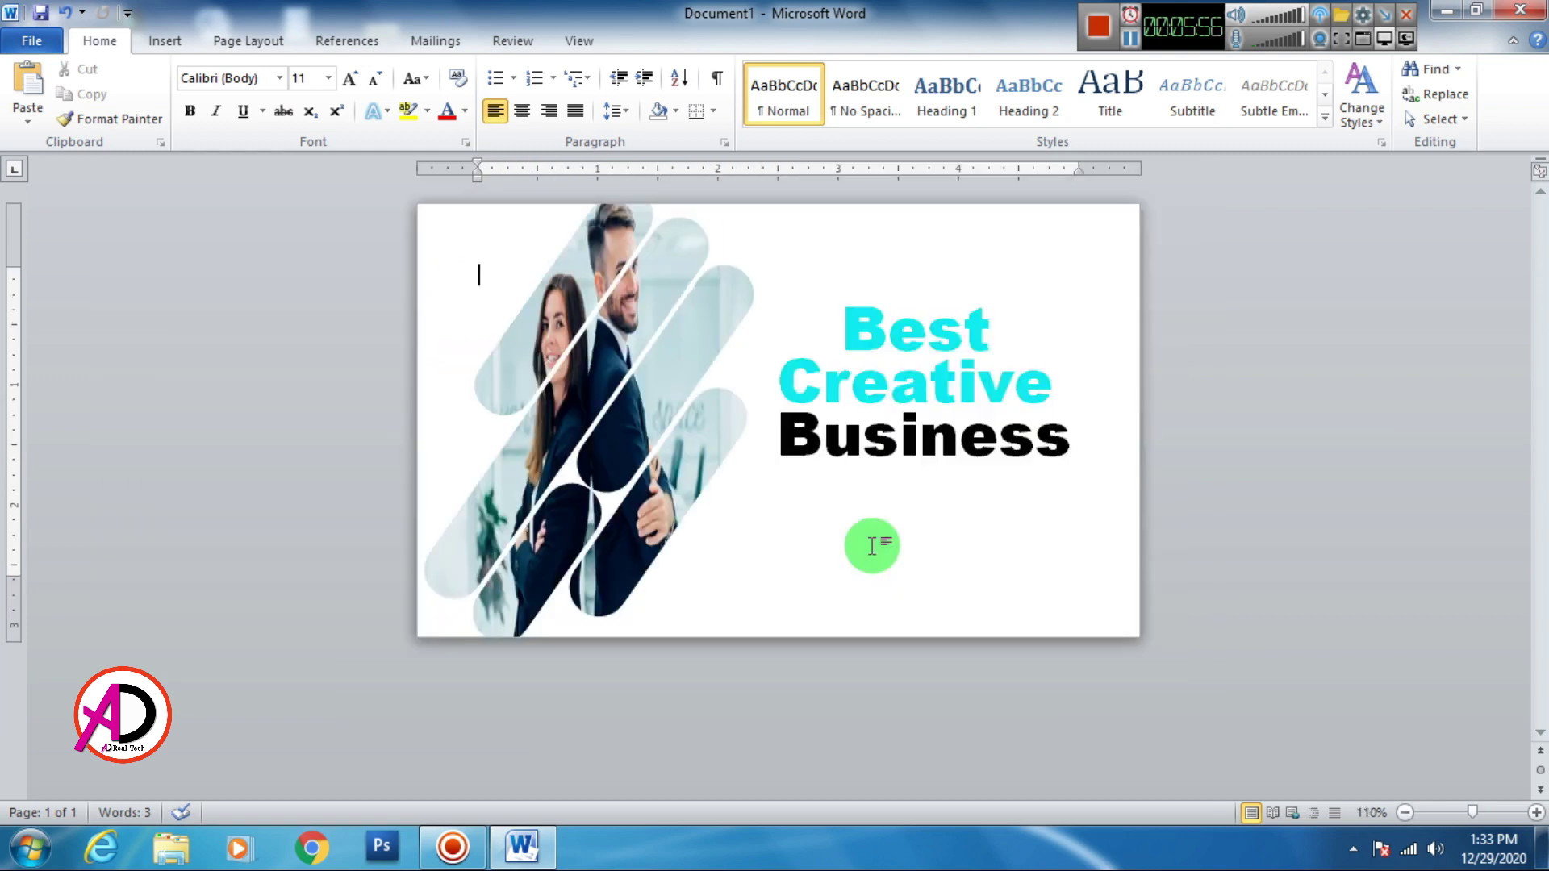
click(910, 311)
click(857, 321)
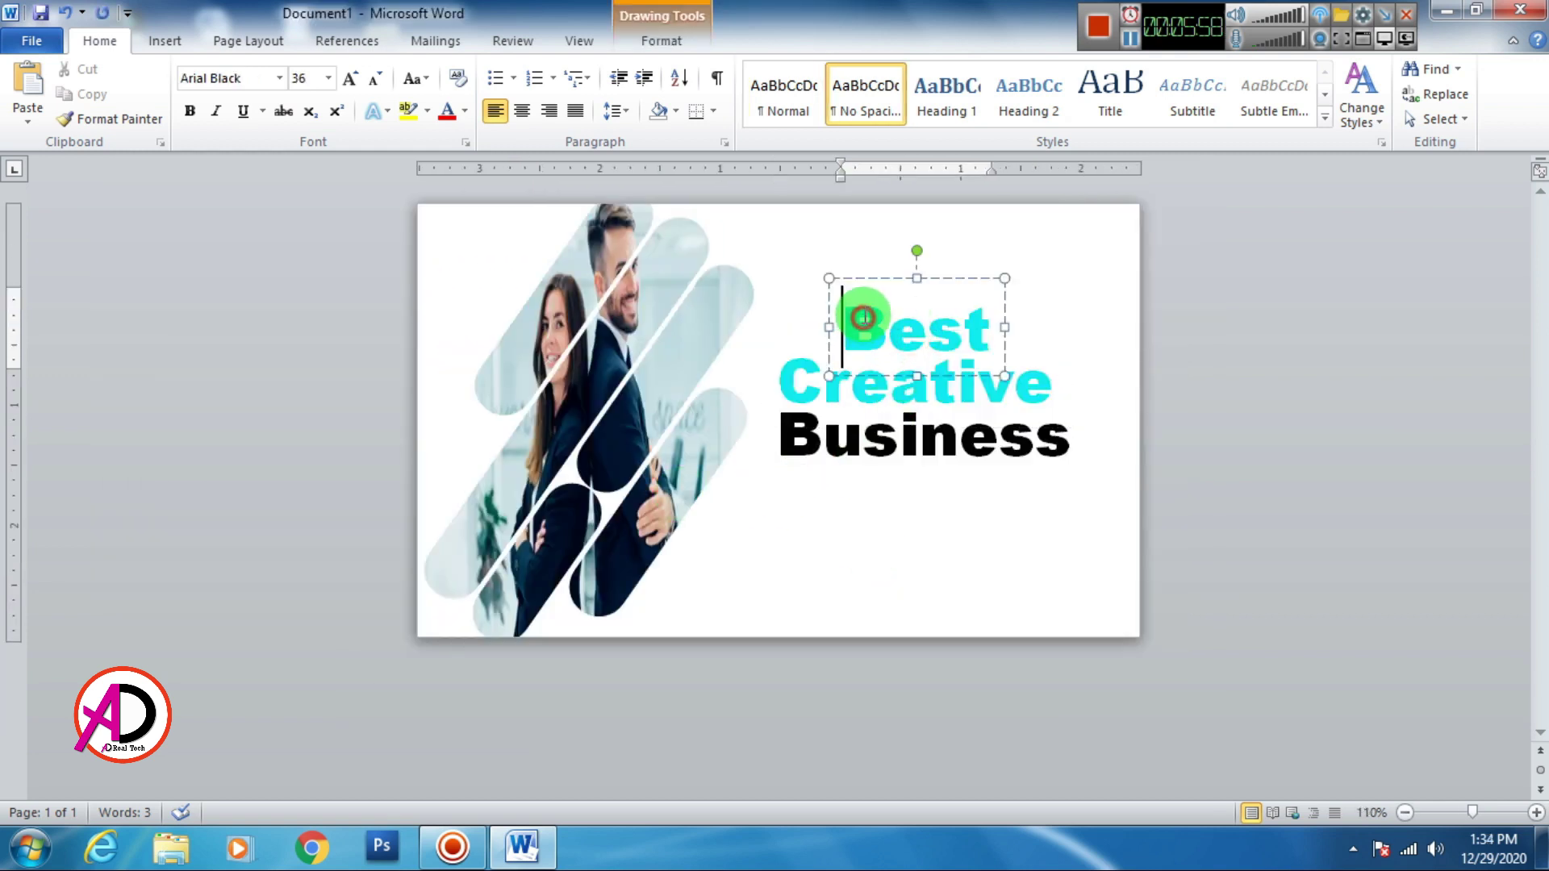
click(878, 279)
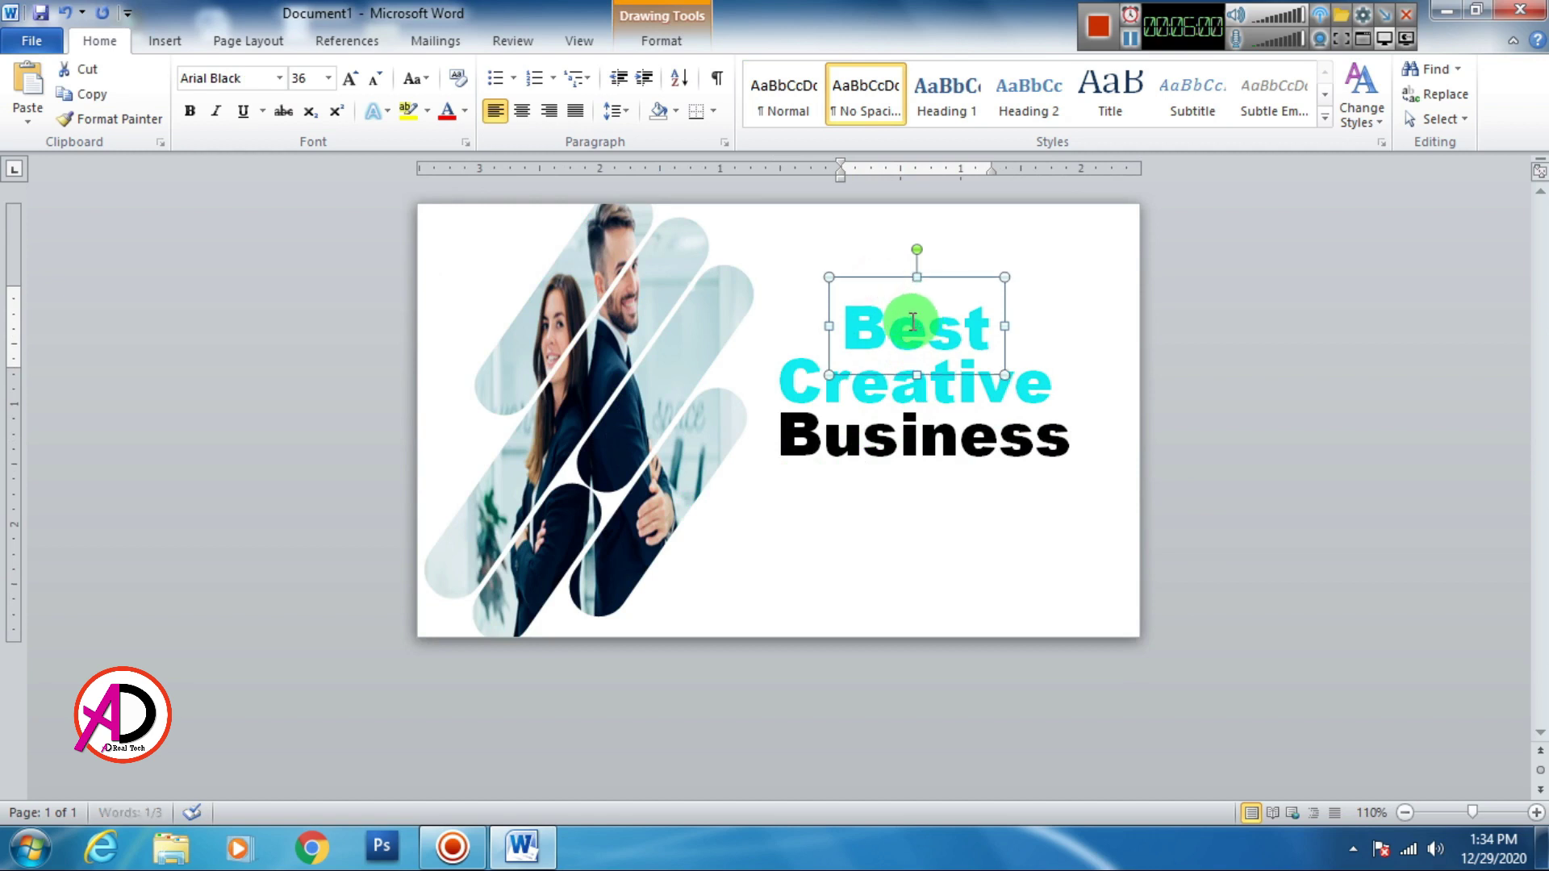
drag(921, 319, 910, 306)
click(892, 370)
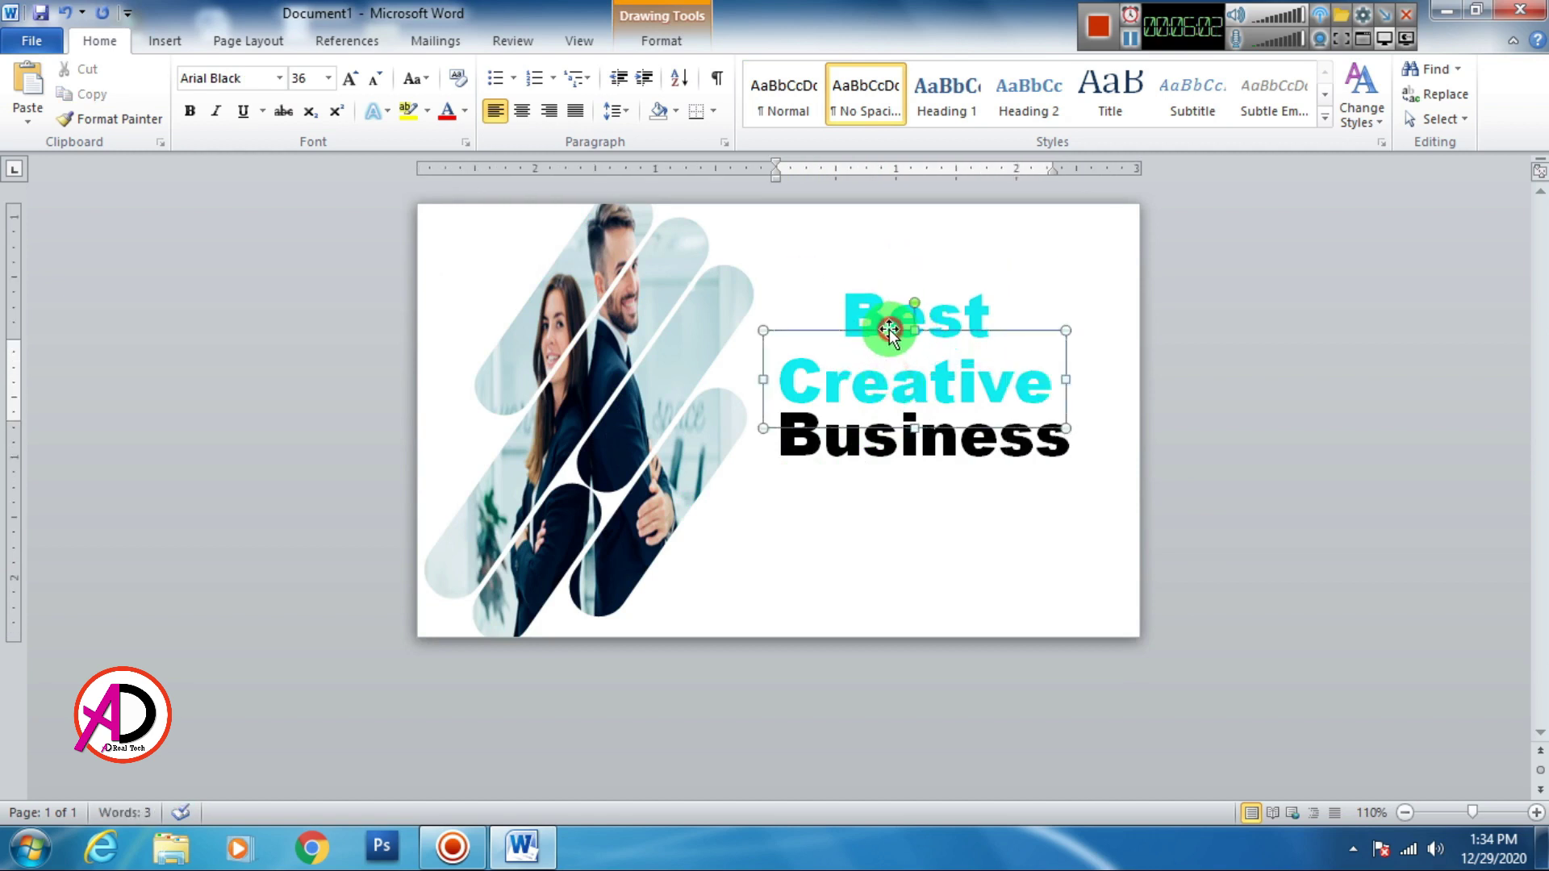
click(900, 440)
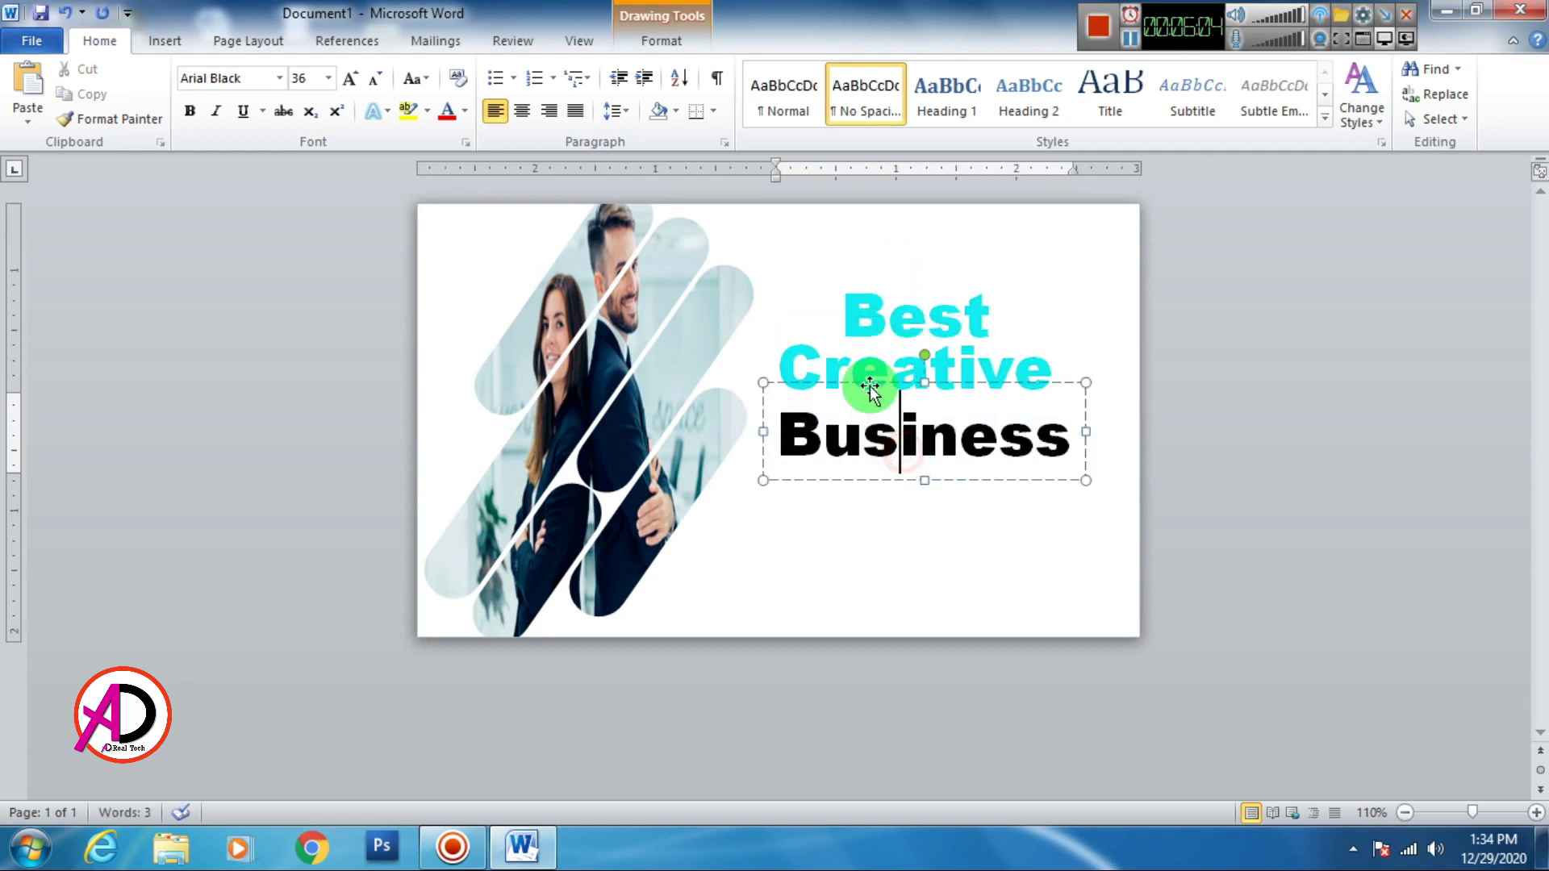
drag(879, 393, 881, 380)
click(865, 494)
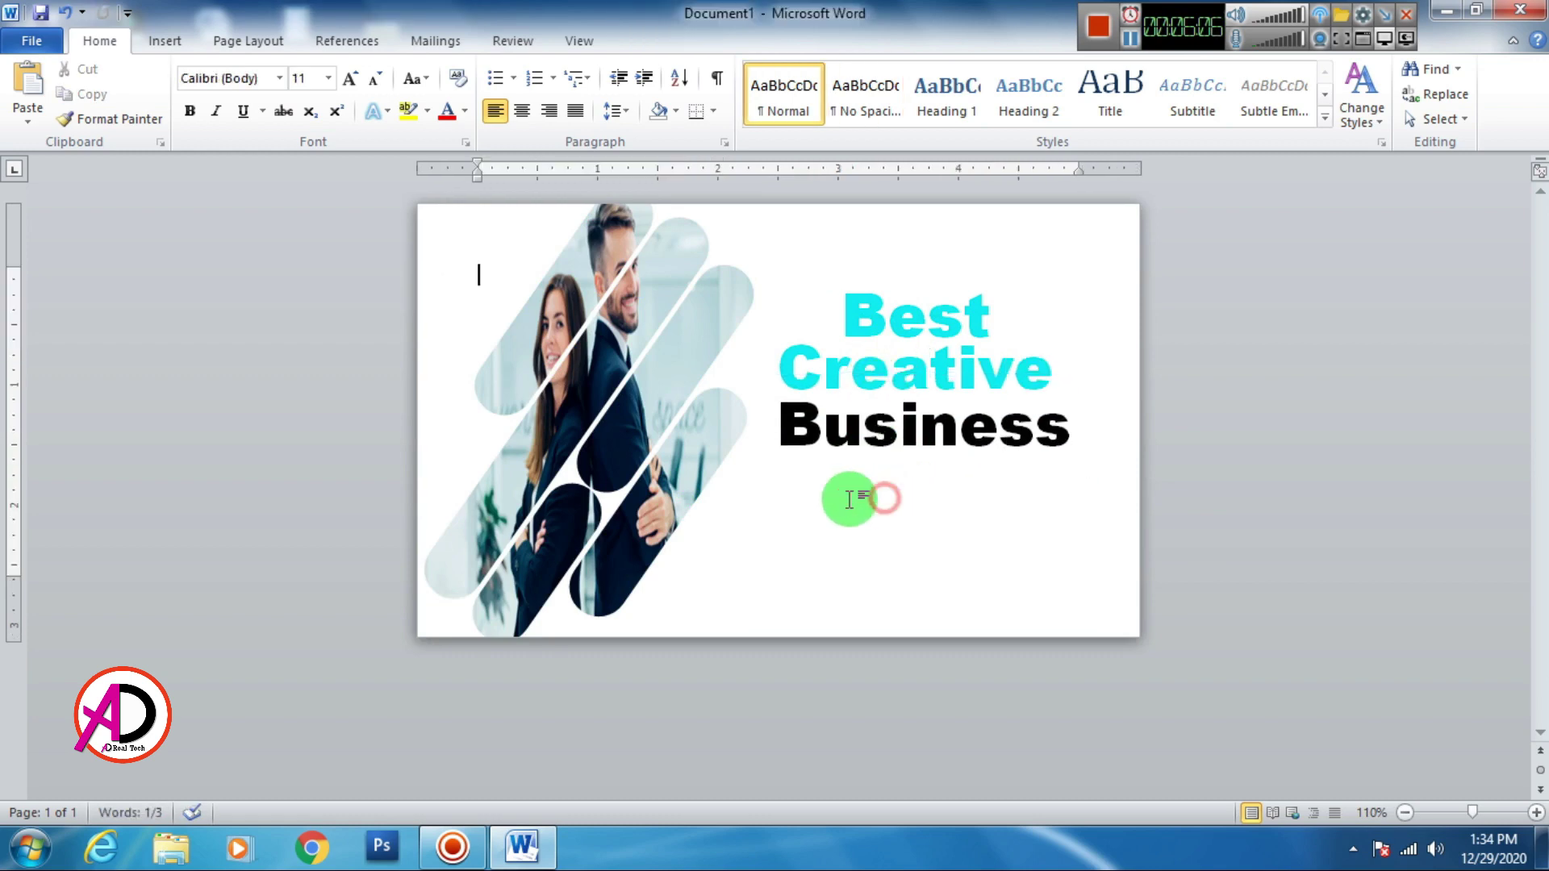
Step: Draw a straight horizontal line under 'Business' and make it 2¼ pt thick and cyan
click(168, 47)
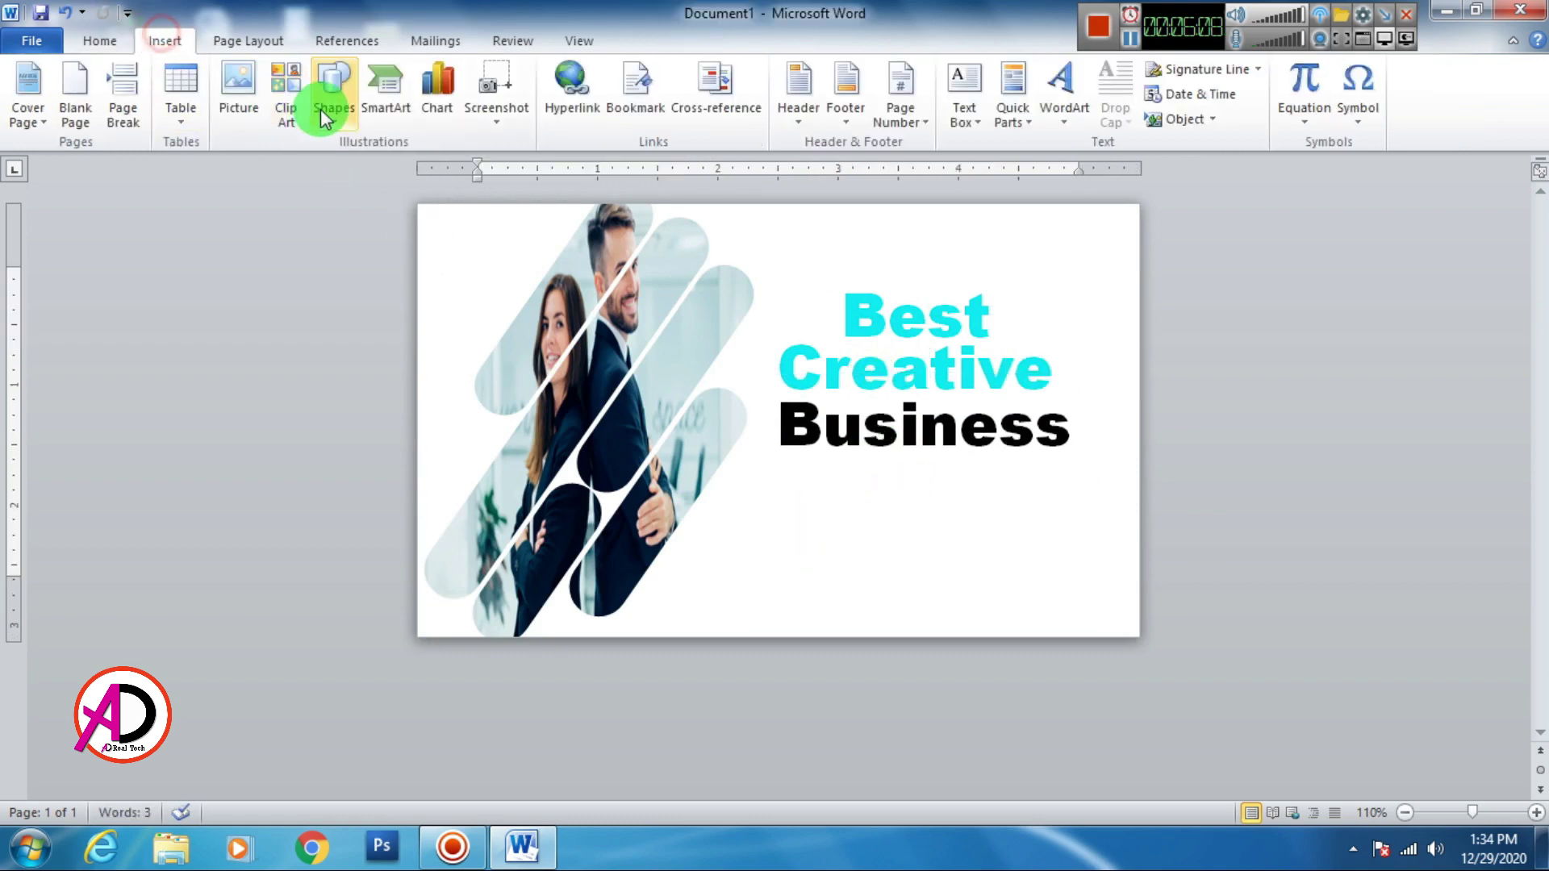
click(333, 101)
click(346, 167)
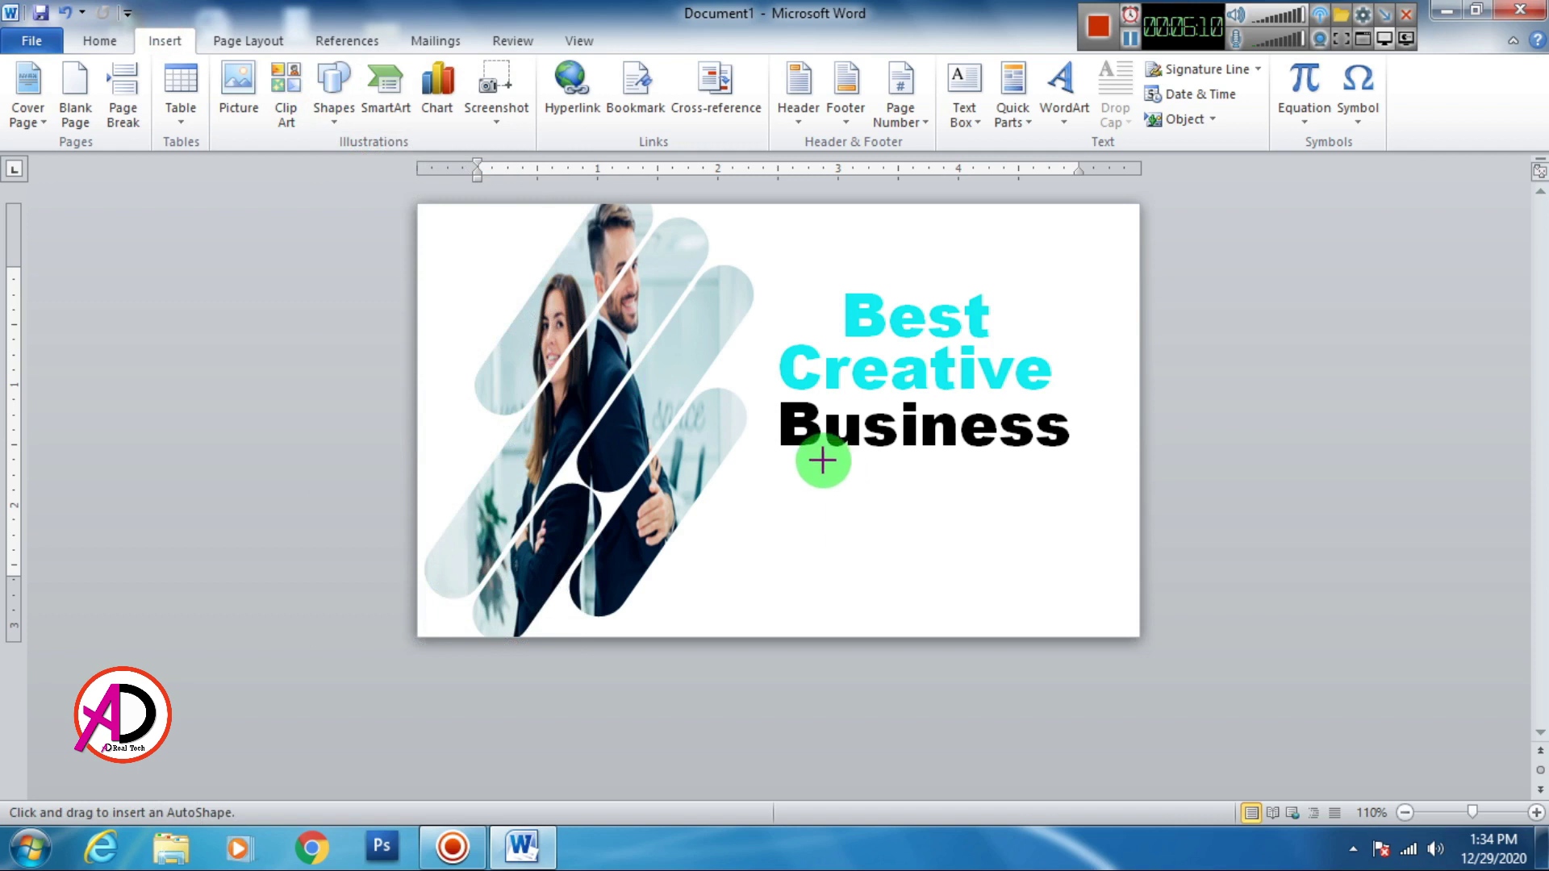
drag(822, 461, 1020, 460)
click(562, 94)
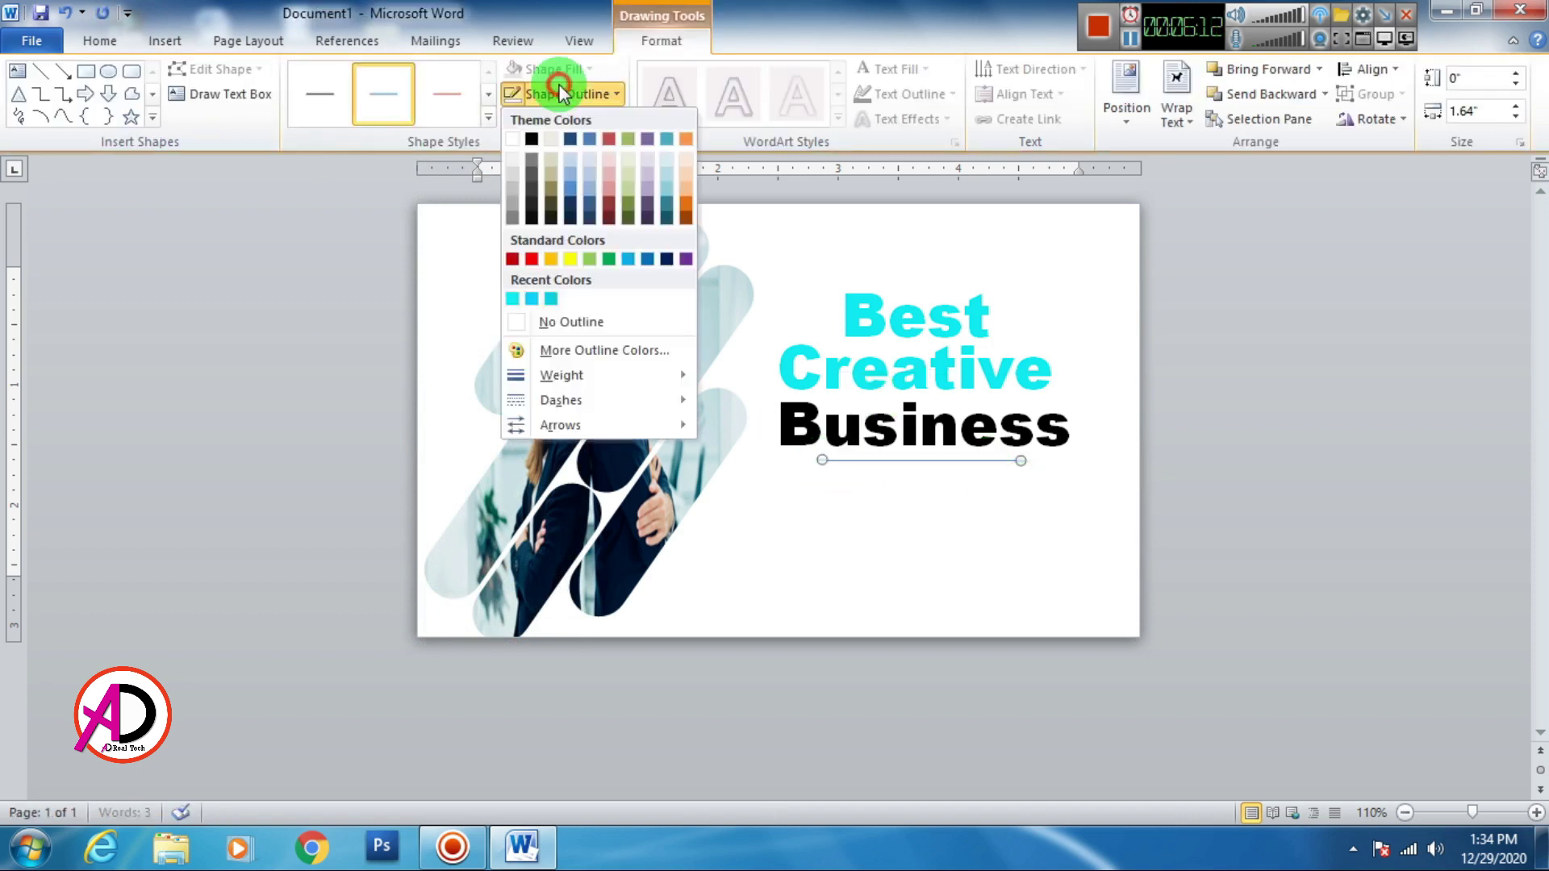
mouse_move(561, 375)
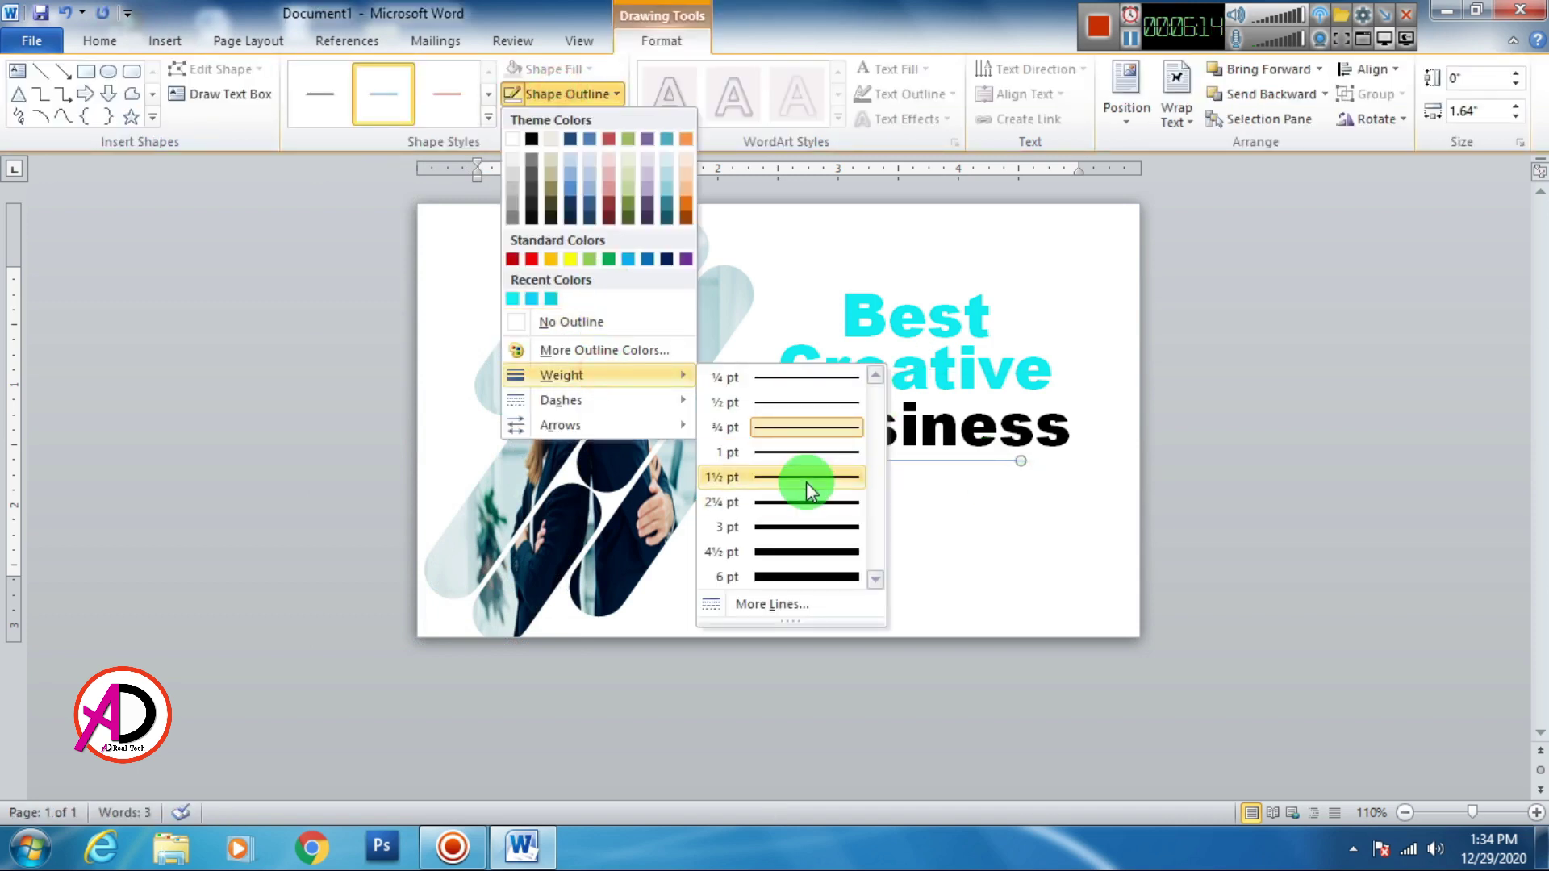
click(804, 500)
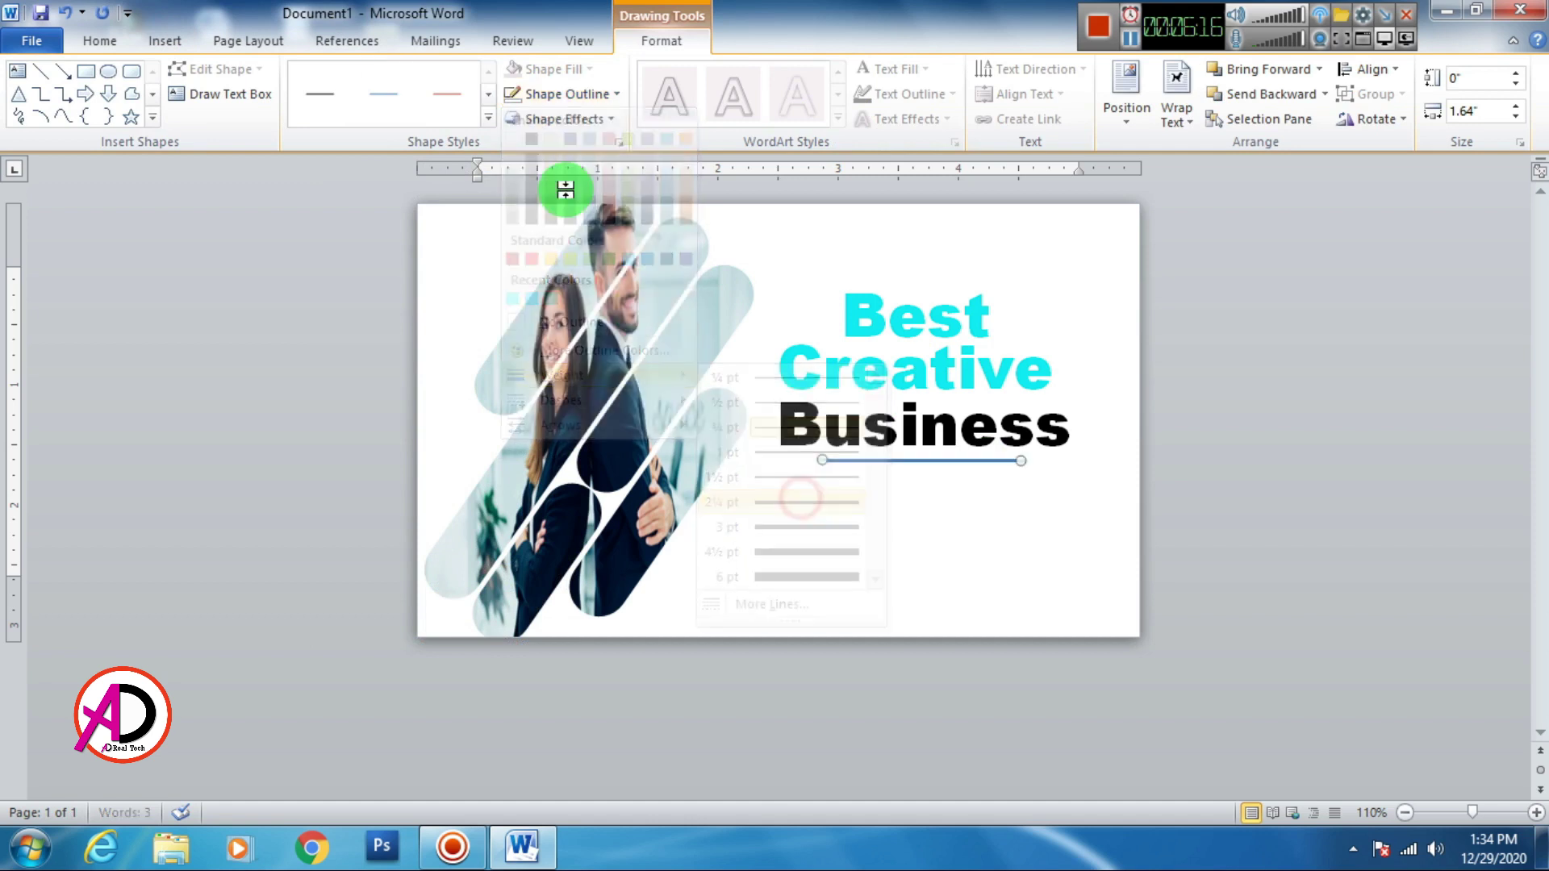
click(555, 95)
click(552, 298)
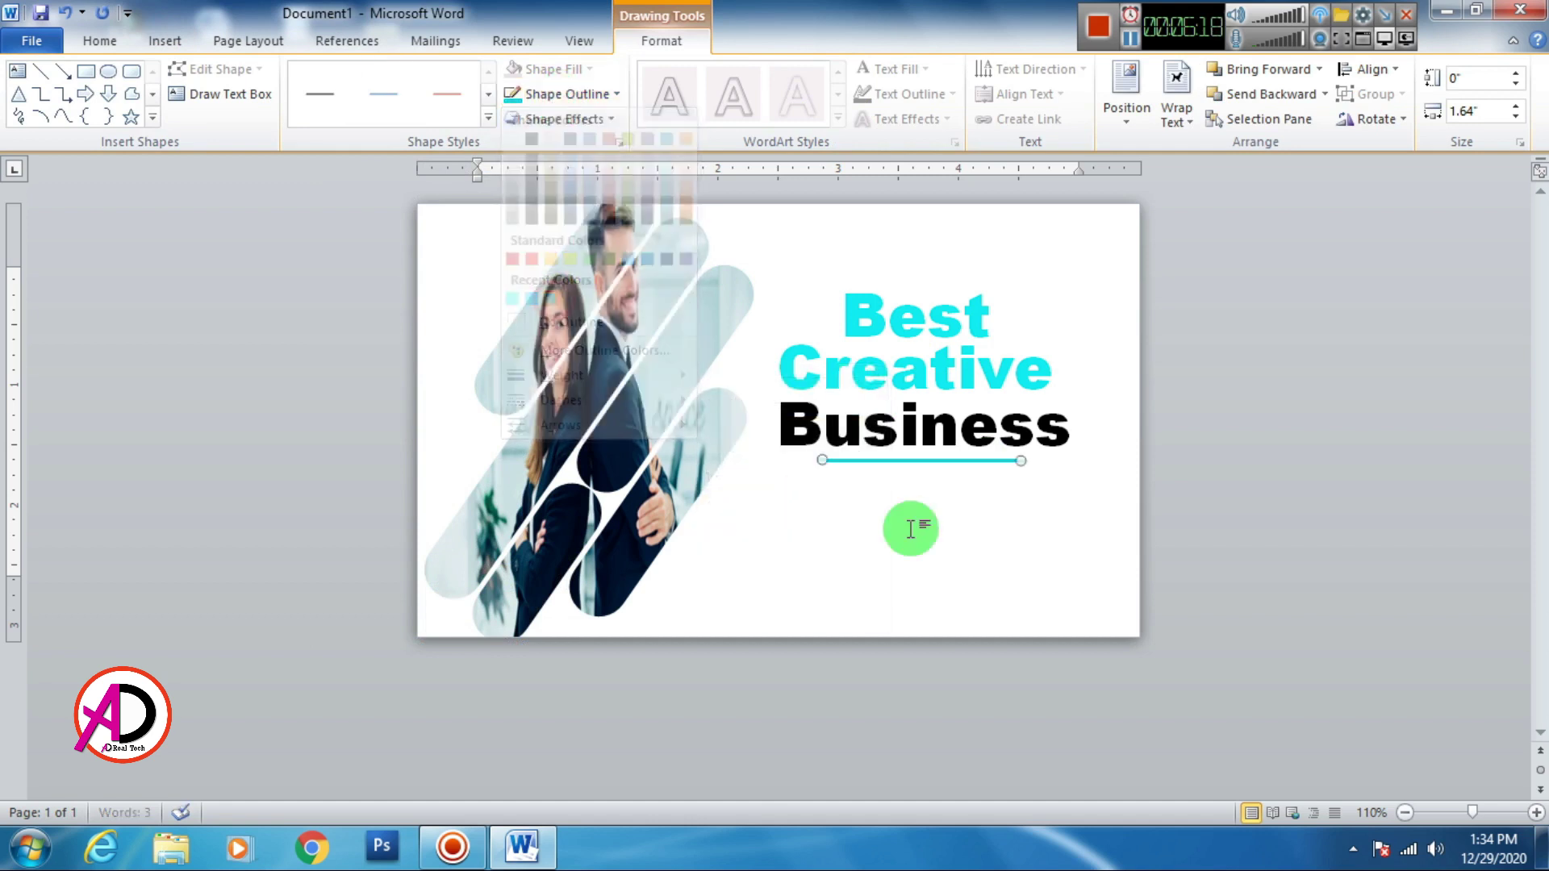
click(100, 40)
Step: Draw a text box below the cyan line, fill it with placeholder text, and make it taller
click(853, 622)
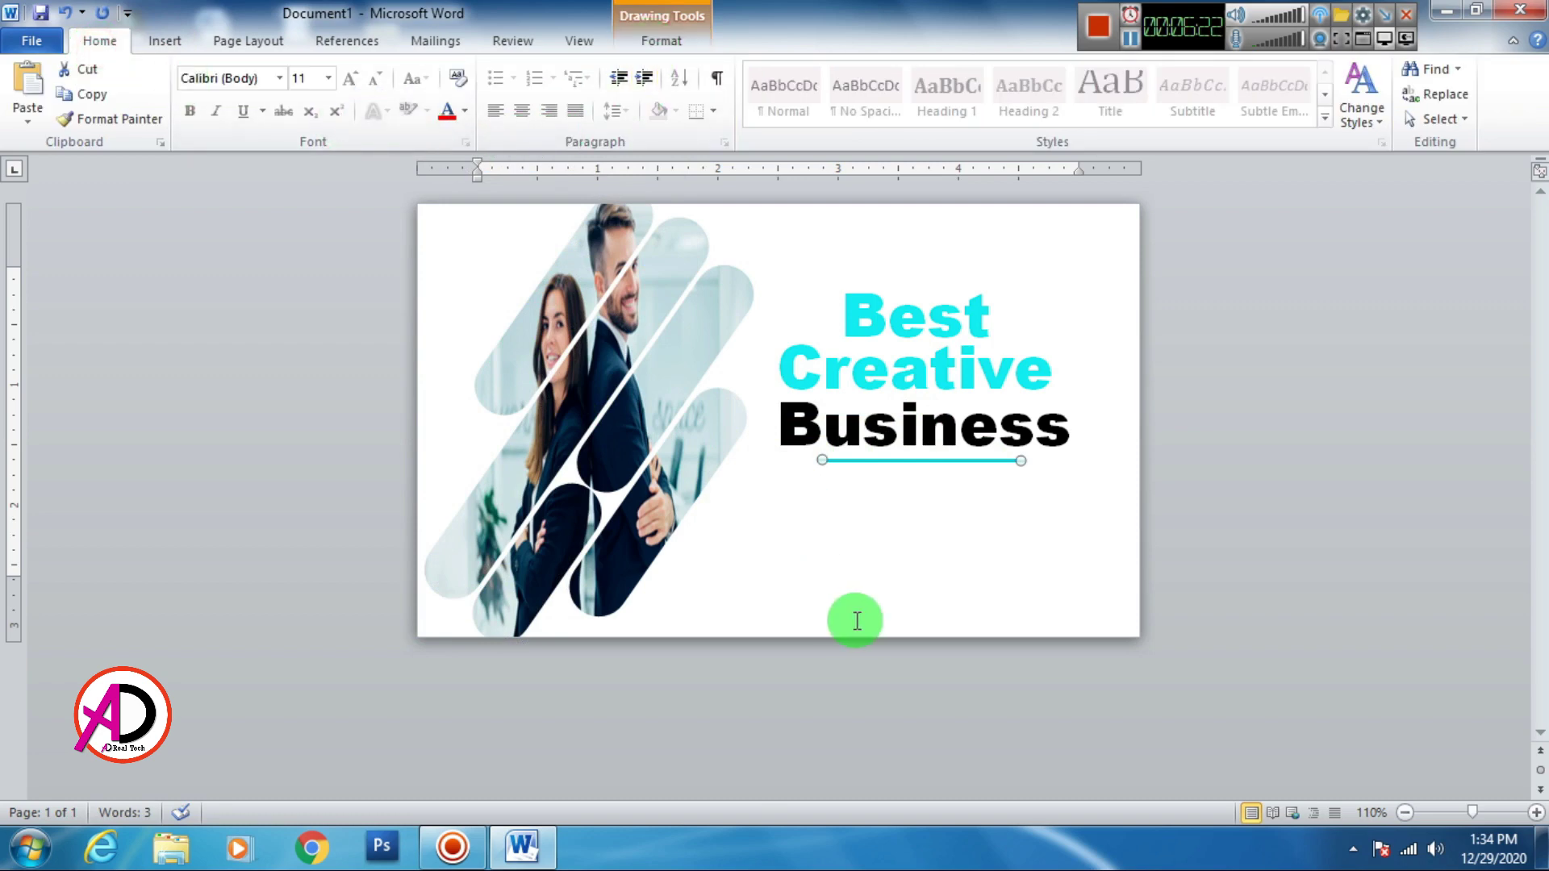
click(164, 40)
click(327, 111)
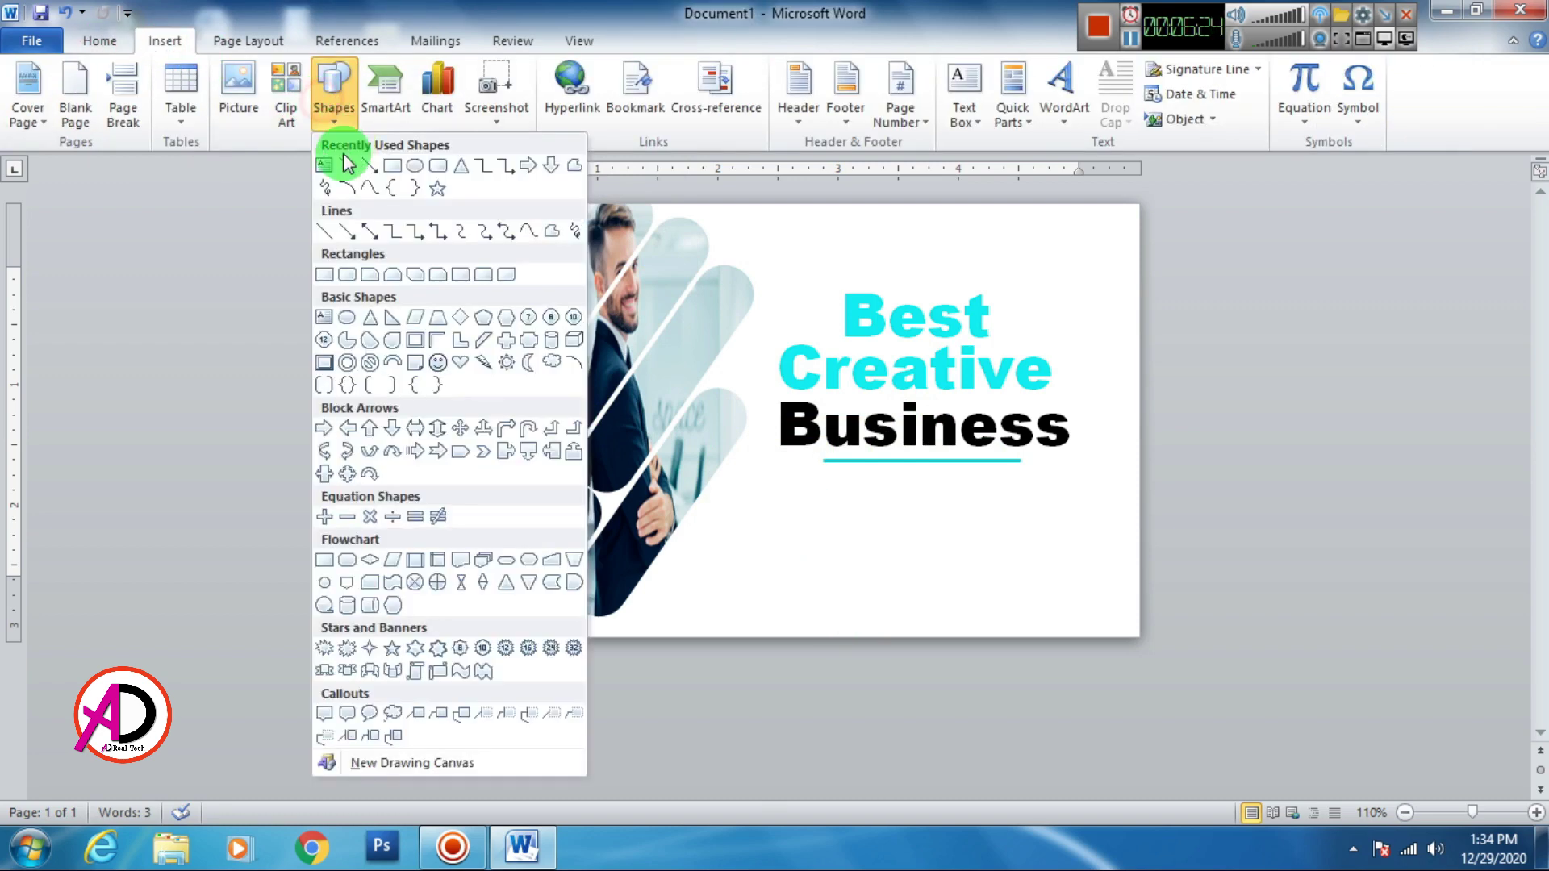
click(322, 162)
drag(786, 472, 1066, 567)
text(=rand(1))
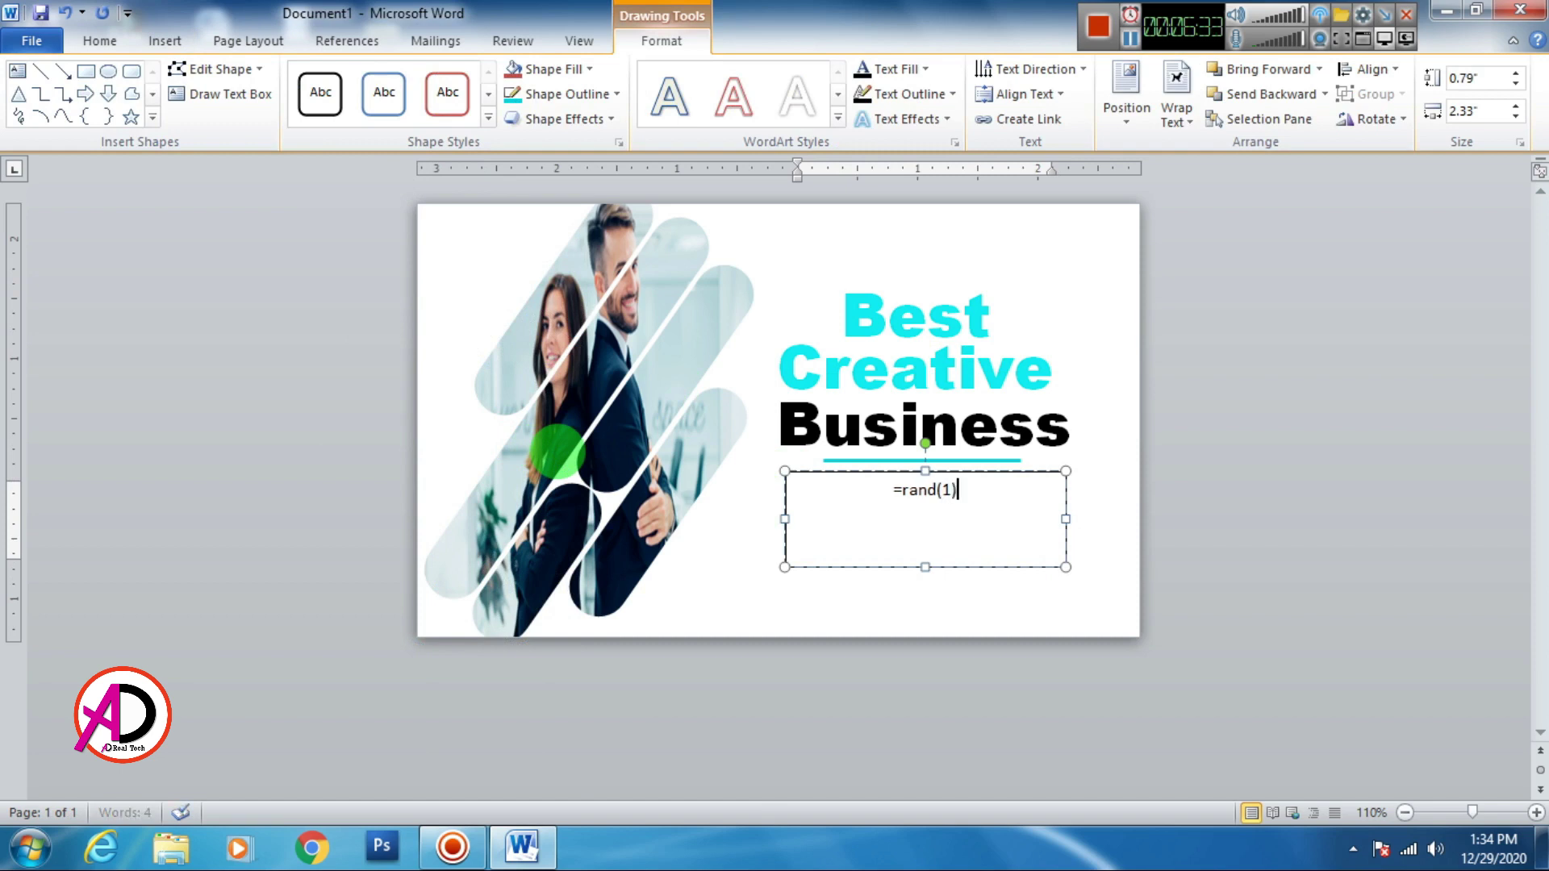
key(Return)
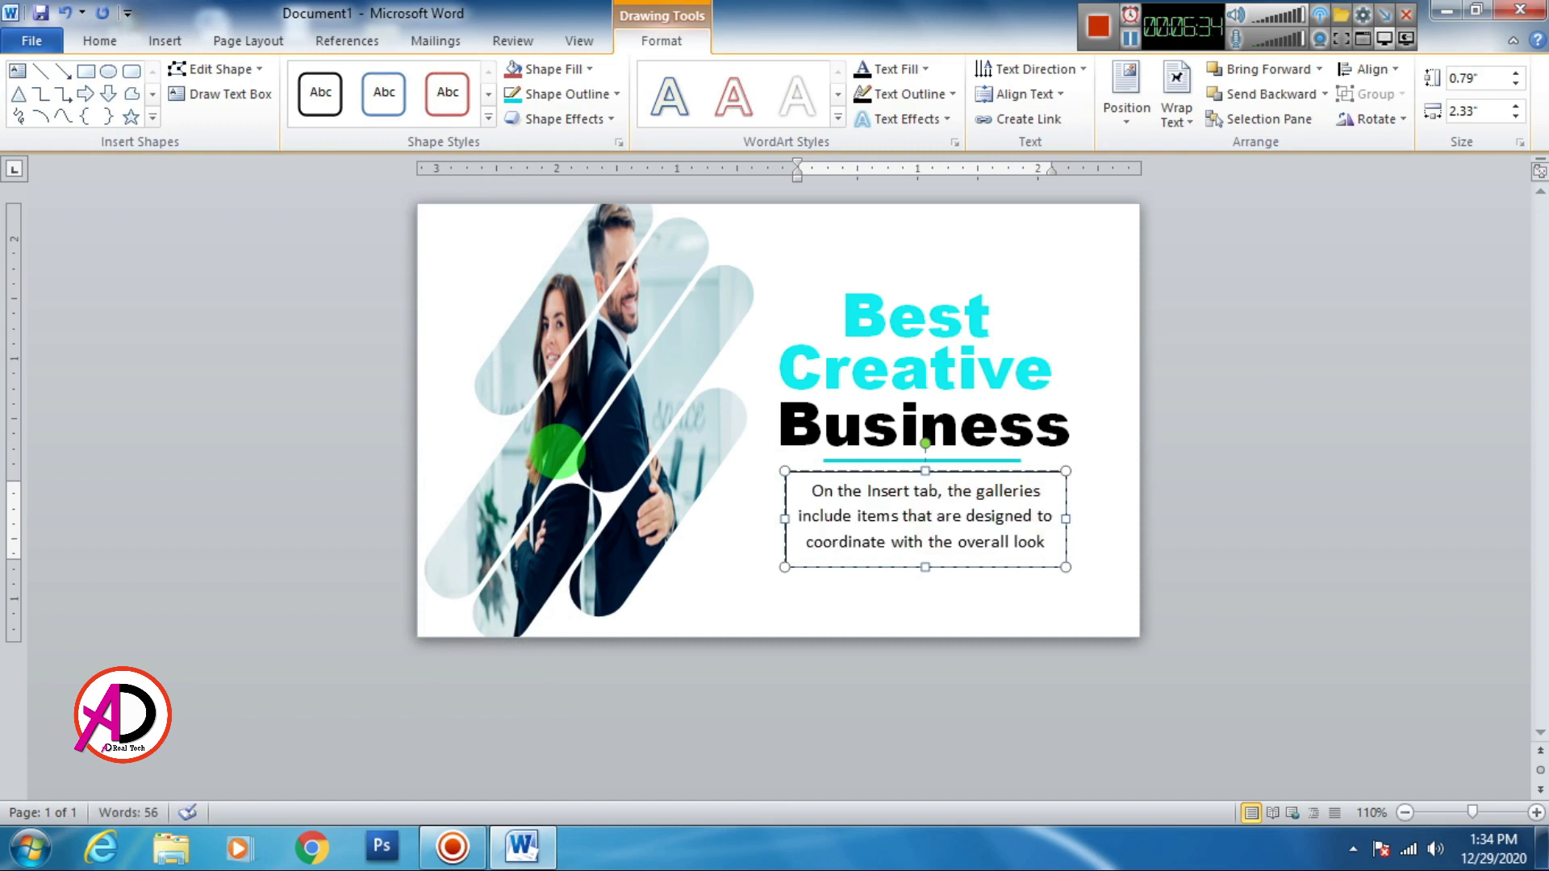
drag(926, 566, 925, 583)
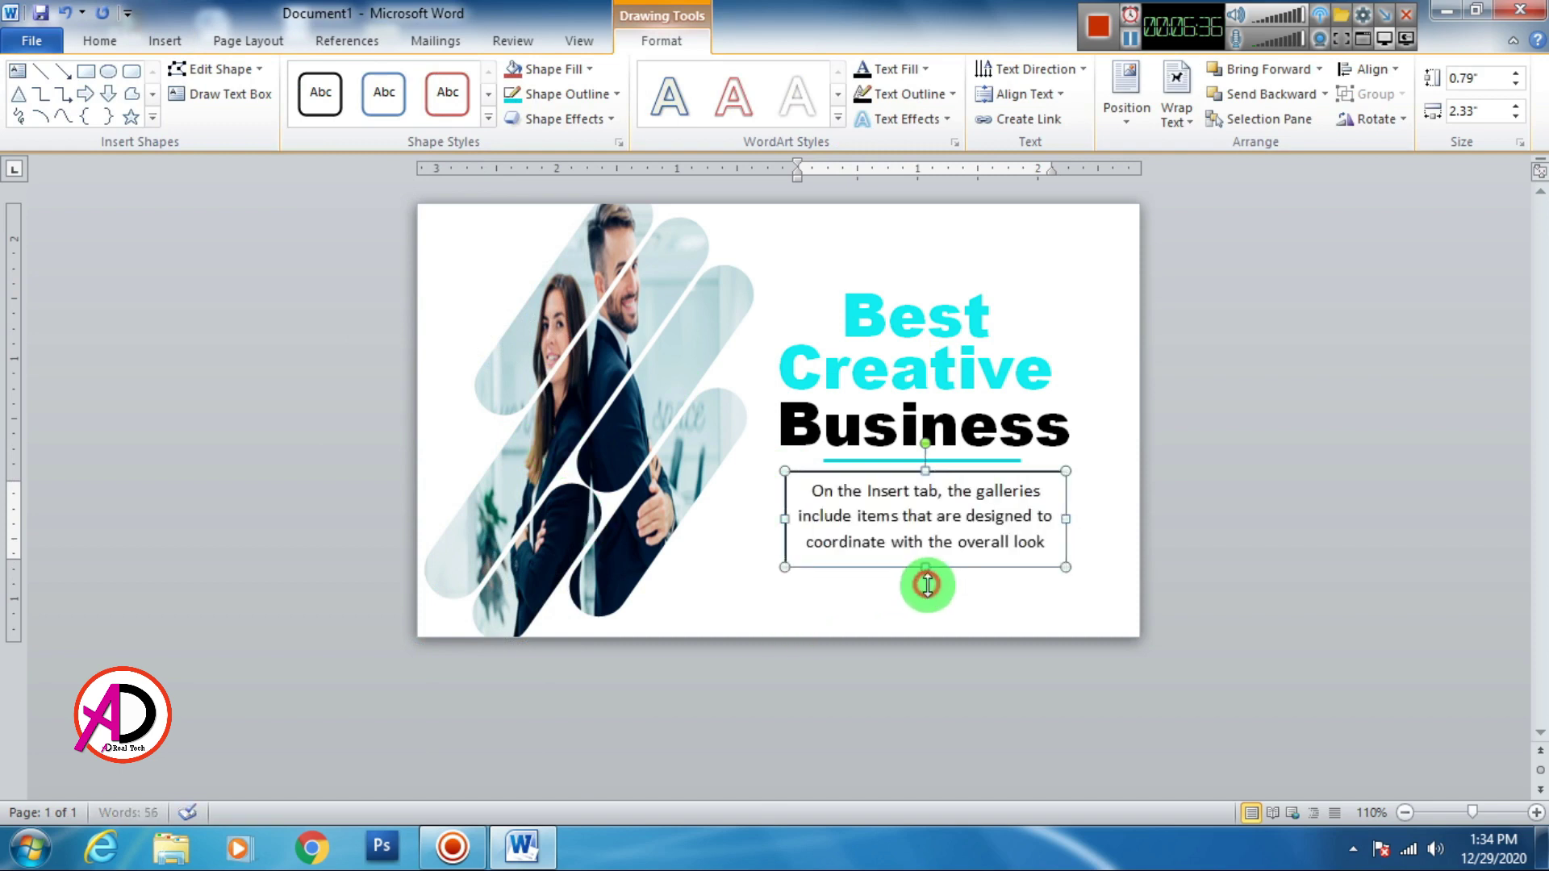
Step: Shrink all the text box's sample text to 7 pt
key(ctrl+a)
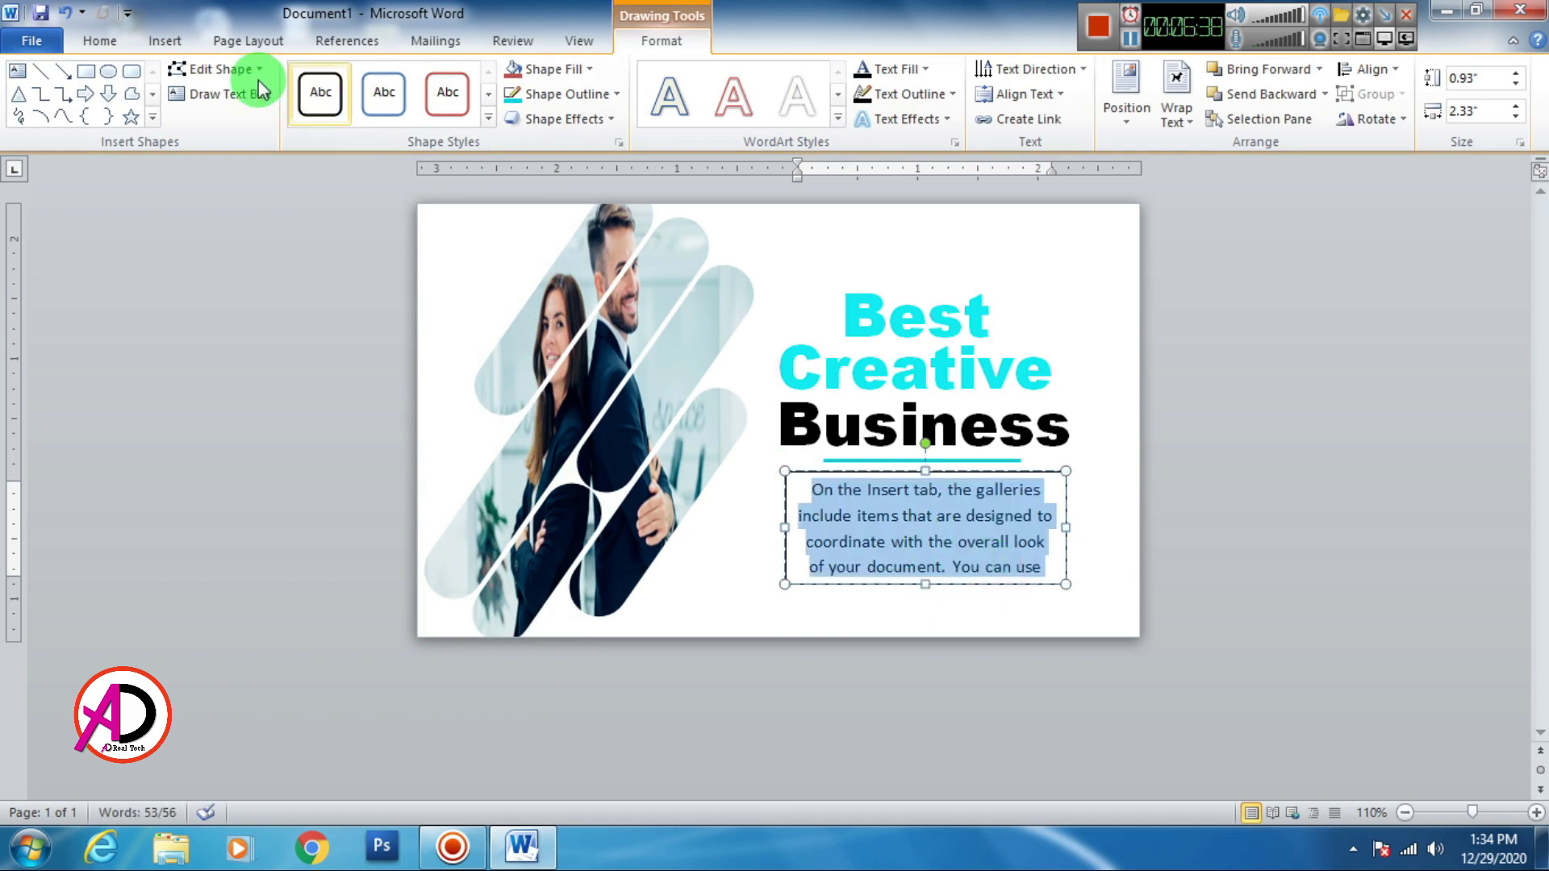
click(100, 40)
click(381, 81)
click(381, 80)
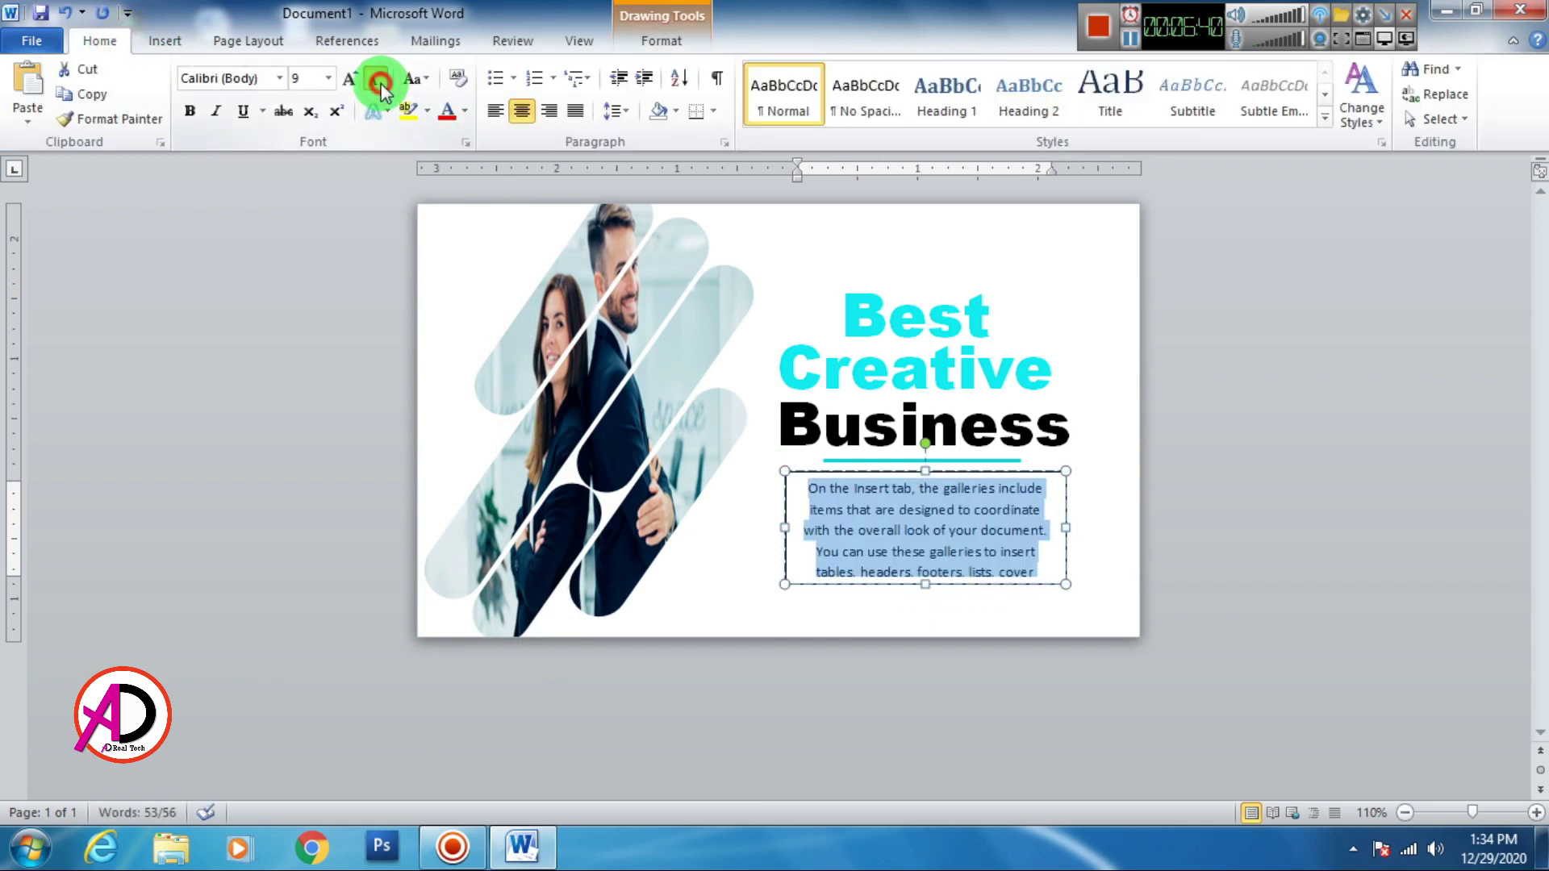
click(381, 81)
click(380, 81)
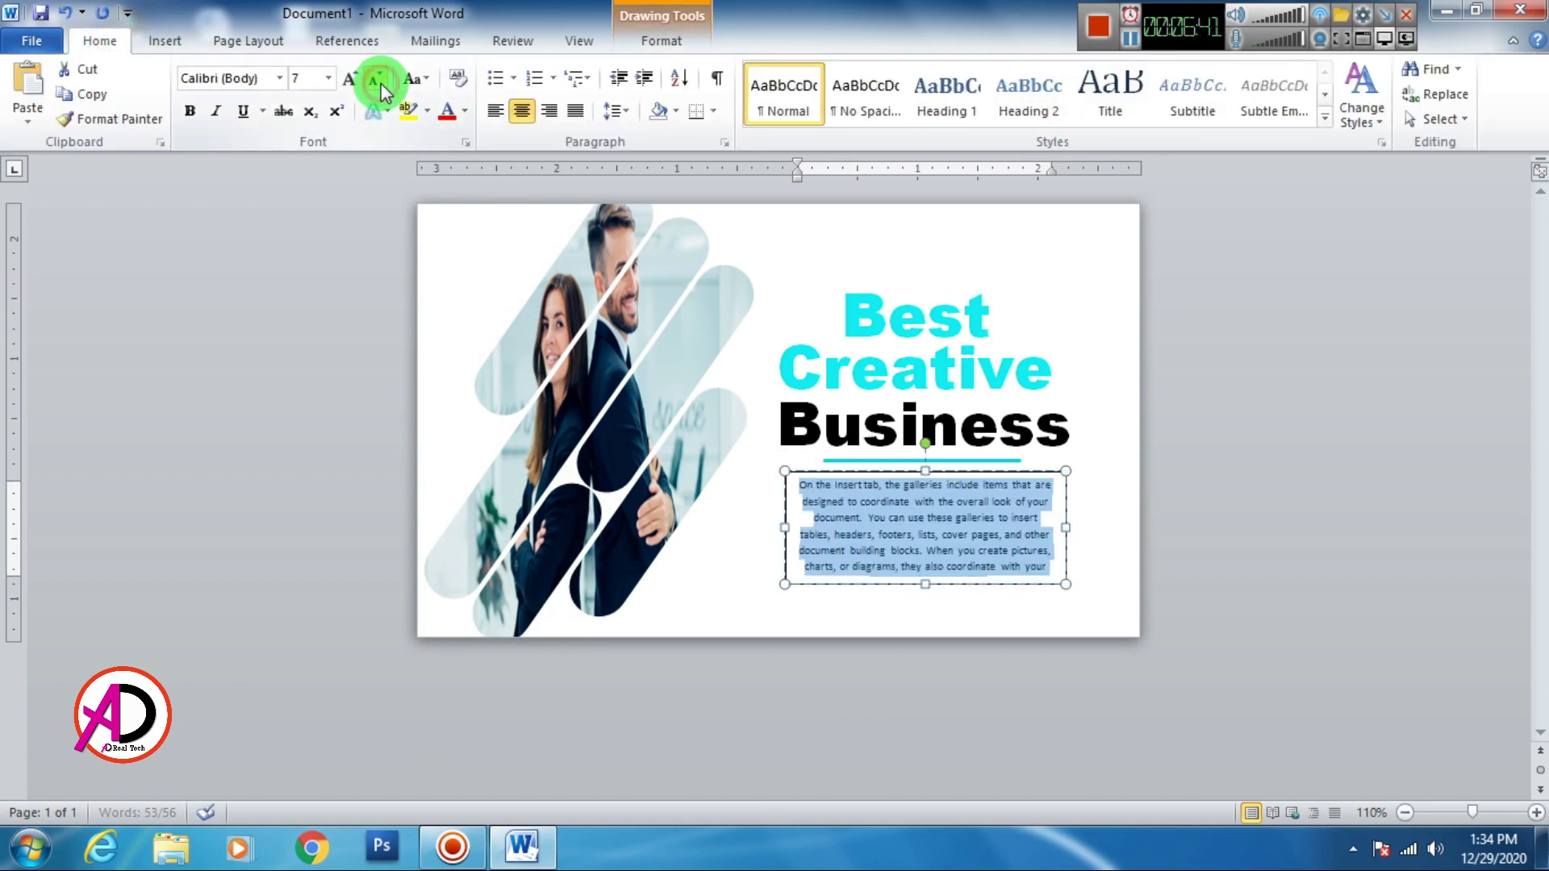
Step: Replace the long text with a single =rand sentence at 8 pt, removing the empty lines
click(895, 526)
key(ctrl+a)
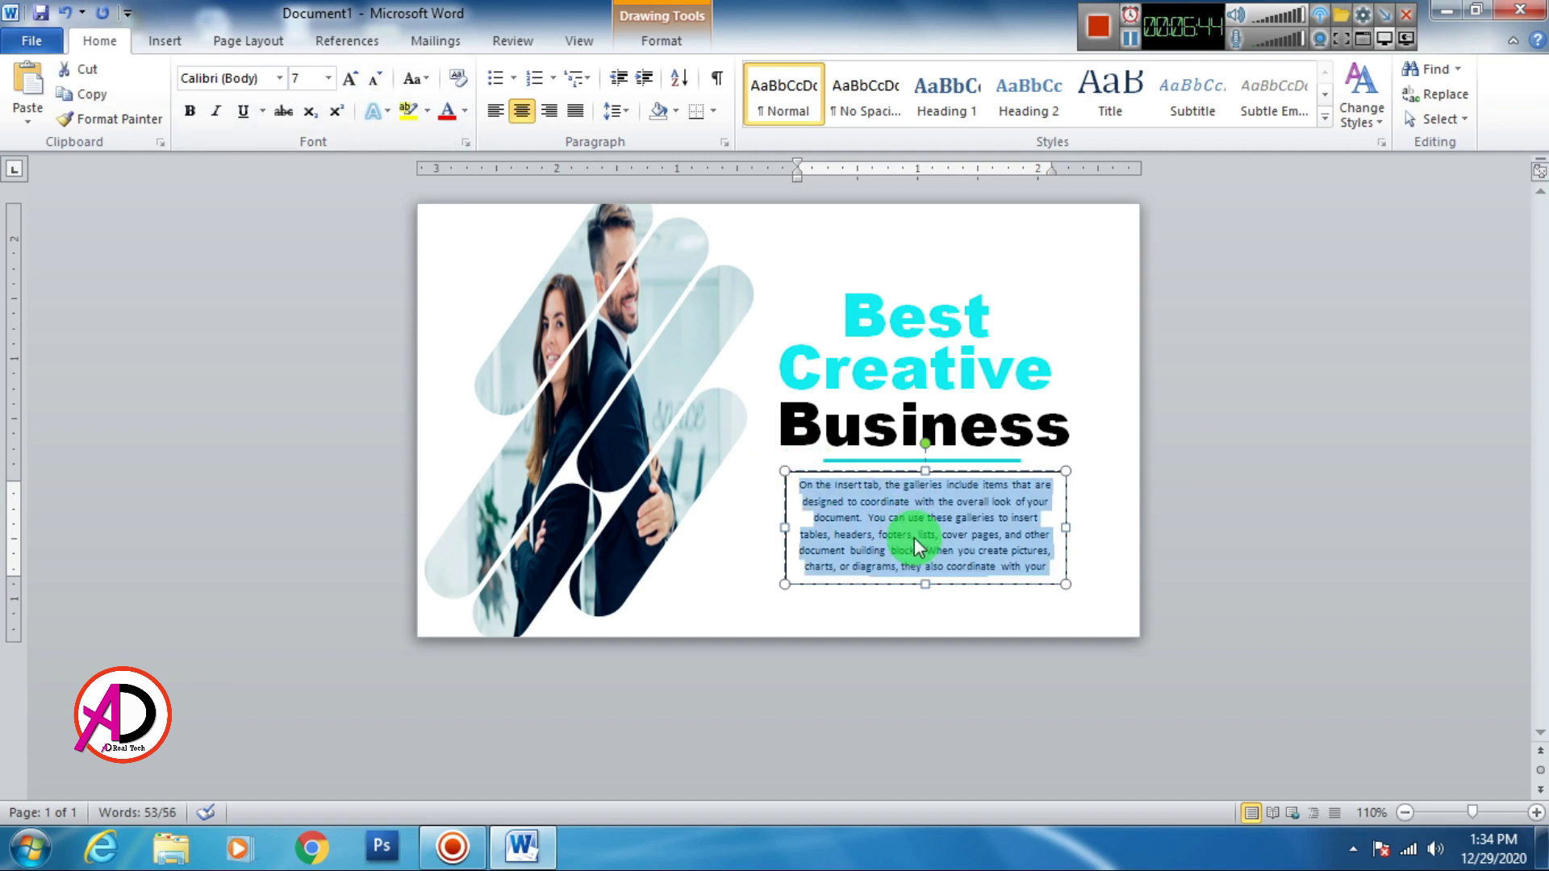
key(Delete)
text(=rand)
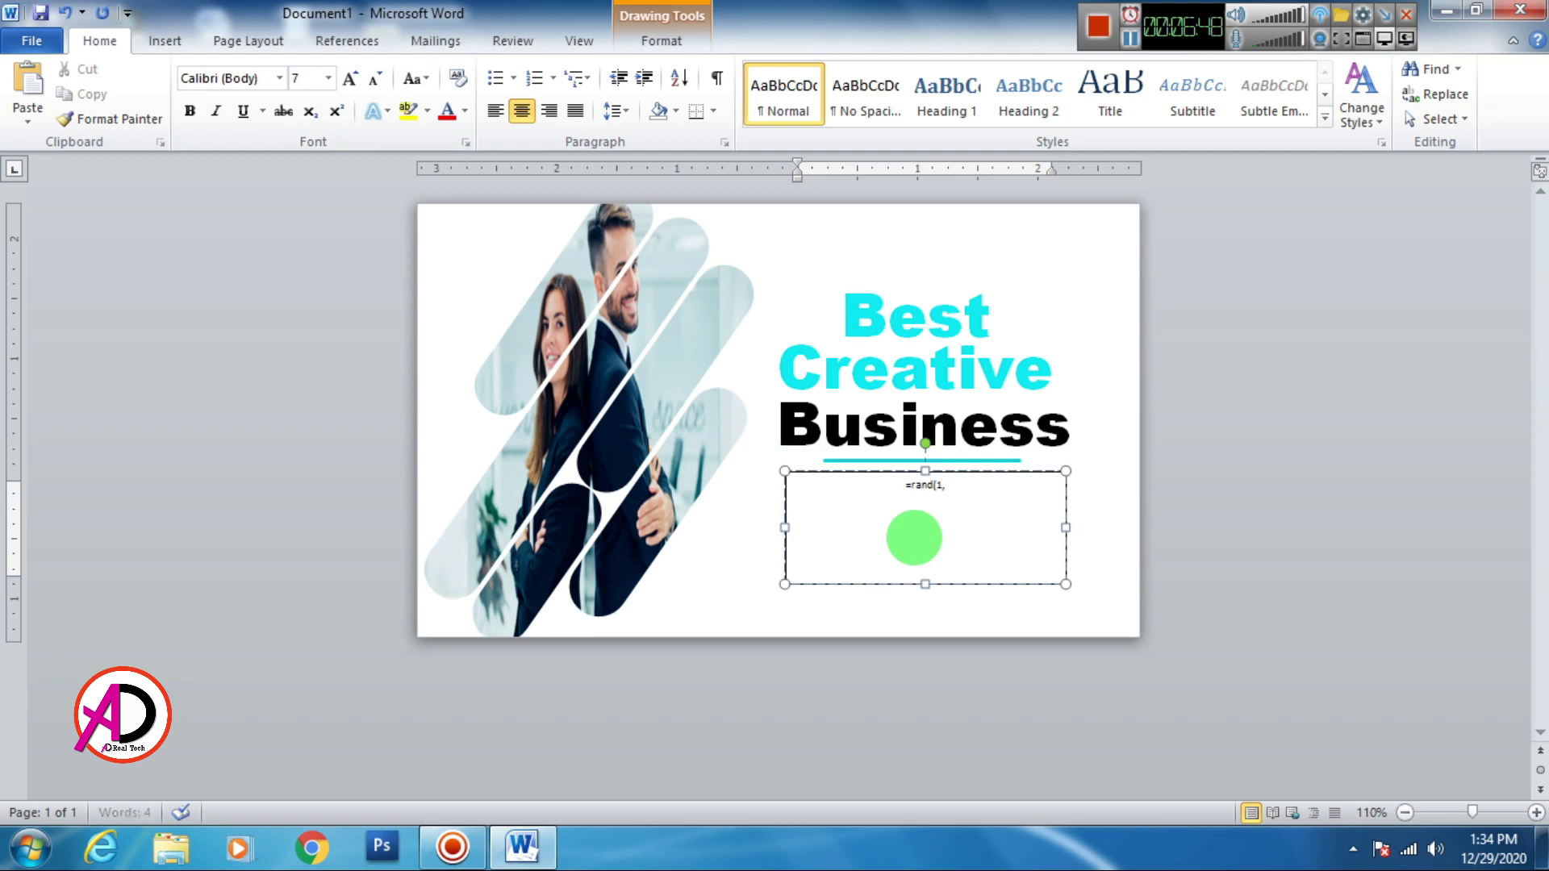
key(Return)
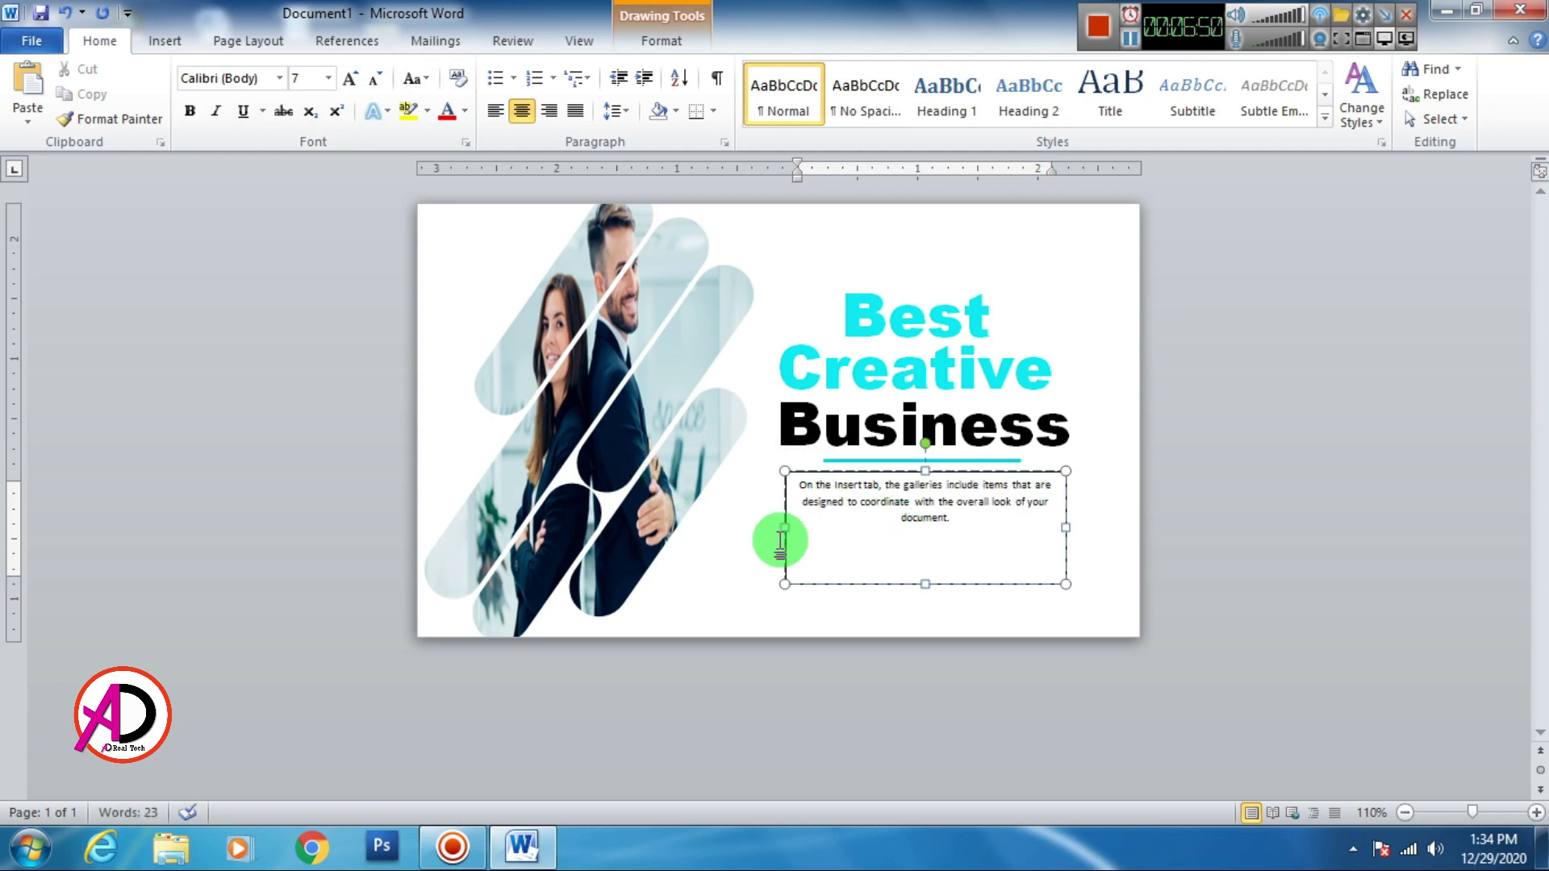
key(ctrl+a)
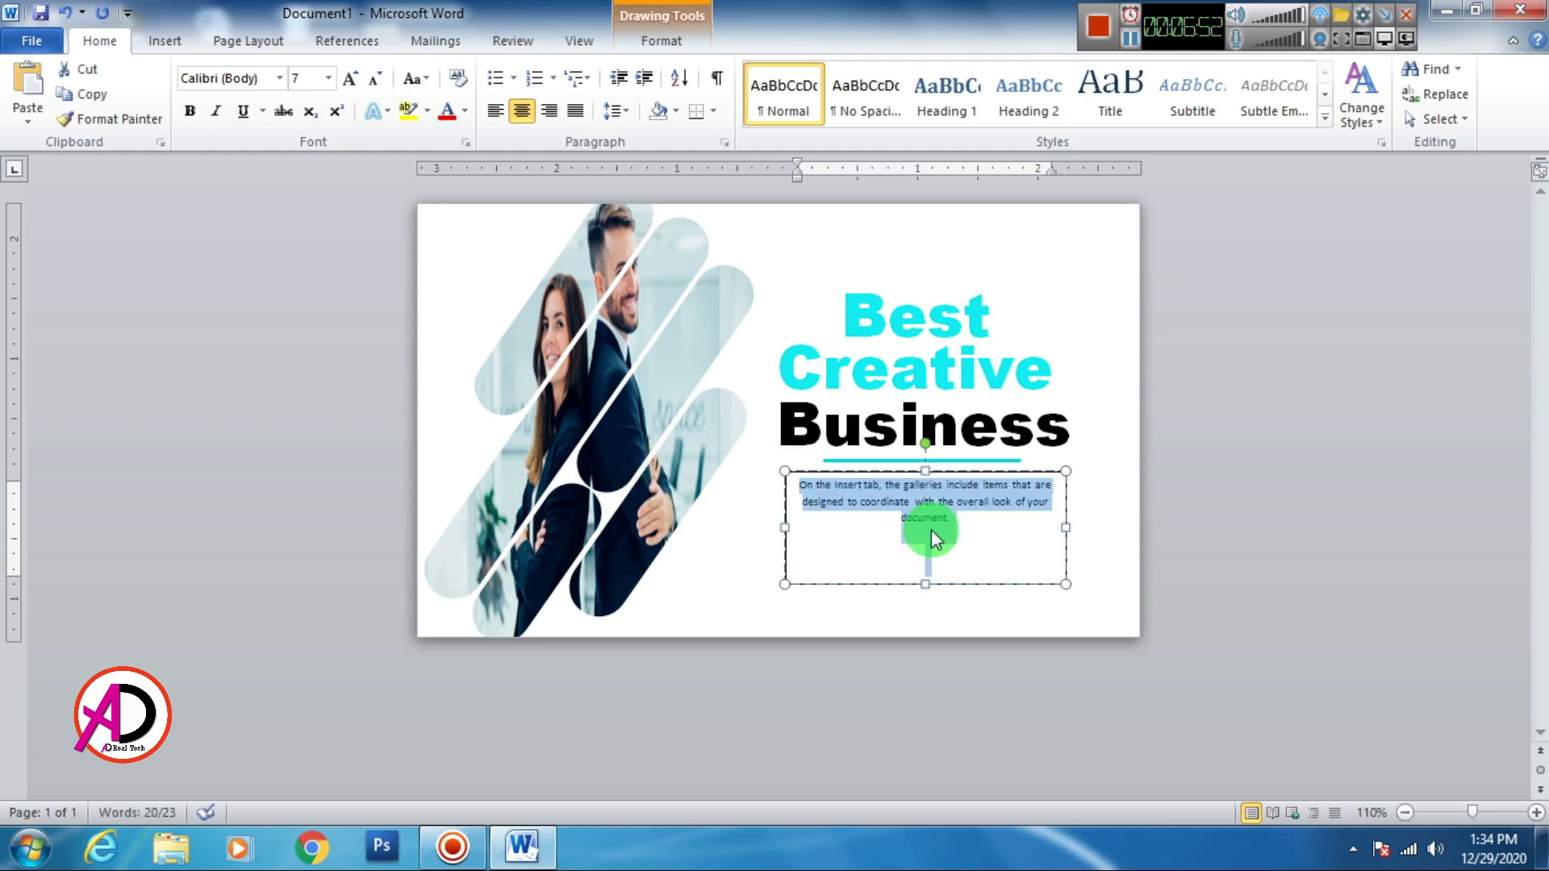
key(ctrl+bracketright)
click(922, 578)
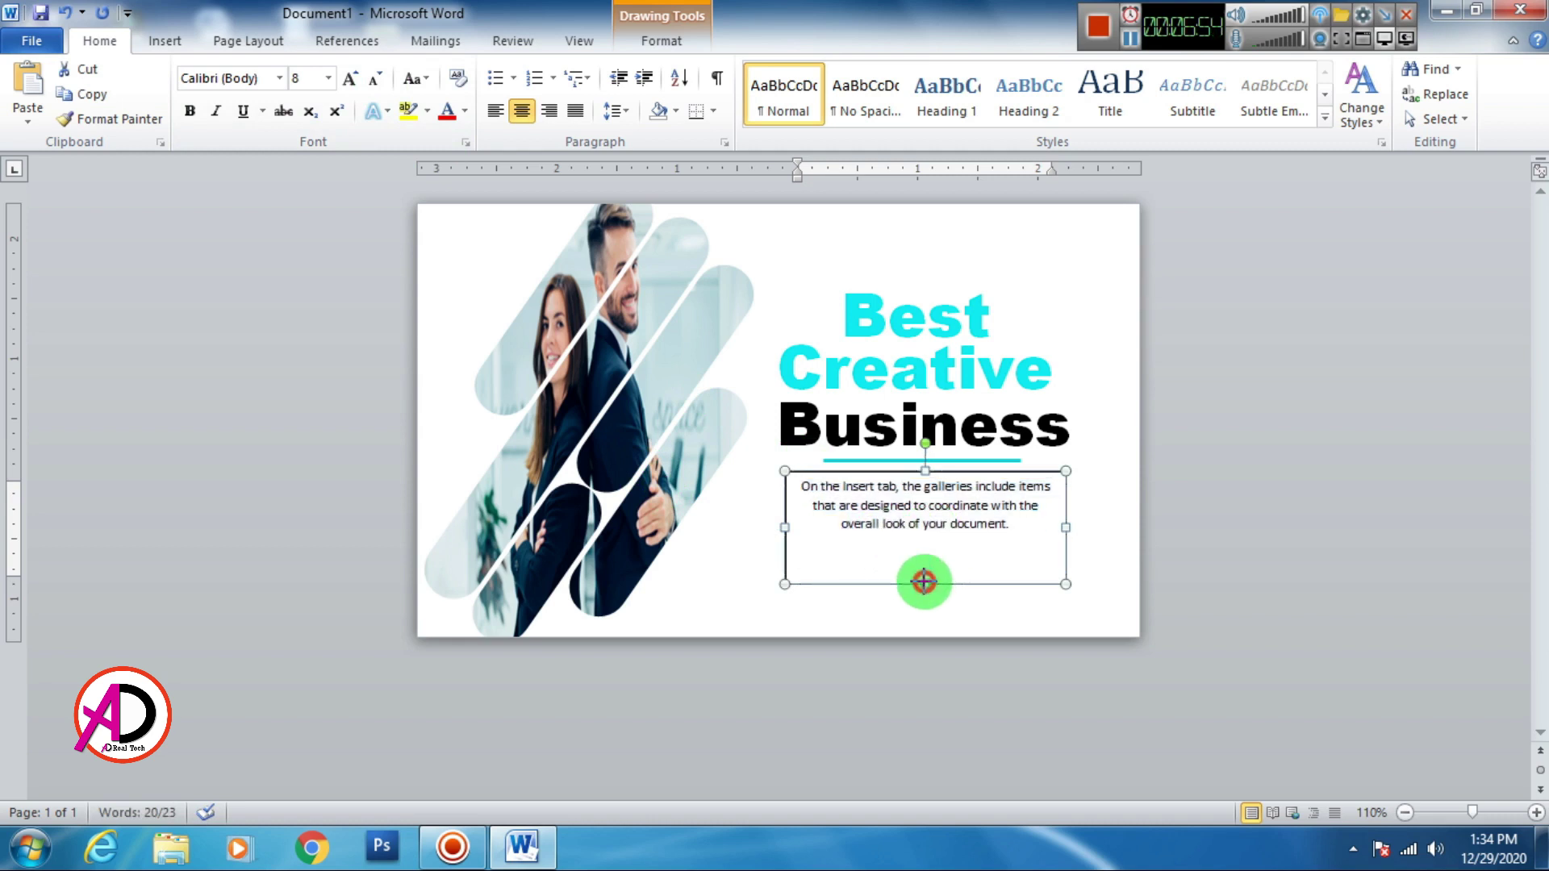
key(BackSpace)
key(BackSpace)
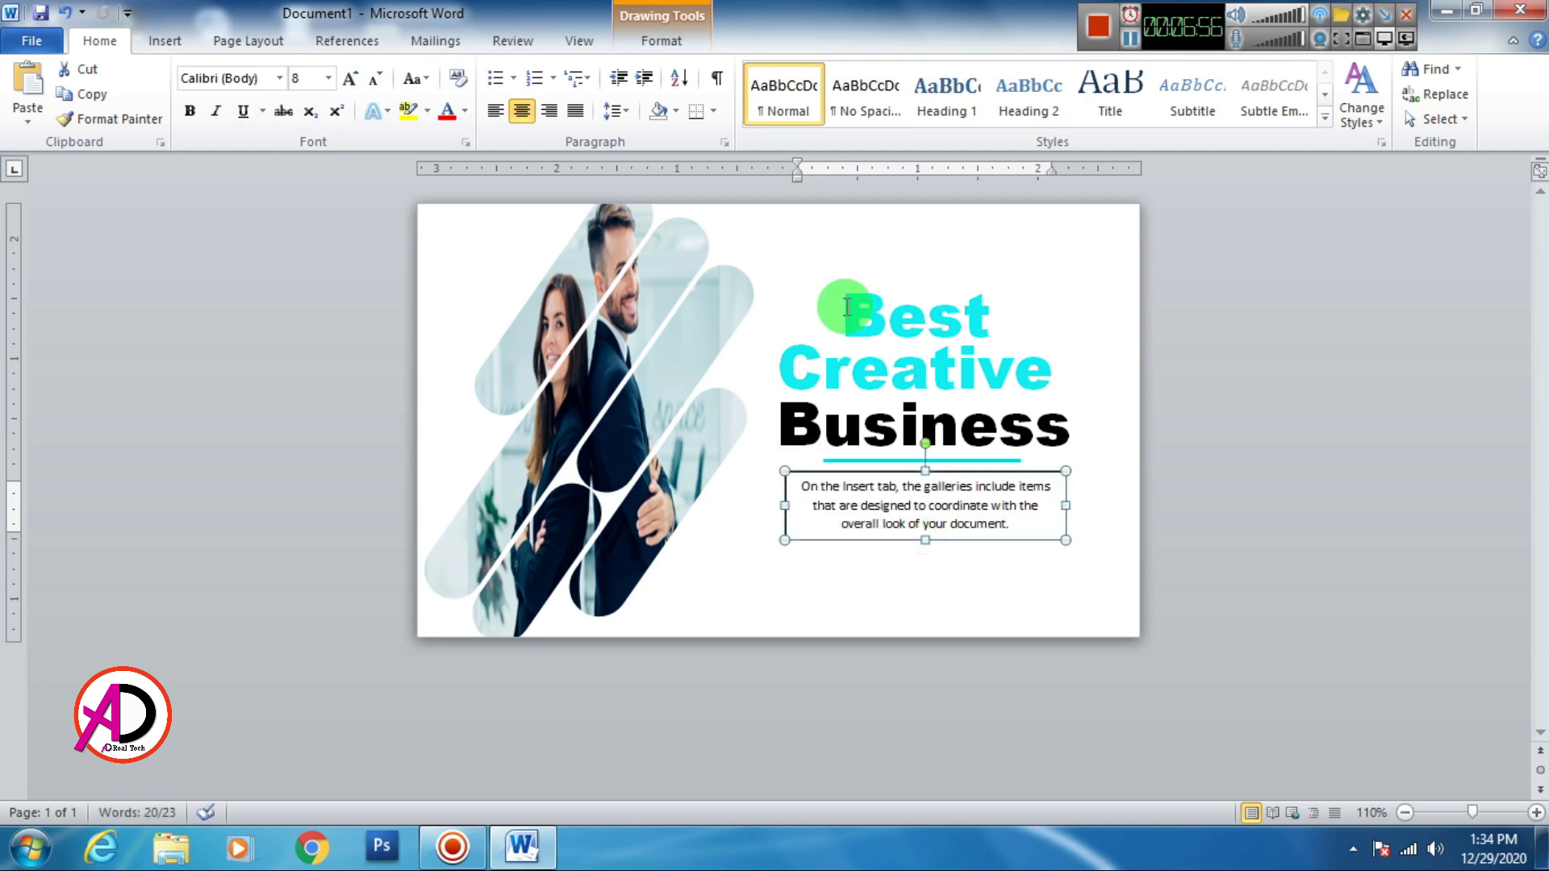
Step: Give the description text box no fill and no outline
click(675, 52)
click(557, 68)
click(552, 278)
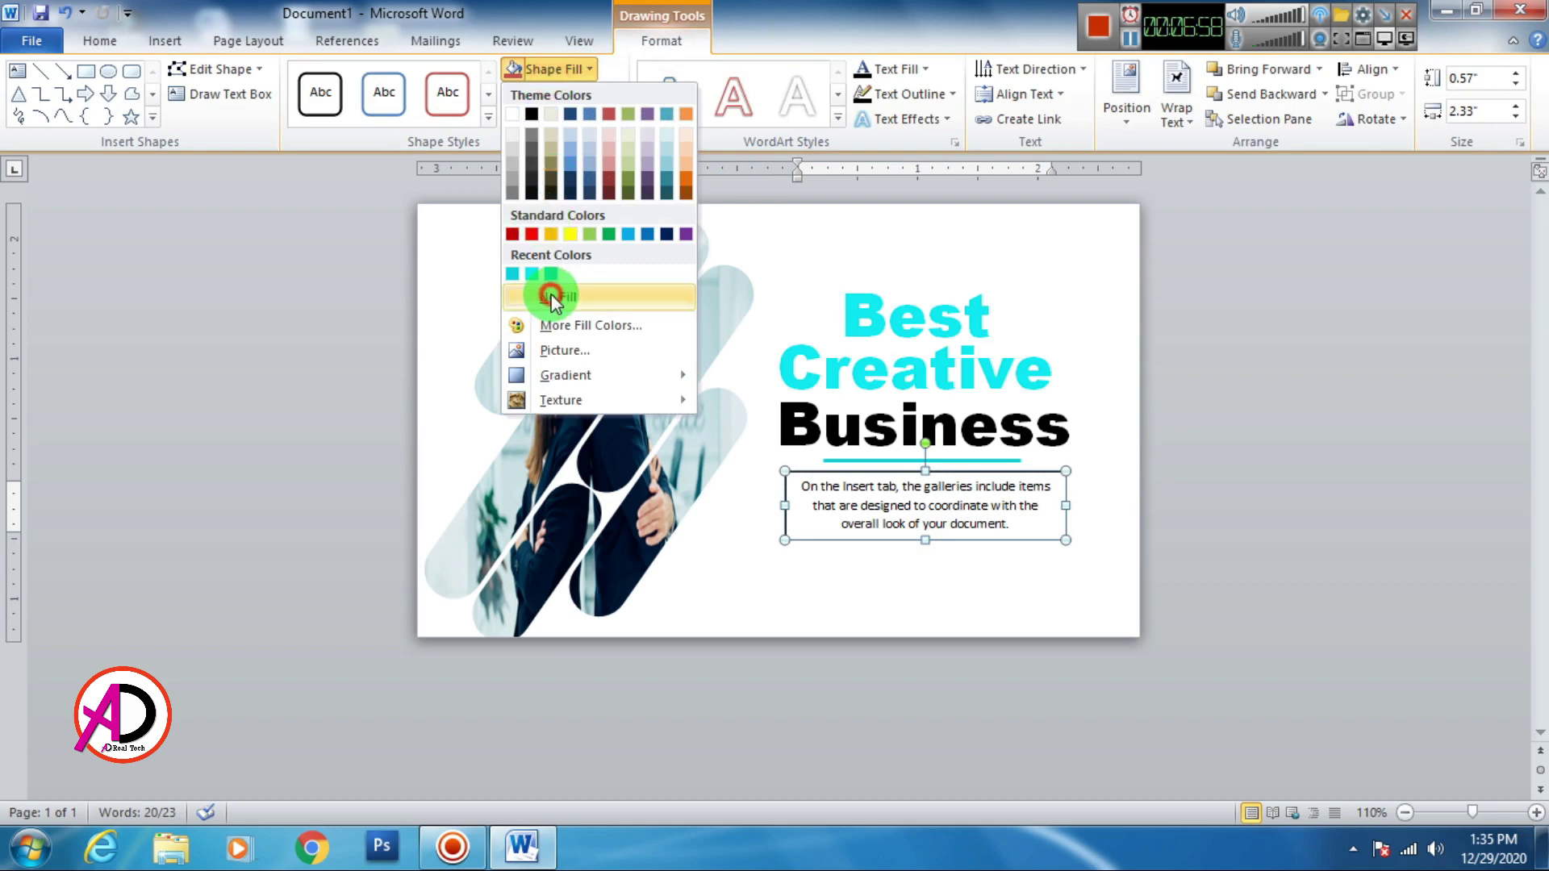
click(563, 95)
click(533, 318)
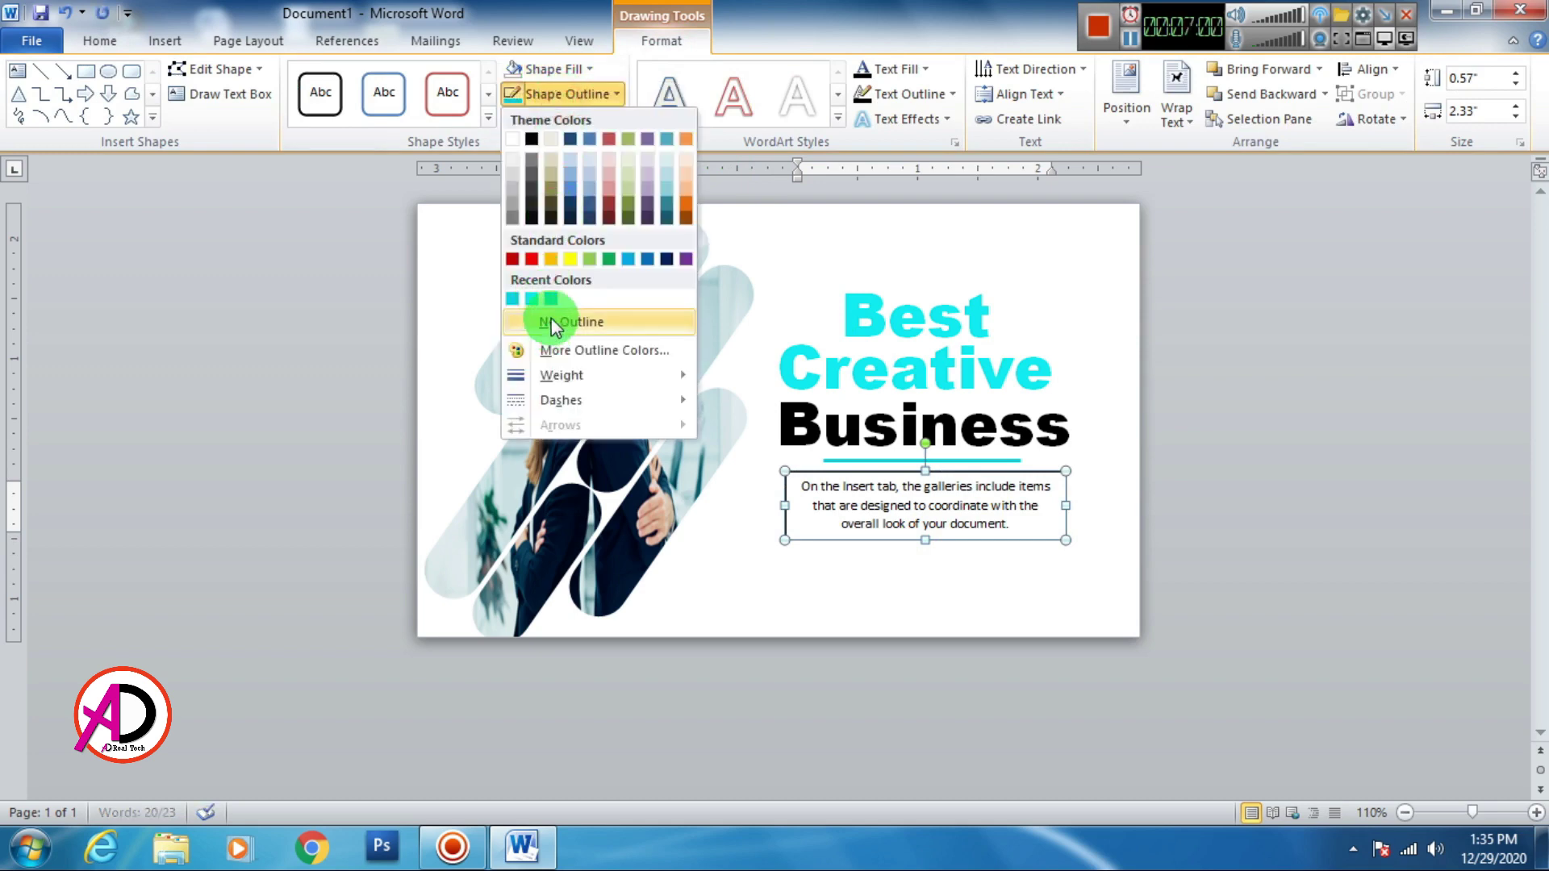
click(991, 605)
click(922, 499)
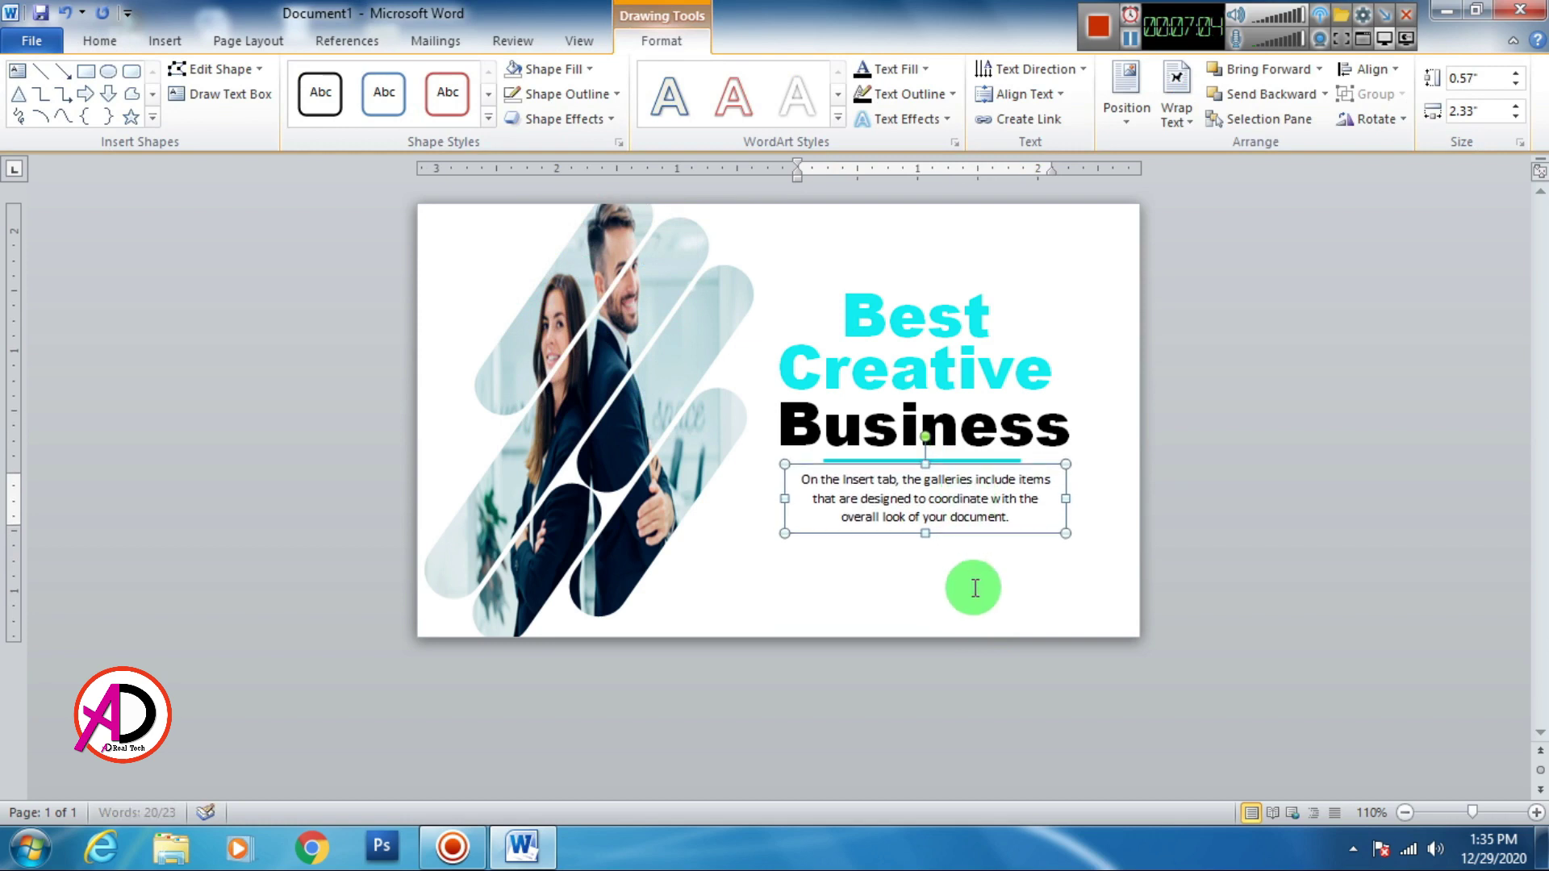
click(976, 585)
scroll(1001, 526, up, 2)
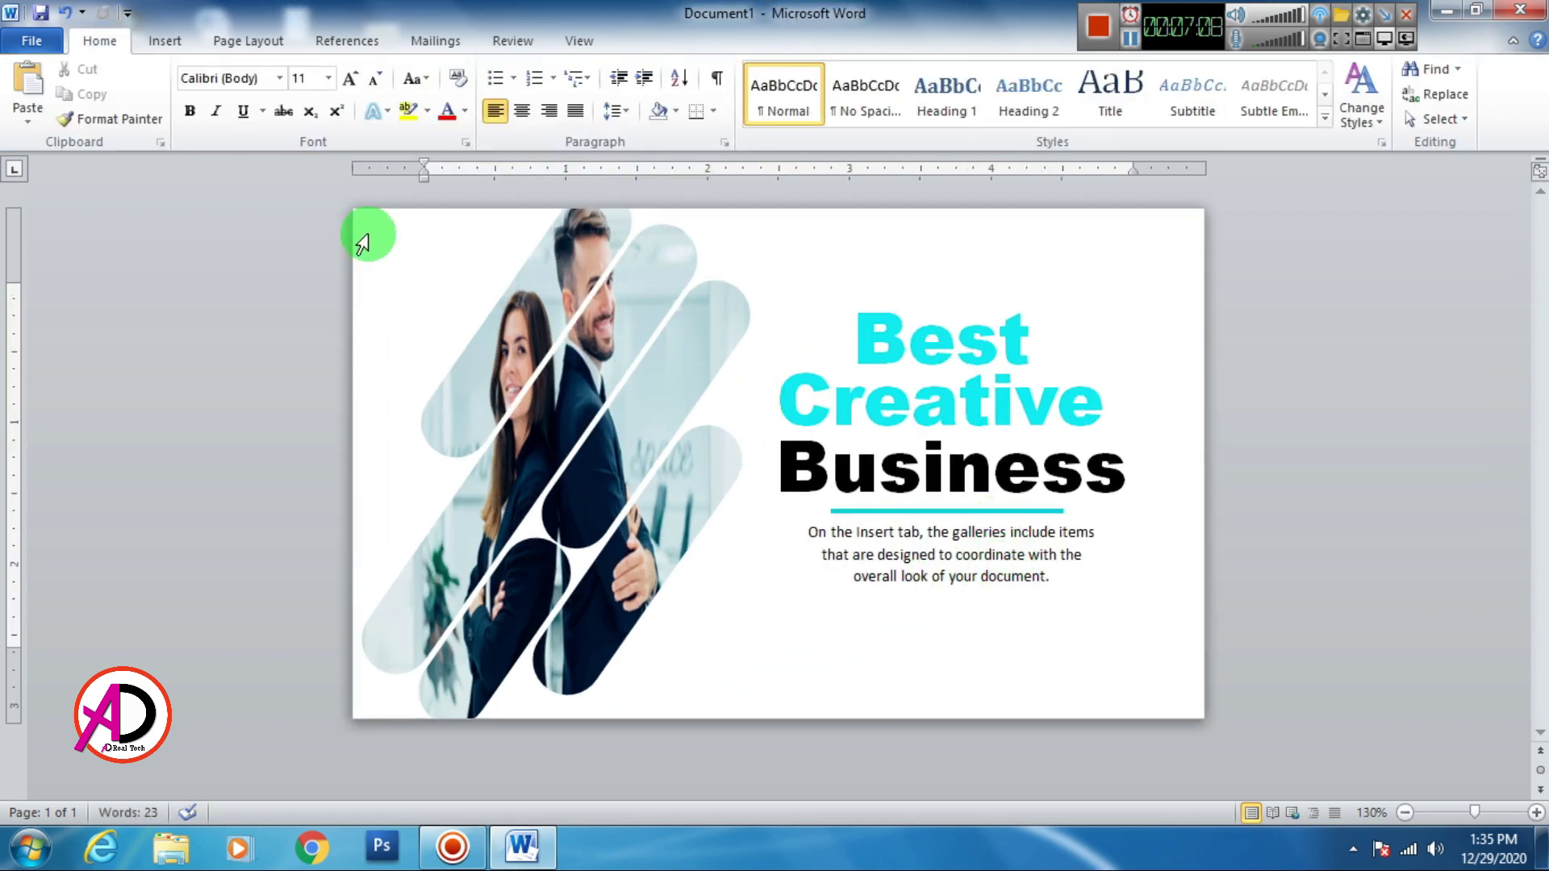
Step: Draw a narrow cyan rounded-rectangle button with no outline below the description
click(165, 40)
click(331, 105)
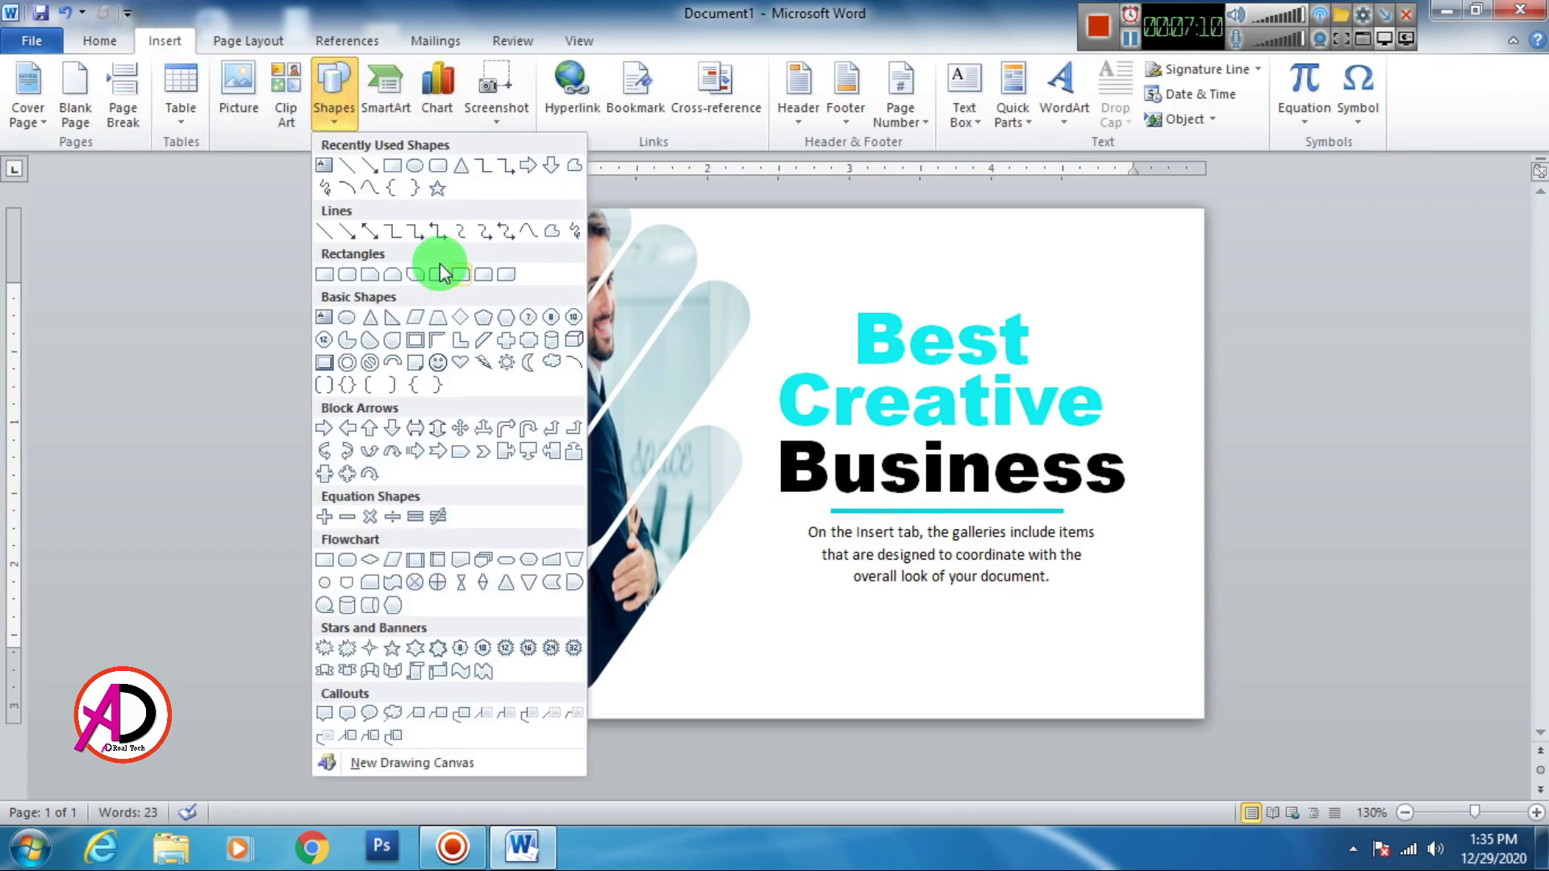
click(433, 162)
drag(864, 596, 1045, 638)
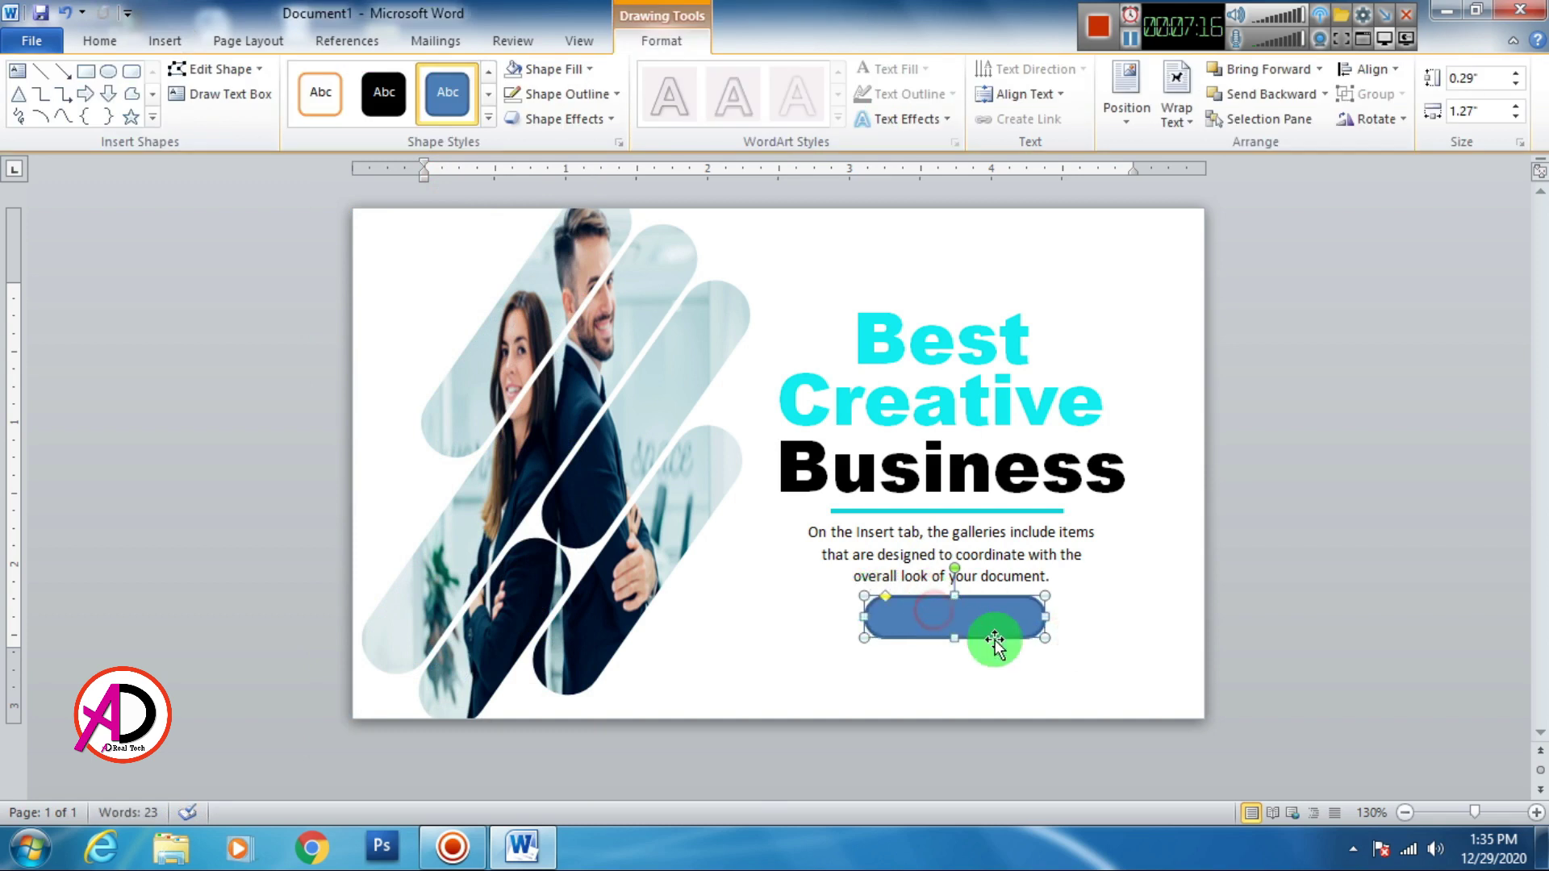
drag(1021, 619, 1004, 618)
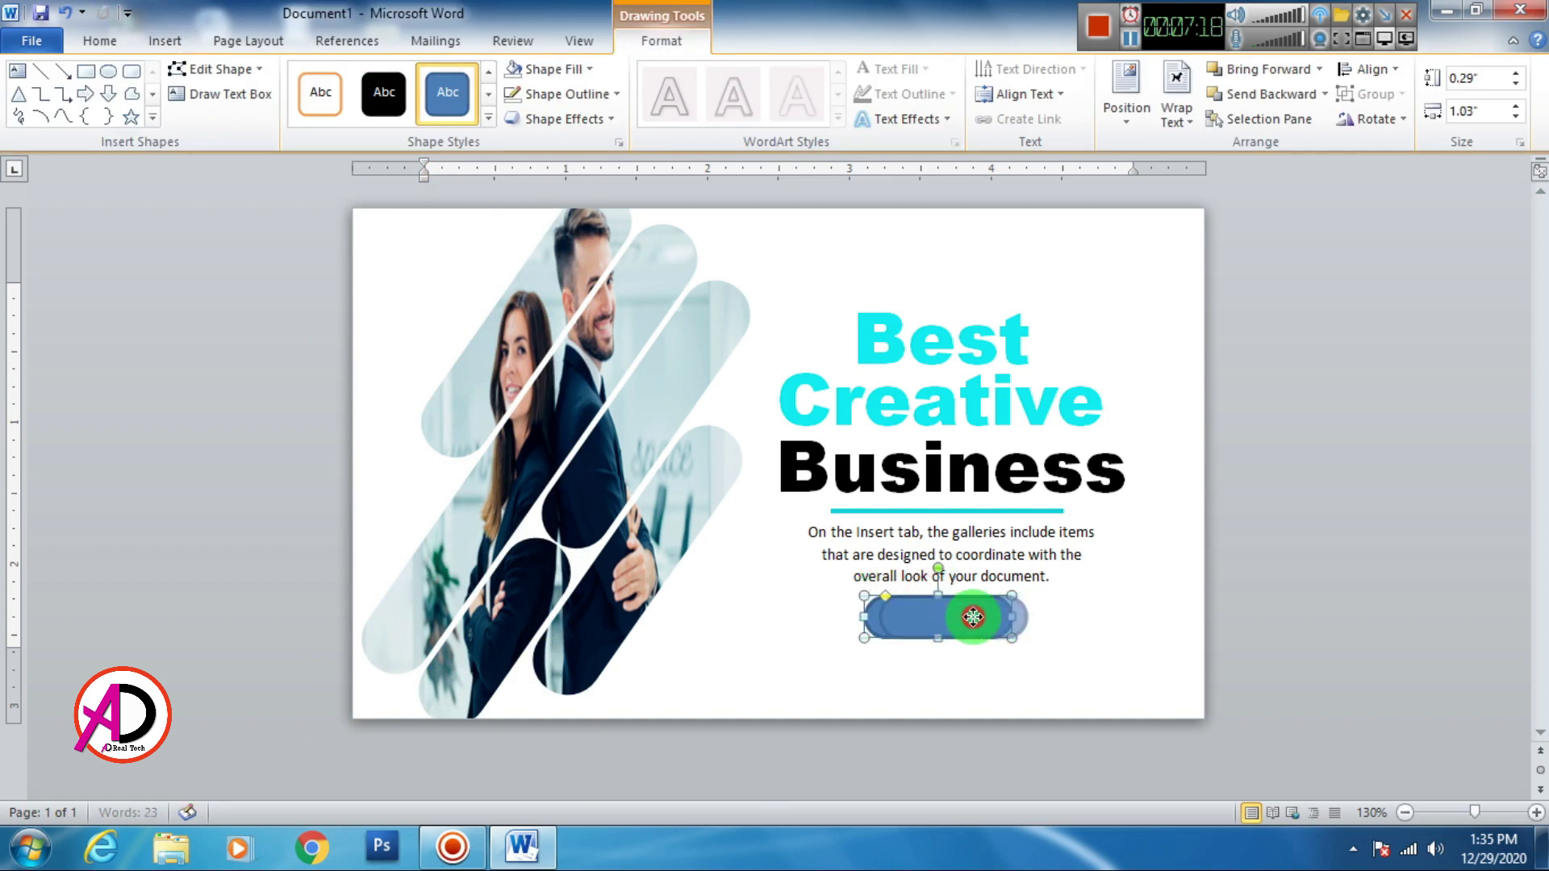
click(543, 69)
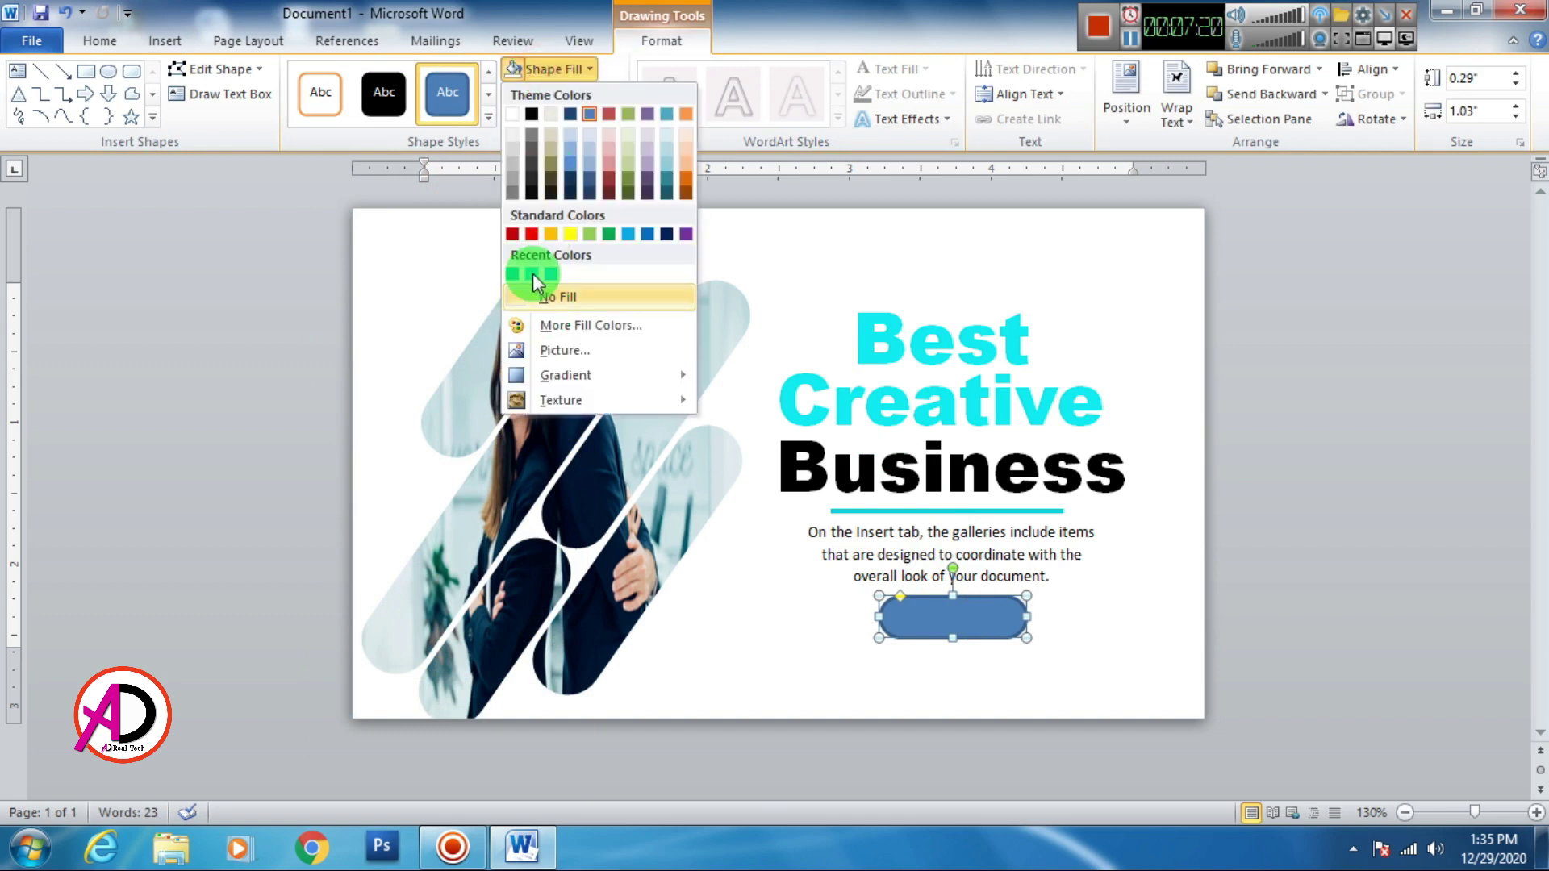
click(511, 274)
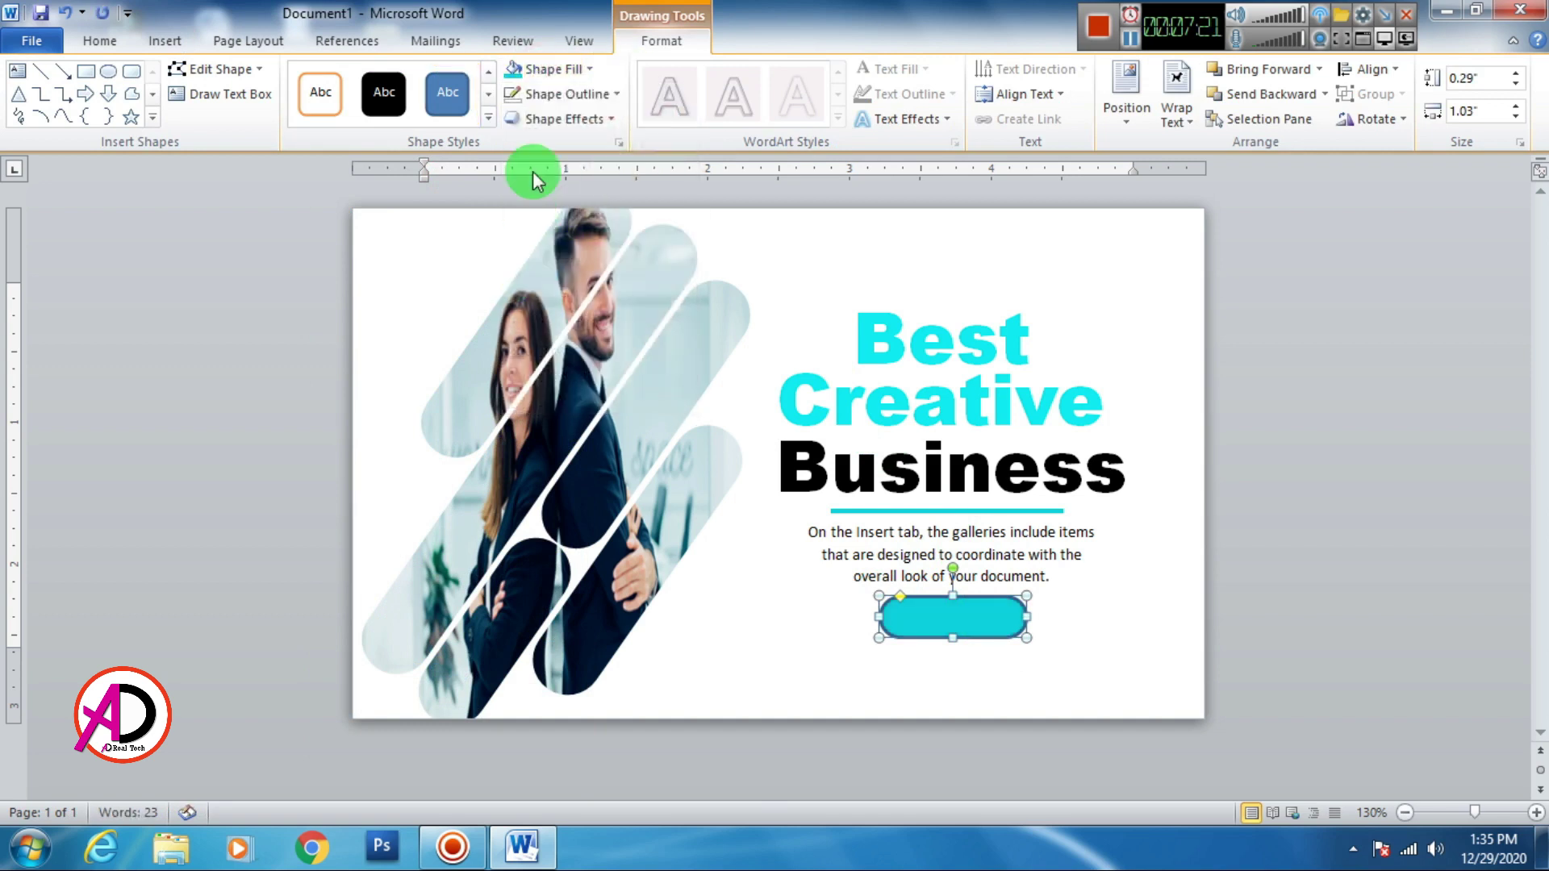
click(555, 93)
click(585, 321)
Step: Duplicate the 'Best' heading box and change its text to automatic dark colour in Calibri
click(907, 343)
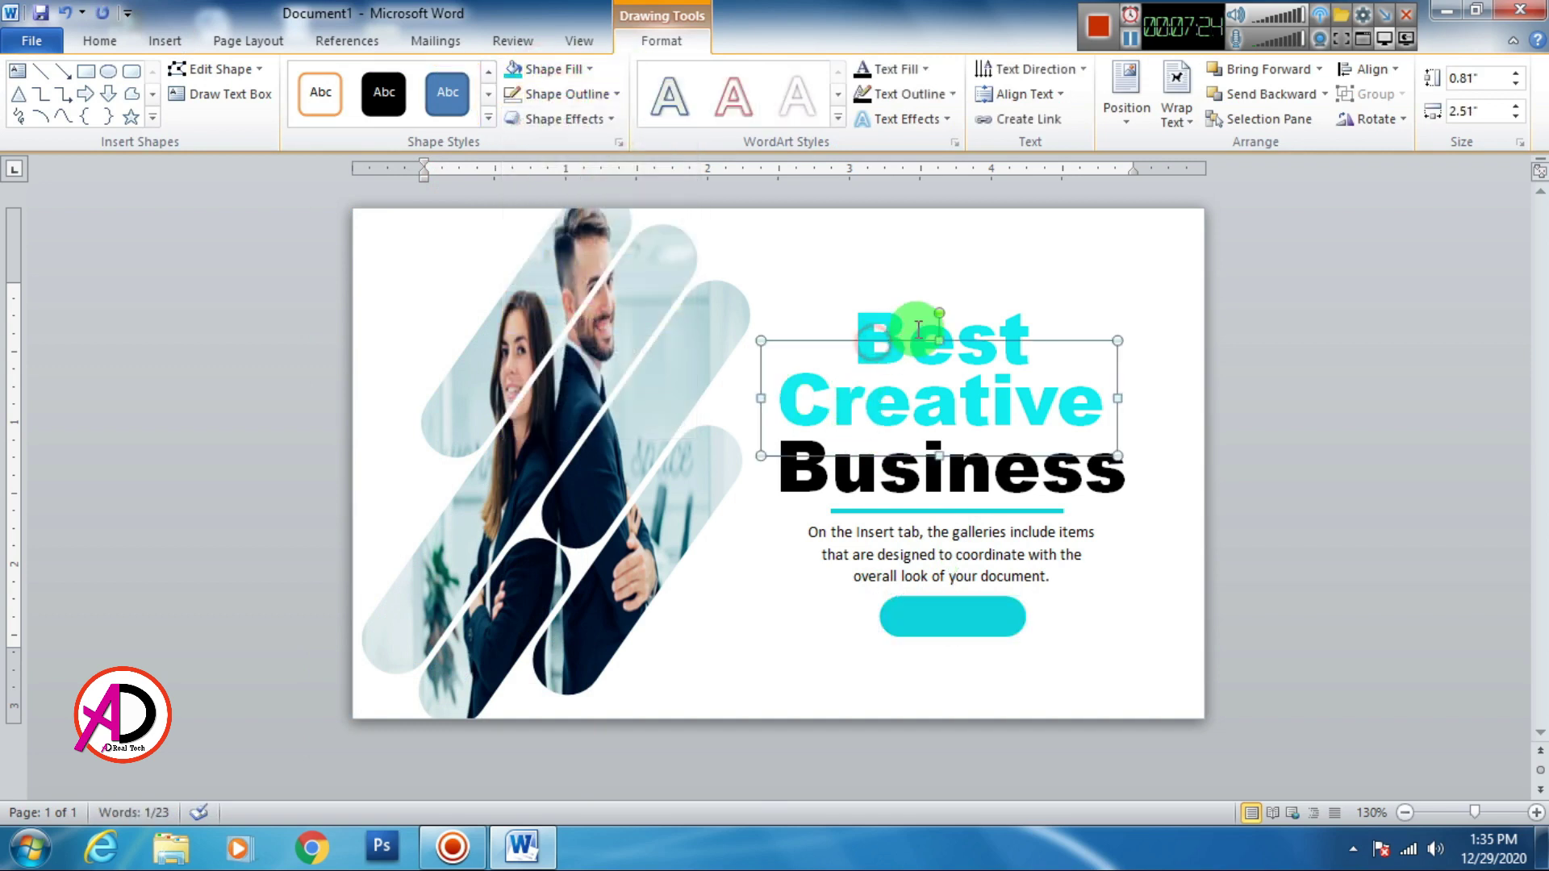
key(ctrl+c)
key(ctrl+v)
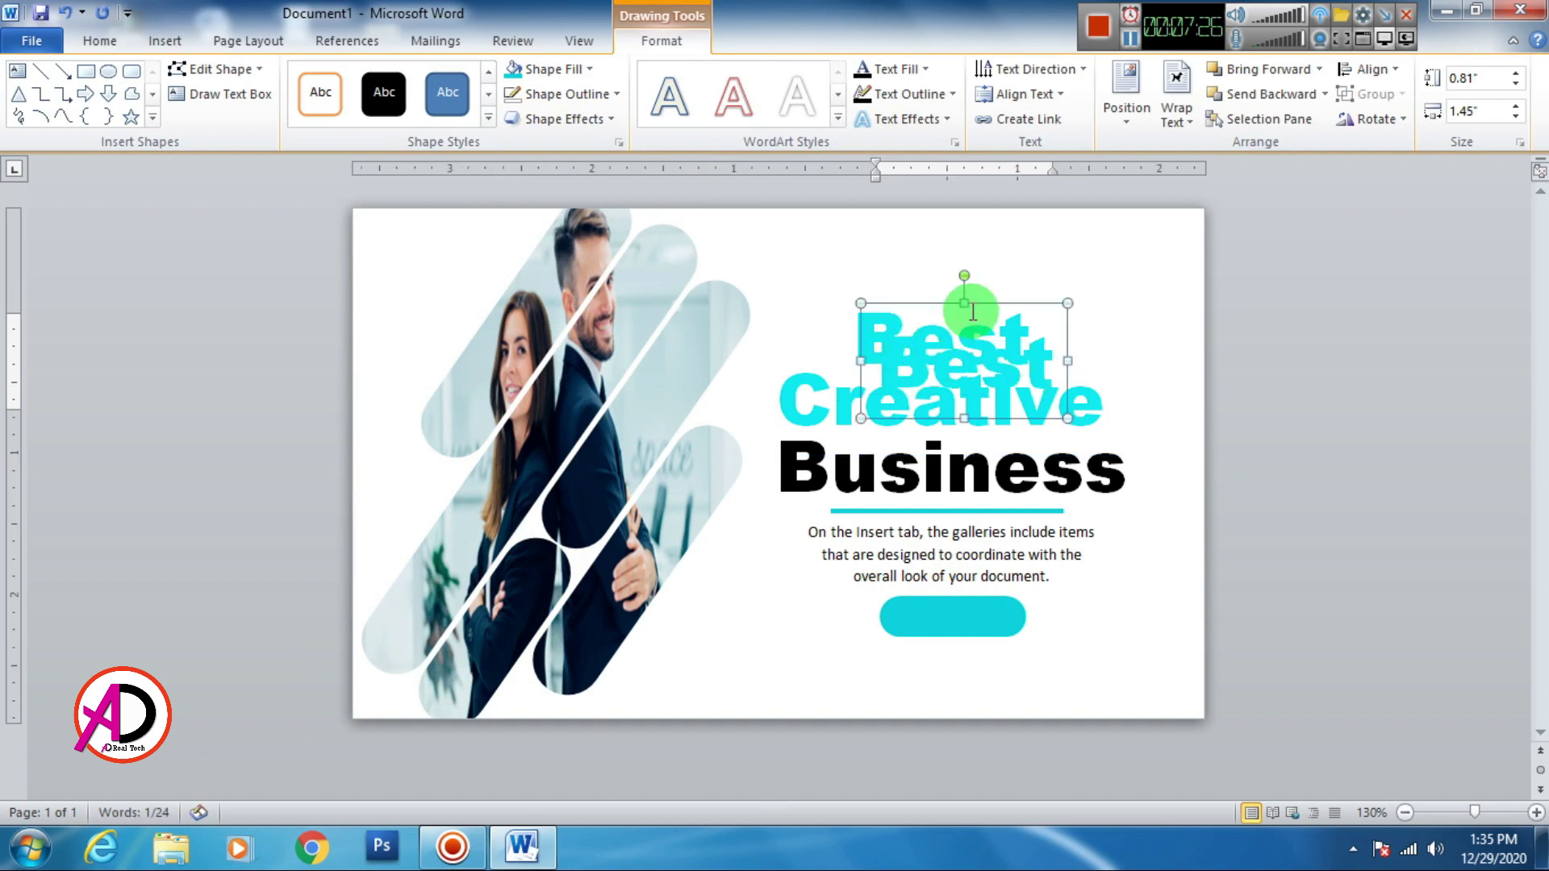
drag(807, 607, 807, 609)
double_click(863, 618)
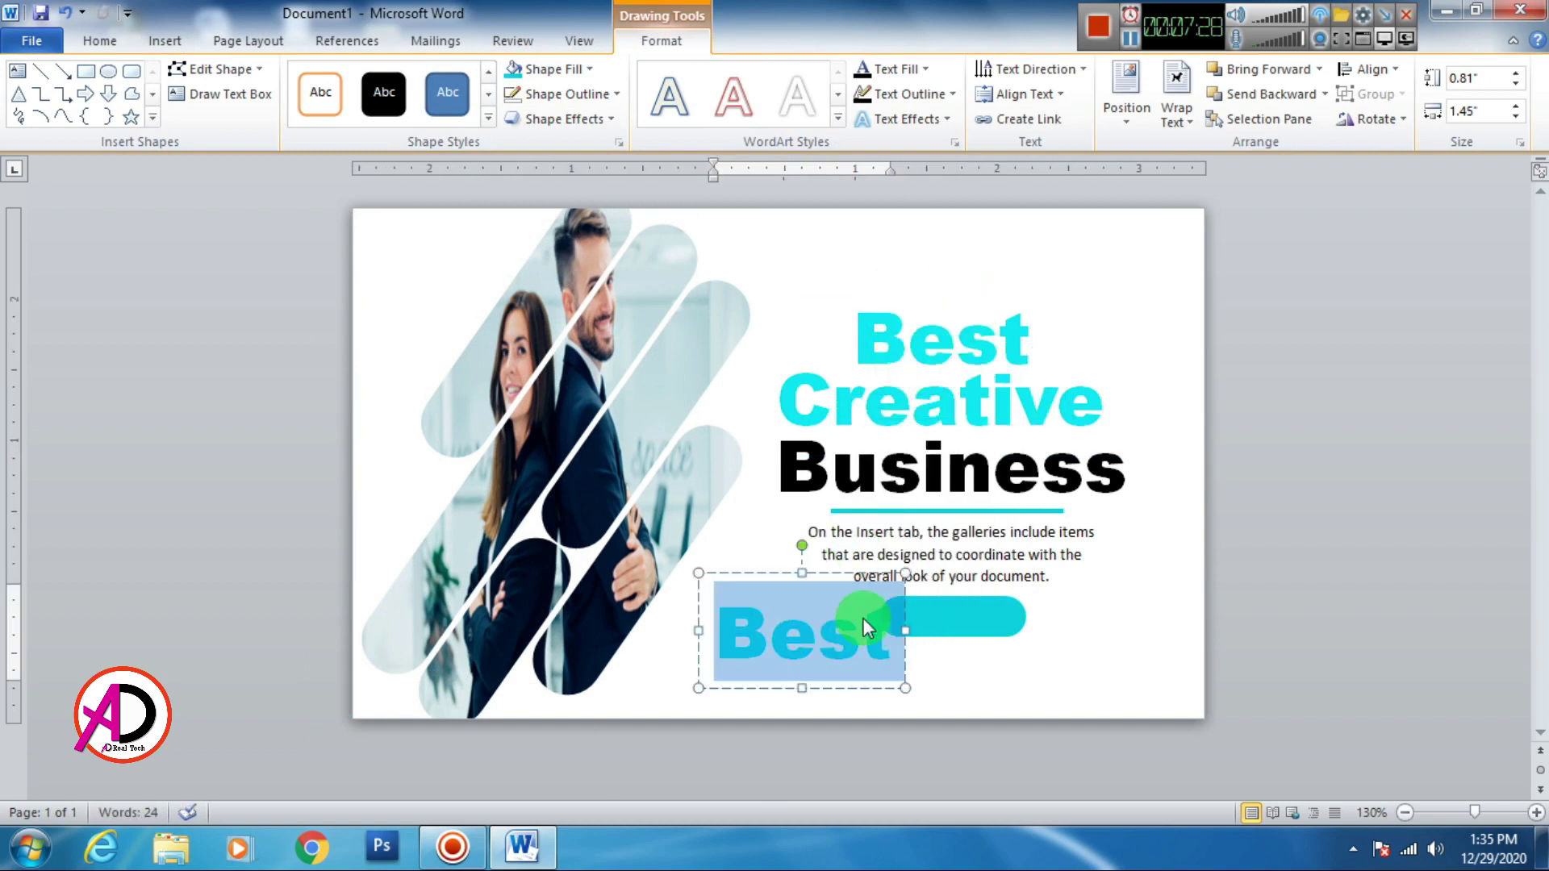
click(555, 76)
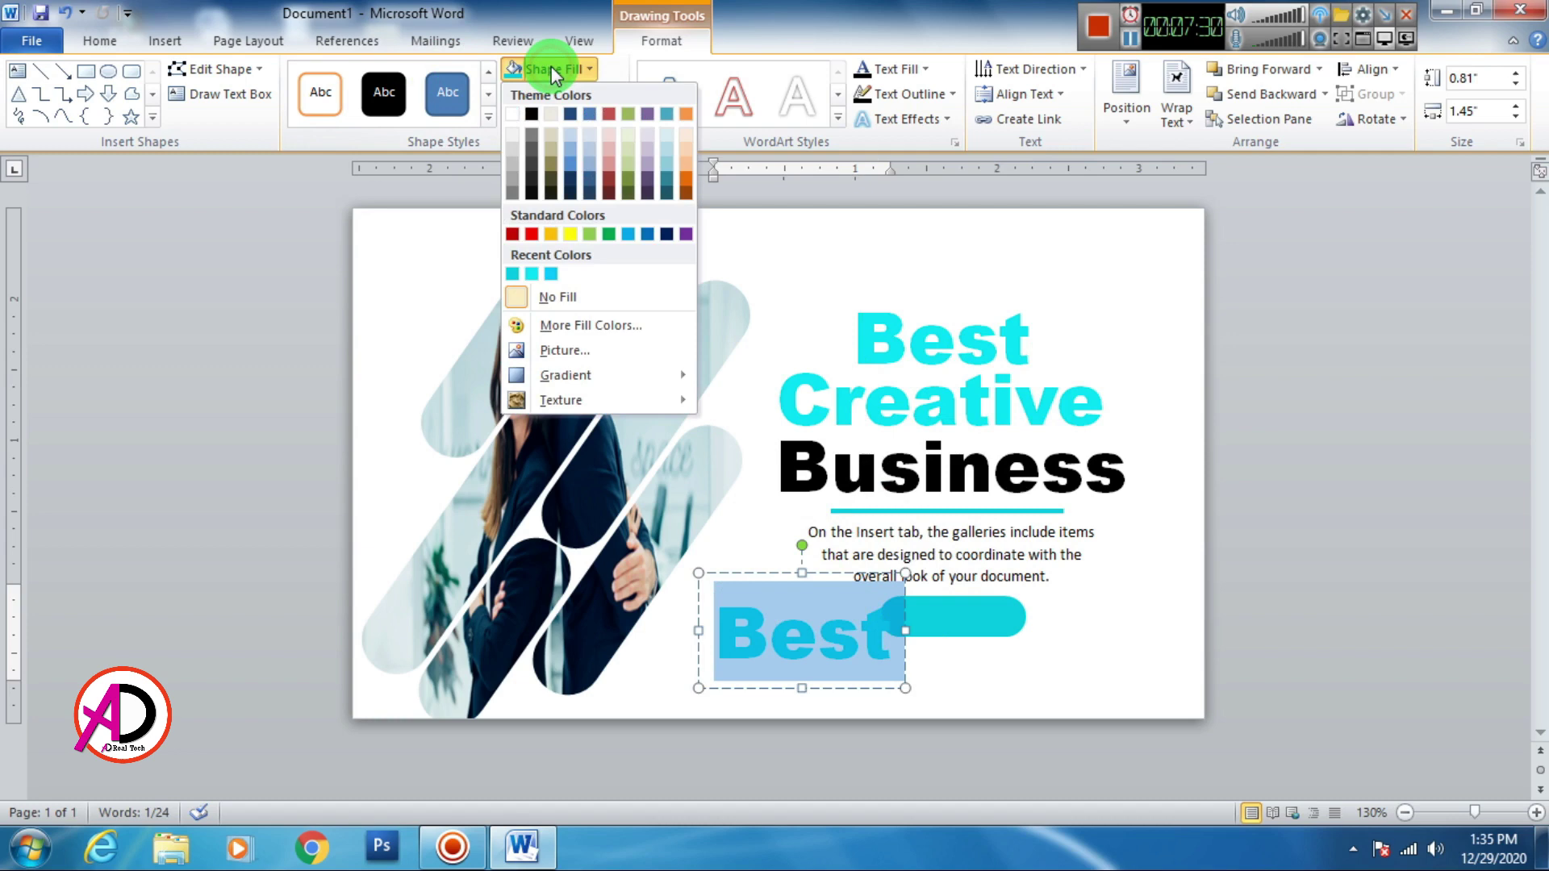
click(891, 71)
click(877, 98)
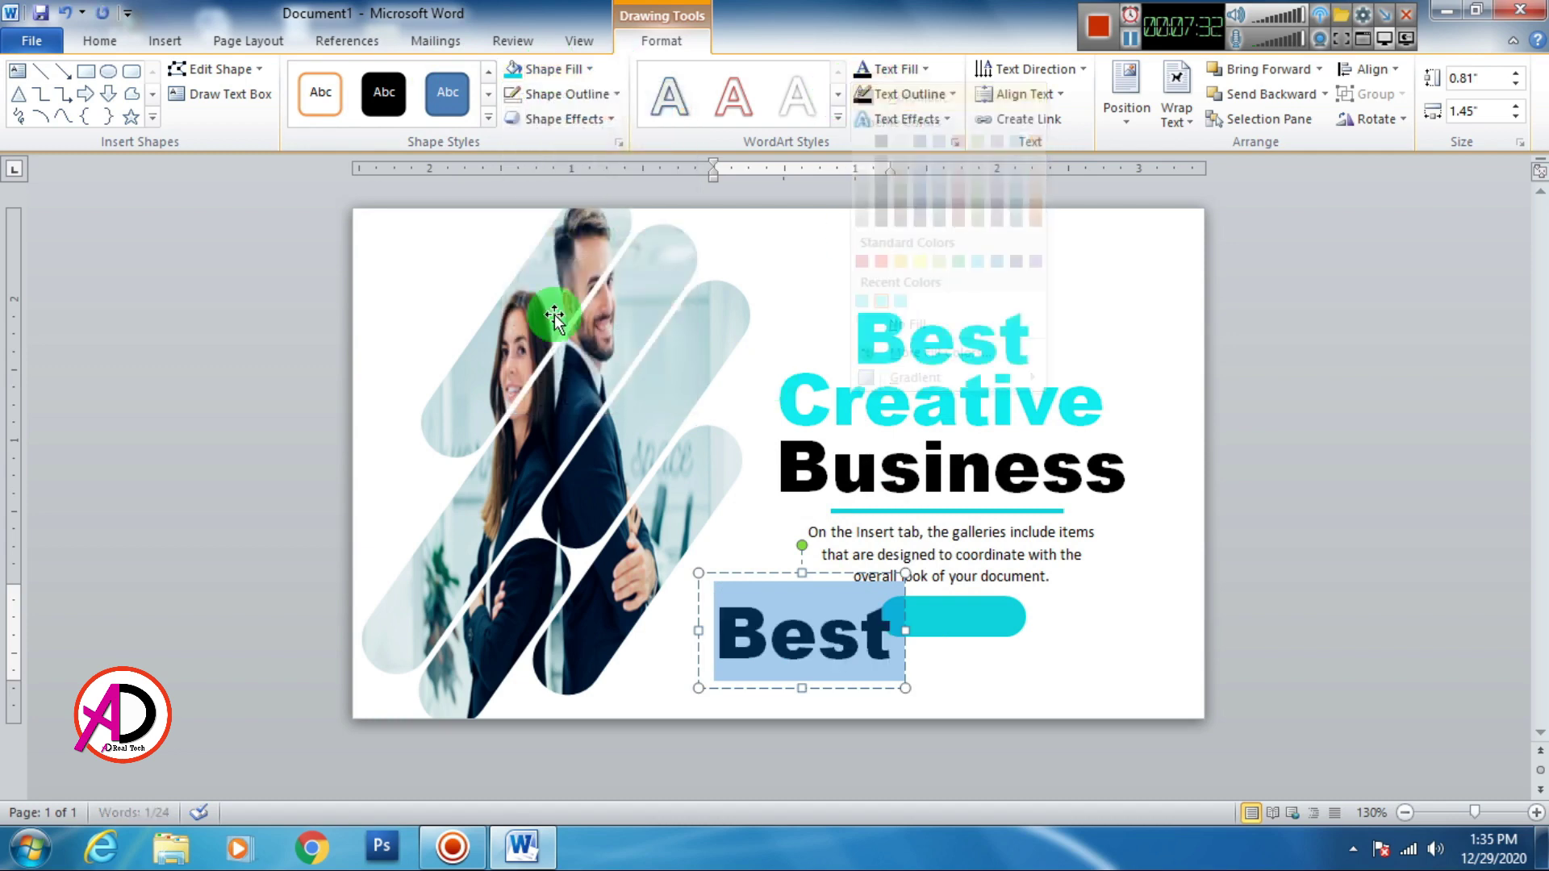
click(99, 42)
click(280, 79)
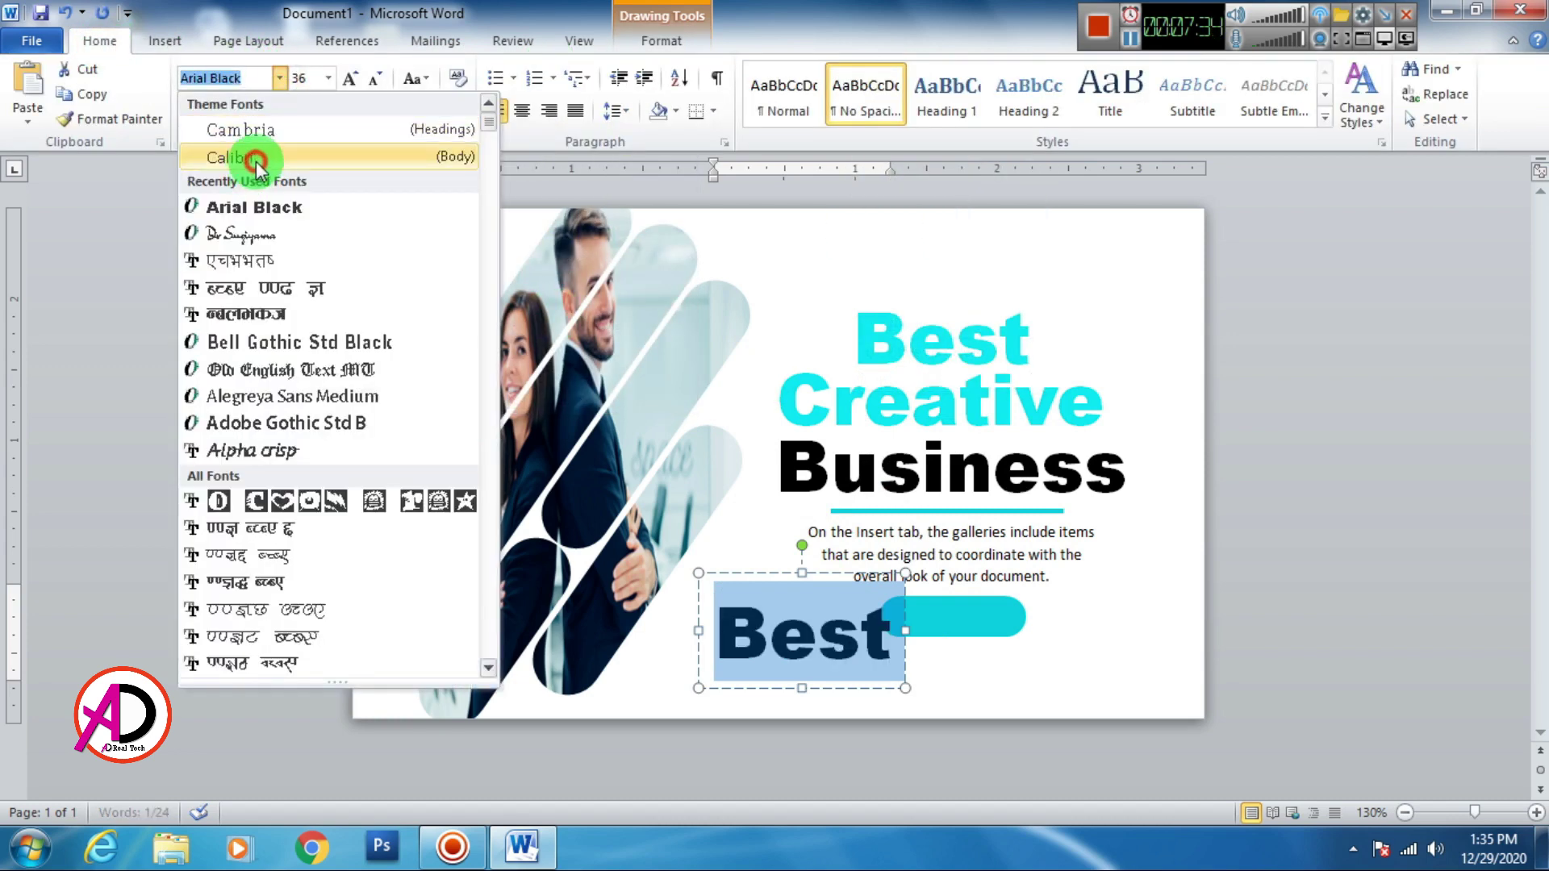
click(250, 160)
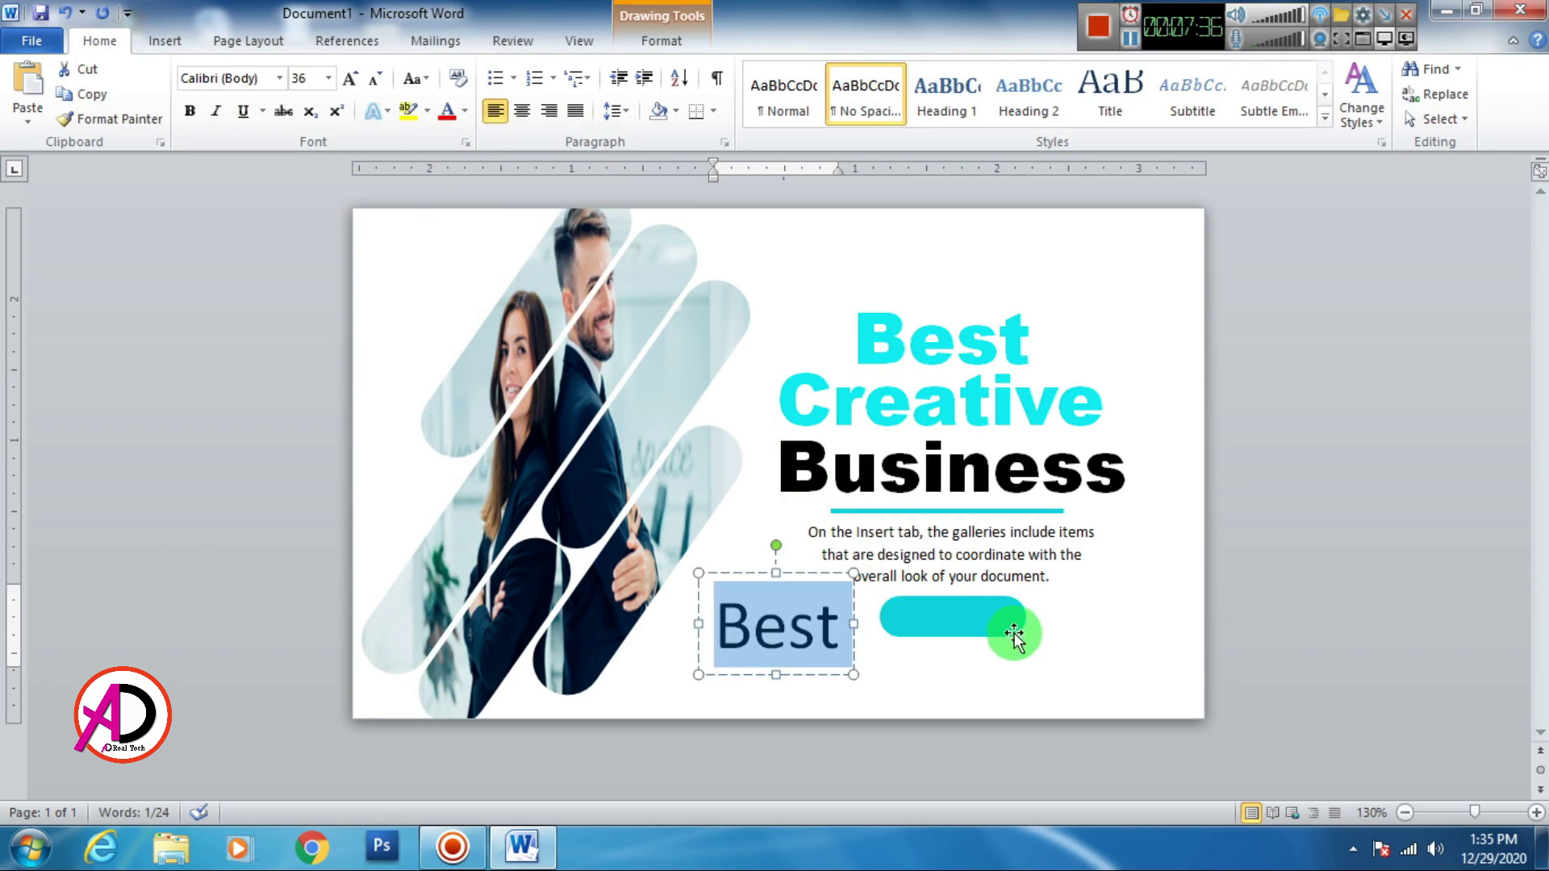
Step: Retype the duplicate as 'Loem More' and make it bold at 12 pt
text(L)
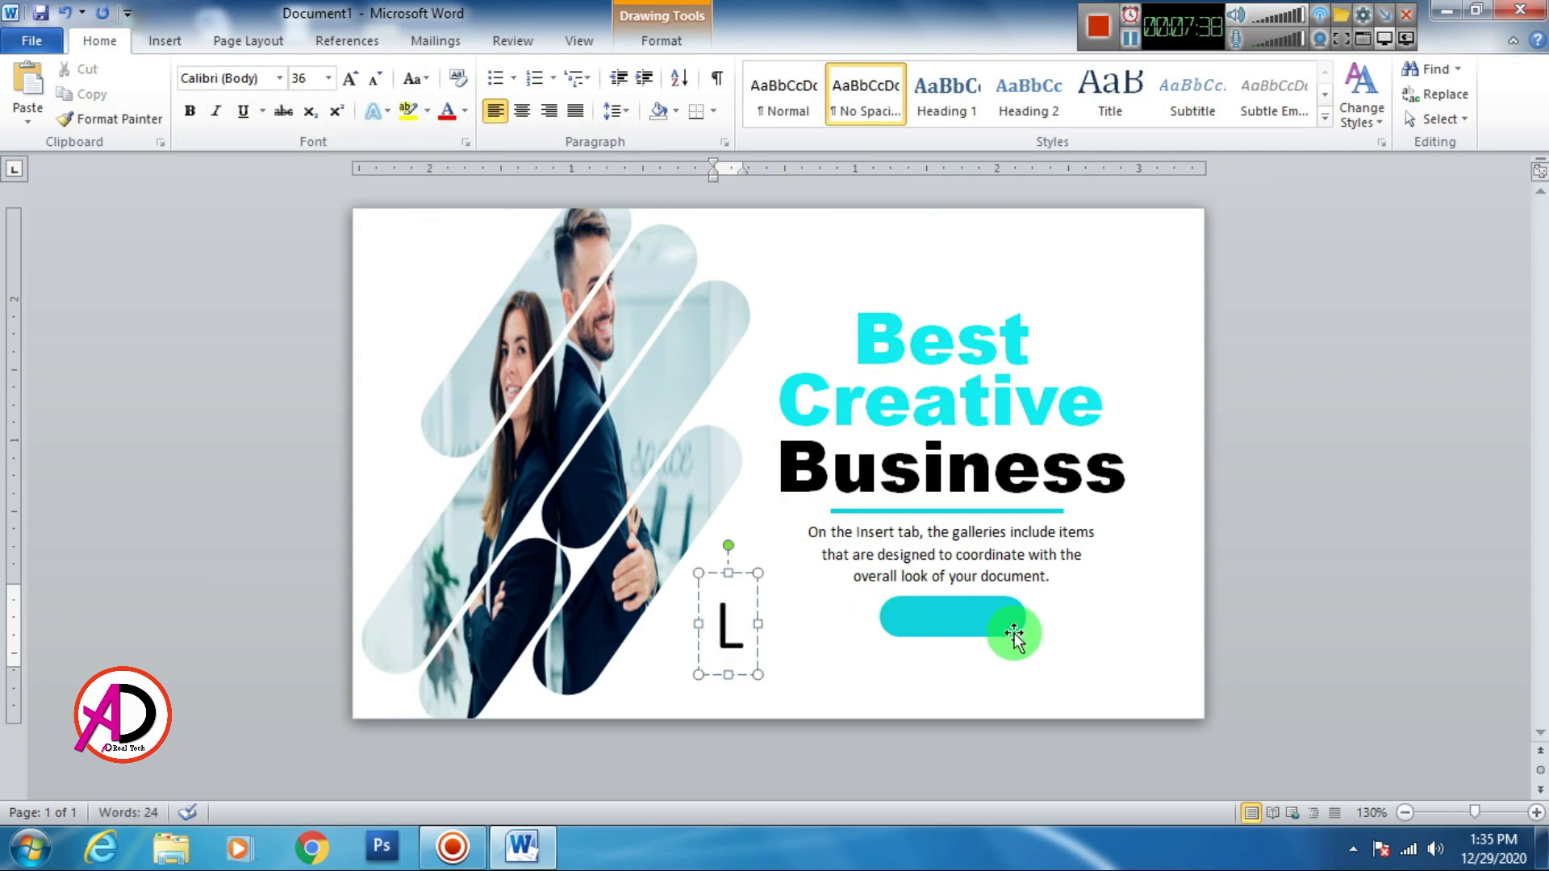
text(oem)
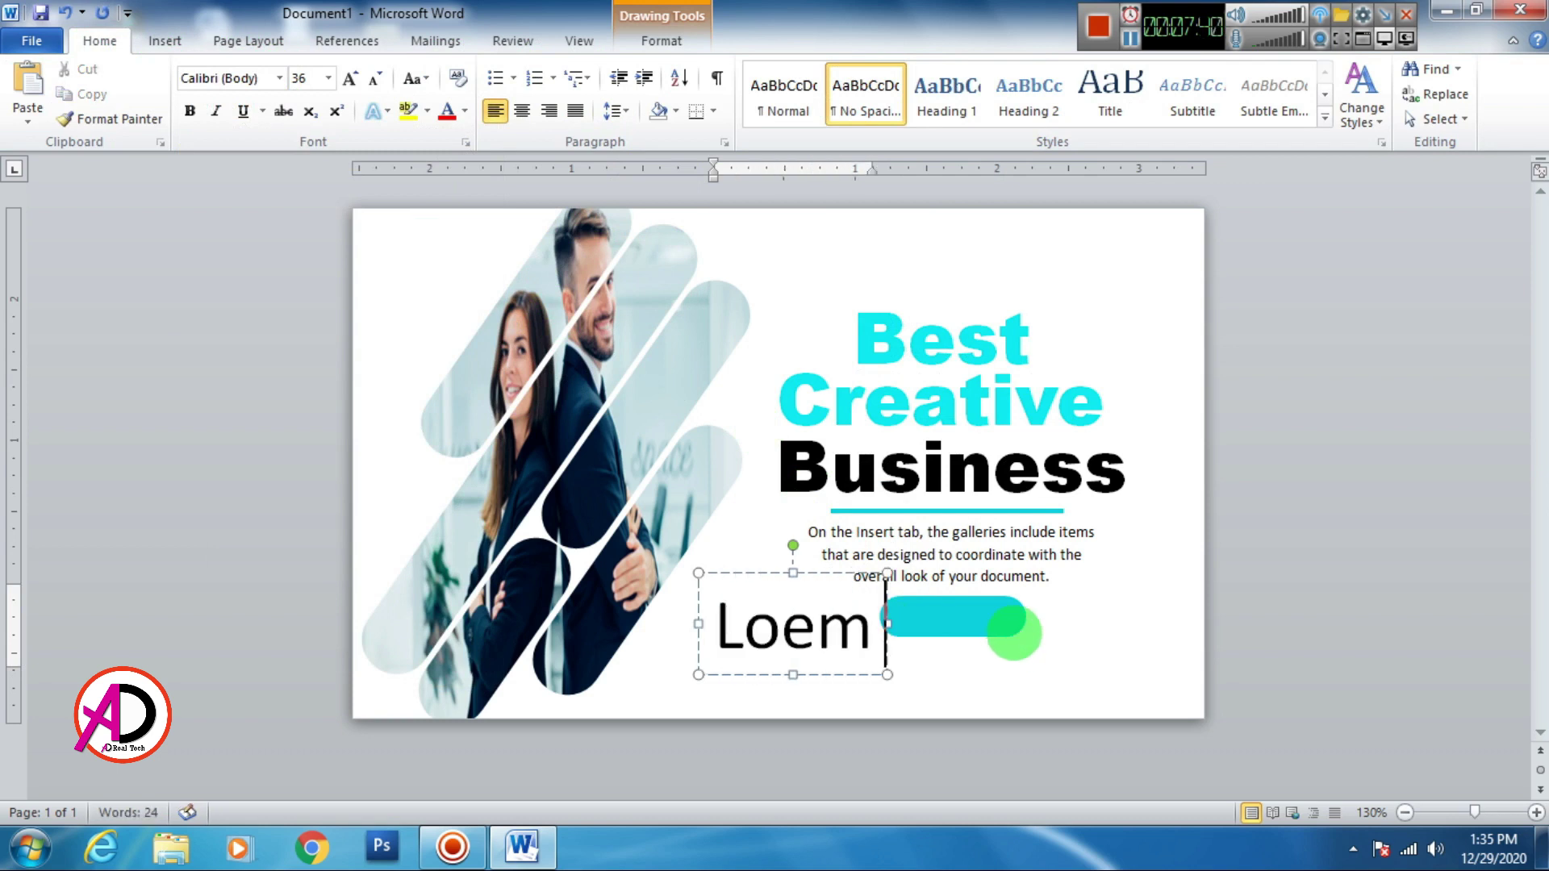
text( More)
key(ctrl+a)
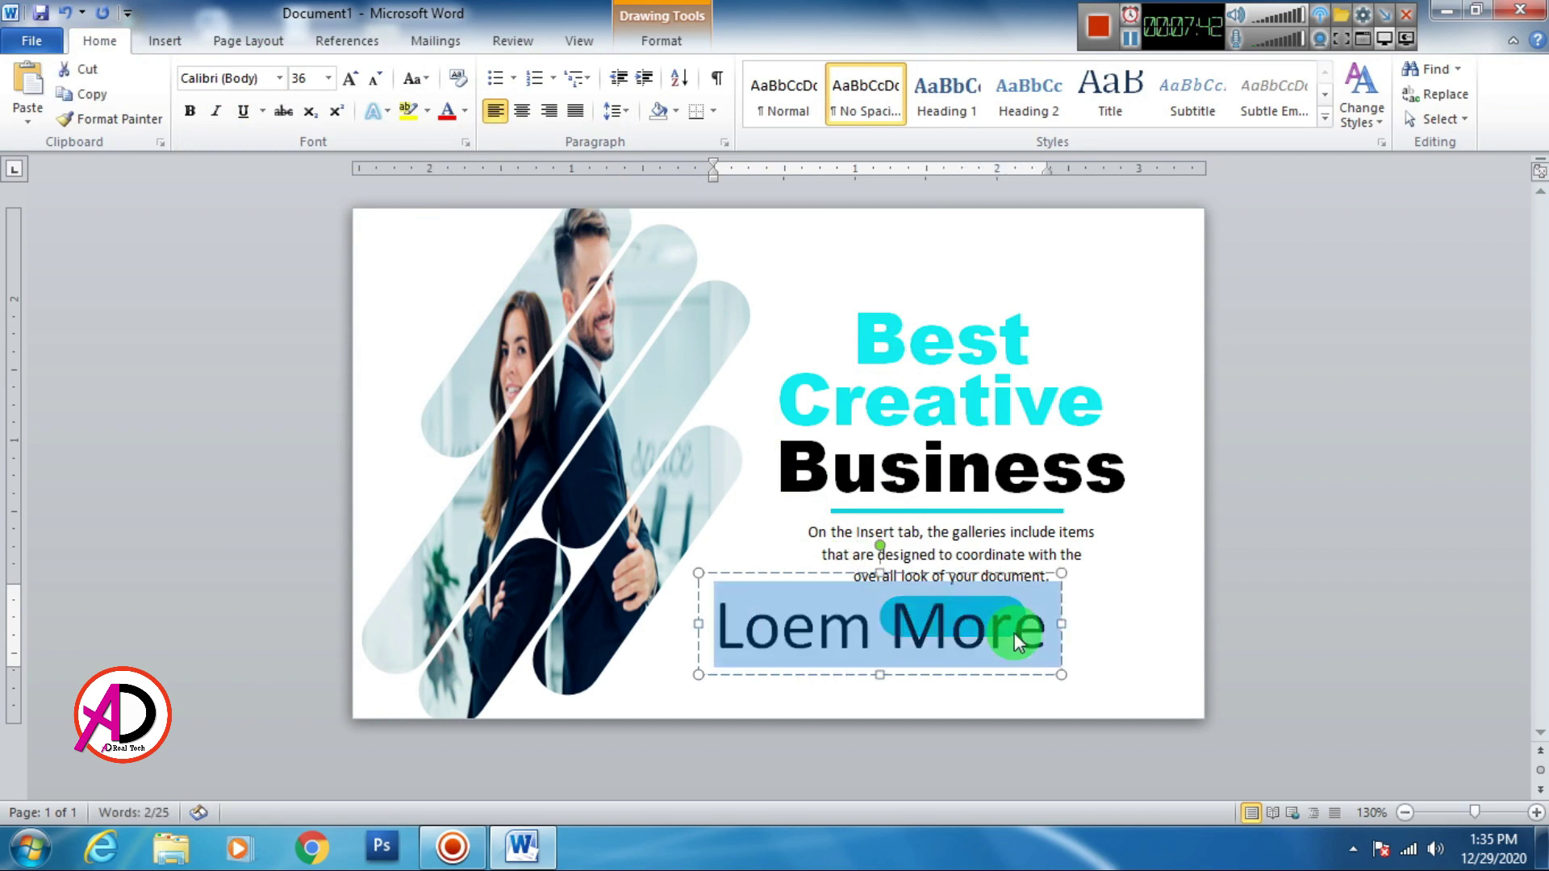
click(189, 112)
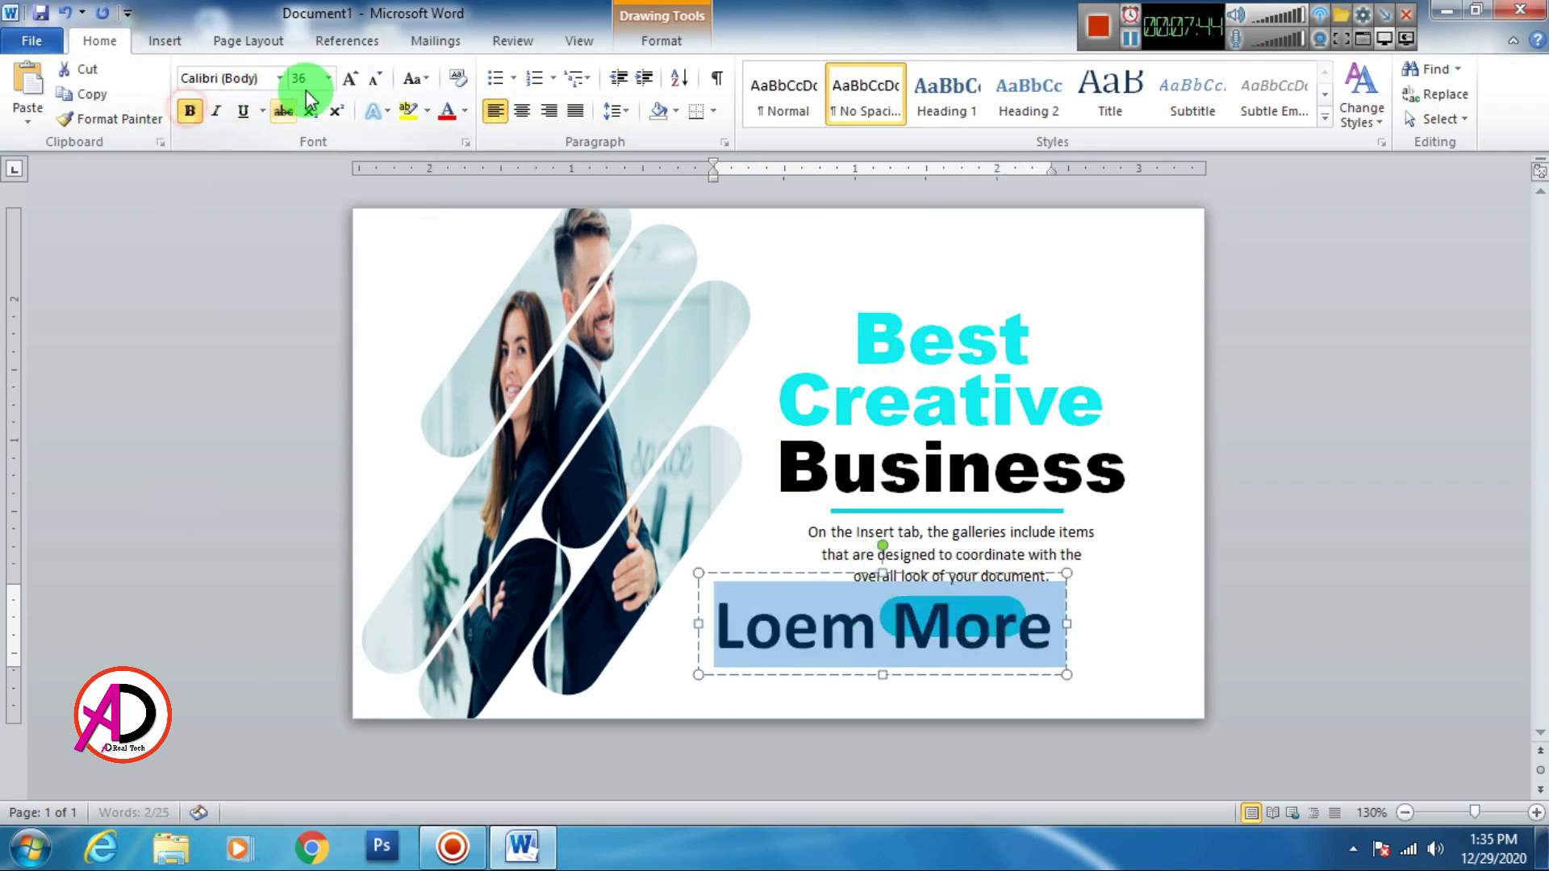
click(371, 84)
click(371, 85)
click(371, 85)
click(371, 85)
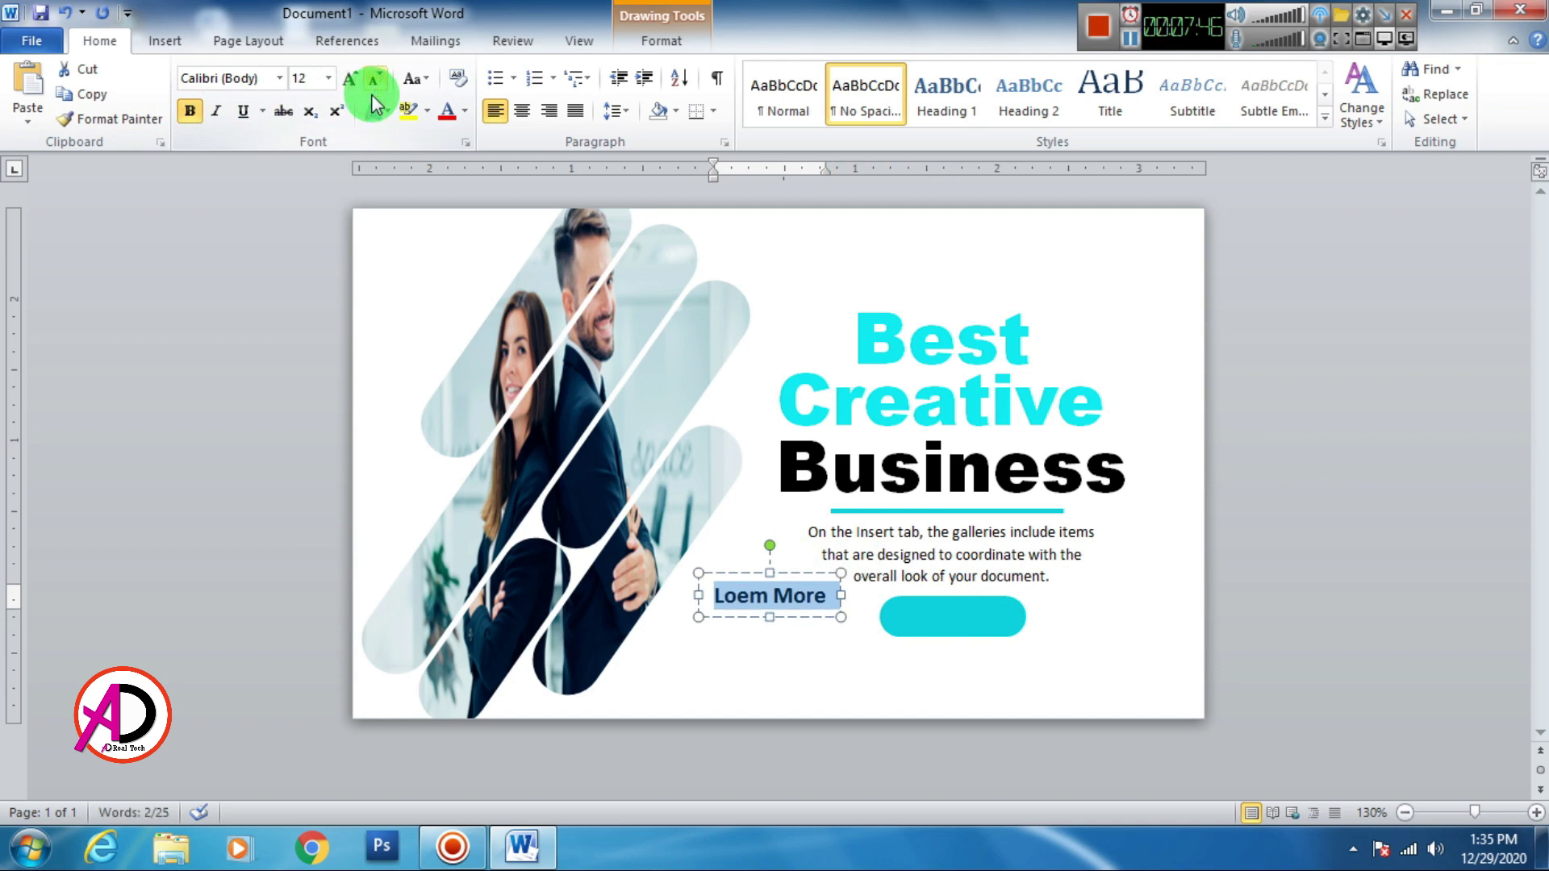
Step: Position the 'Loem More' label centred on the cyan button
click(743, 591)
drag(736, 574, 917, 597)
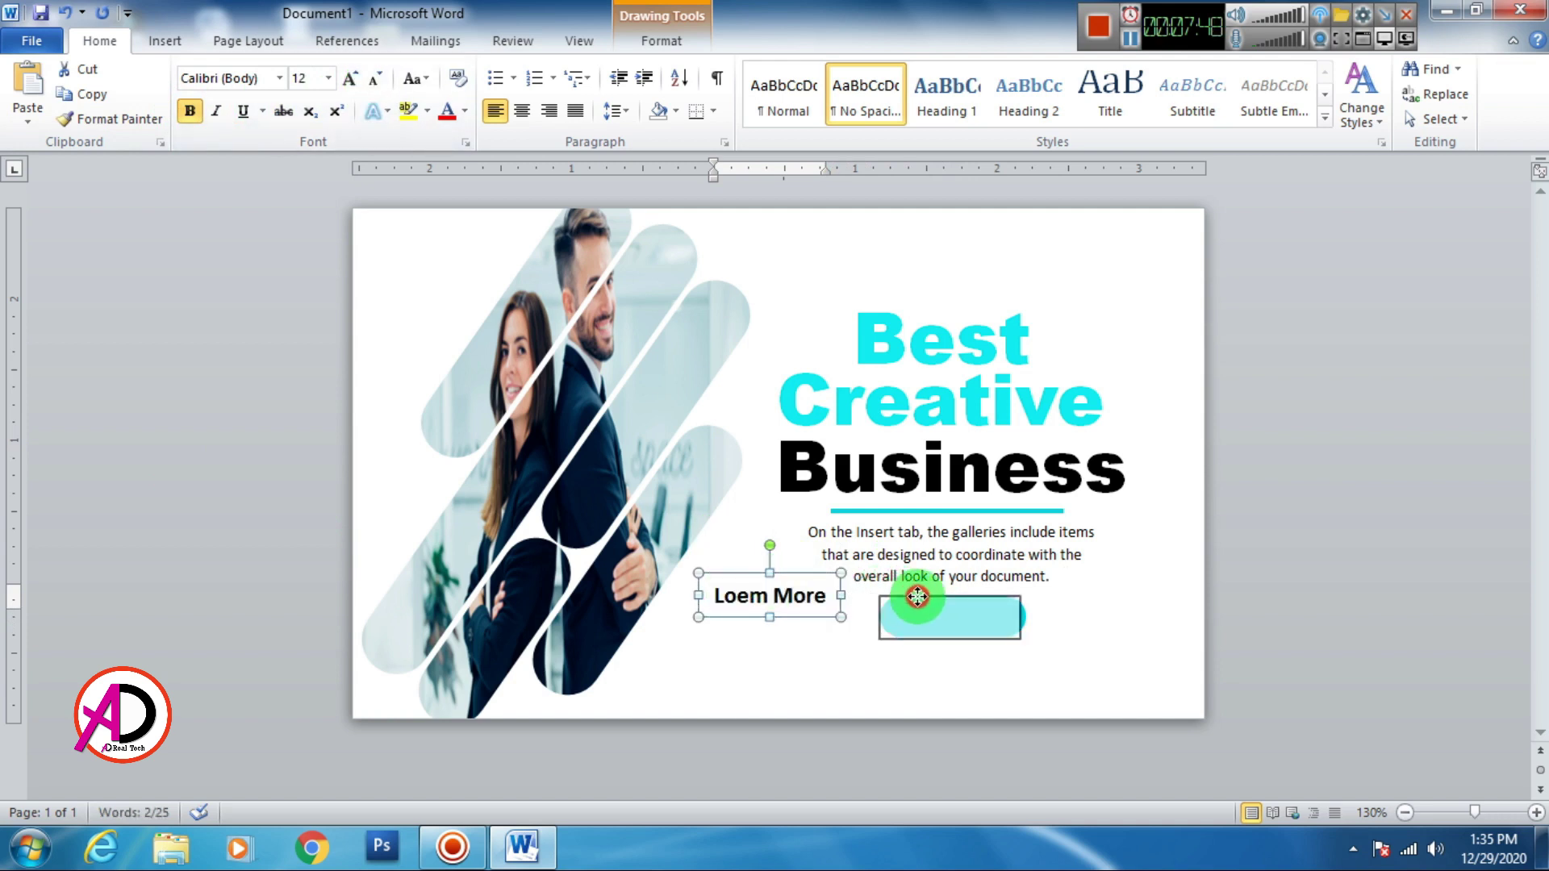
key(ctrl+Up)
key(ctrl+Up)
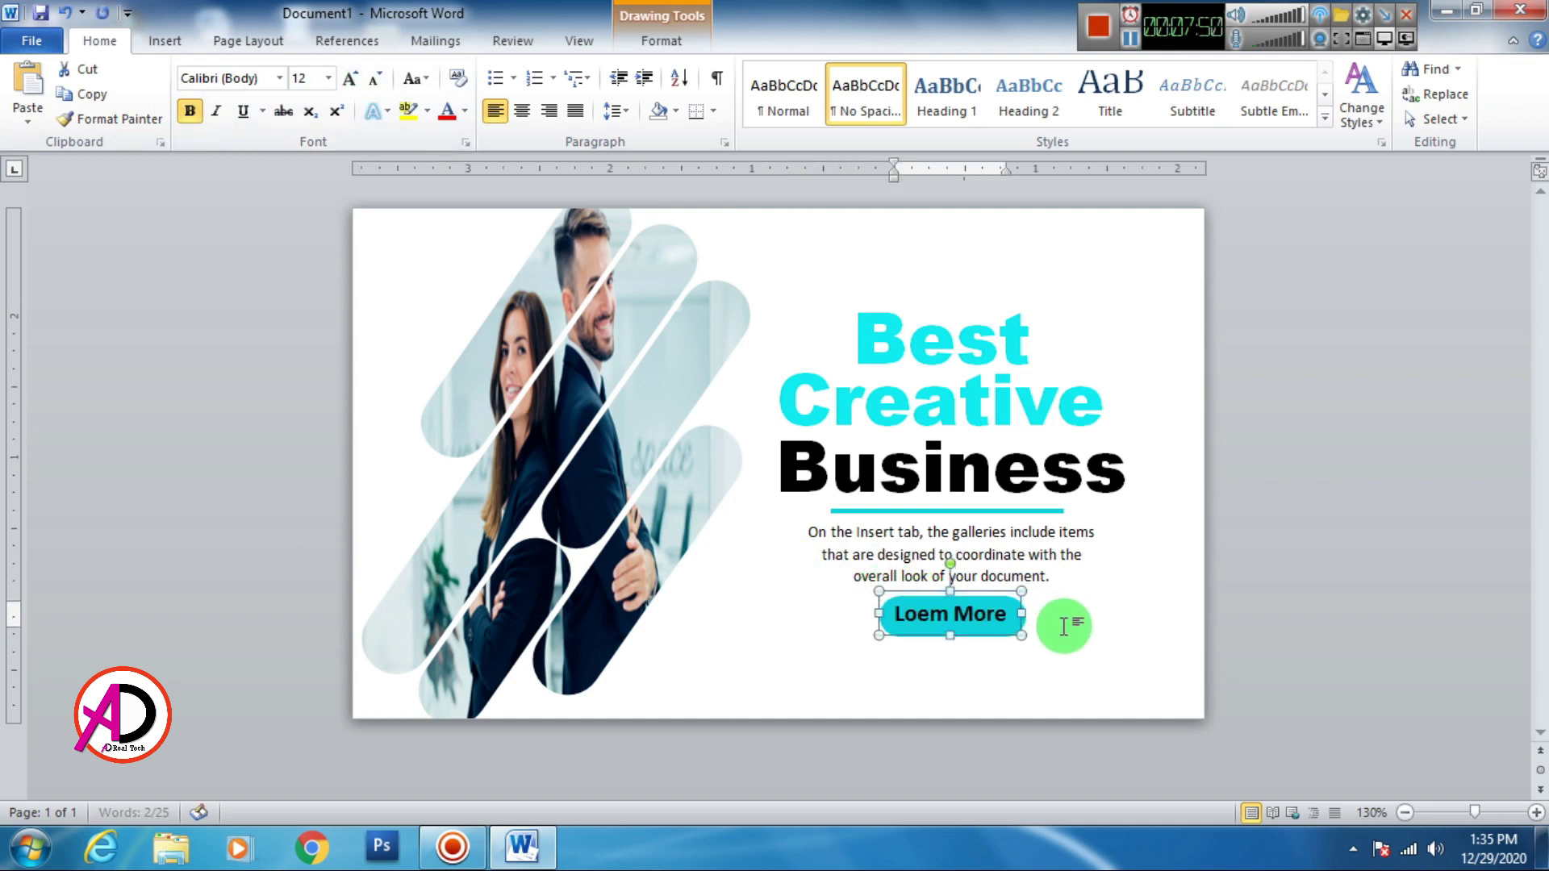
key(ctrl+Right)
click(1104, 659)
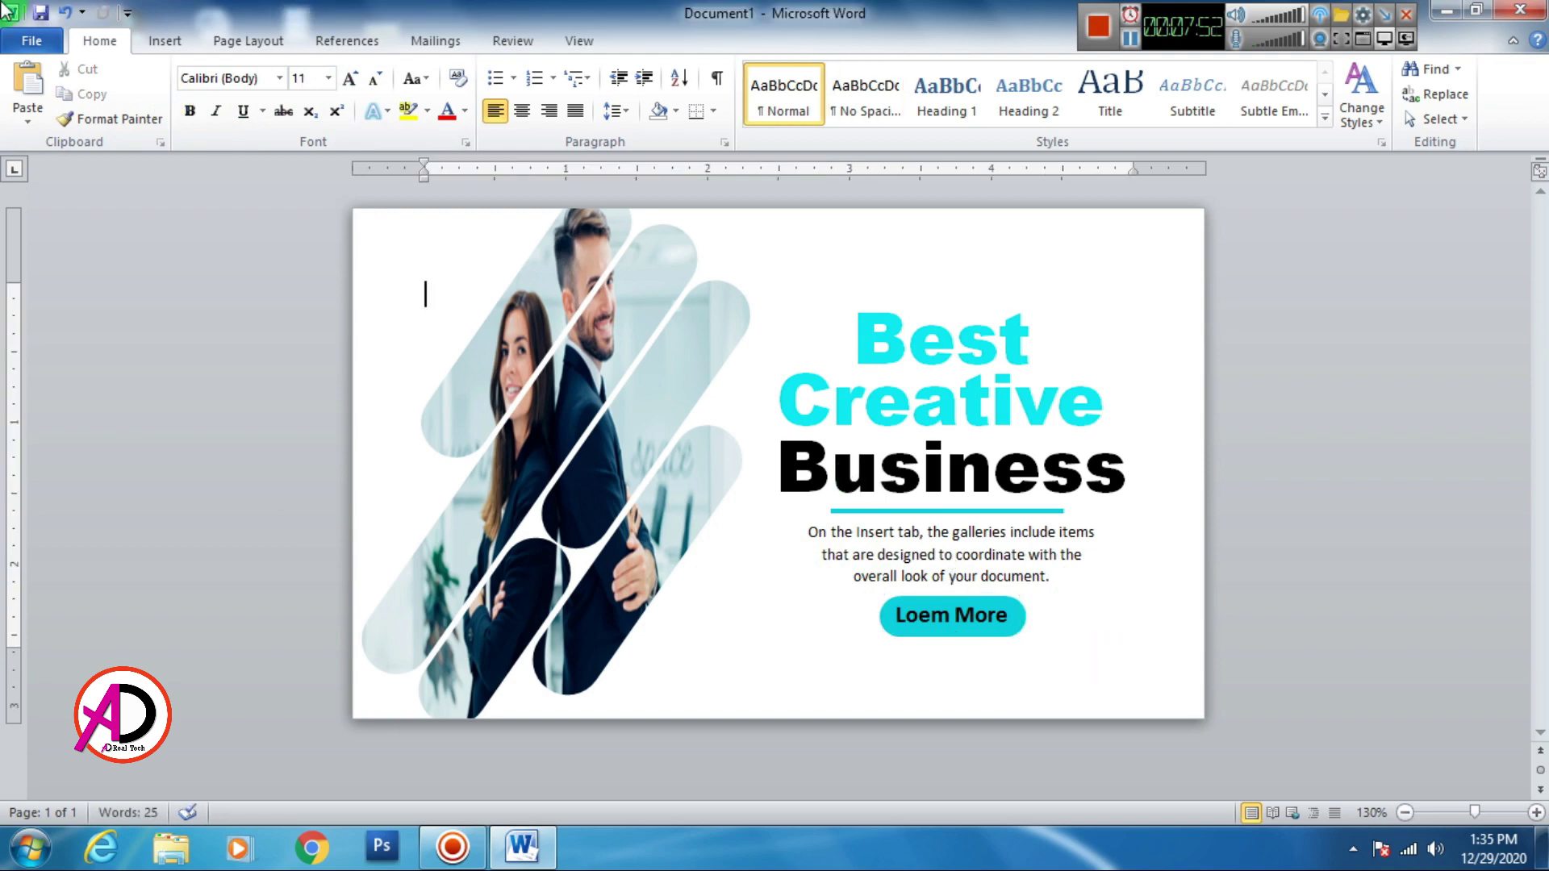
Step: Insert the location icon picture from the Desktop's Tools folder
click(163, 40)
click(233, 81)
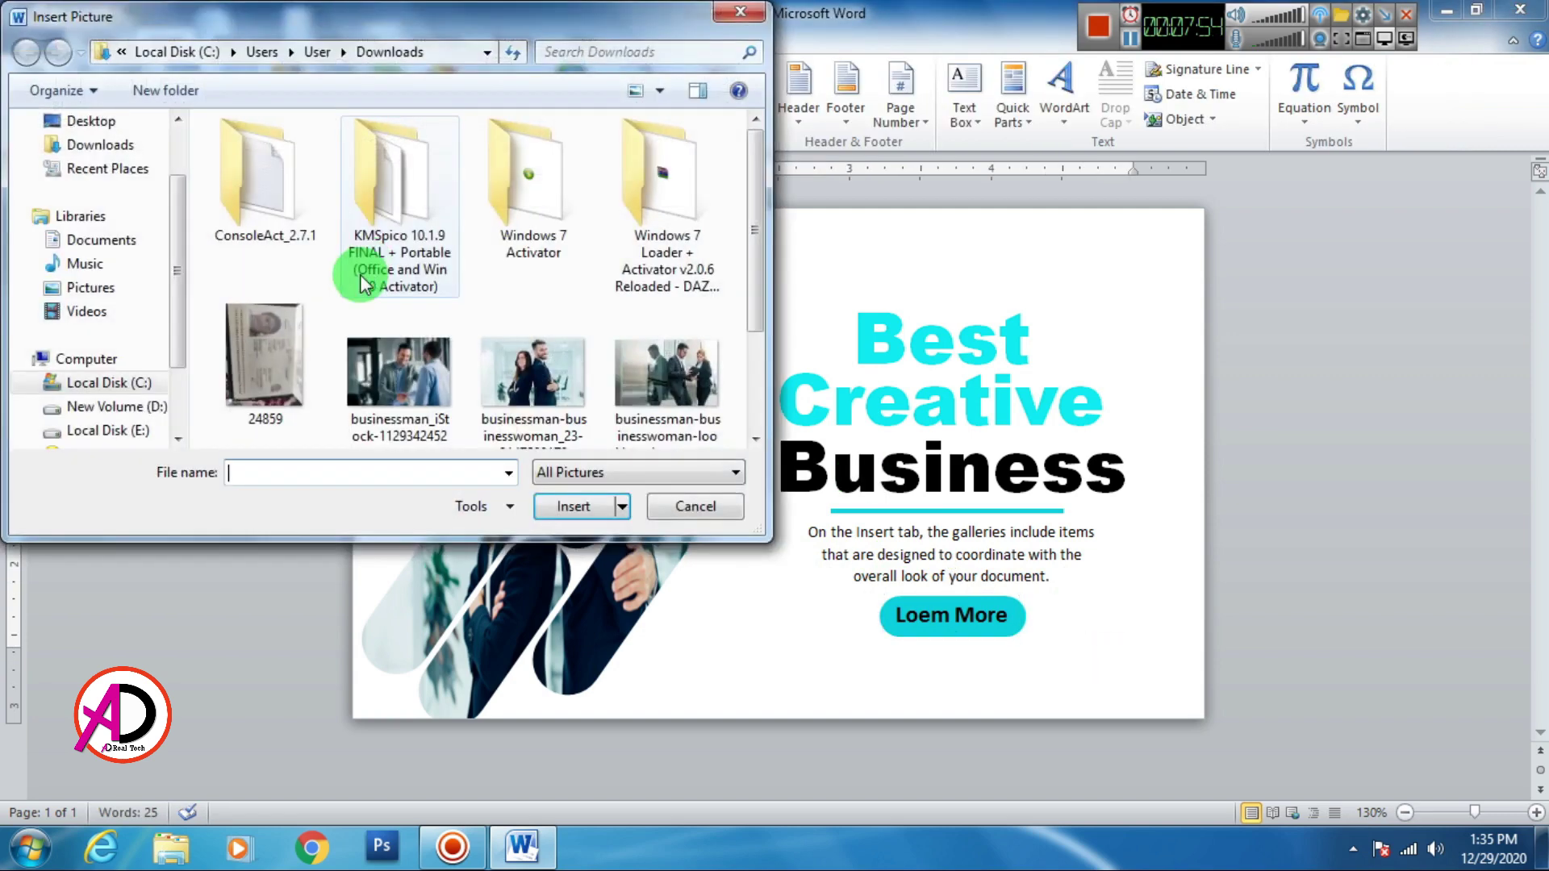
click(409, 202)
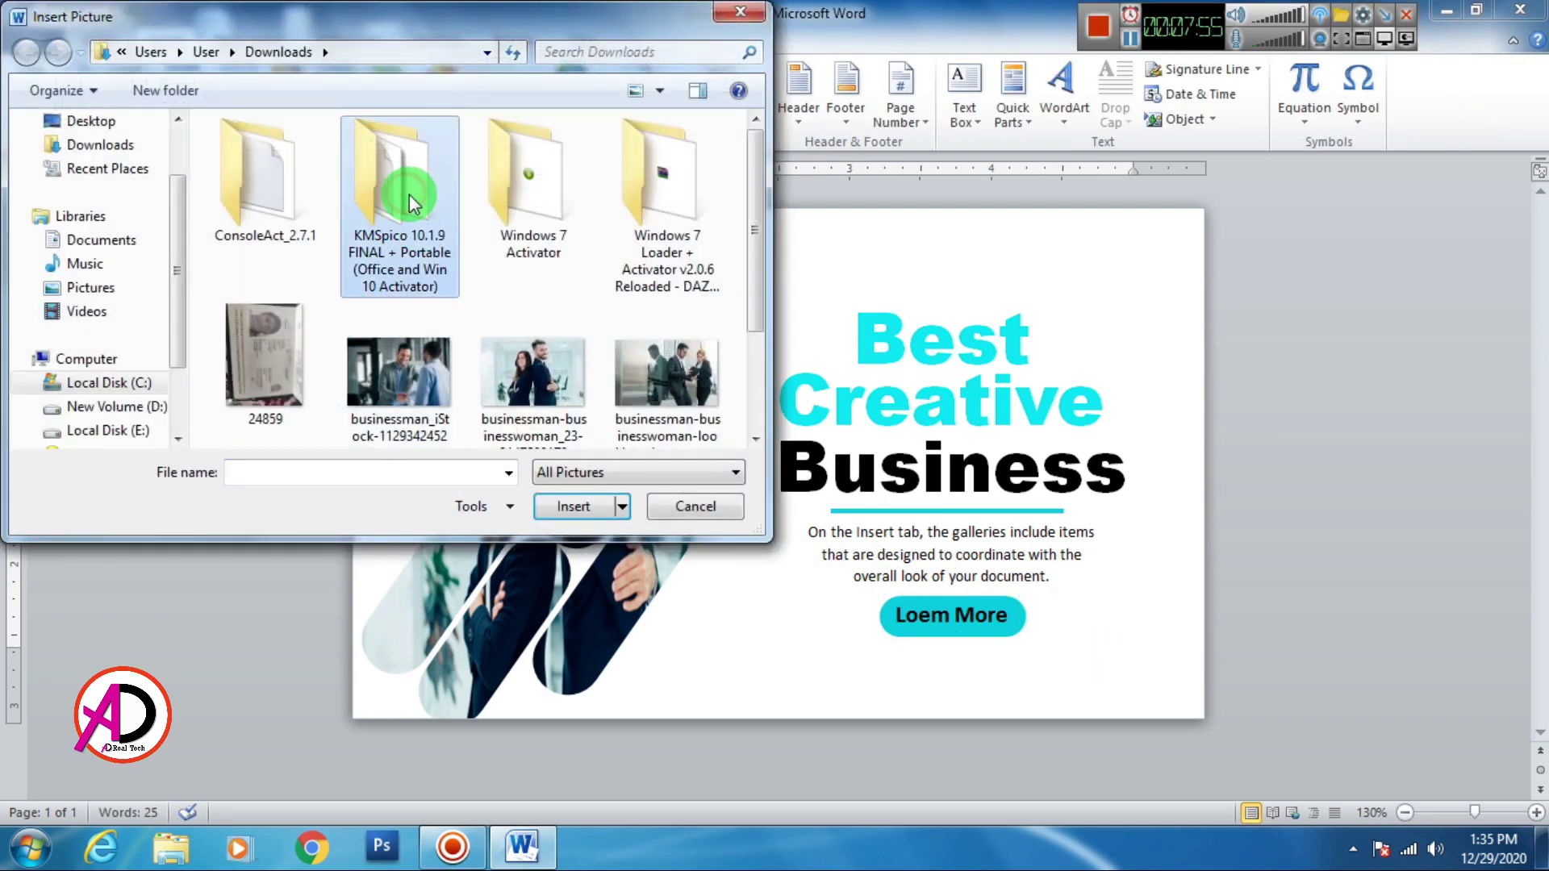
click(81, 121)
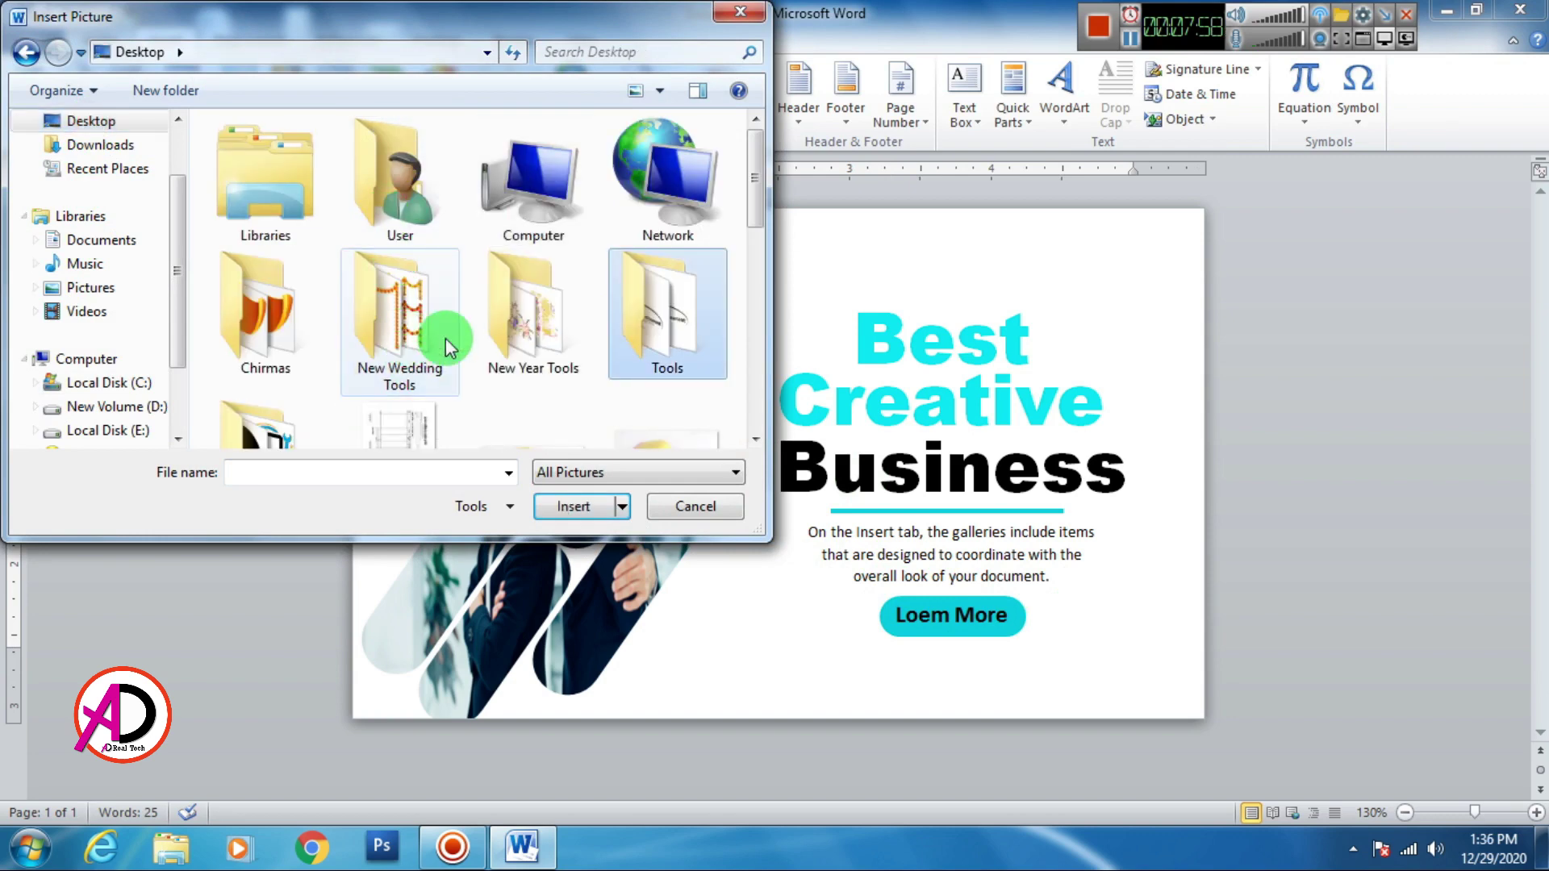
double_click(640, 327)
click(667, 173)
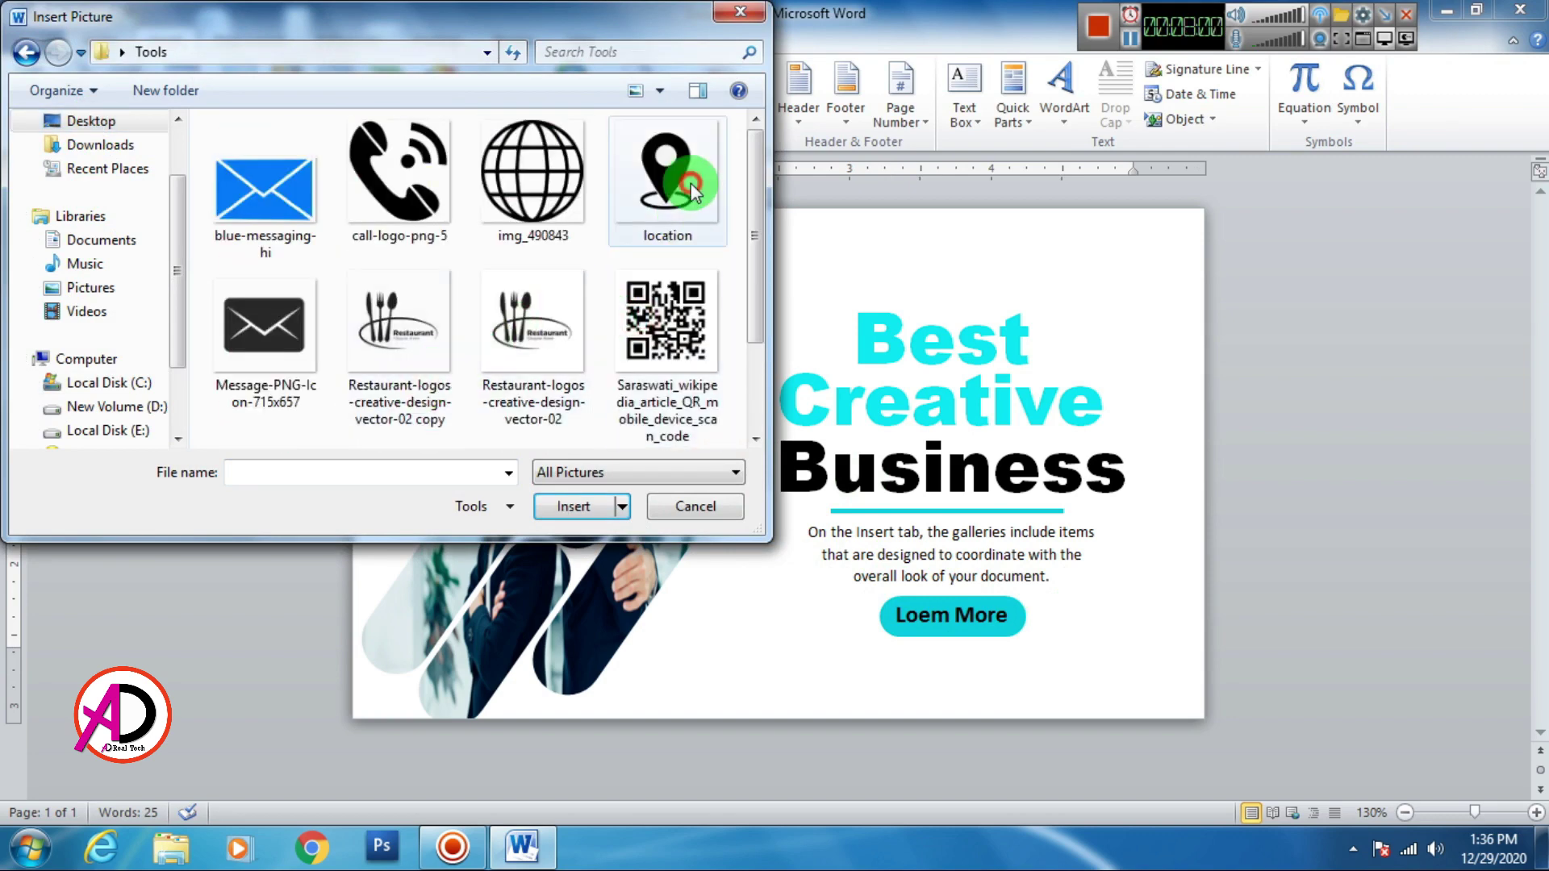
click(575, 505)
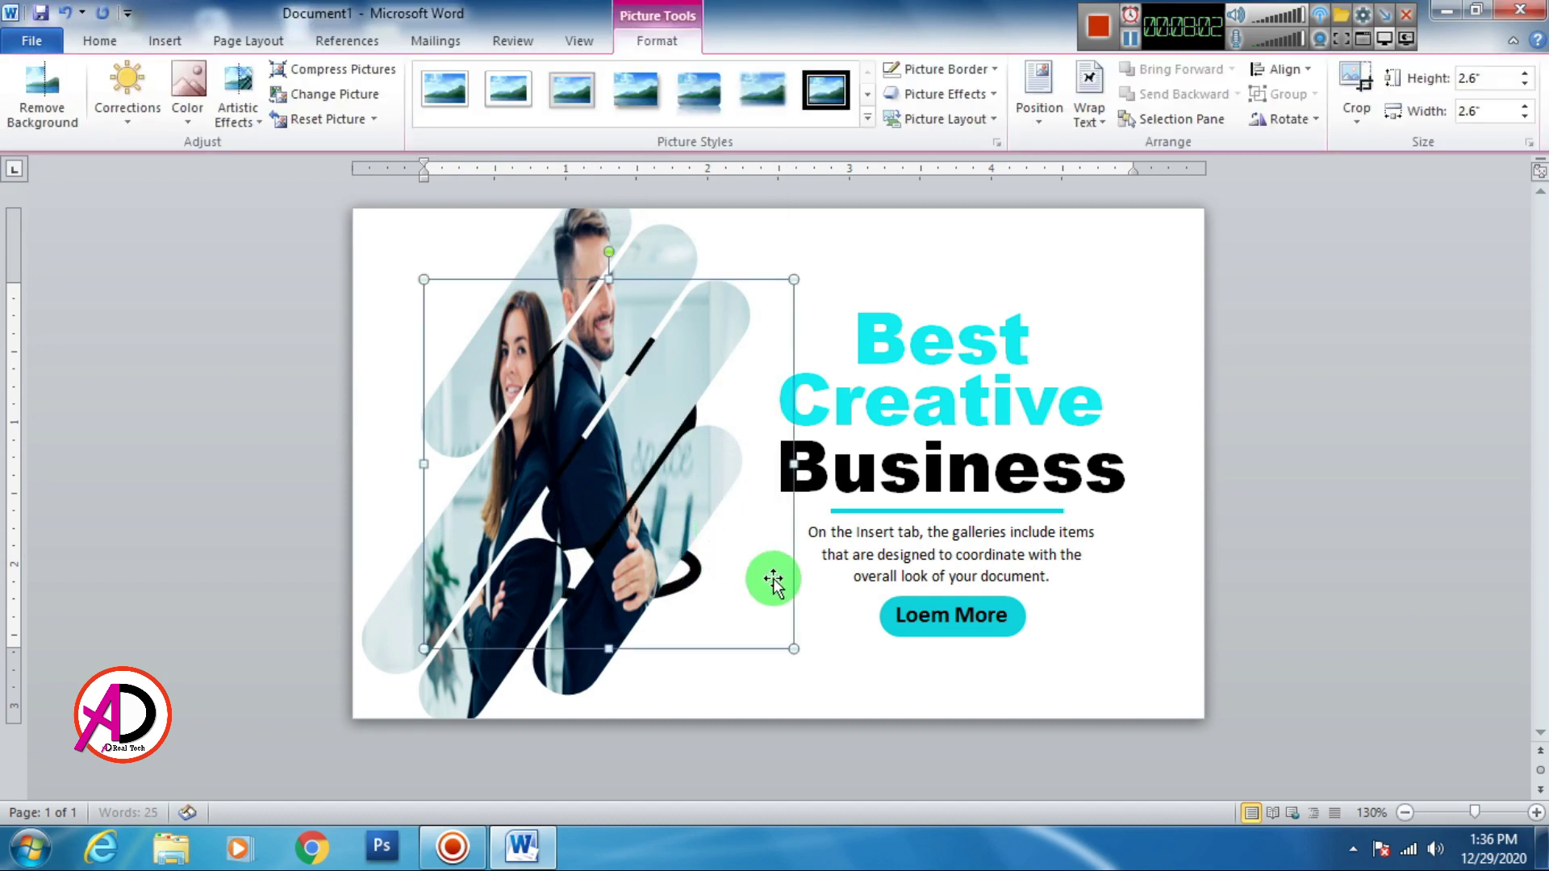
Step: Set the pin to In Front of Text, shrink it, and place it at the banner's bottom centre
click(1085, 109)
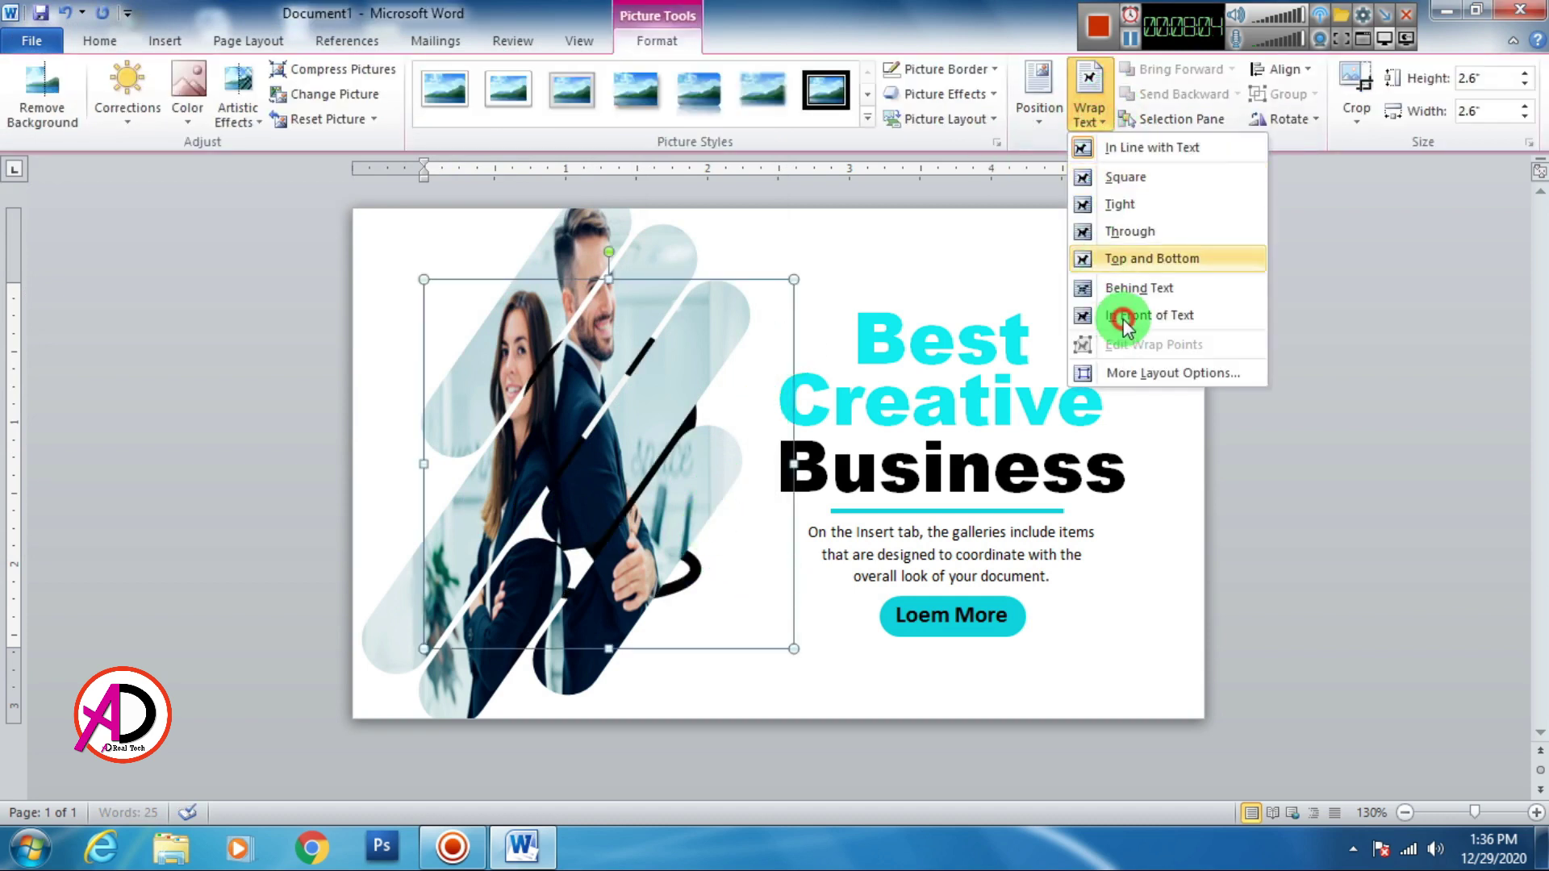
click(1104, 290)
drag(790, 648, 461, 319)
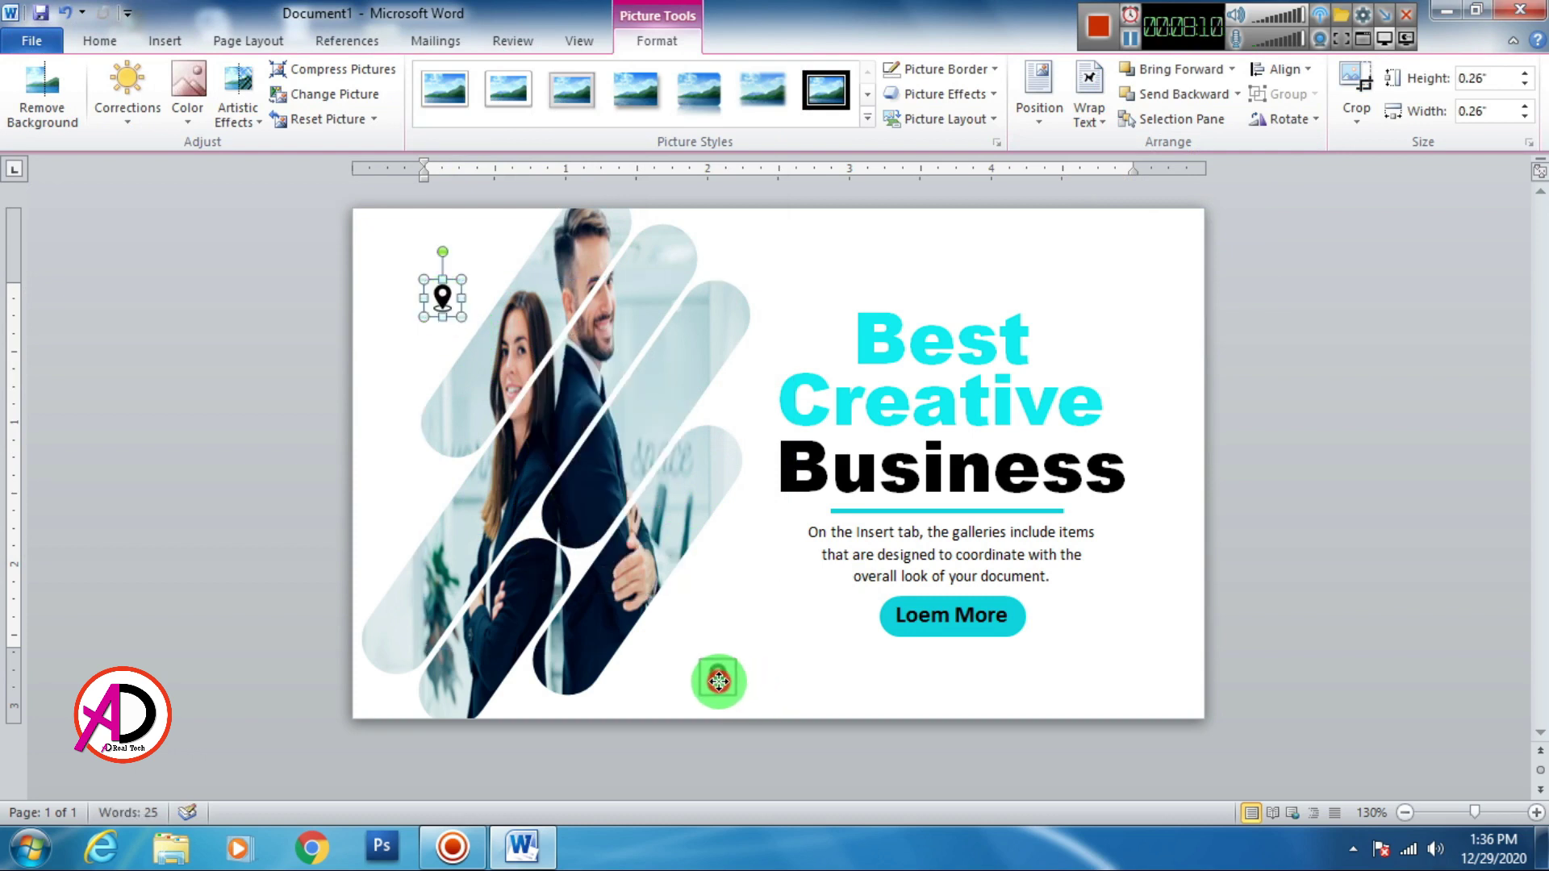
drag(713, 683, 715, 683)
click(816, 705)
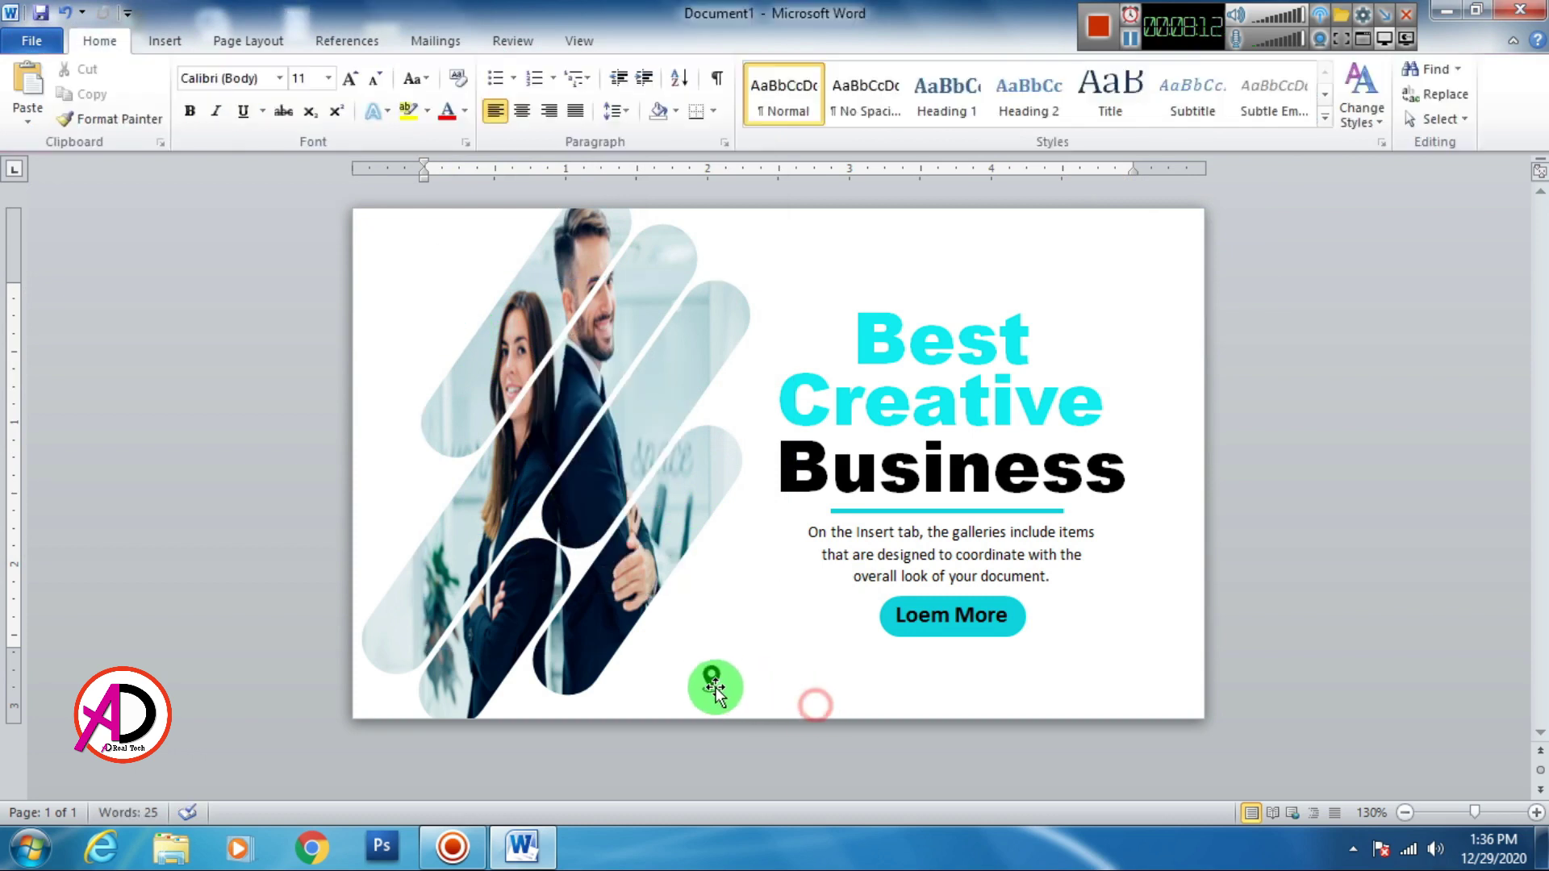
click(713, 684)
key(Left)
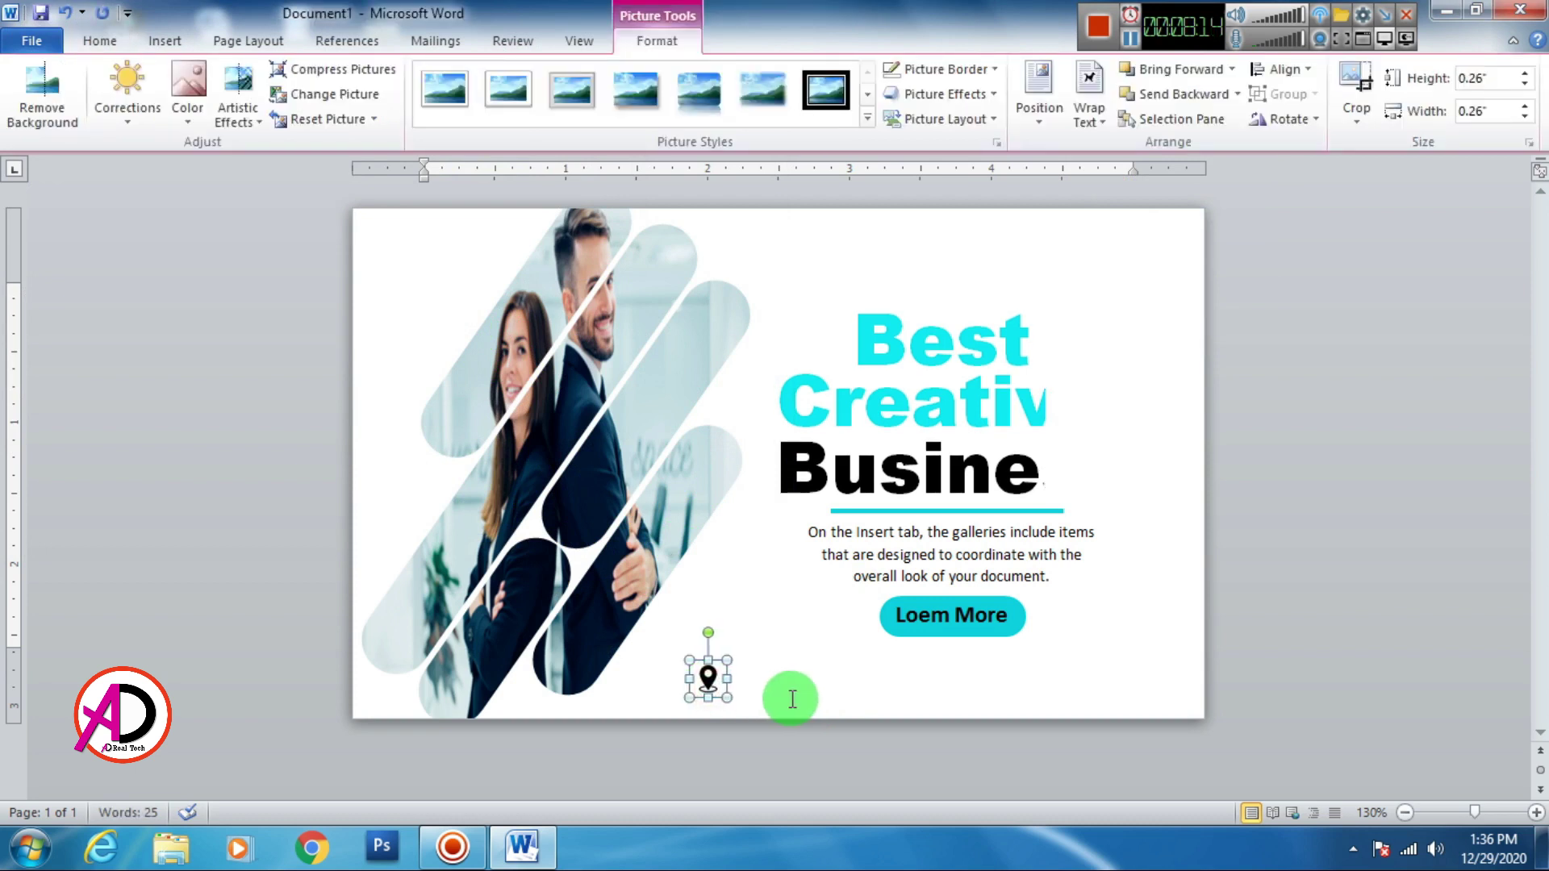
key(Left)
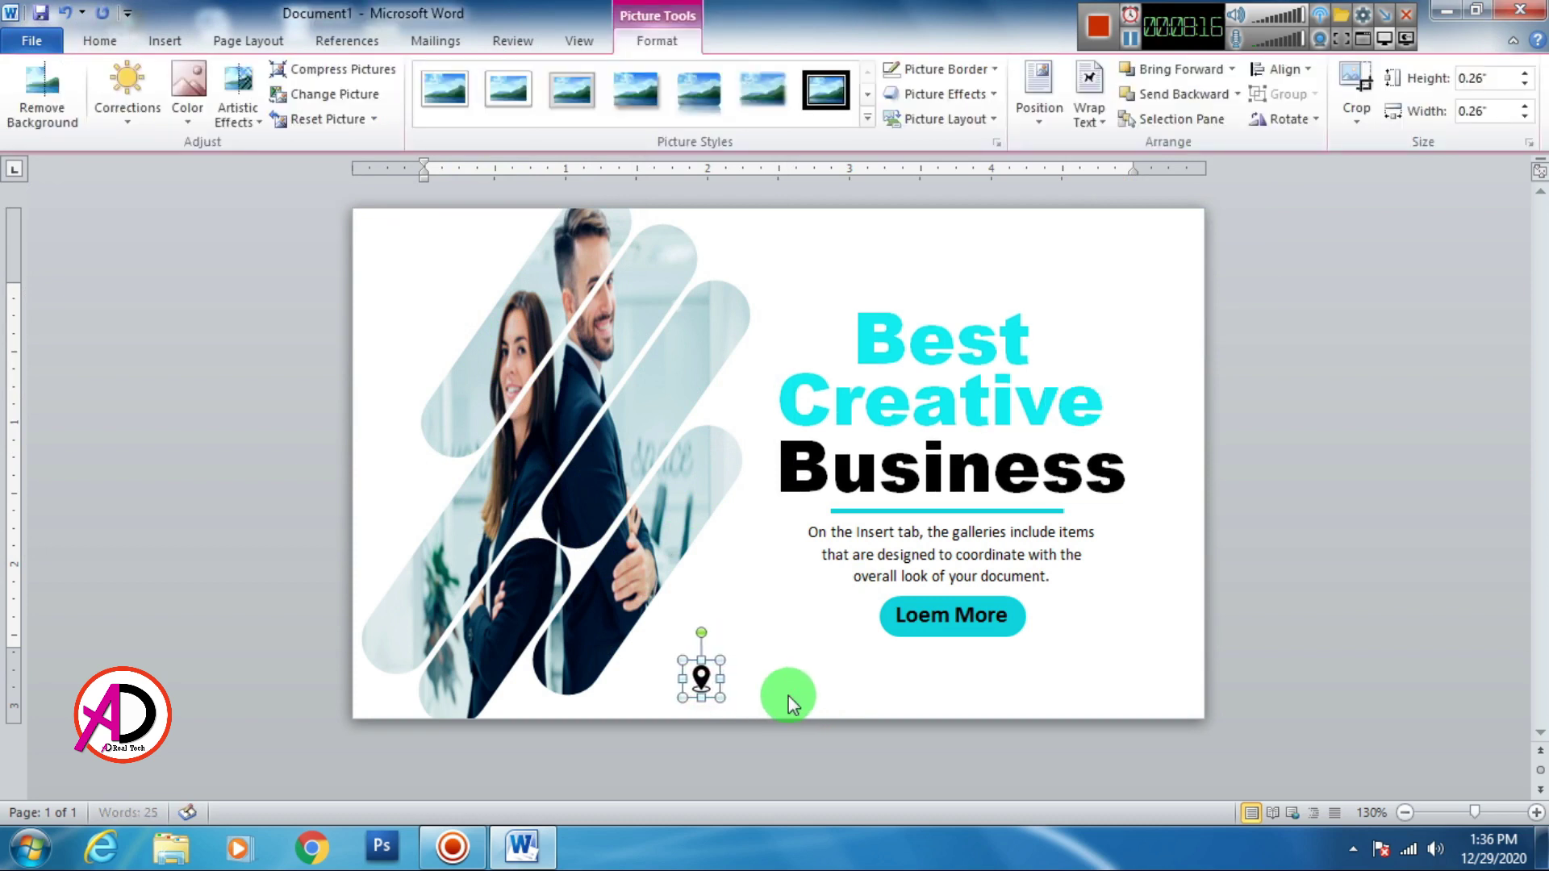
key(Left)
key(Left)
click(780, 686)
Step: Draw a text box beside the pin with No Spacing style and smaller 9 pt text
click(165, 40)
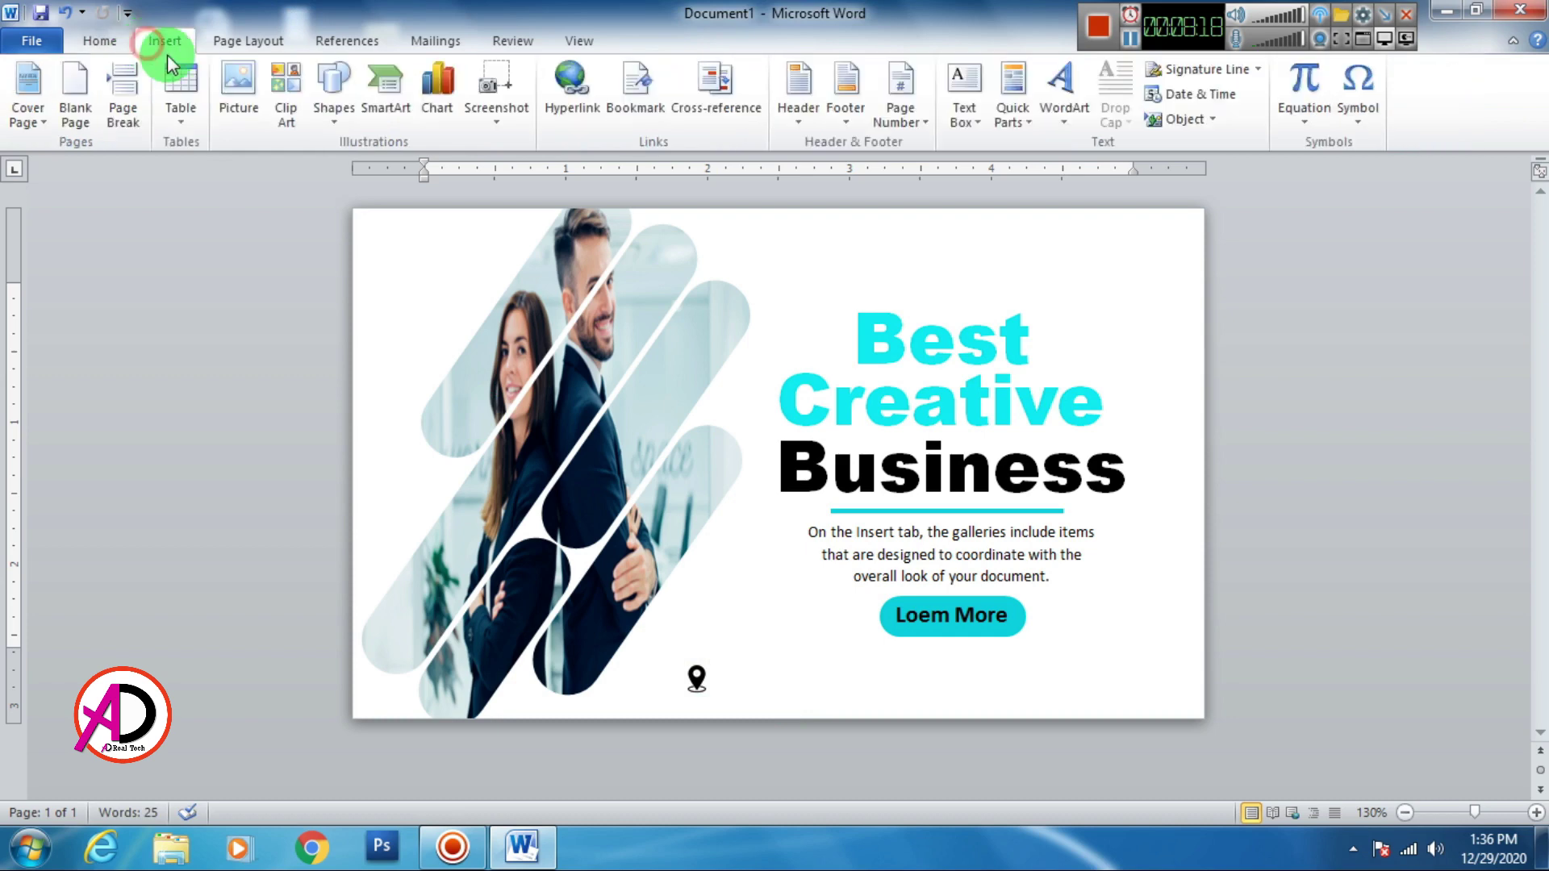
click(334, 88)
click(329, 173)
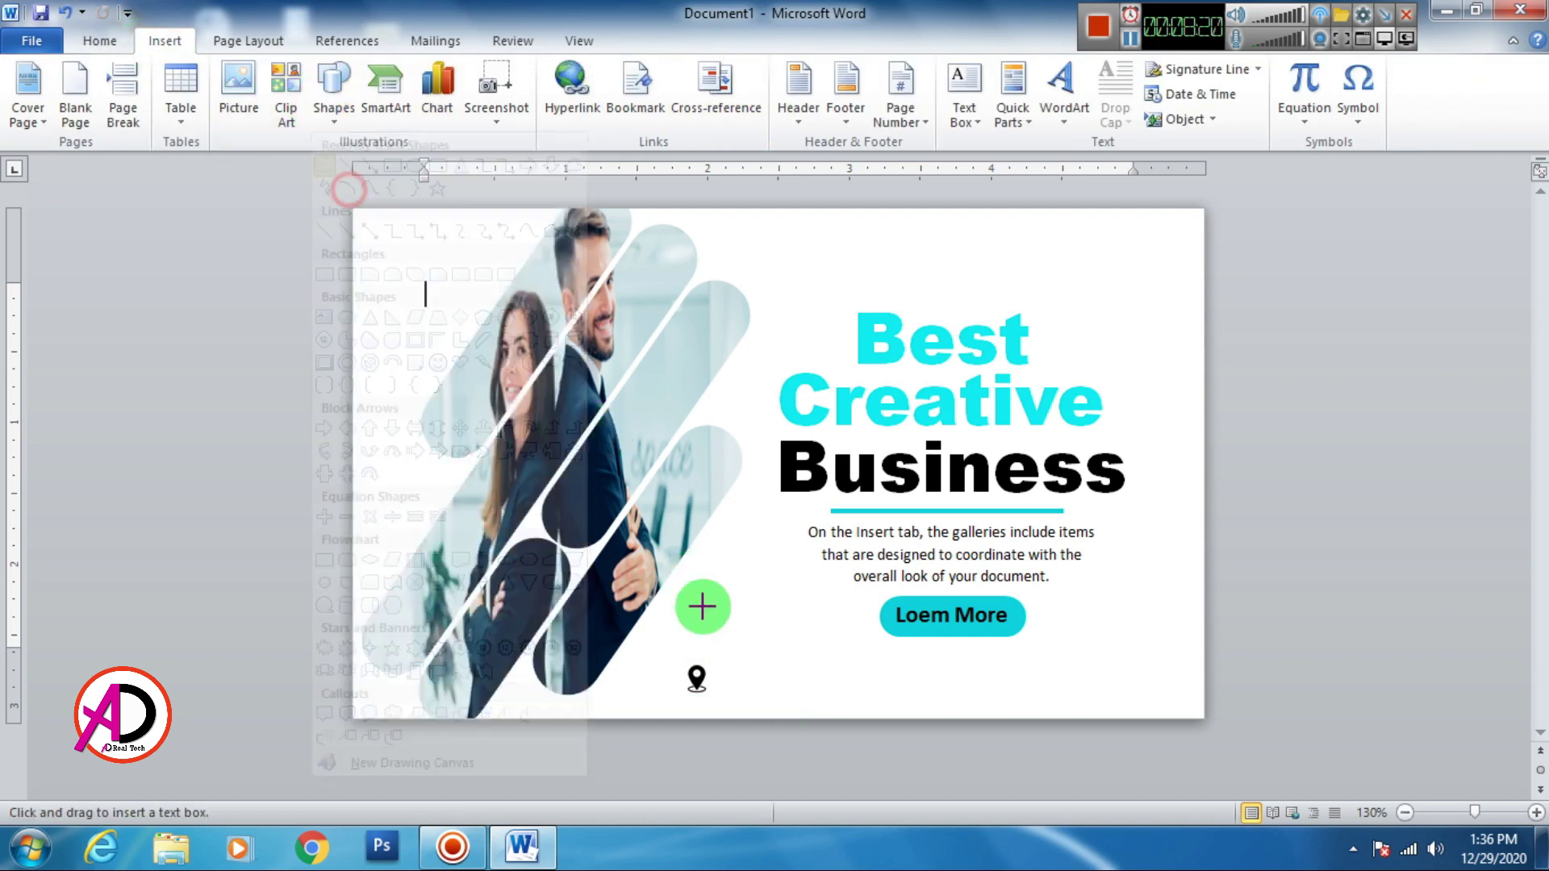
drag(716, 661, 961, 698)
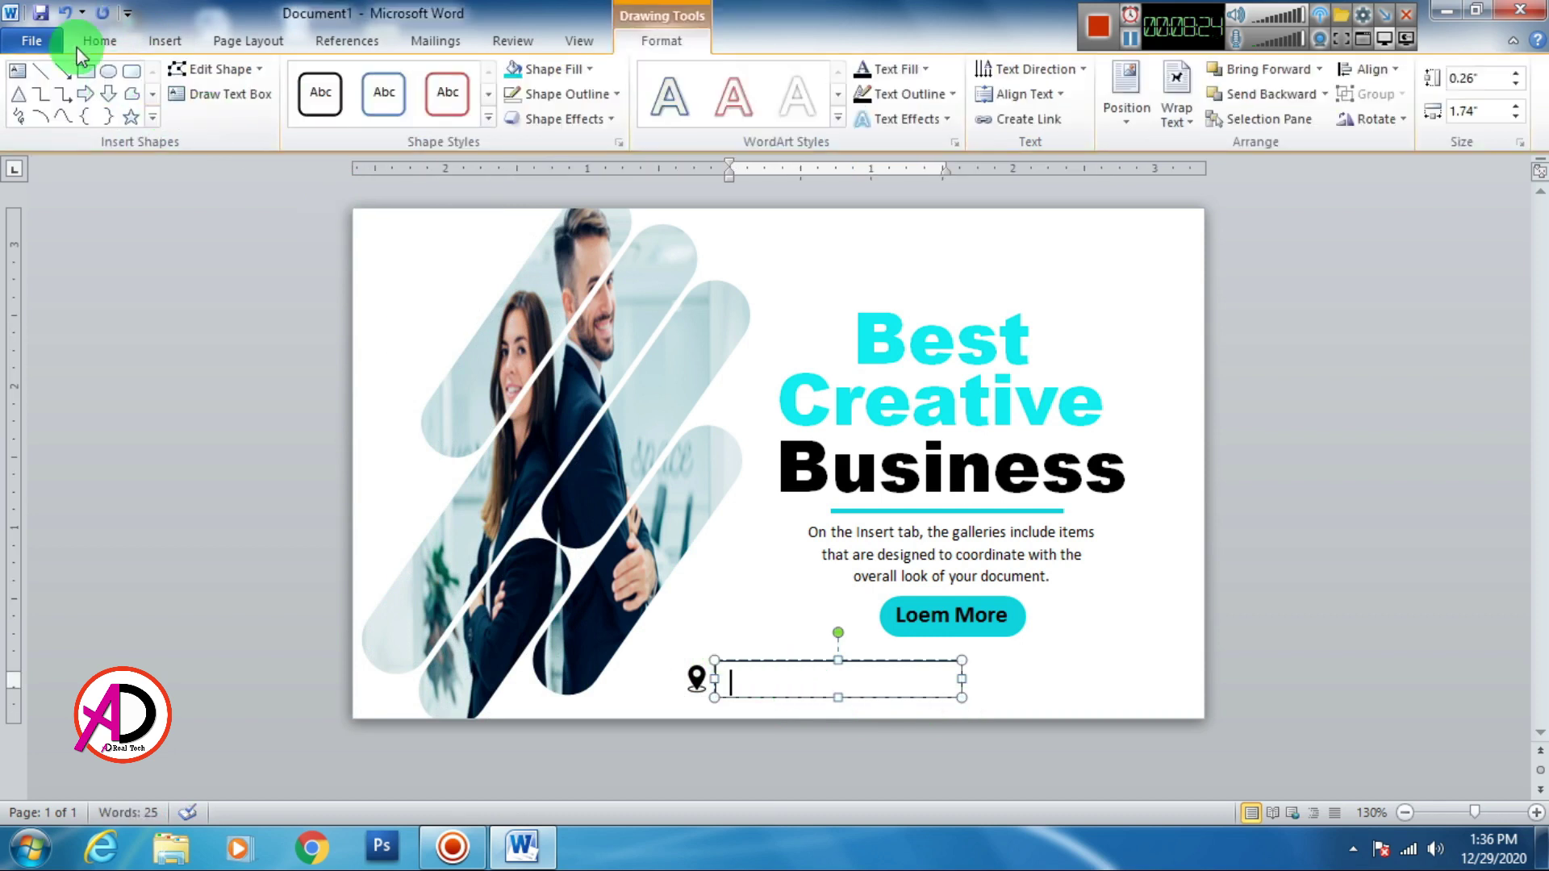
click(99, 40)
click(874, 103)
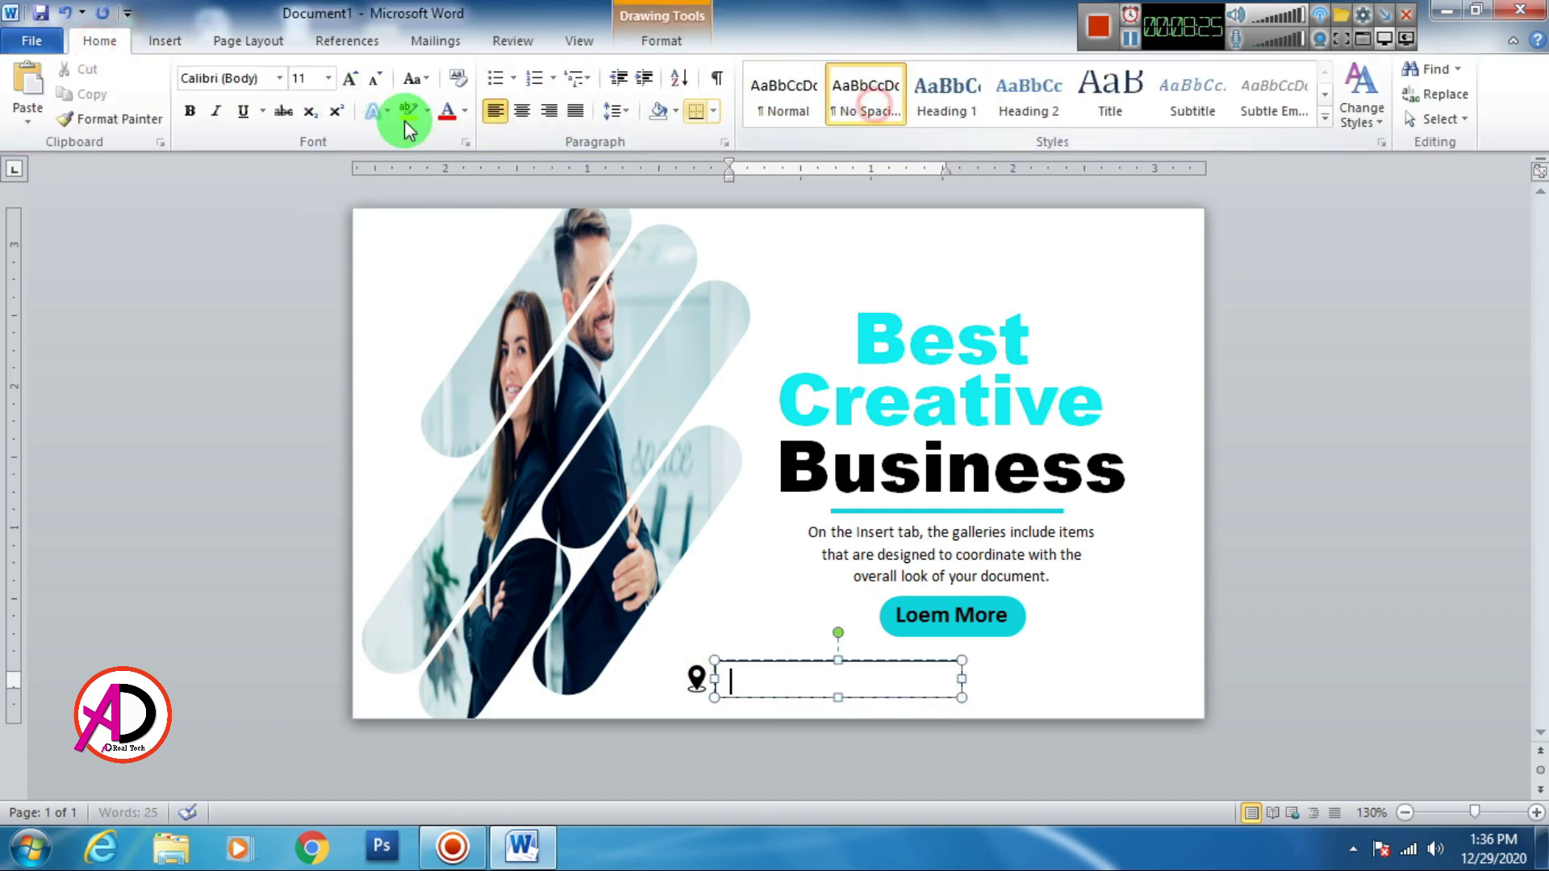
click(375, 80)
click(374, 80)
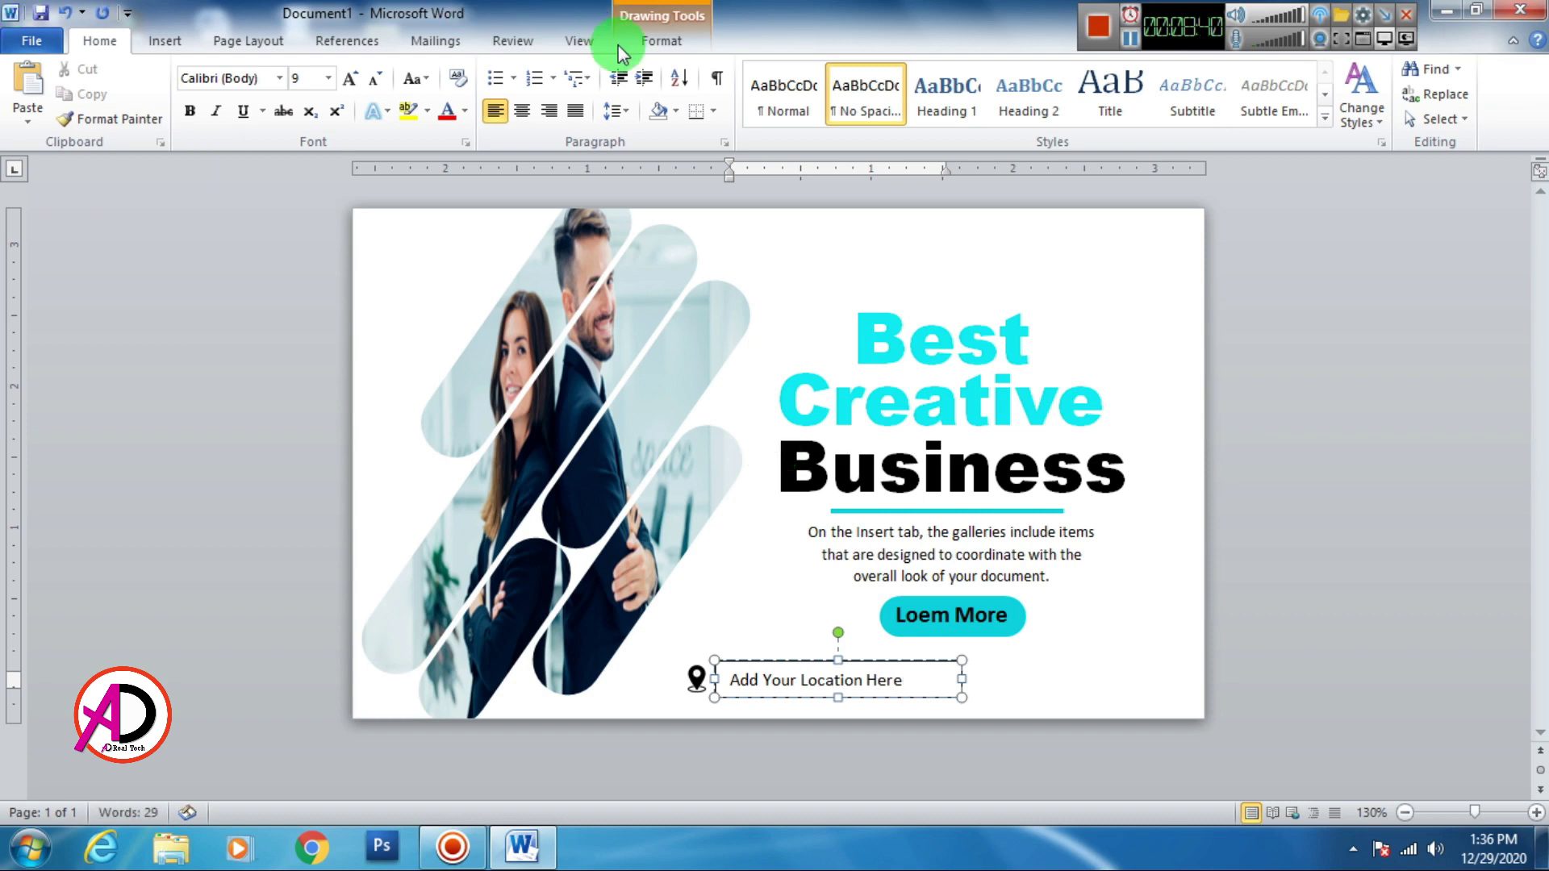
Step: Remove the location text box's fill and outline
click(657, 41)
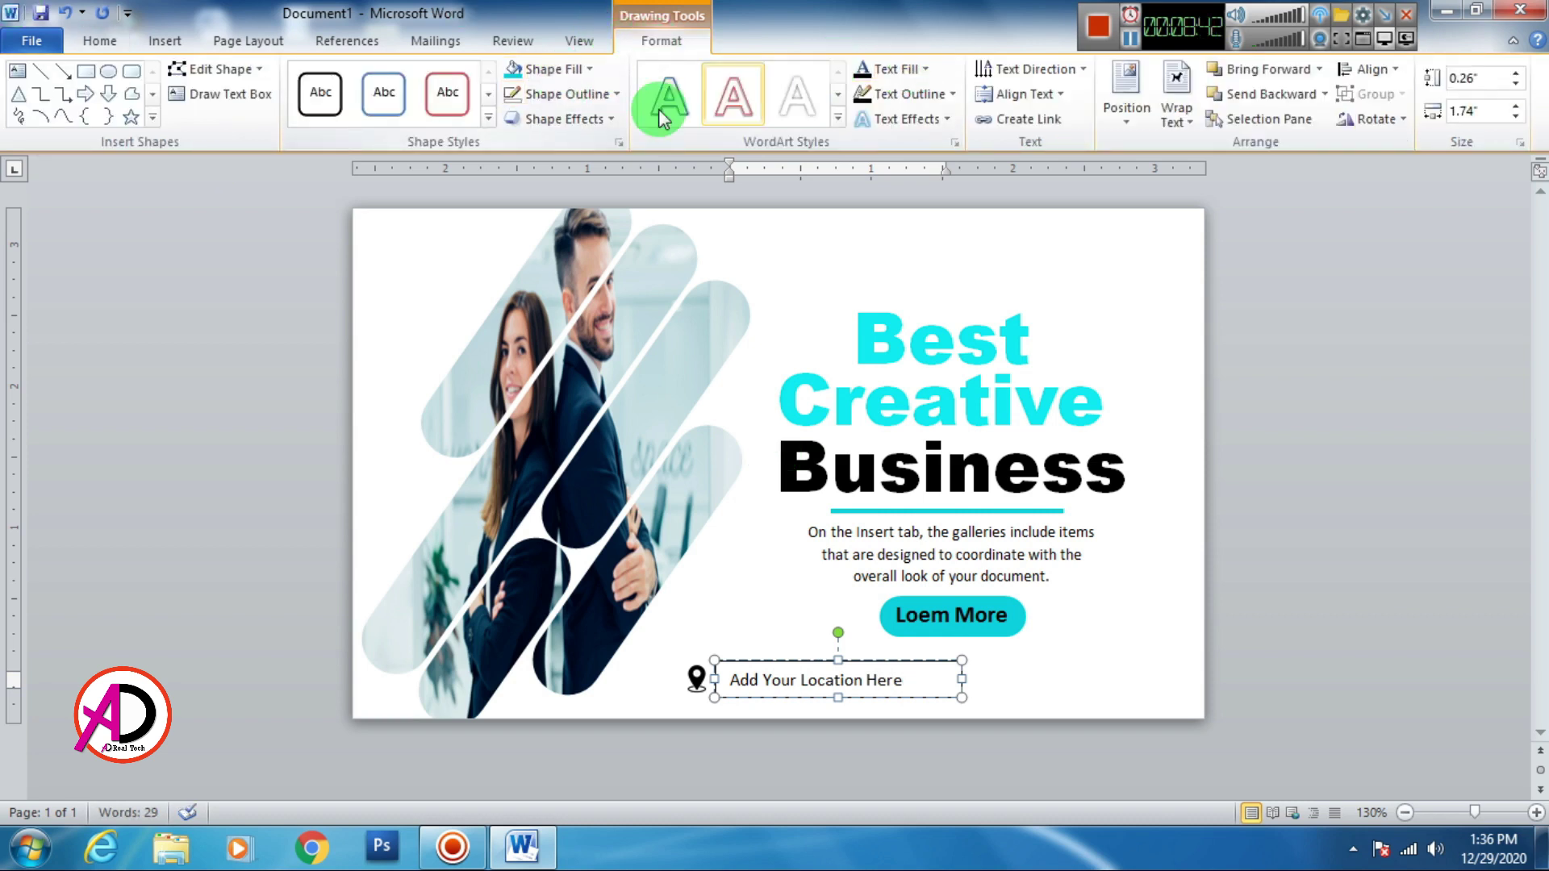
click(585, 70)
click(551, 299)
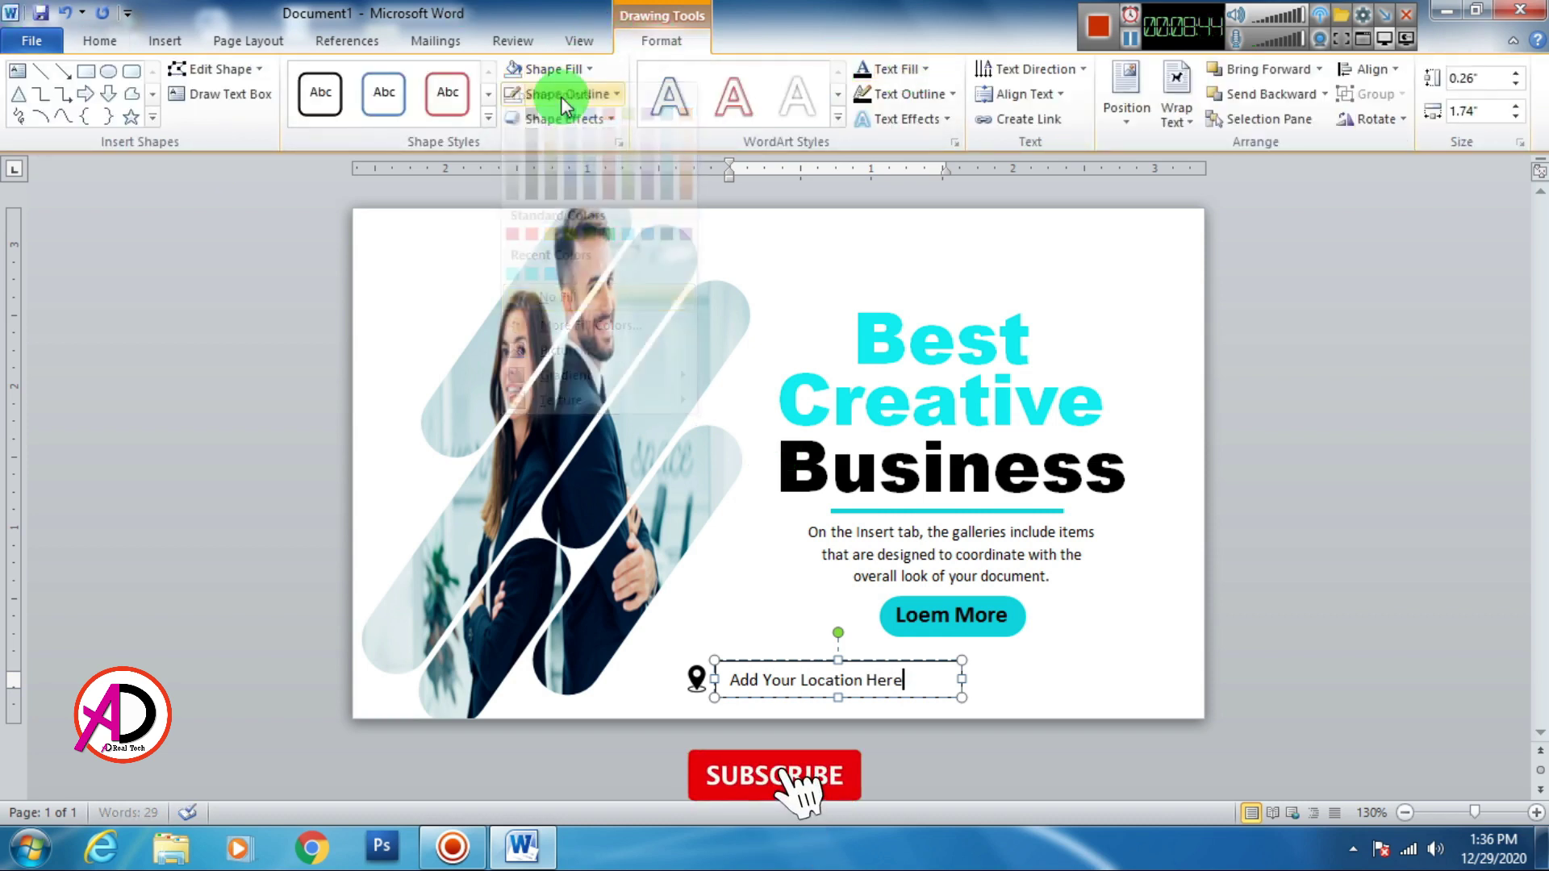
click(560, 95)
click(569, 322)
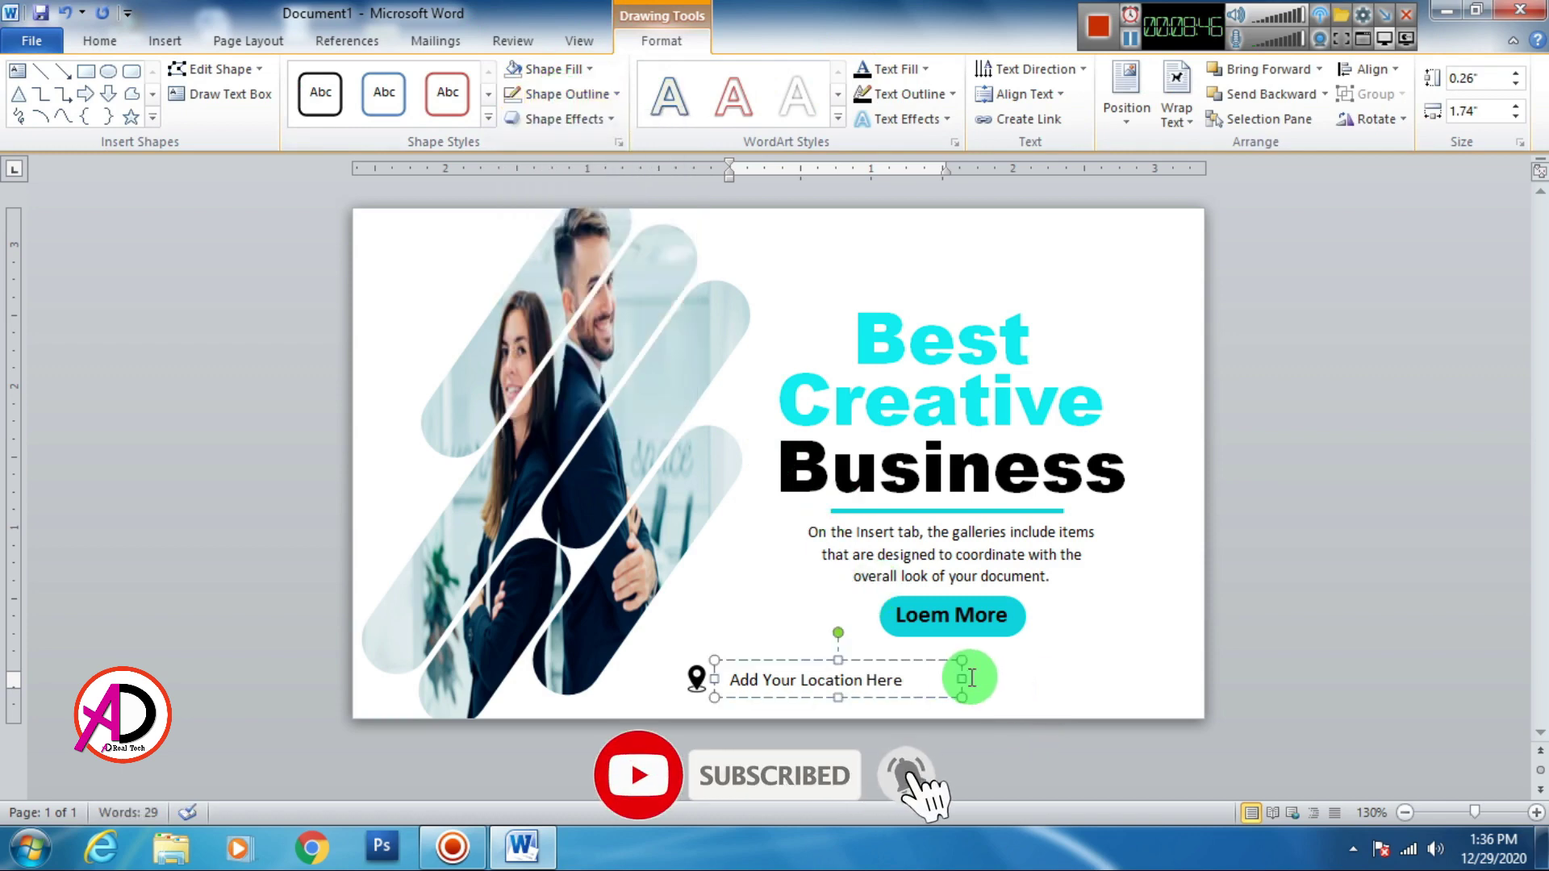
Step: Narrow the location text box, nudge it against the pin, and paste a copy
drag(961, 679, 918, 679)
click(1020, 682)
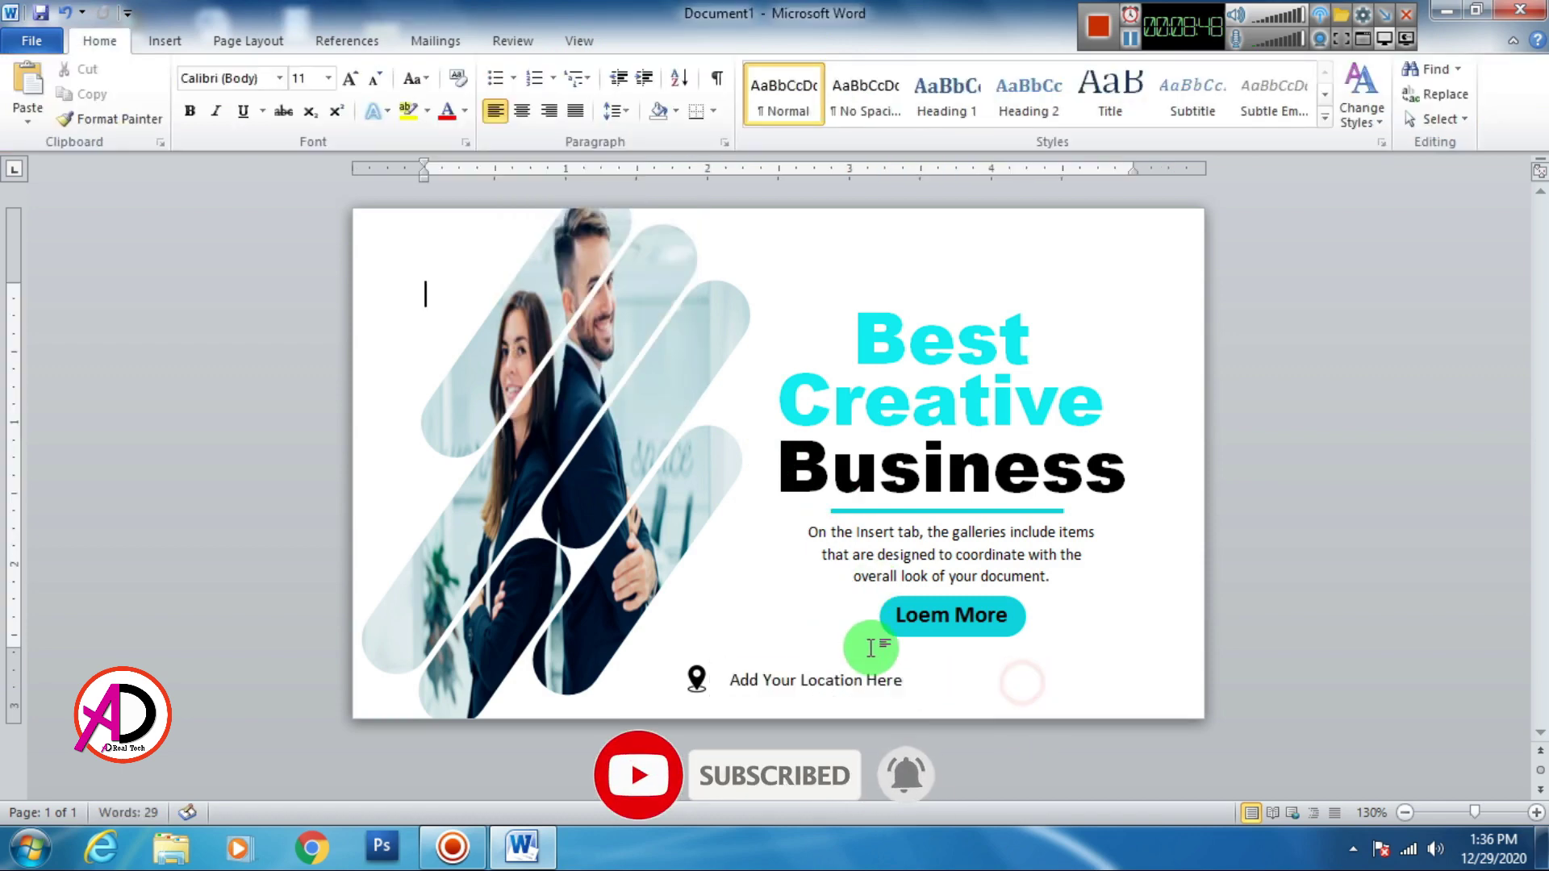
click(789, 695)
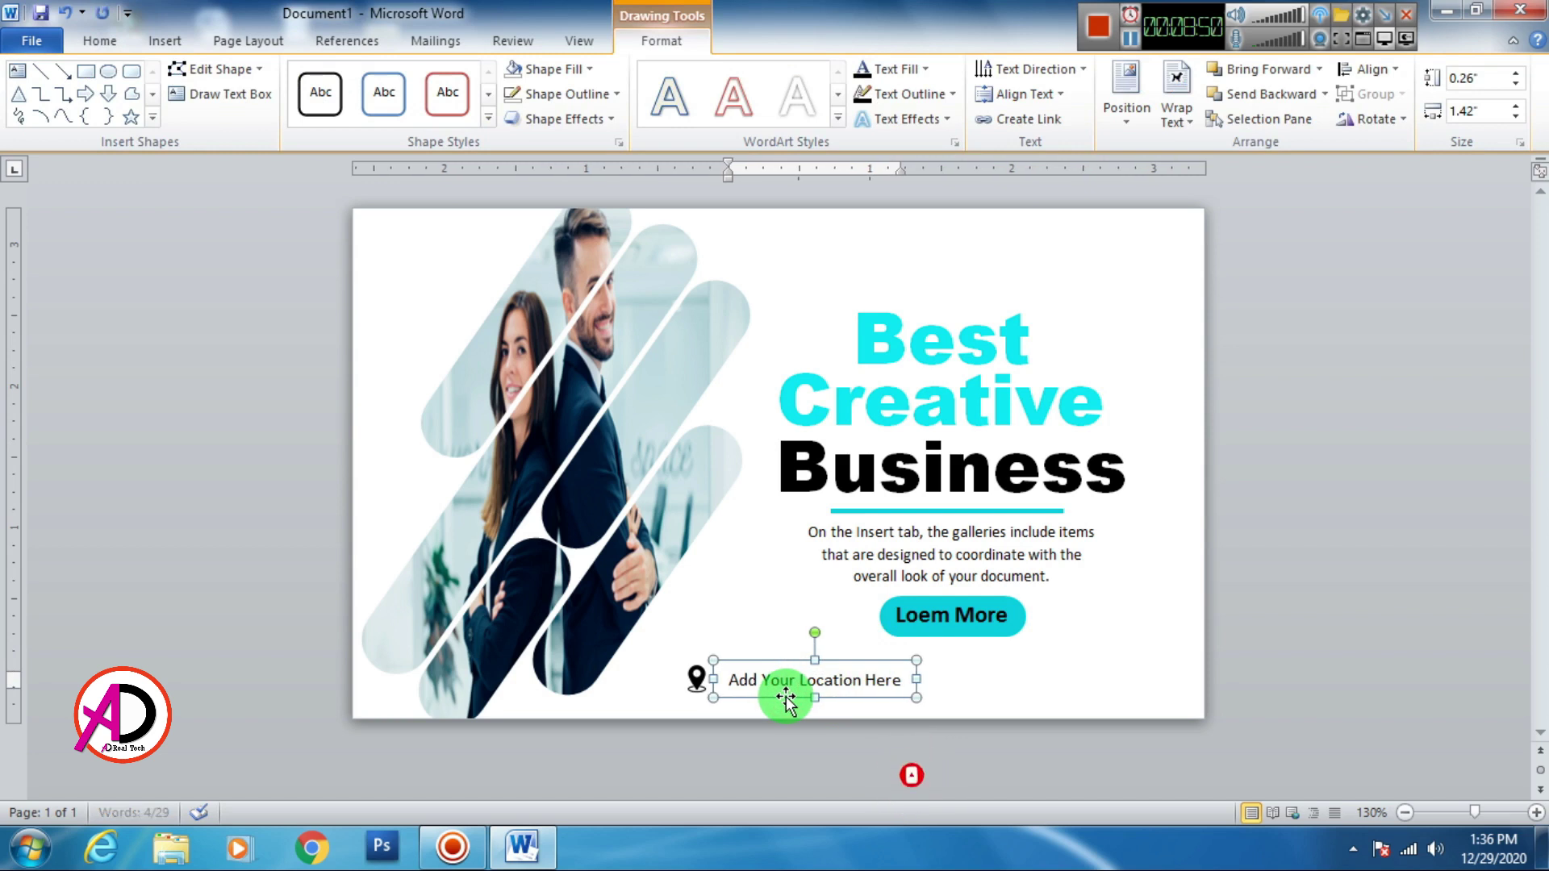
key(Left)
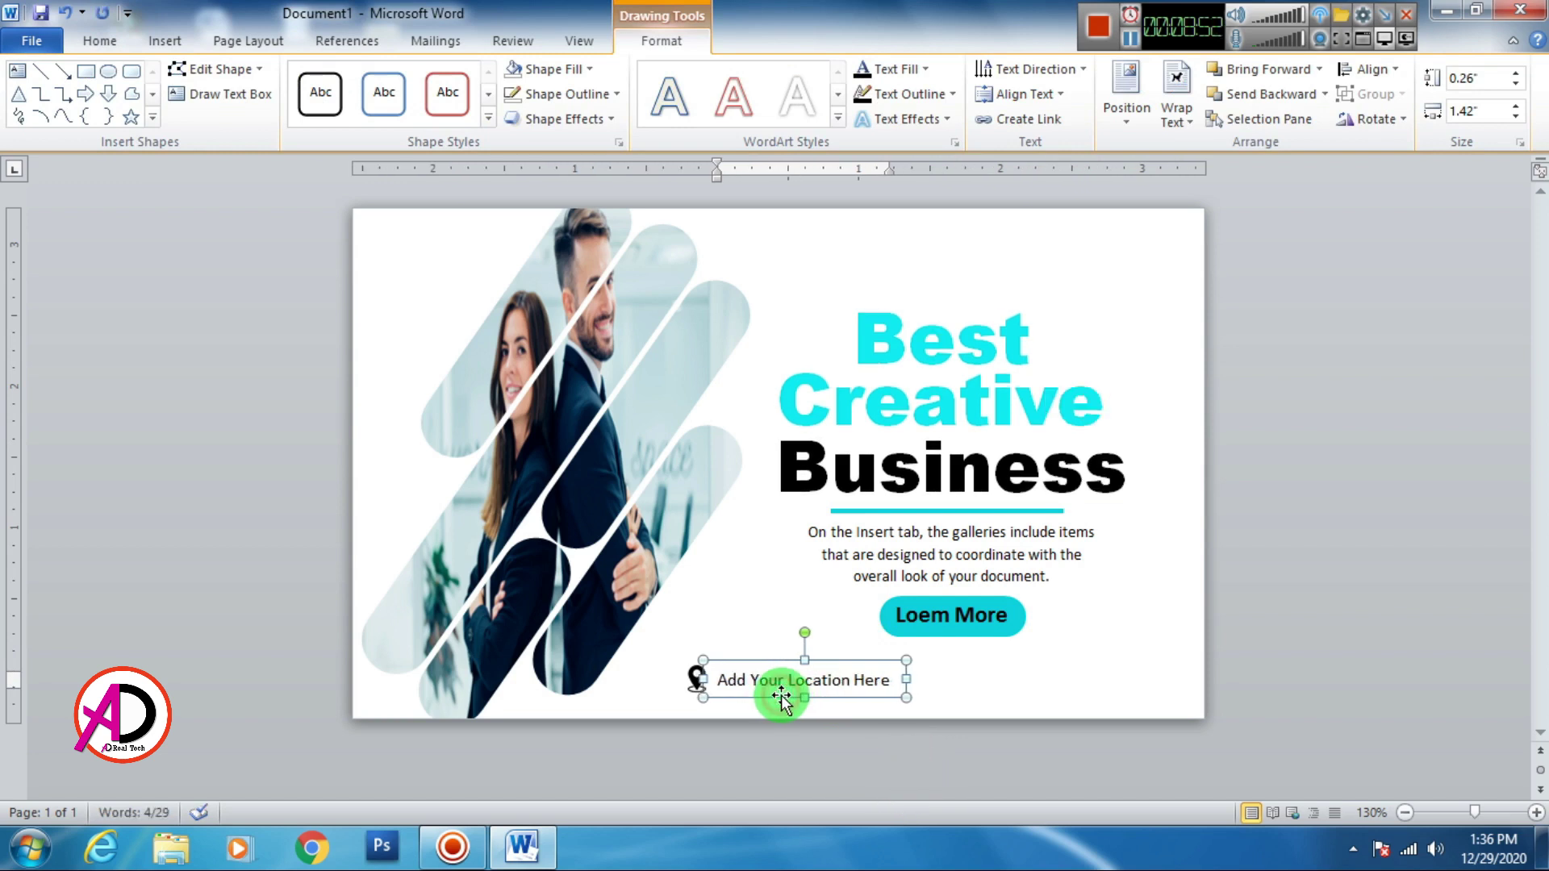
key(ctrl+v)
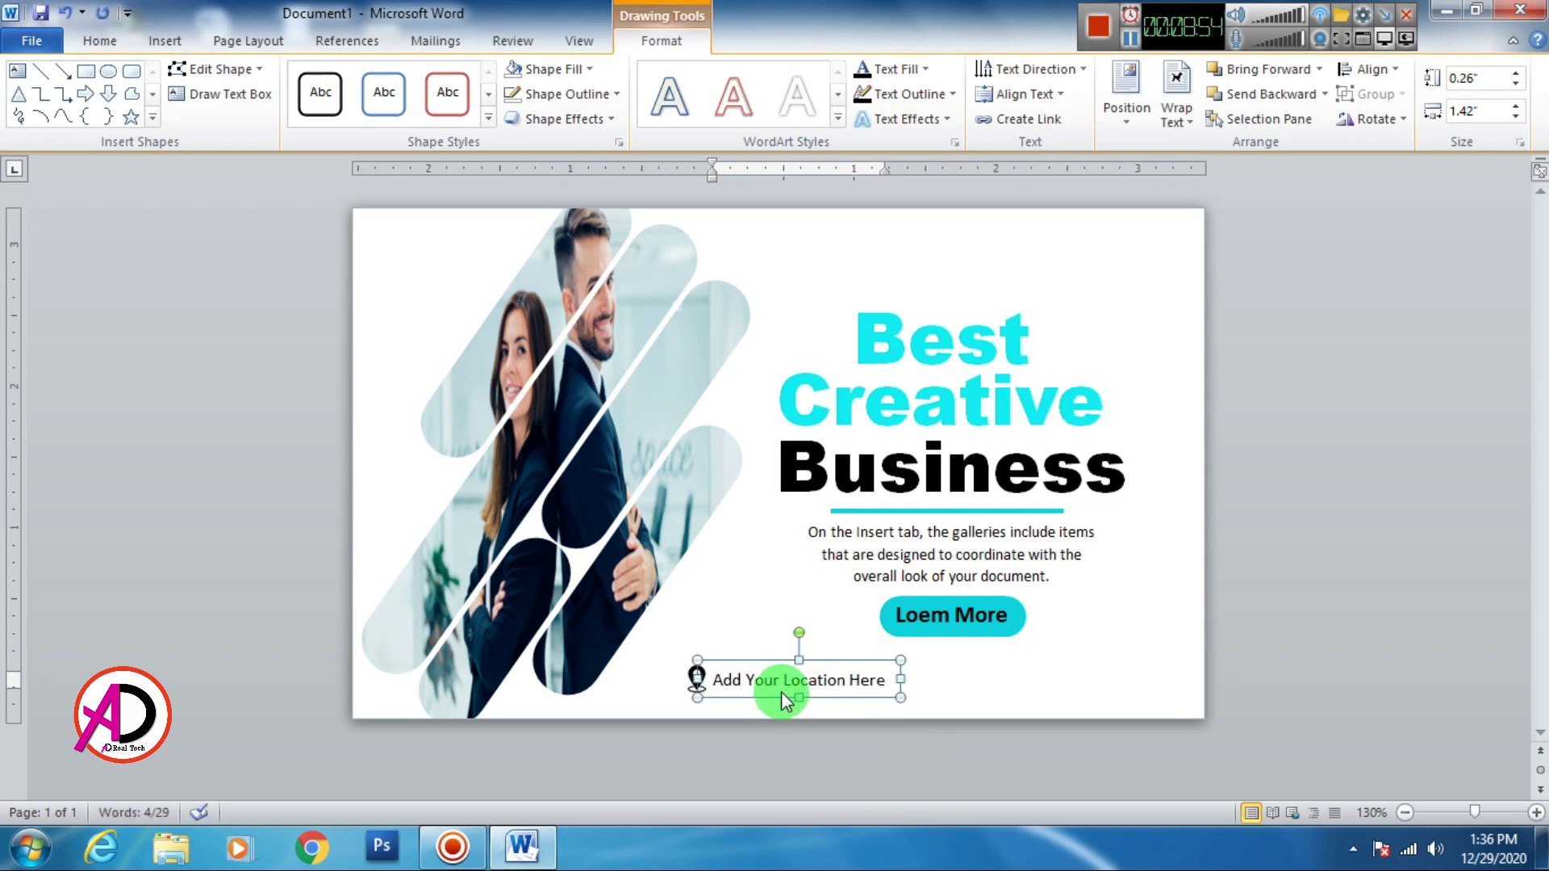
drag(867, 694, 1163, 647)
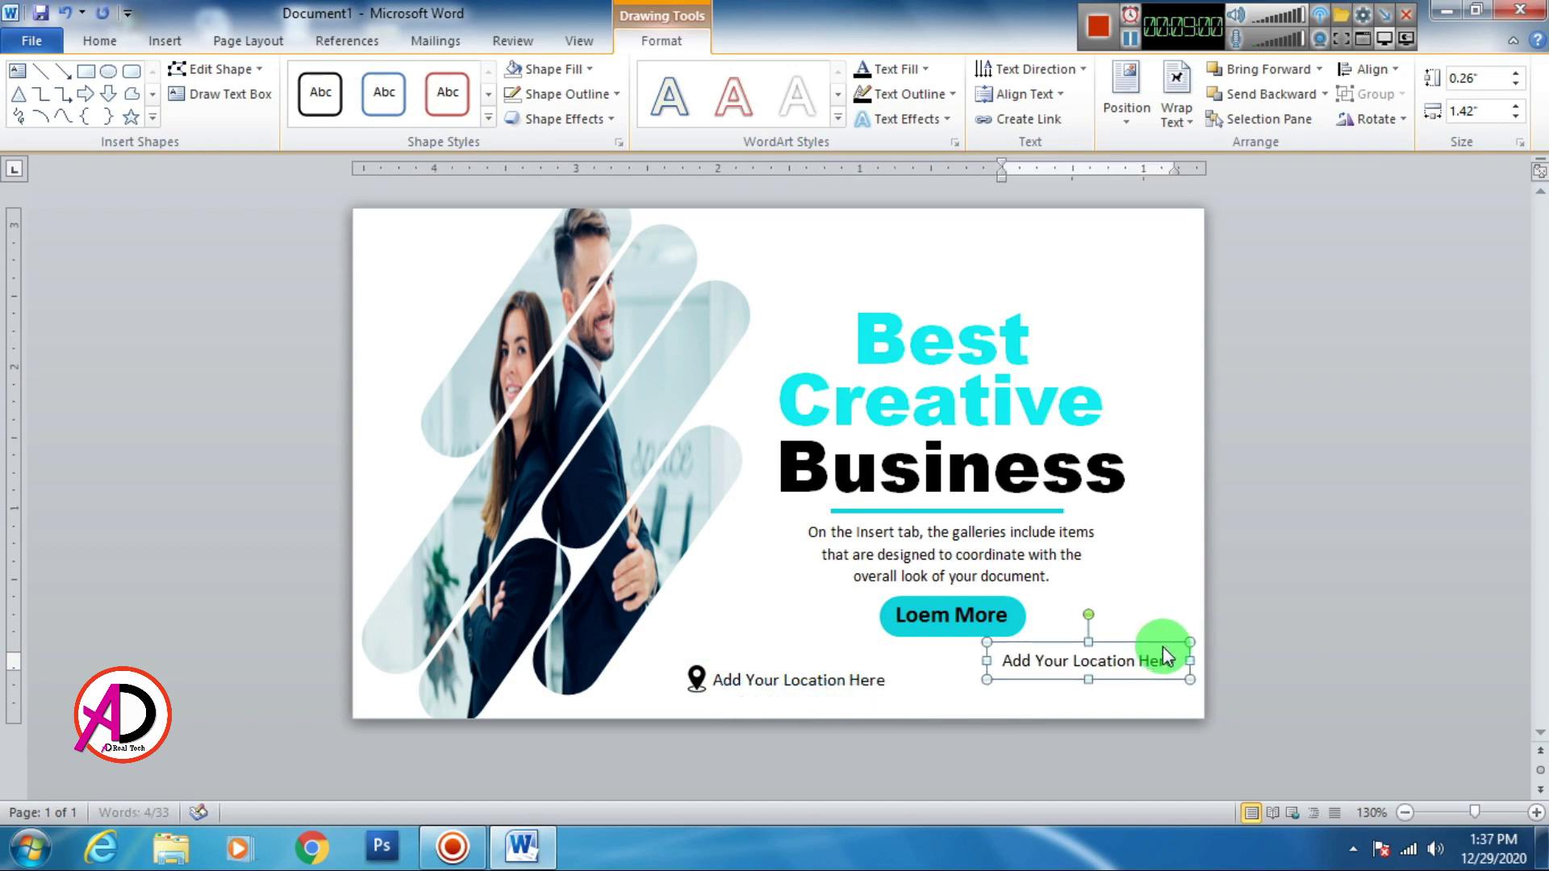
key(Right)
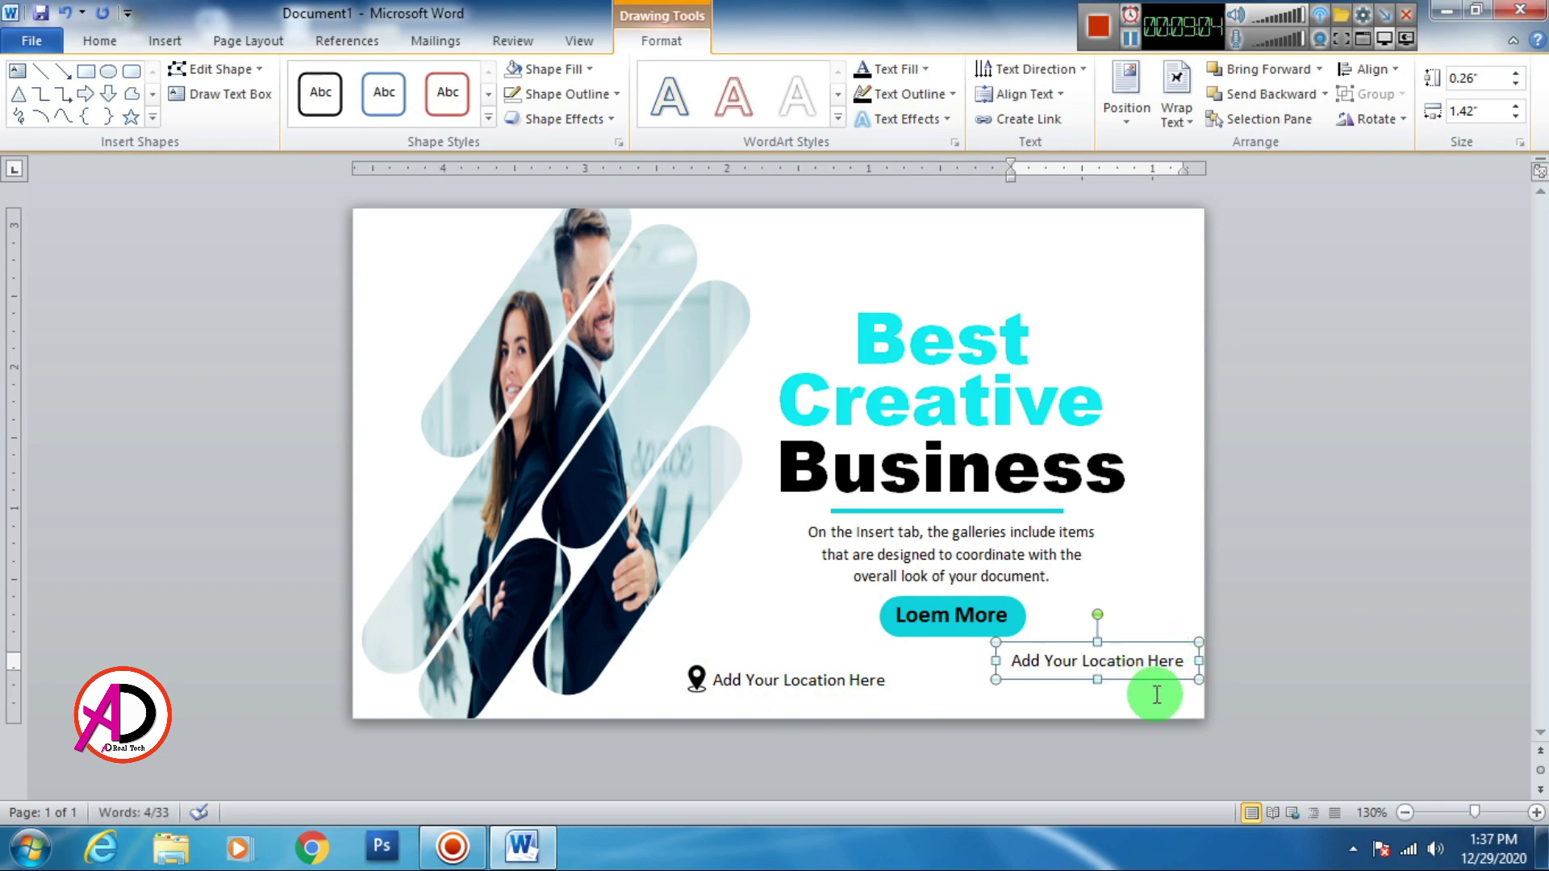
triple_click(1094, 663)
text(ww)
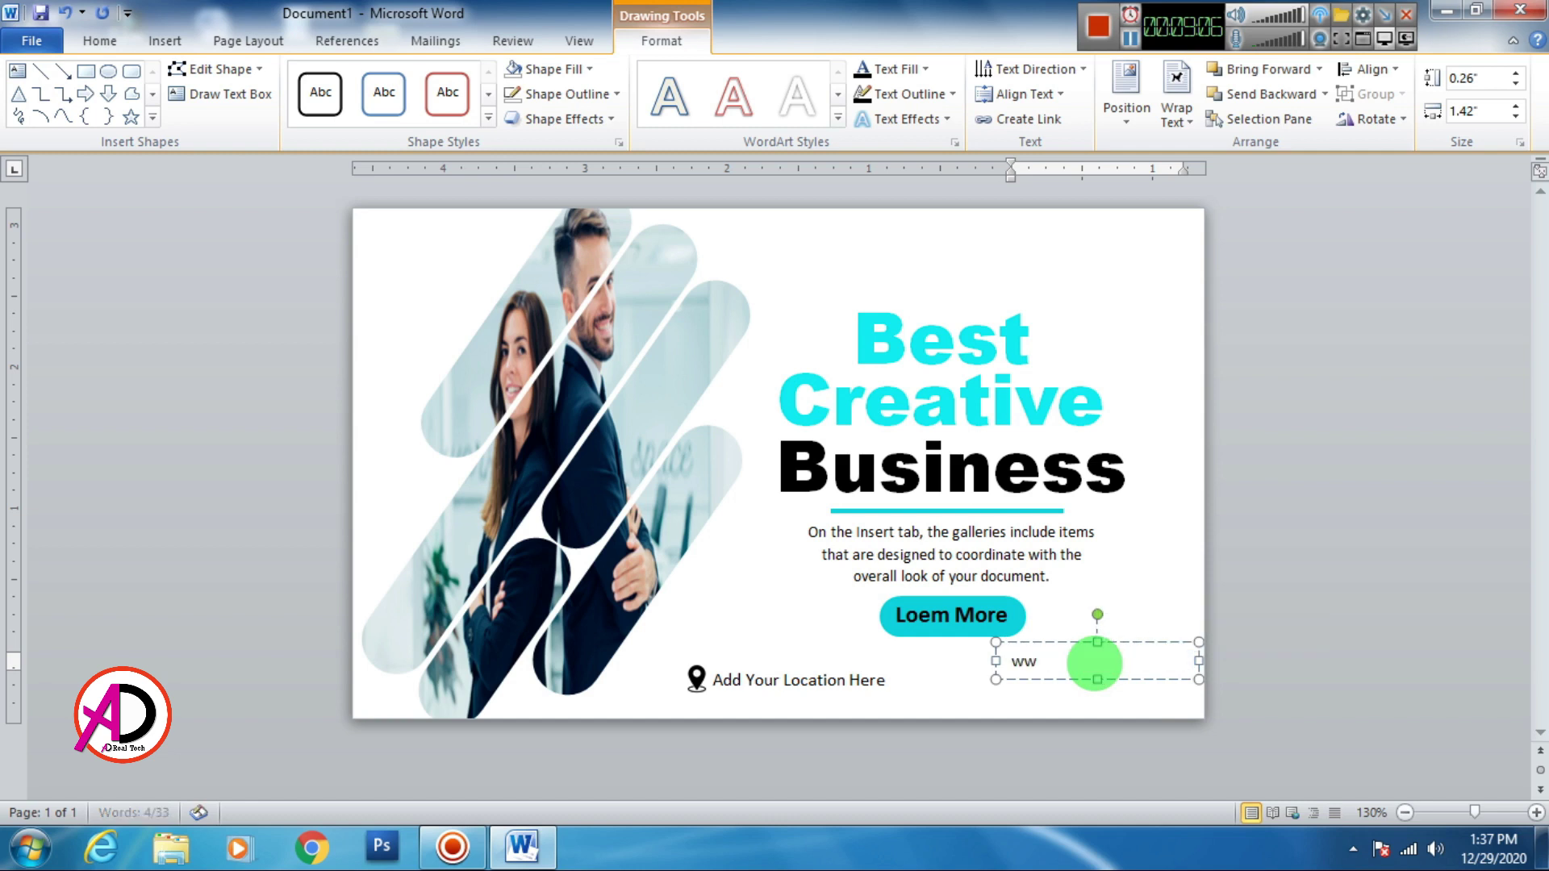
text(w.website.com)
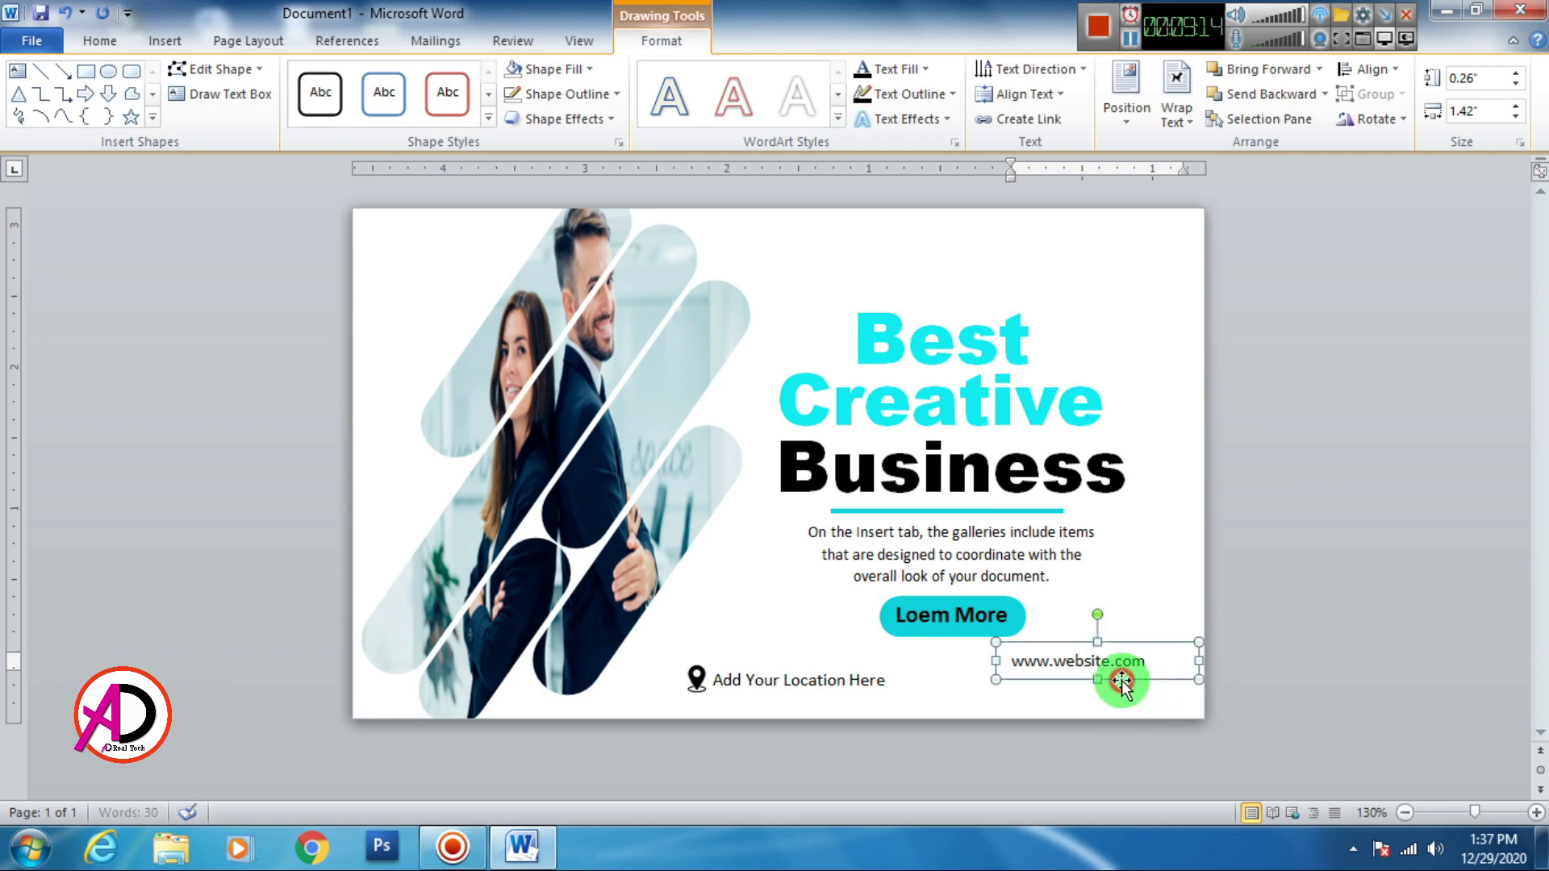
key(ctrl+c)
key(ctrl+v)
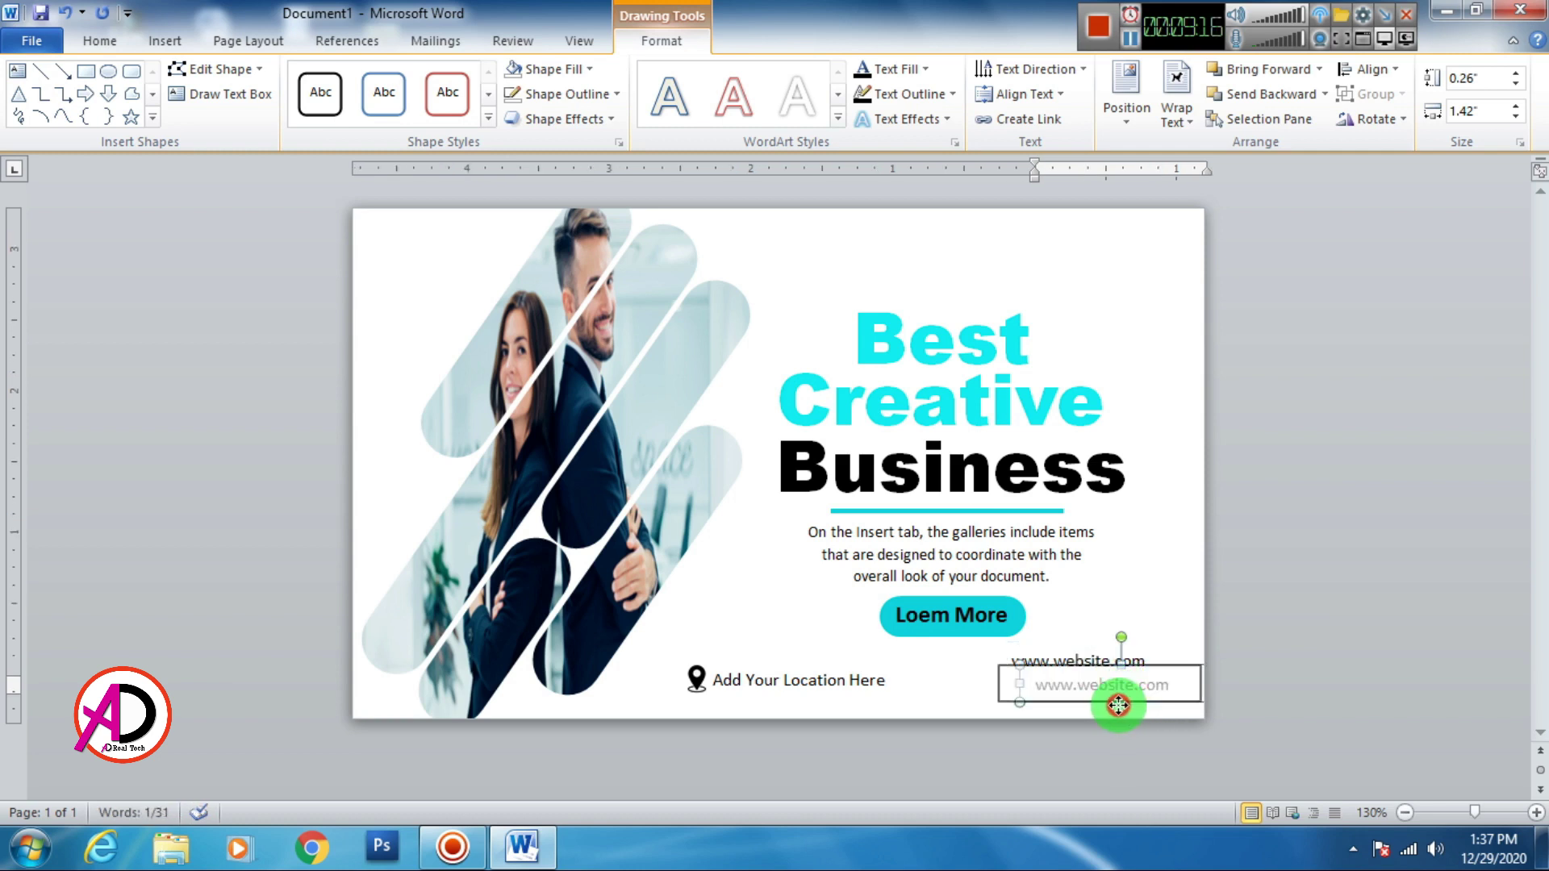
drag(1138, 705, 1117, 704)
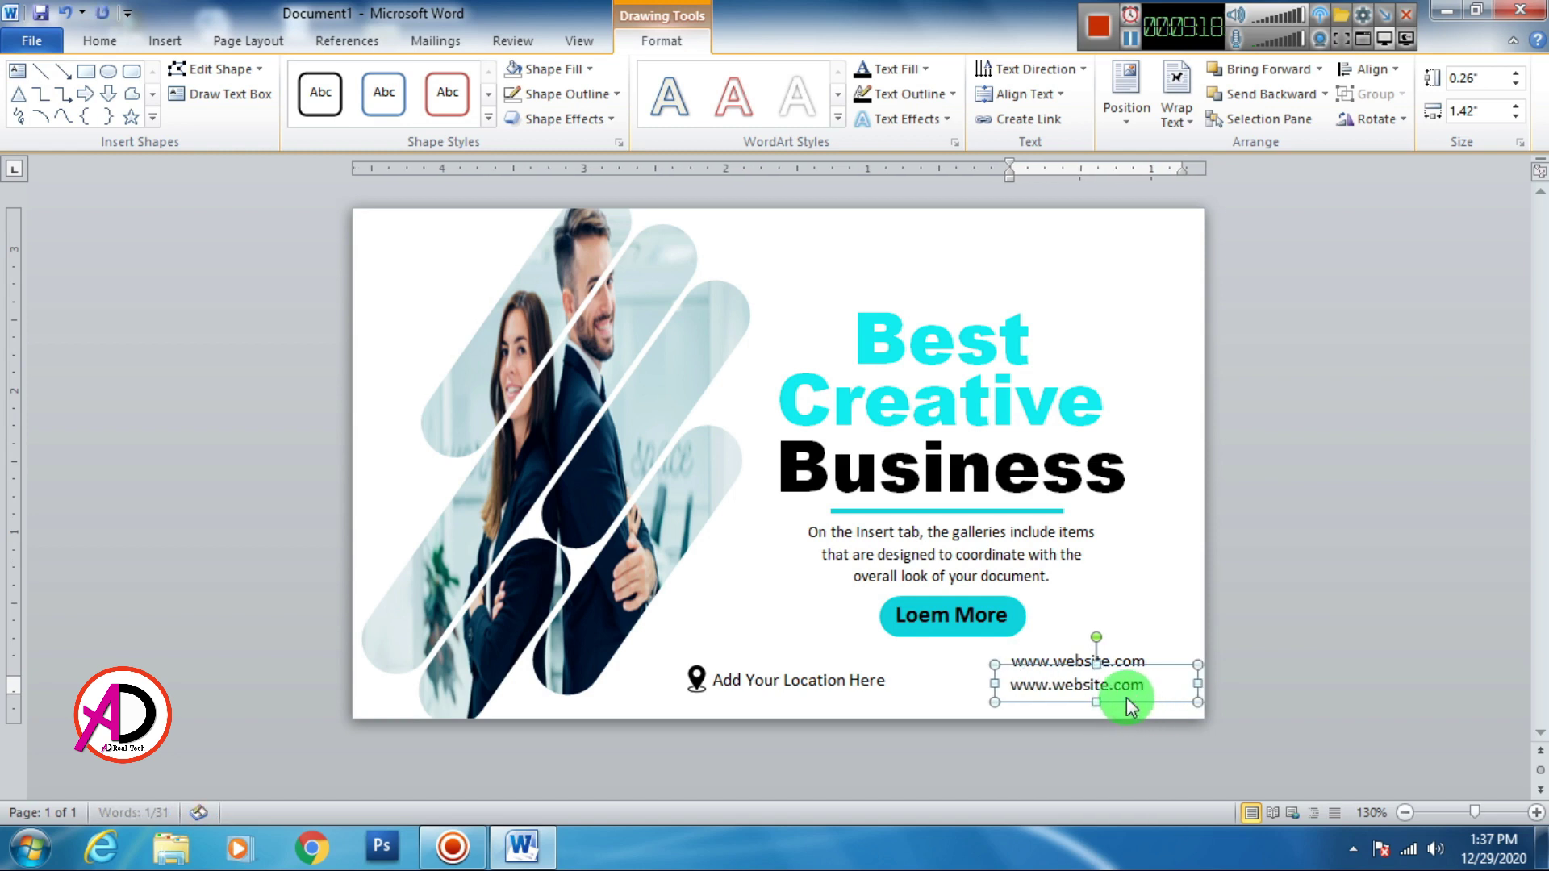
triple_click(1110, 696)
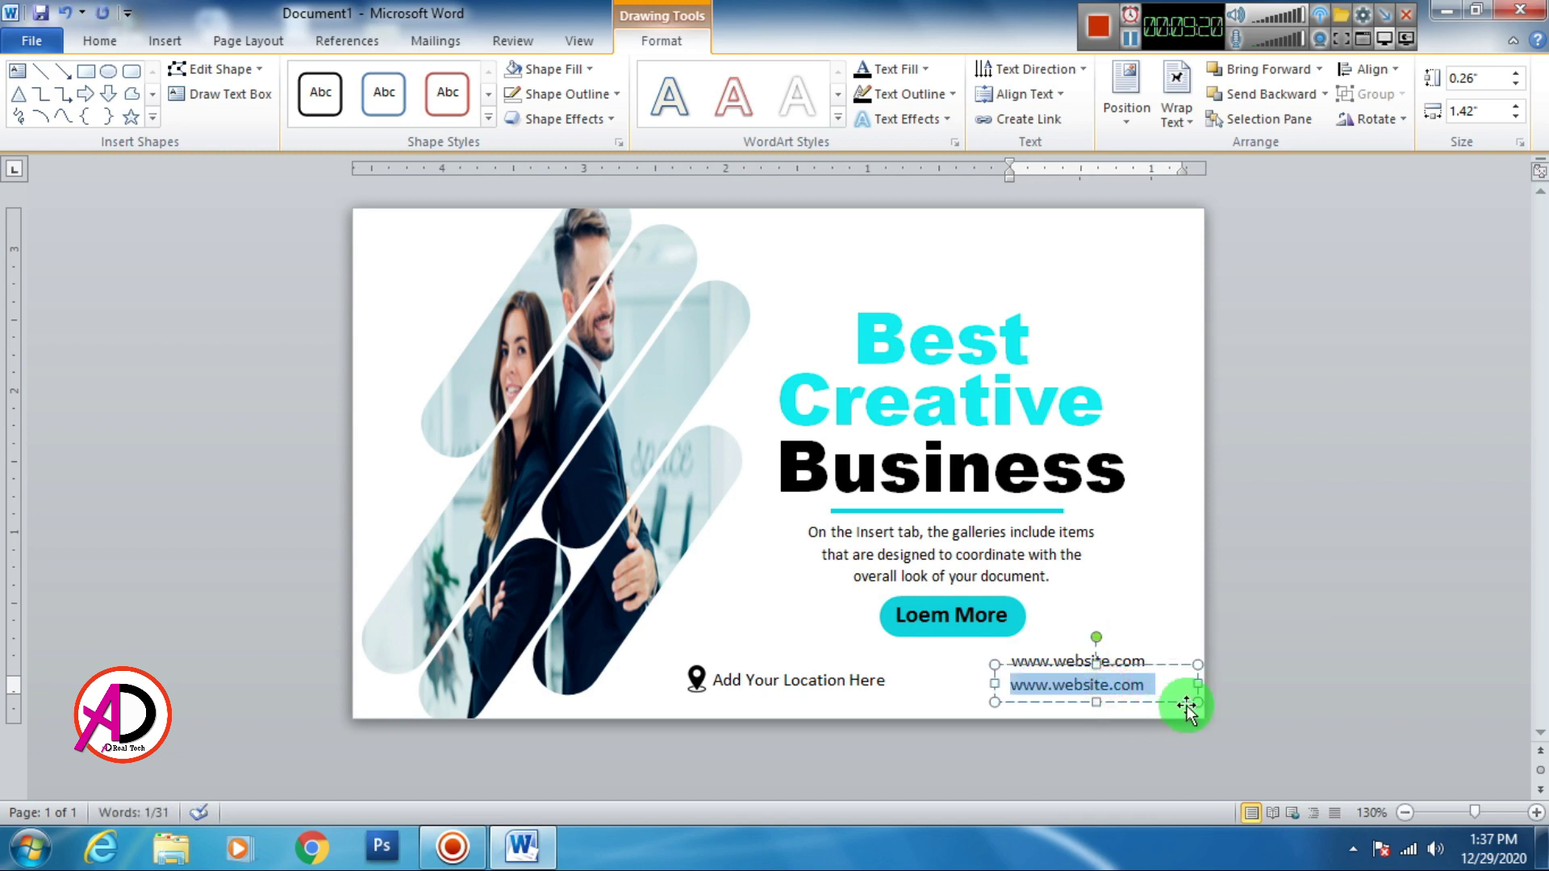
text(+123 456 7890)
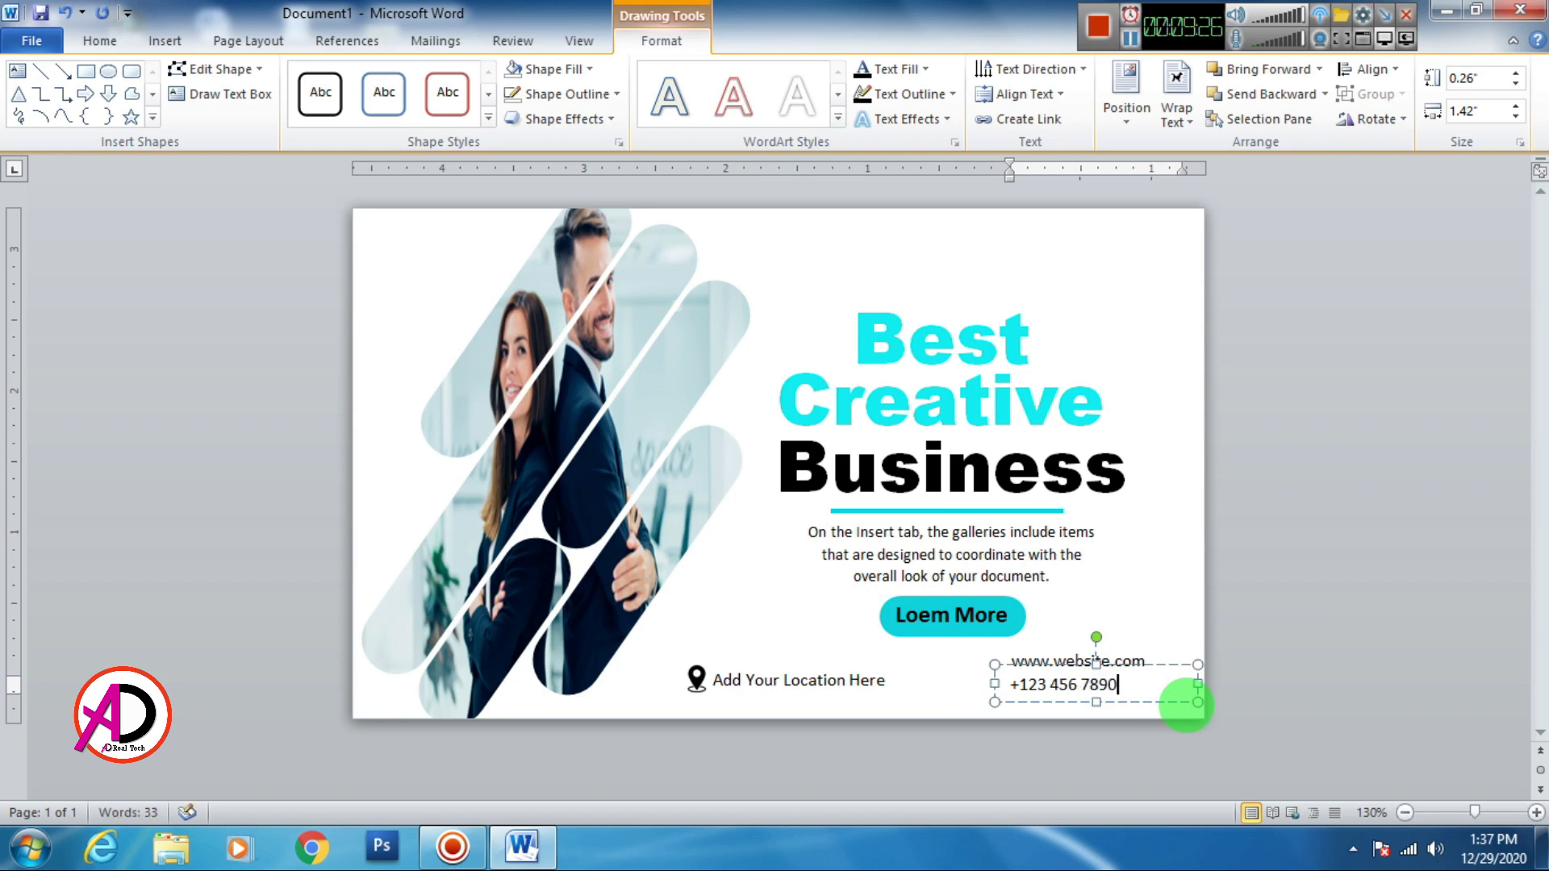
Step: Make the phone number cyan, one size larger, and bold
triple_click(1186, 702)
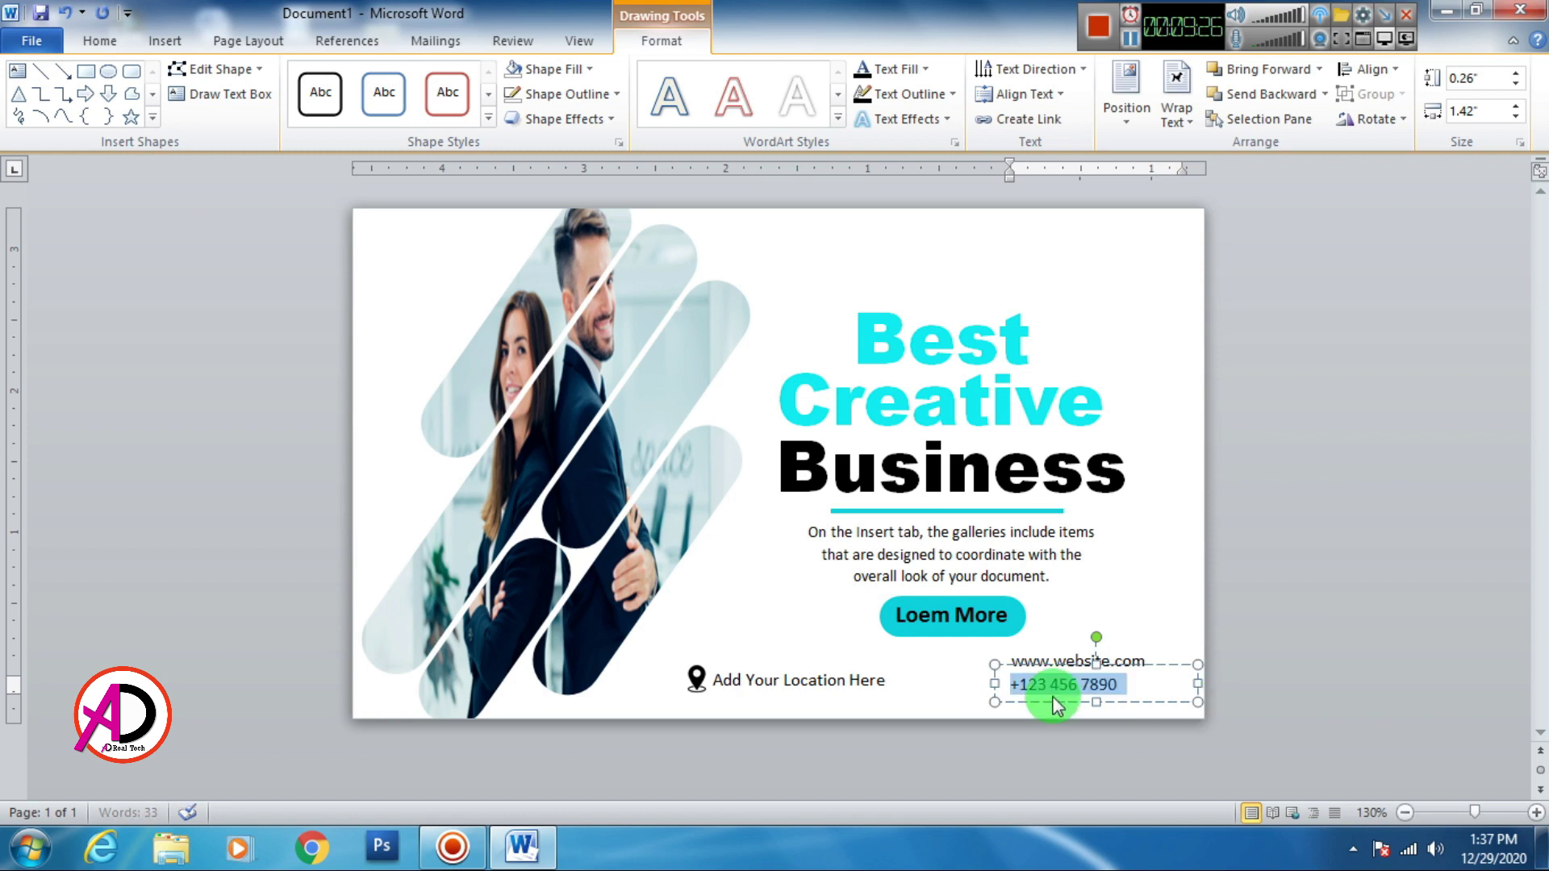
click(105, 42)
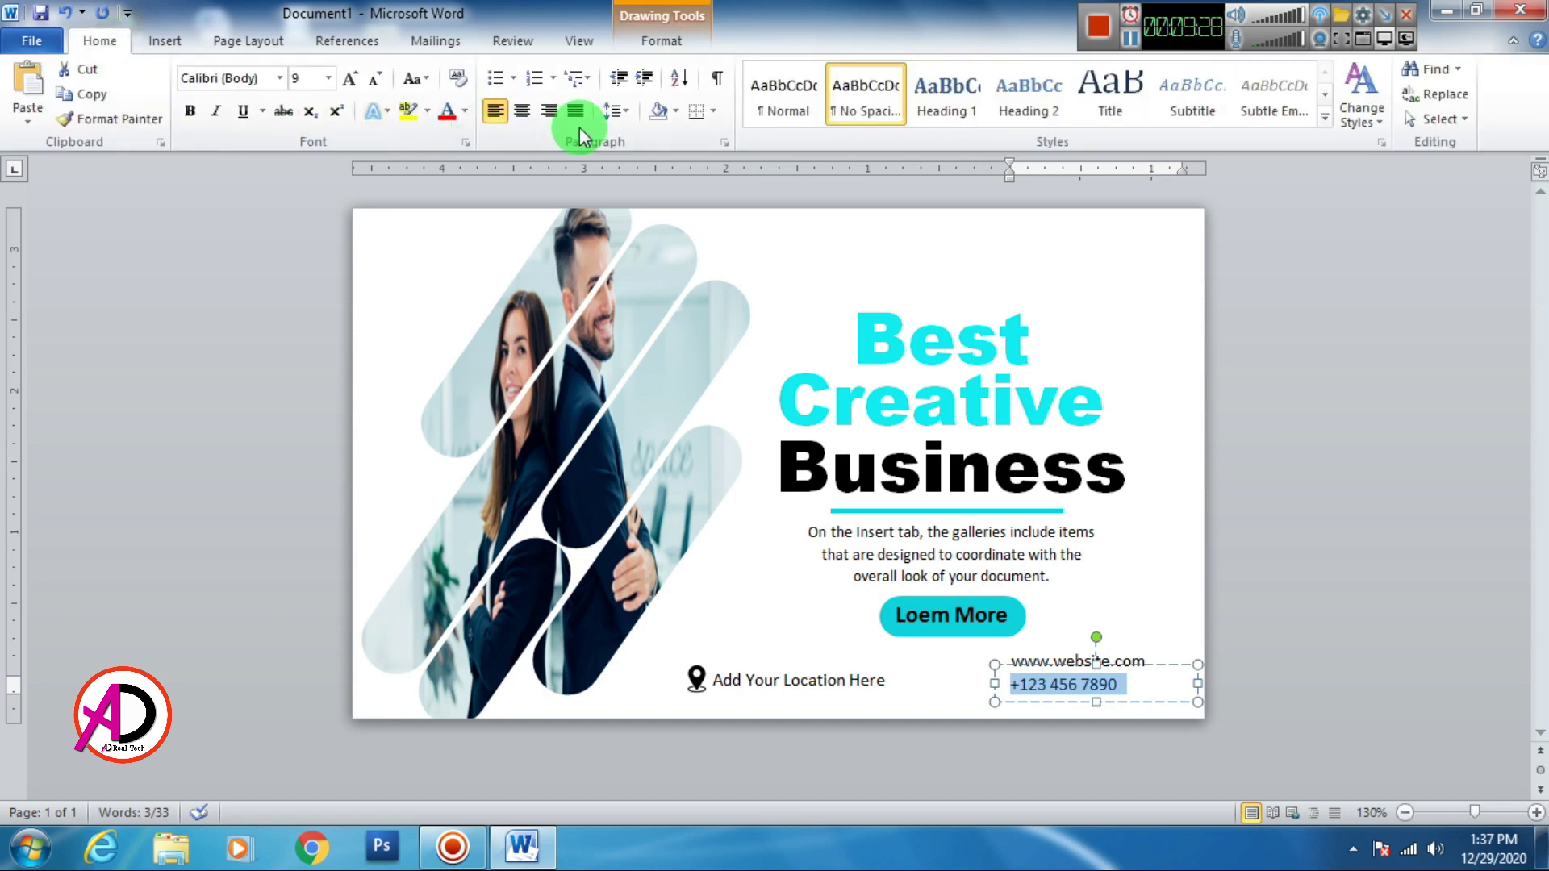
click(464, 112)
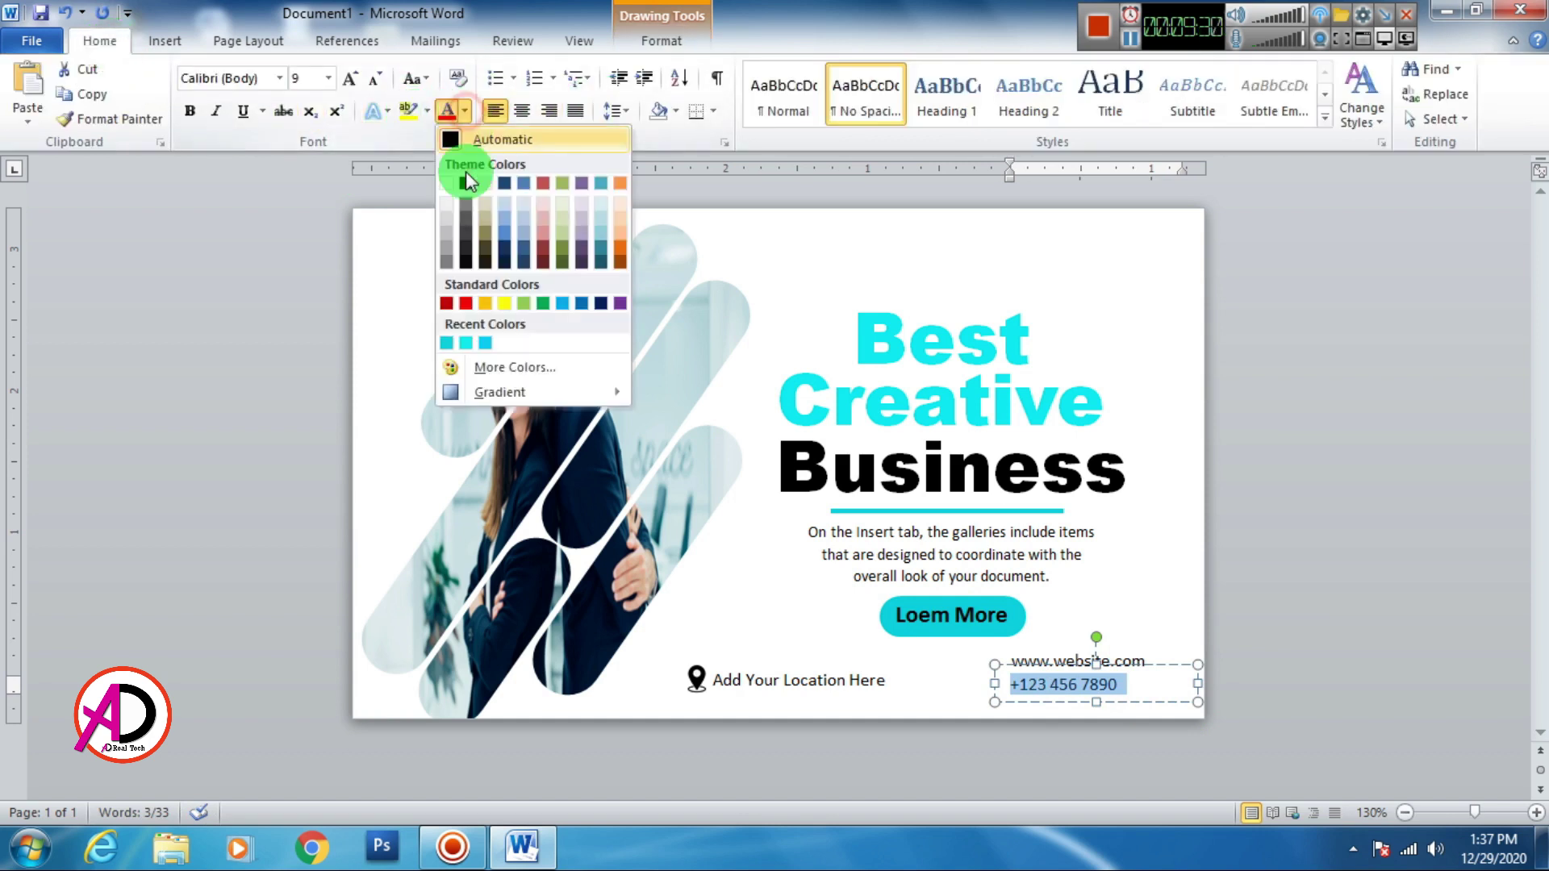
click(449, 343)
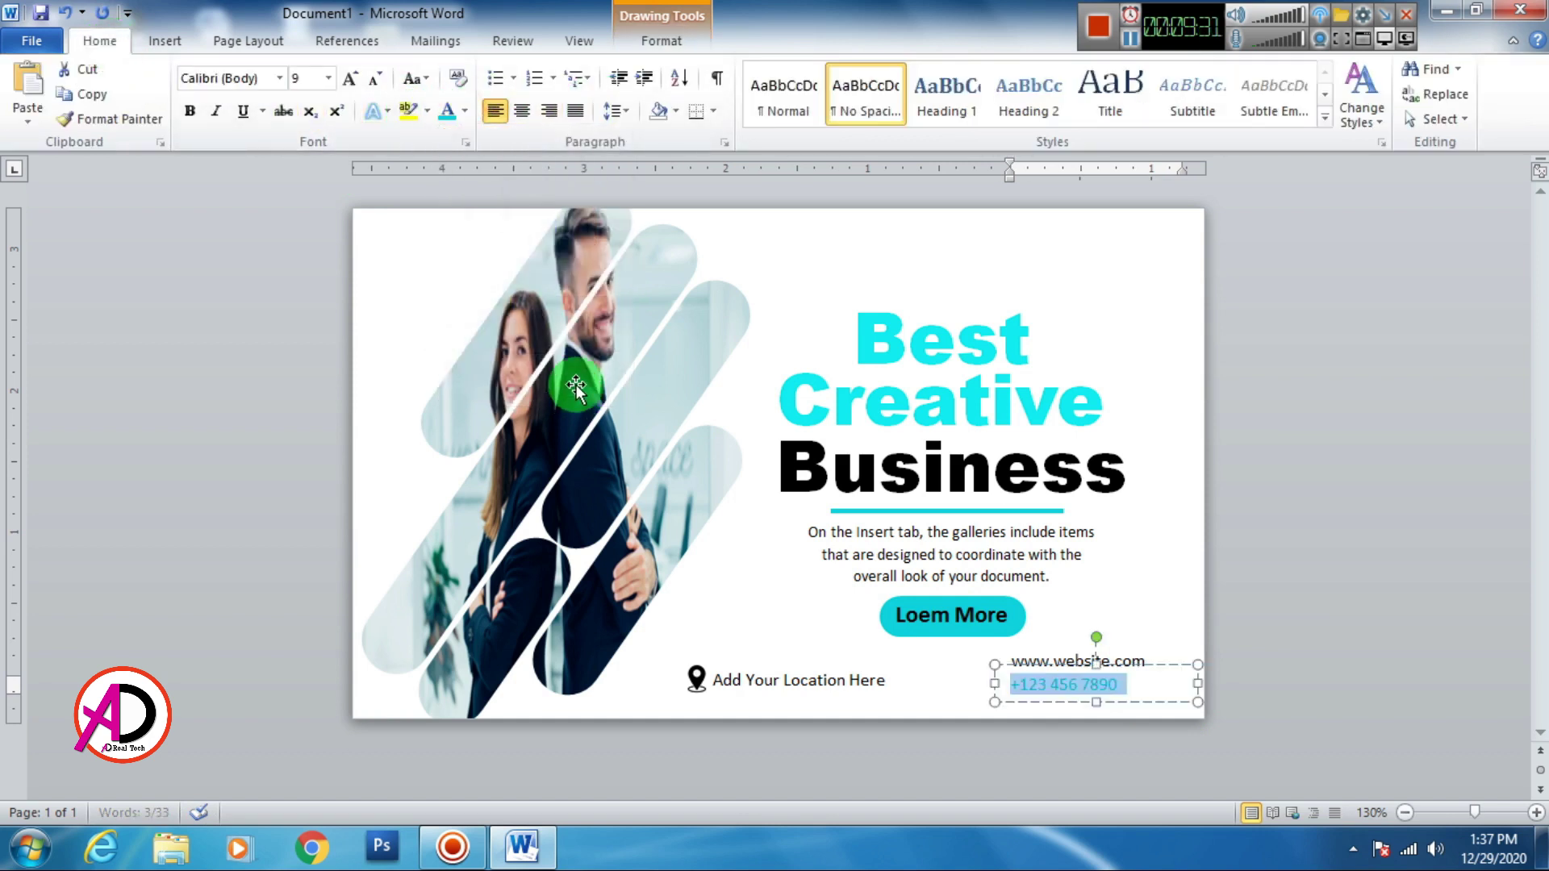
click(357, 80)
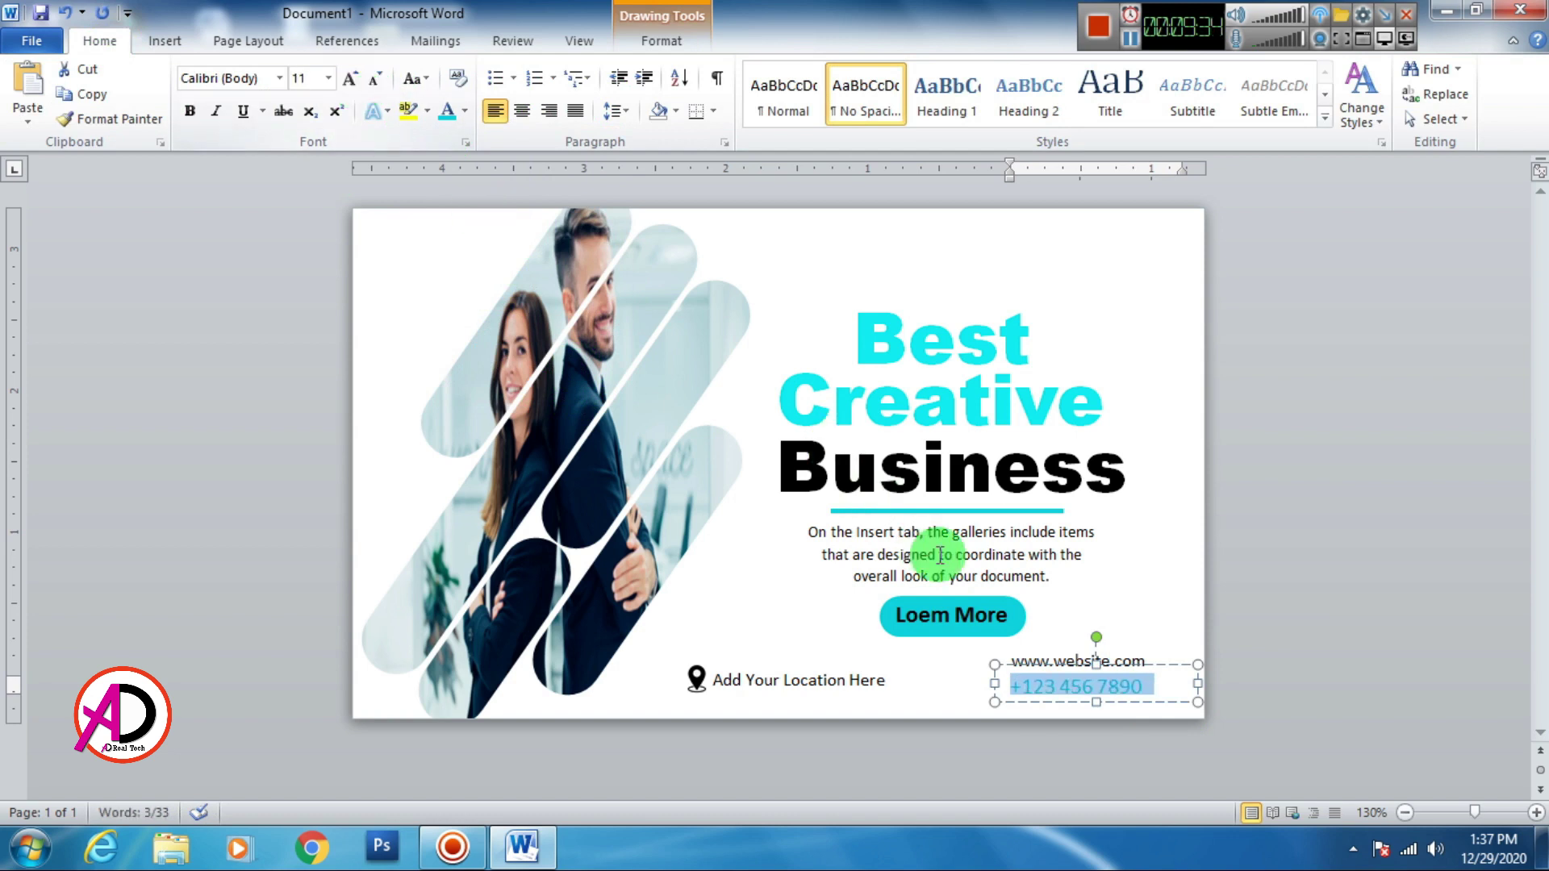
click(190, 111)
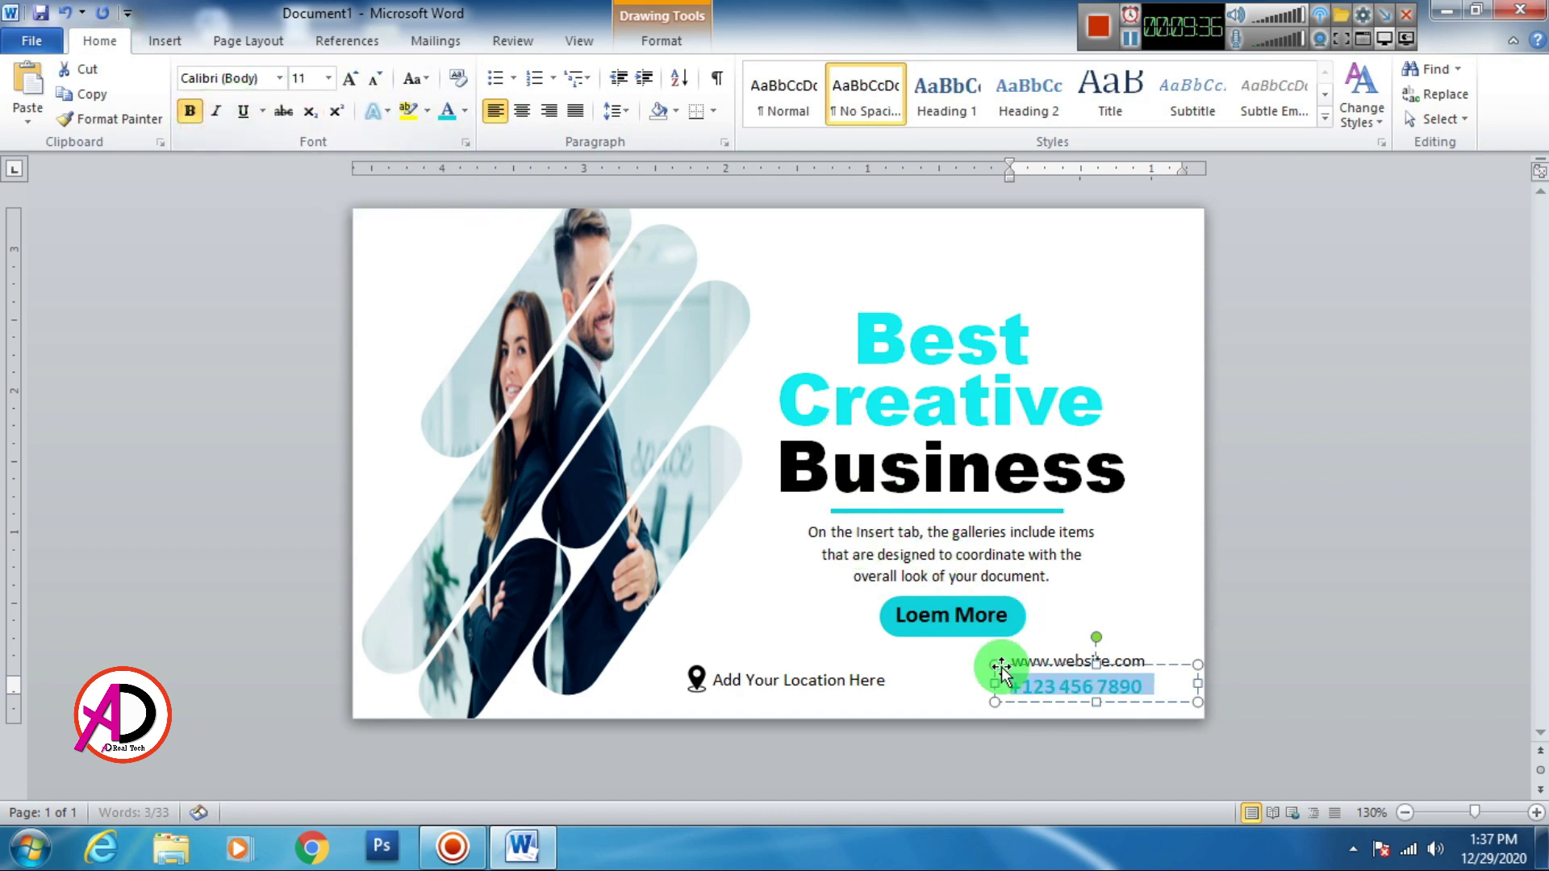
Step: Resize the phone number box to fit and nudge it right and up under the website line
mouse_move(1195, 682)
mouse_down()
mouse_move(1151, 682)
mouse_move(1185, 676)
mouse_up()
click(1246, 695)
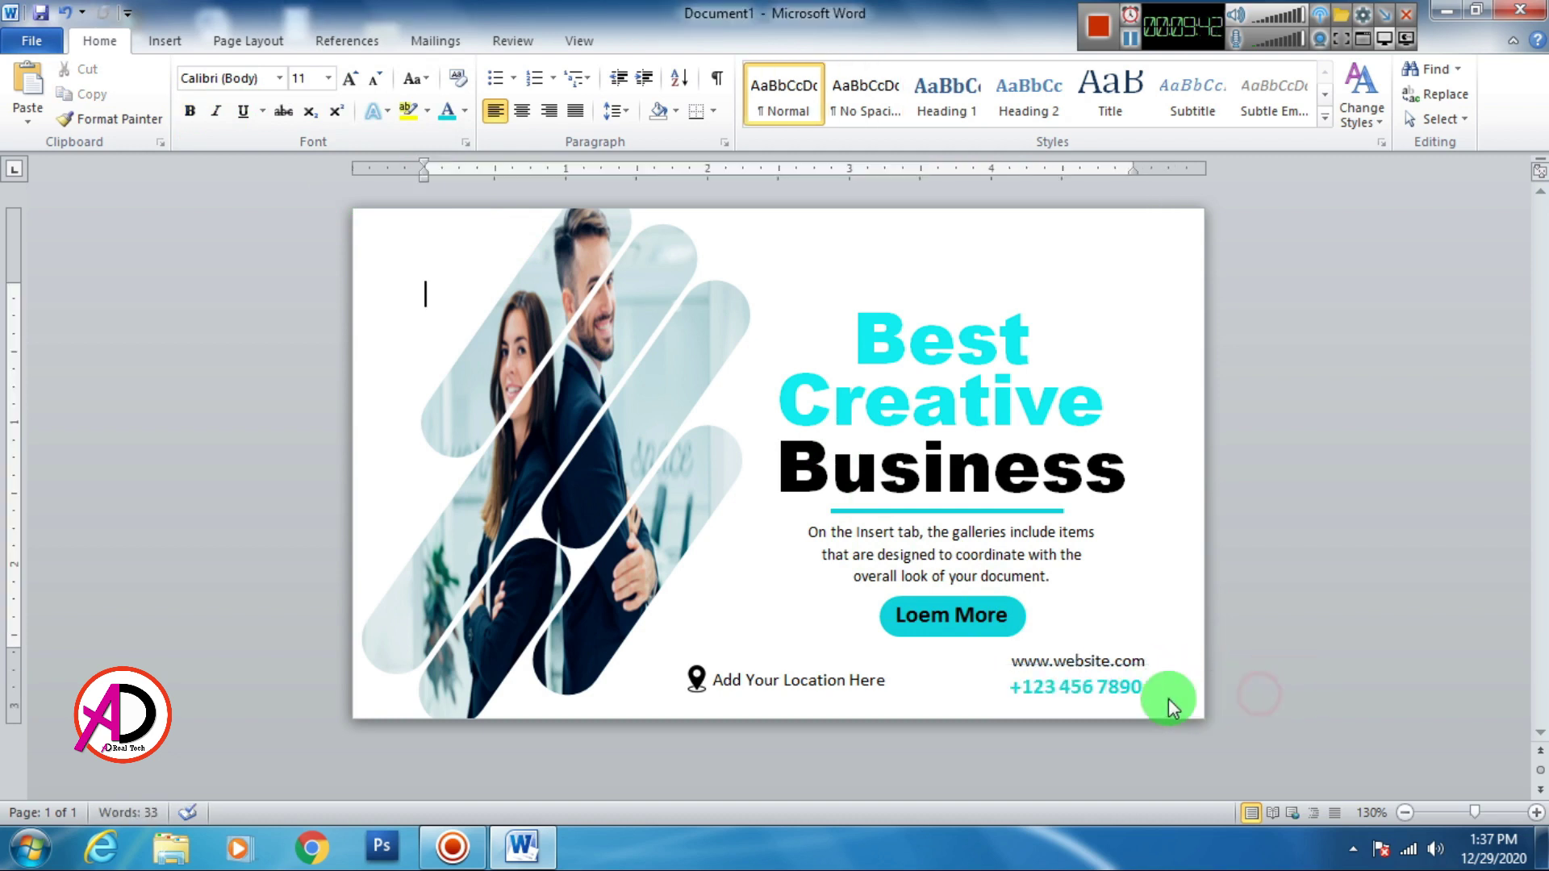
click(1094, 686)
click(1049, 703)
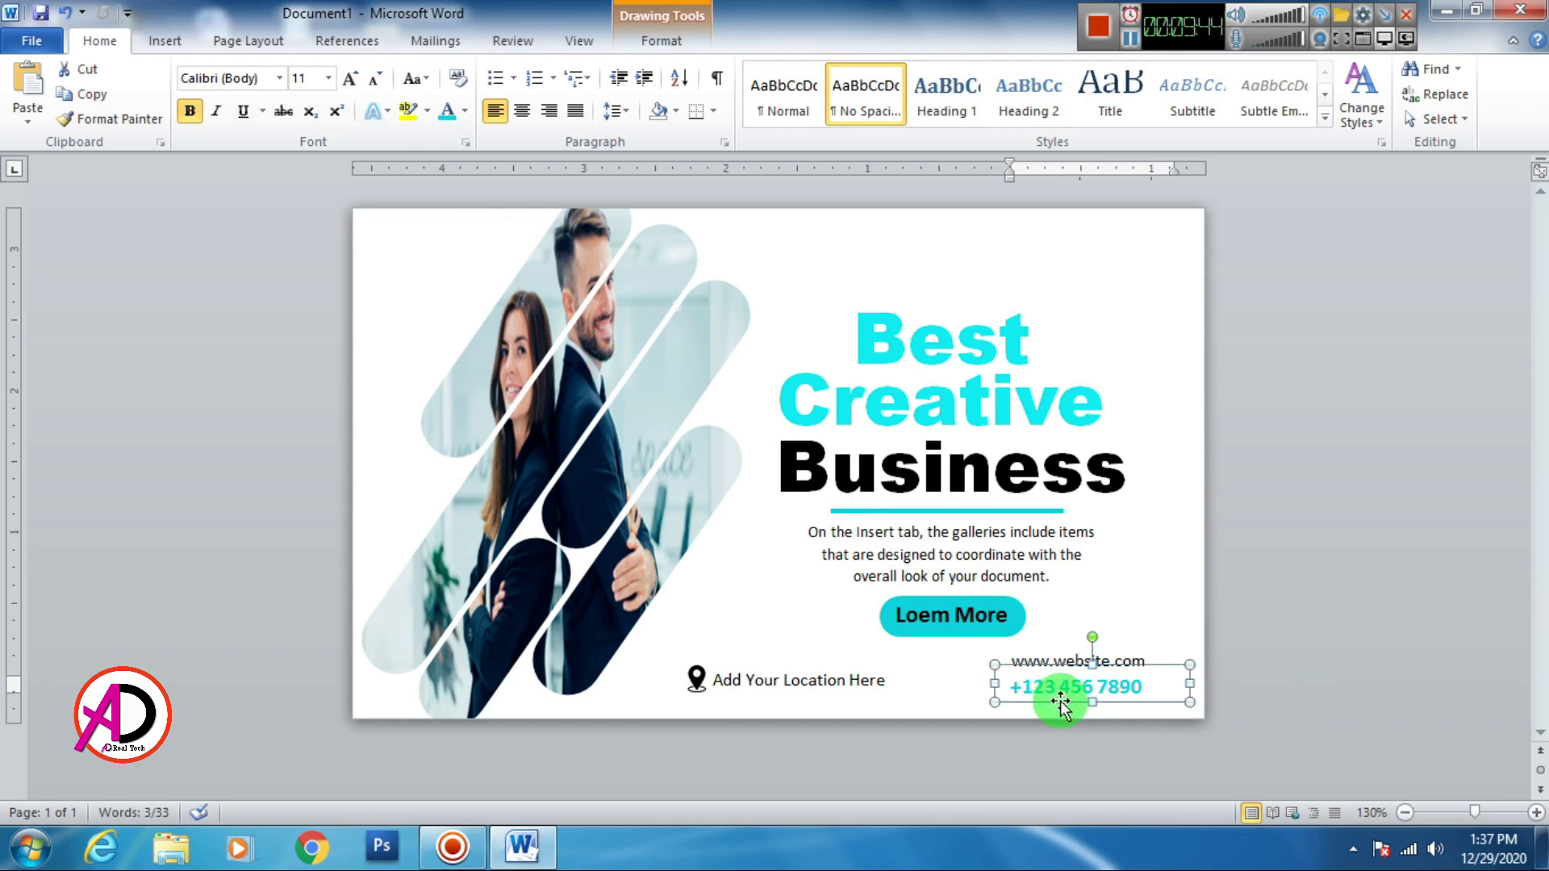
key(Right)
key(Right)
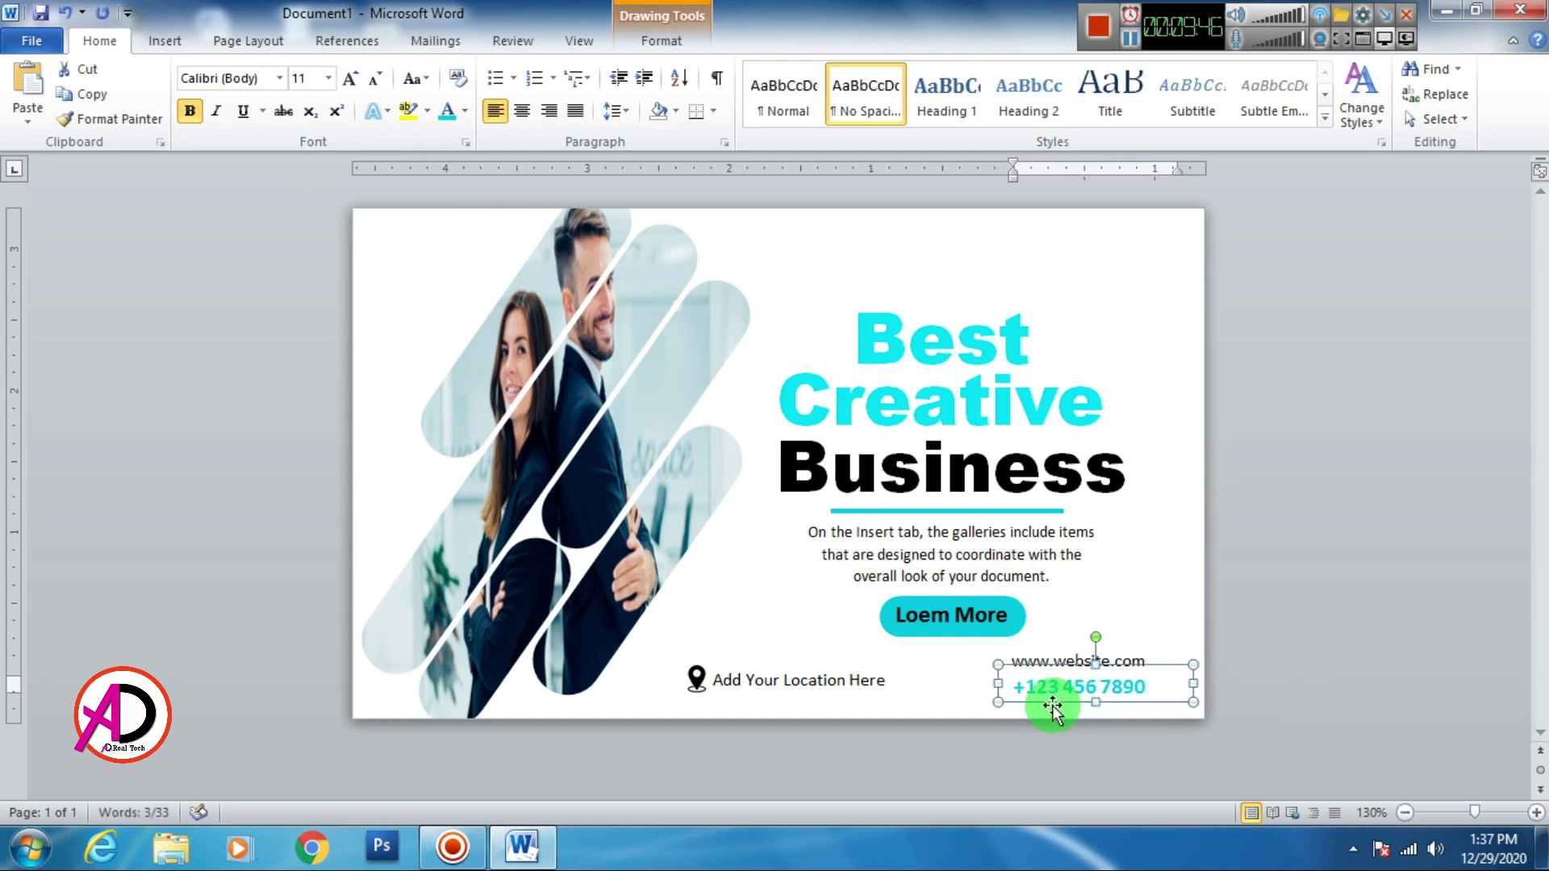
key(Right)
key(Right)
key(Up)
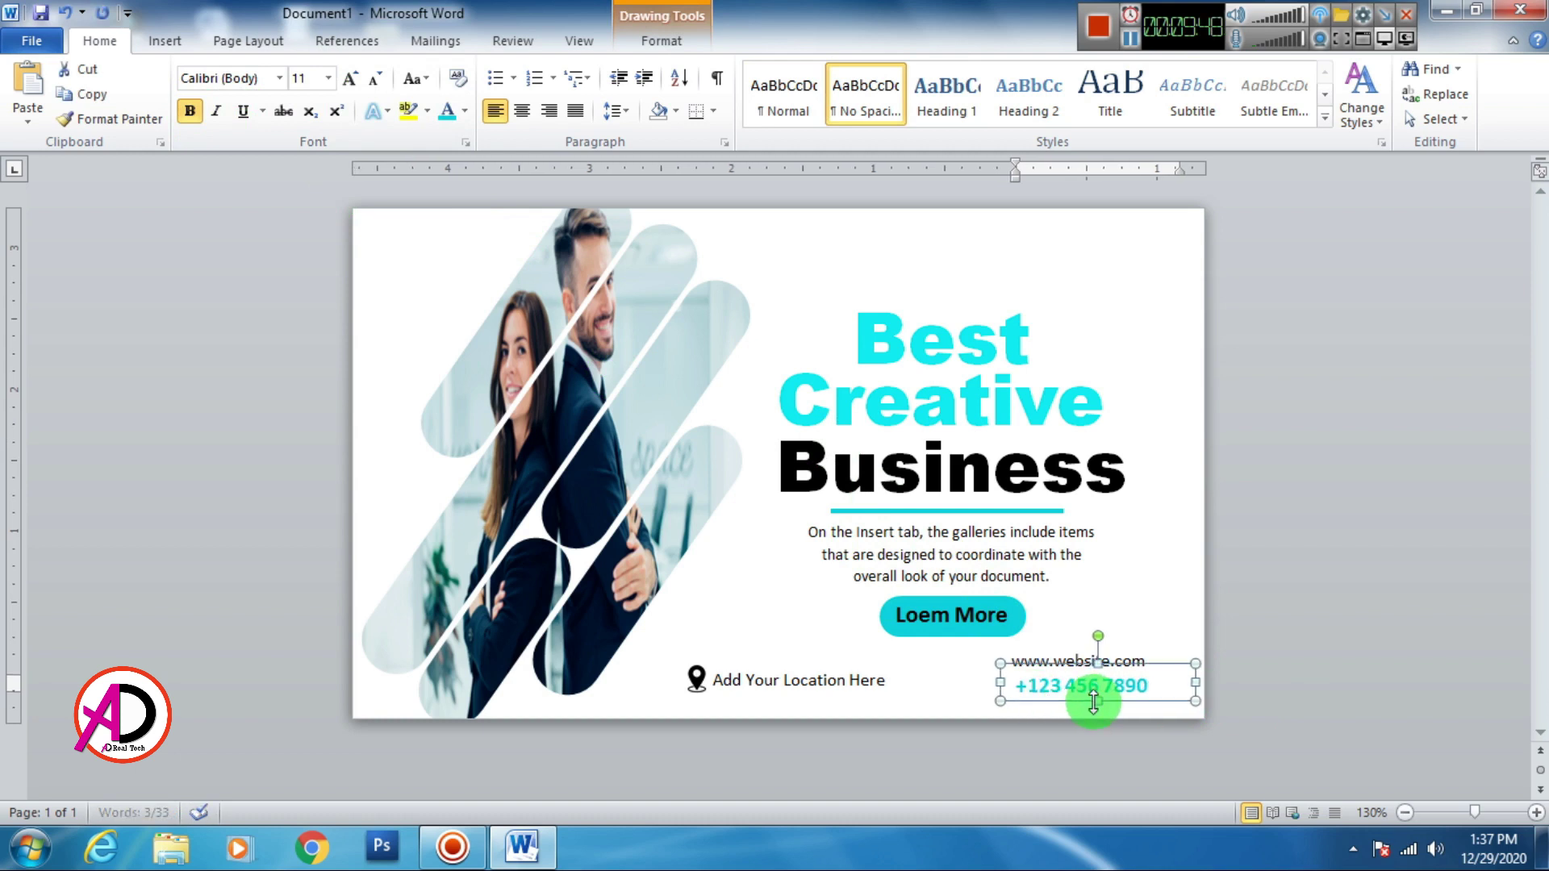
key(Up)
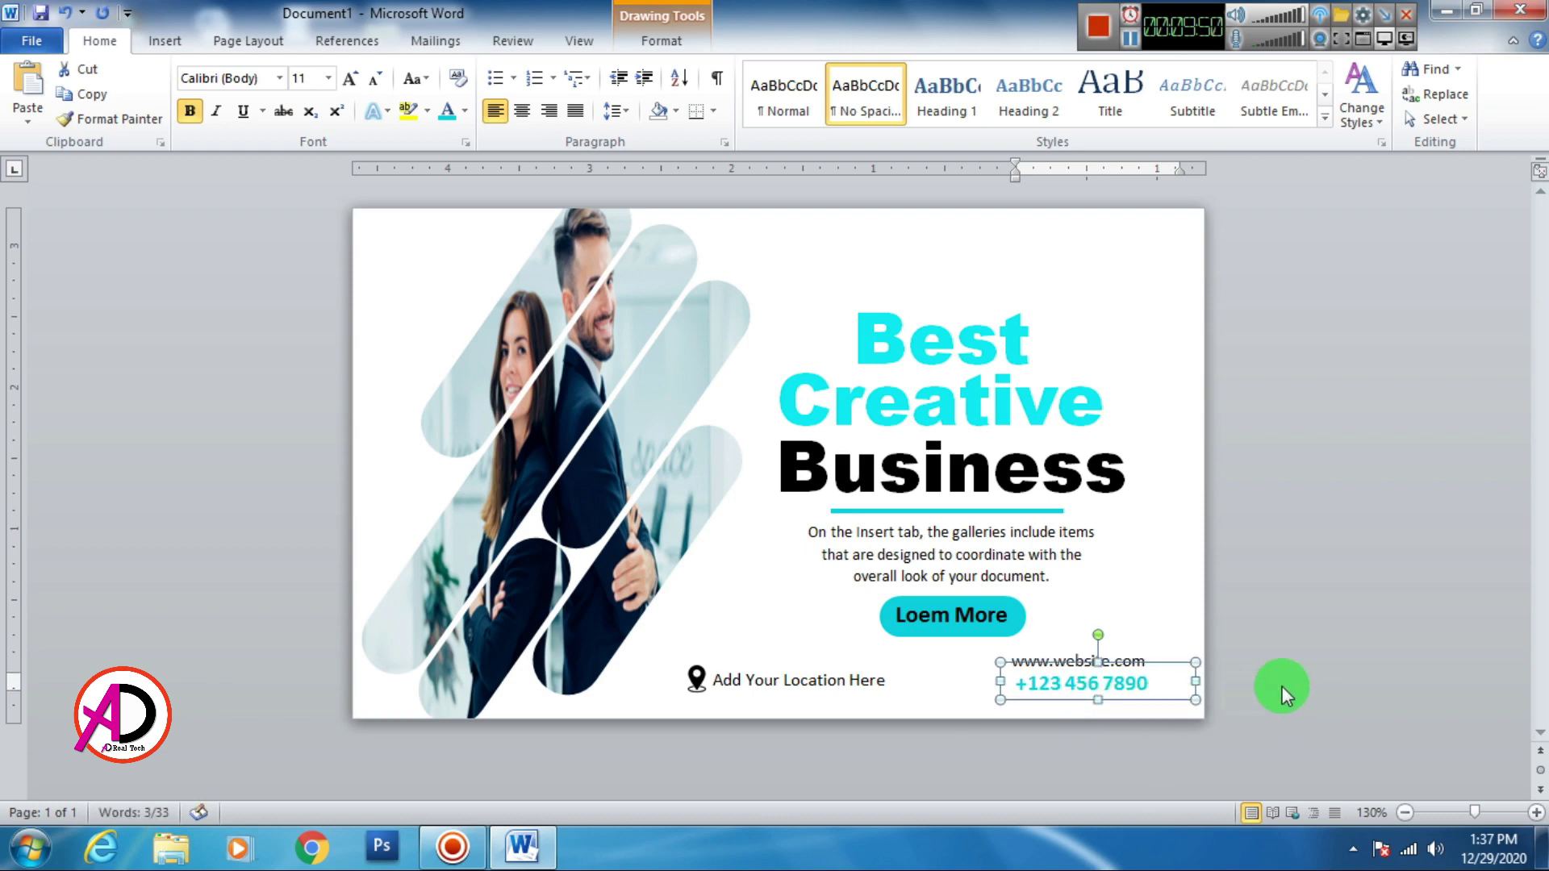
click(1294, 678)
Step: Insert the globe picture img_490843 from the Tools folder into the banner
click(165, 40)
click(323, 87)
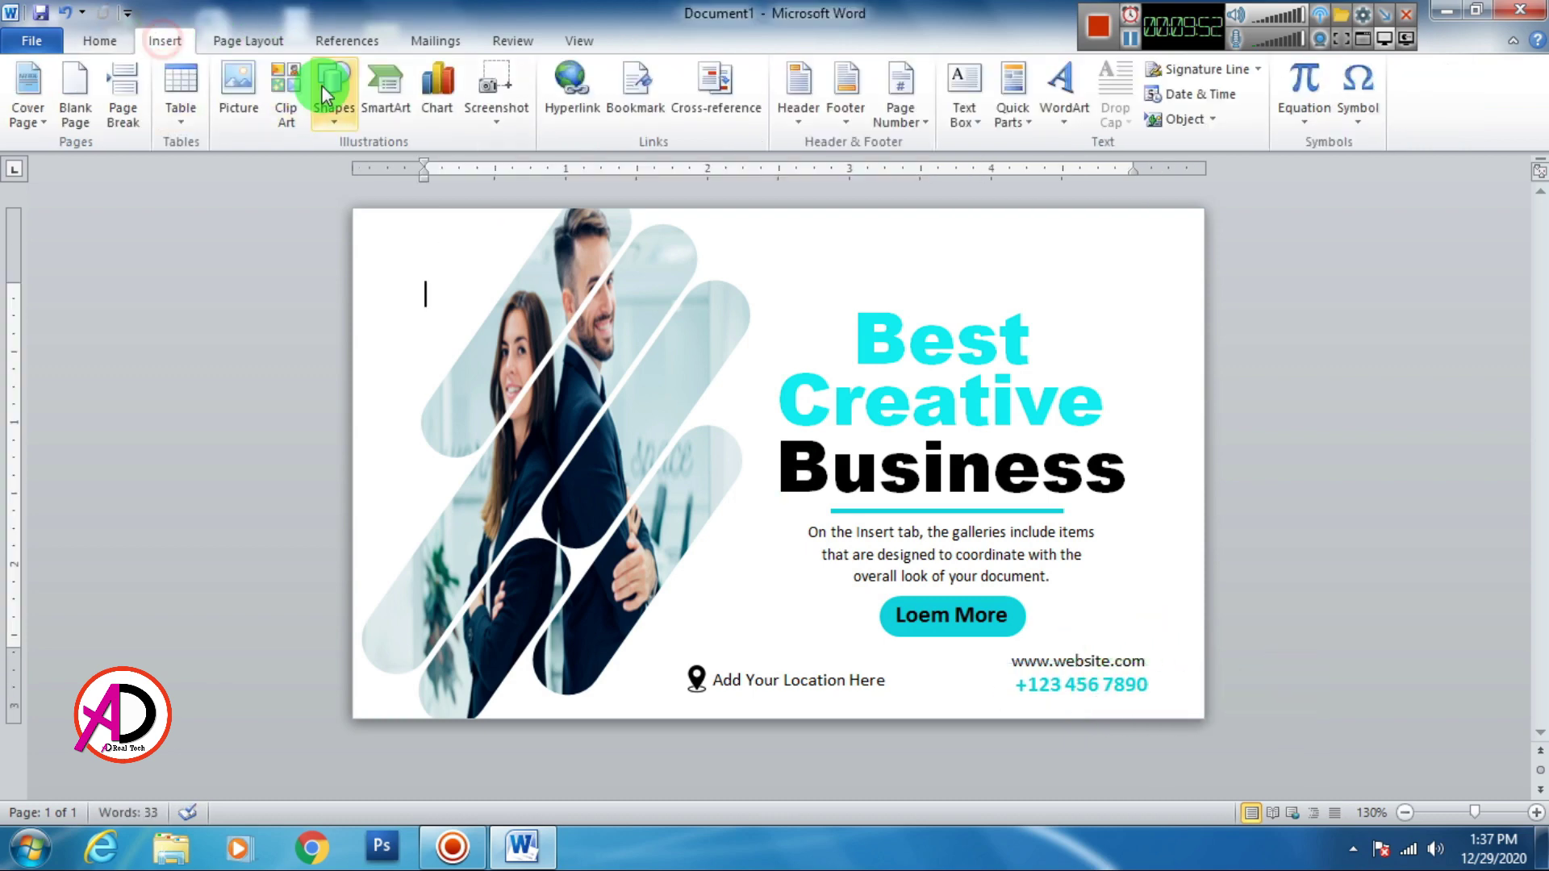
click(238, 80)
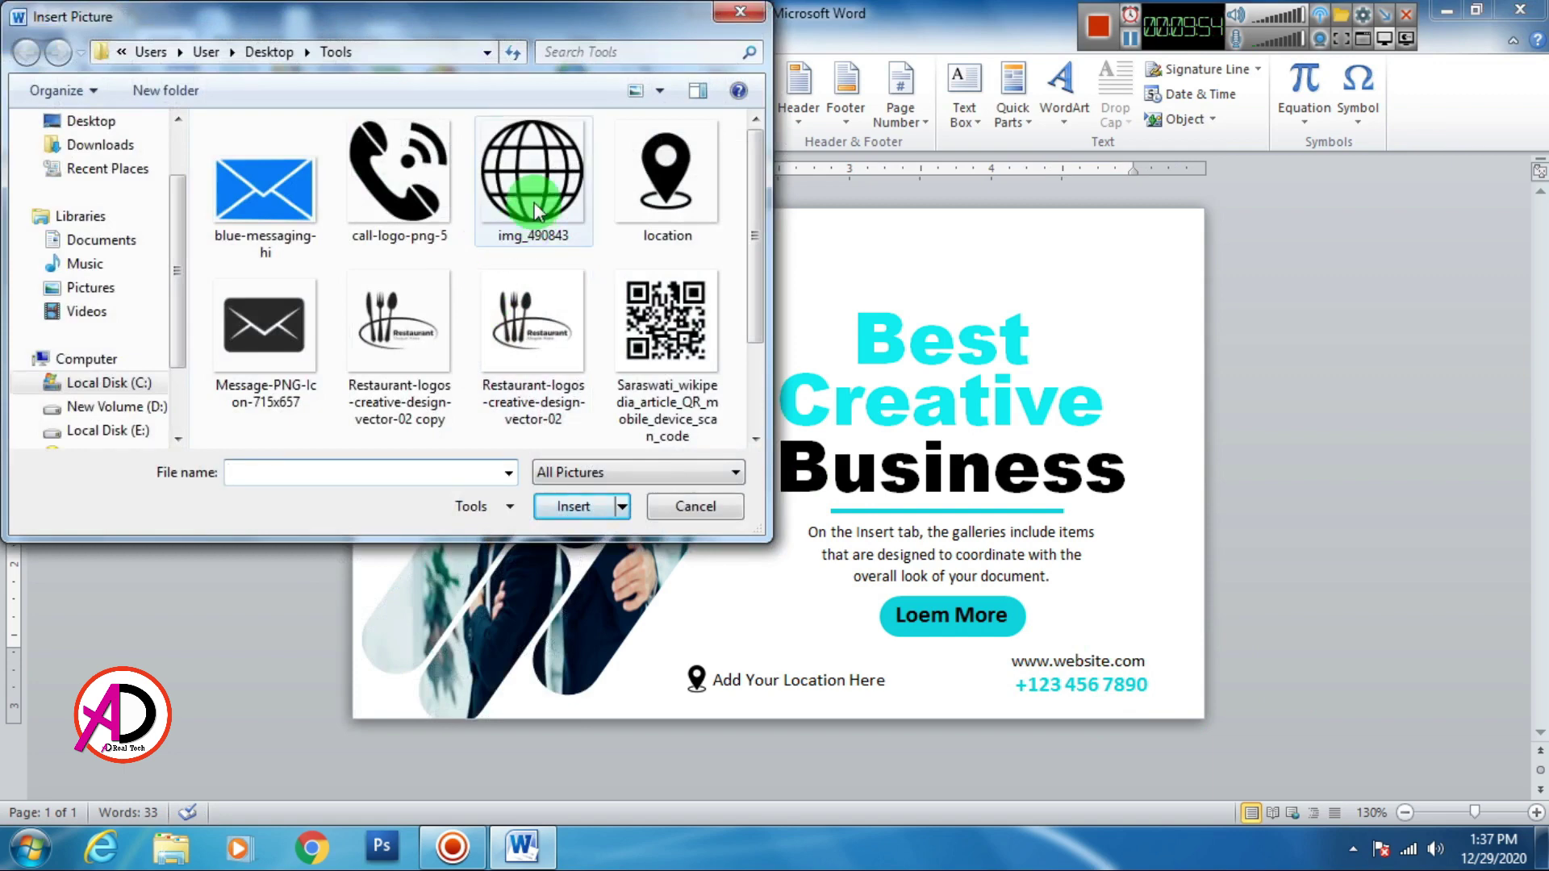
click(533, 182)
click(592, 520)
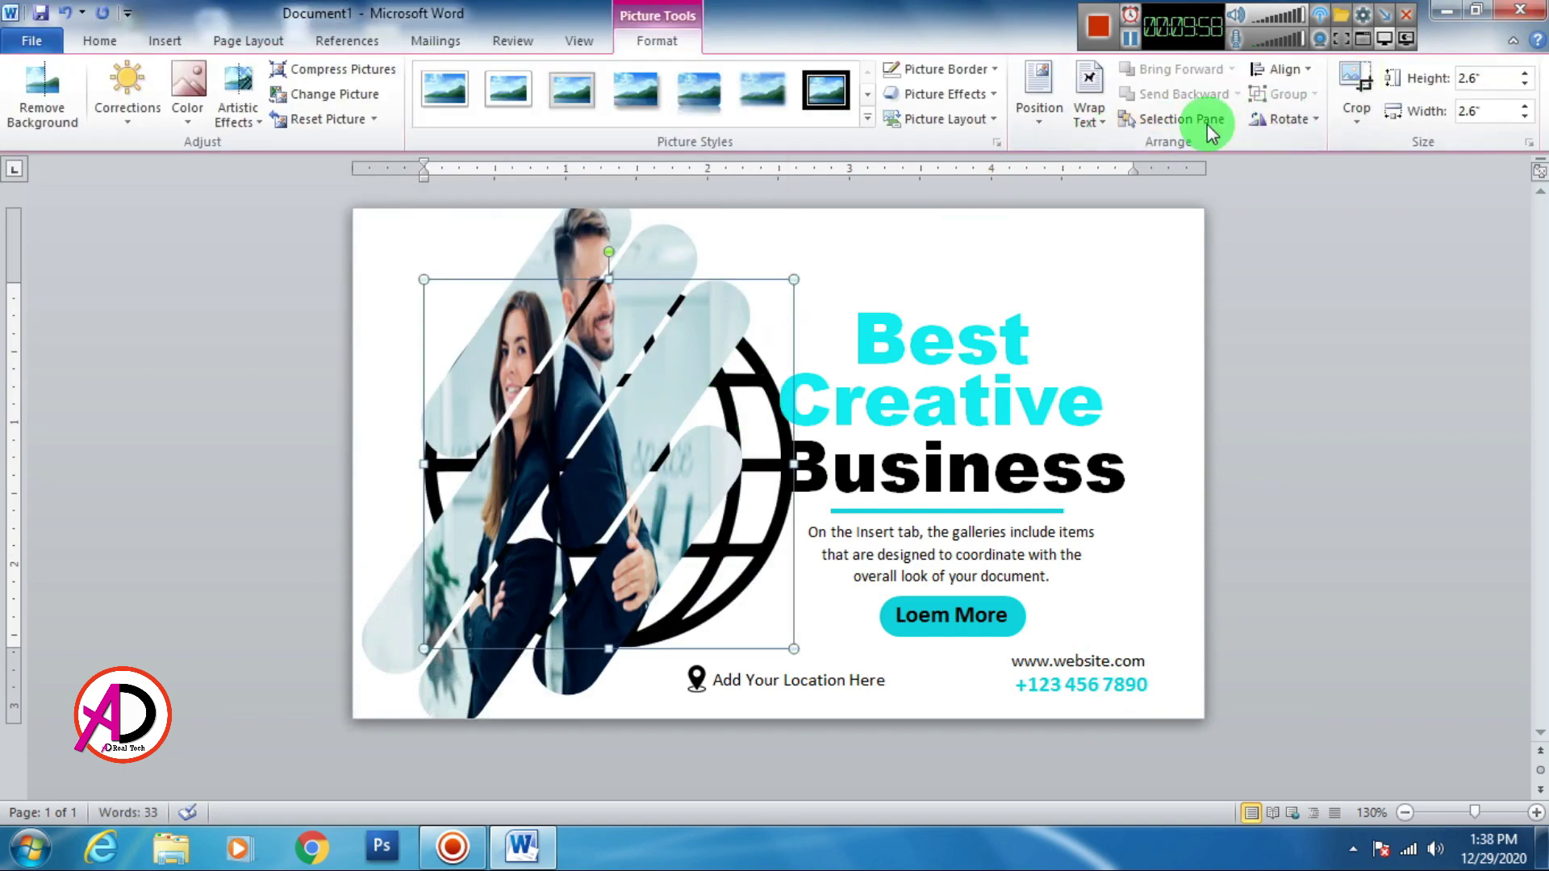
click(1089, 101)
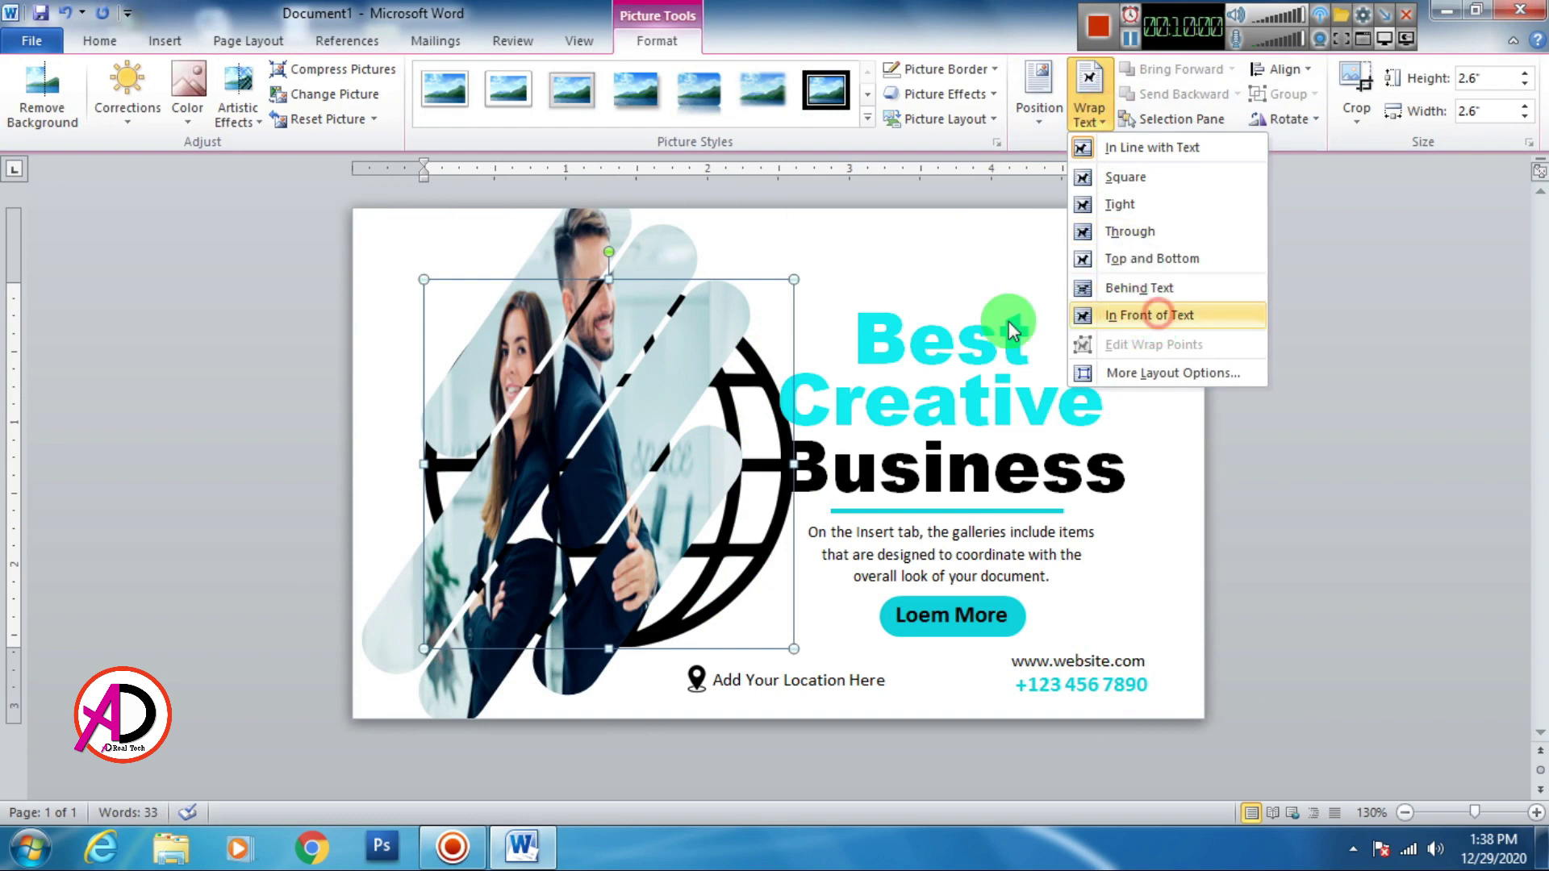
click(803, 286)
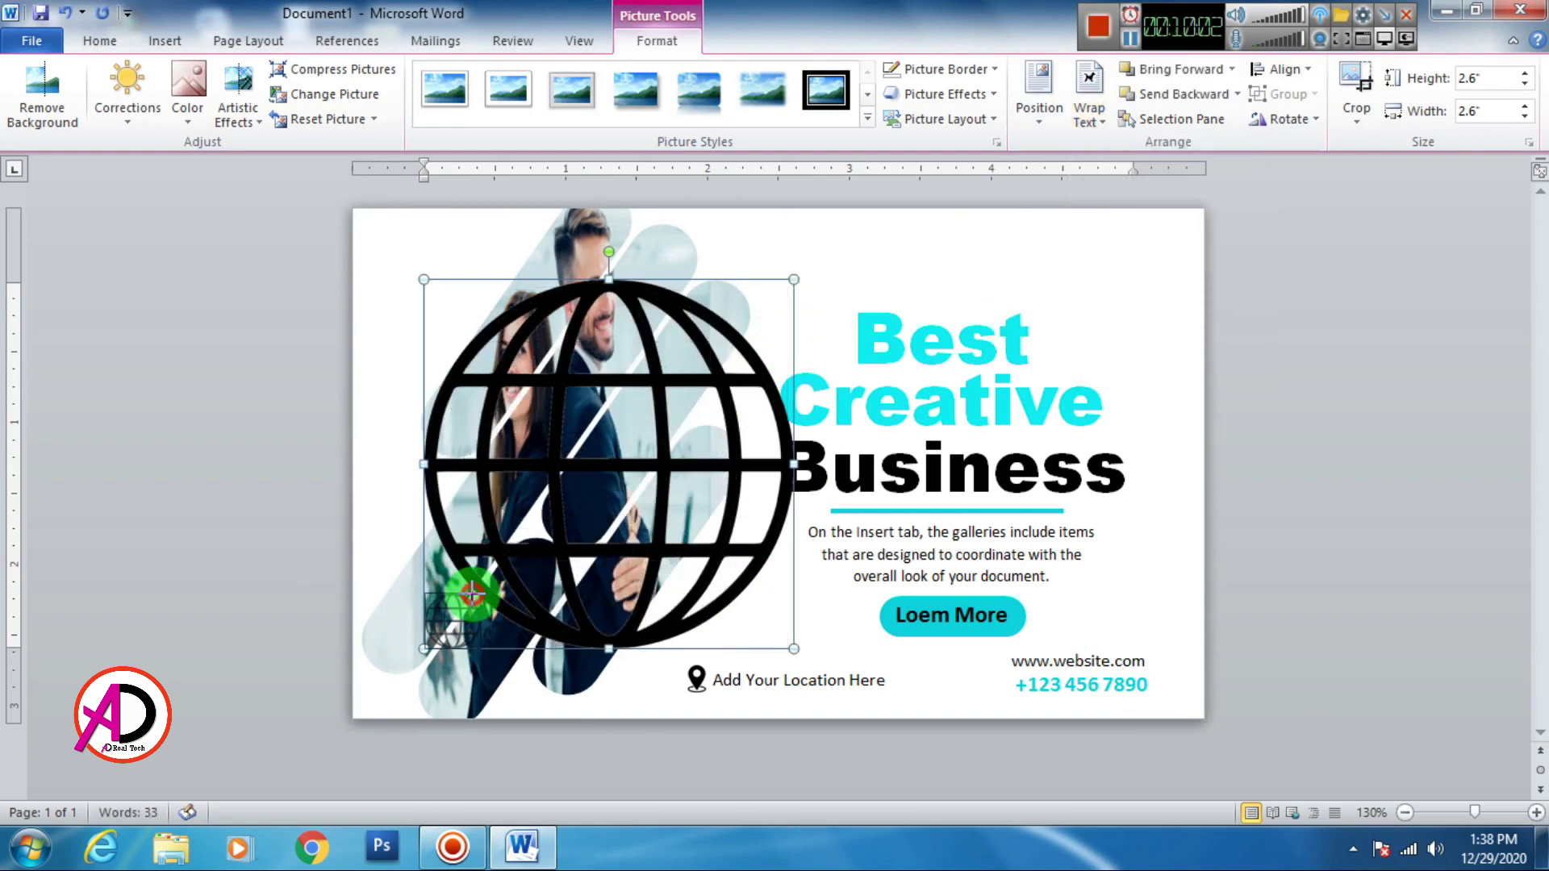
mouse_move(452, 610)
mouse_down()
mouse_move(440, 625)
mouse_move(944, 693)
mouse_up()
scroll(919, 685, up, 2)
scroll(968, 701, up, 3)
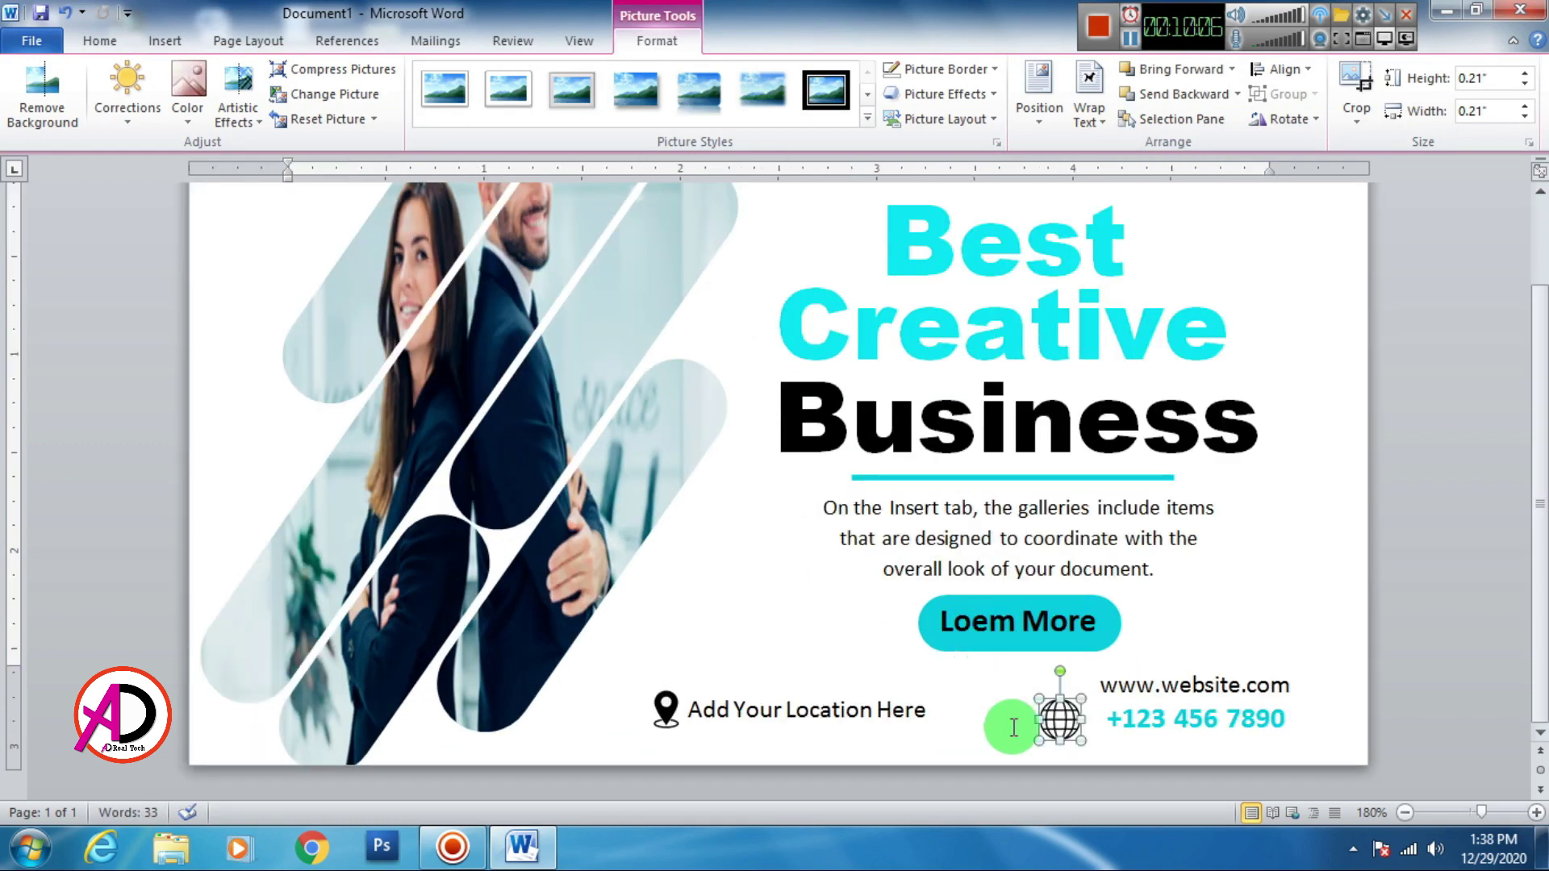
drag(1059, 715, 1315, 690)
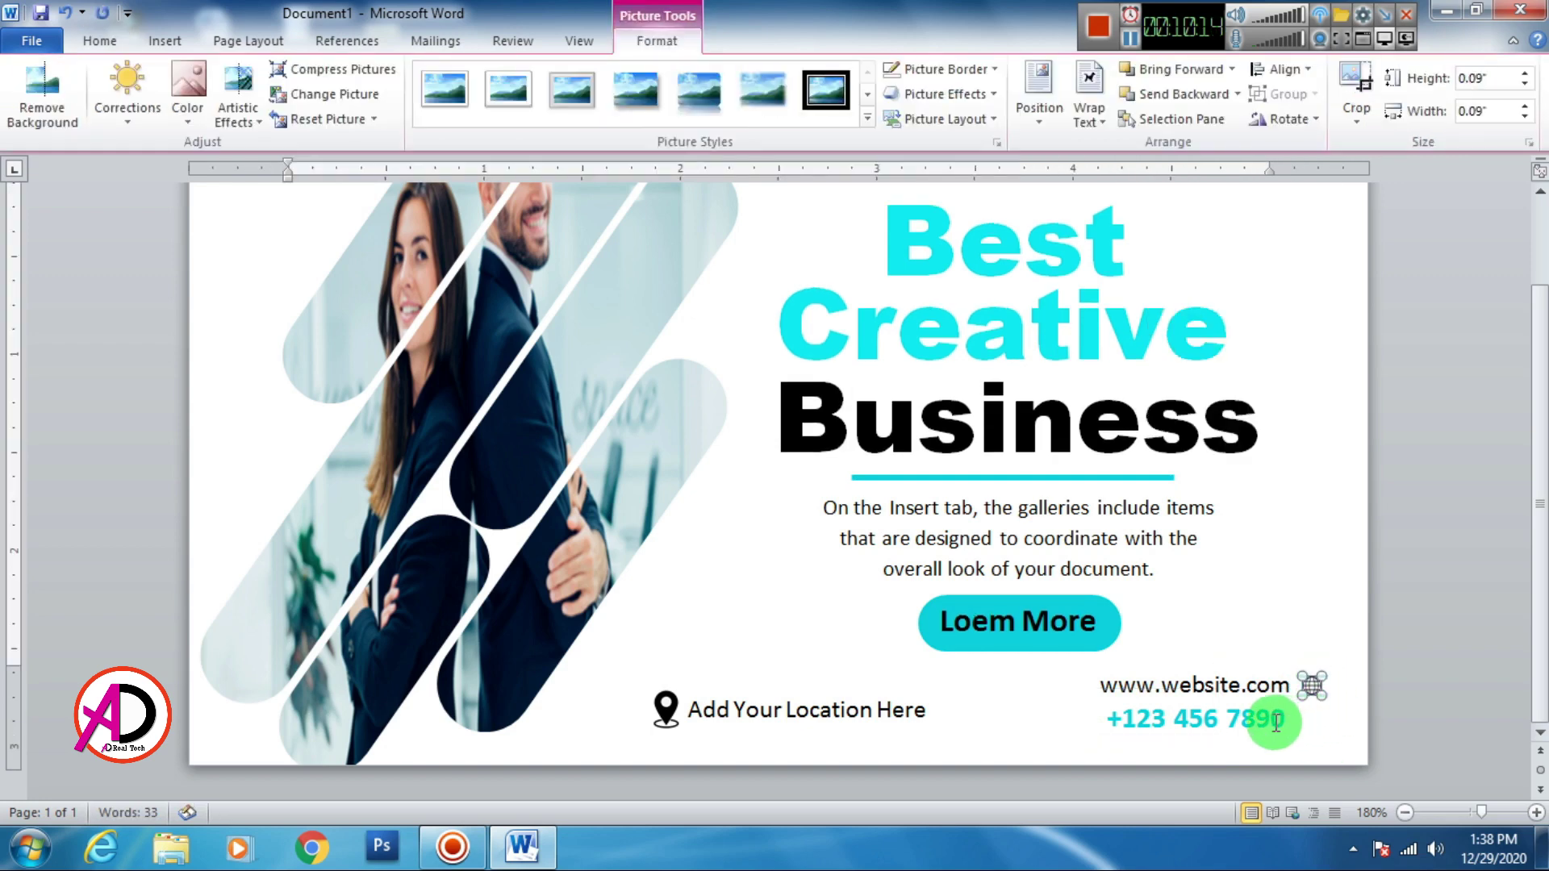
click(1236, 729)
Step: Select the phone number line and grow its font to 14 pt
drag(1230, 740, 1230, 752)
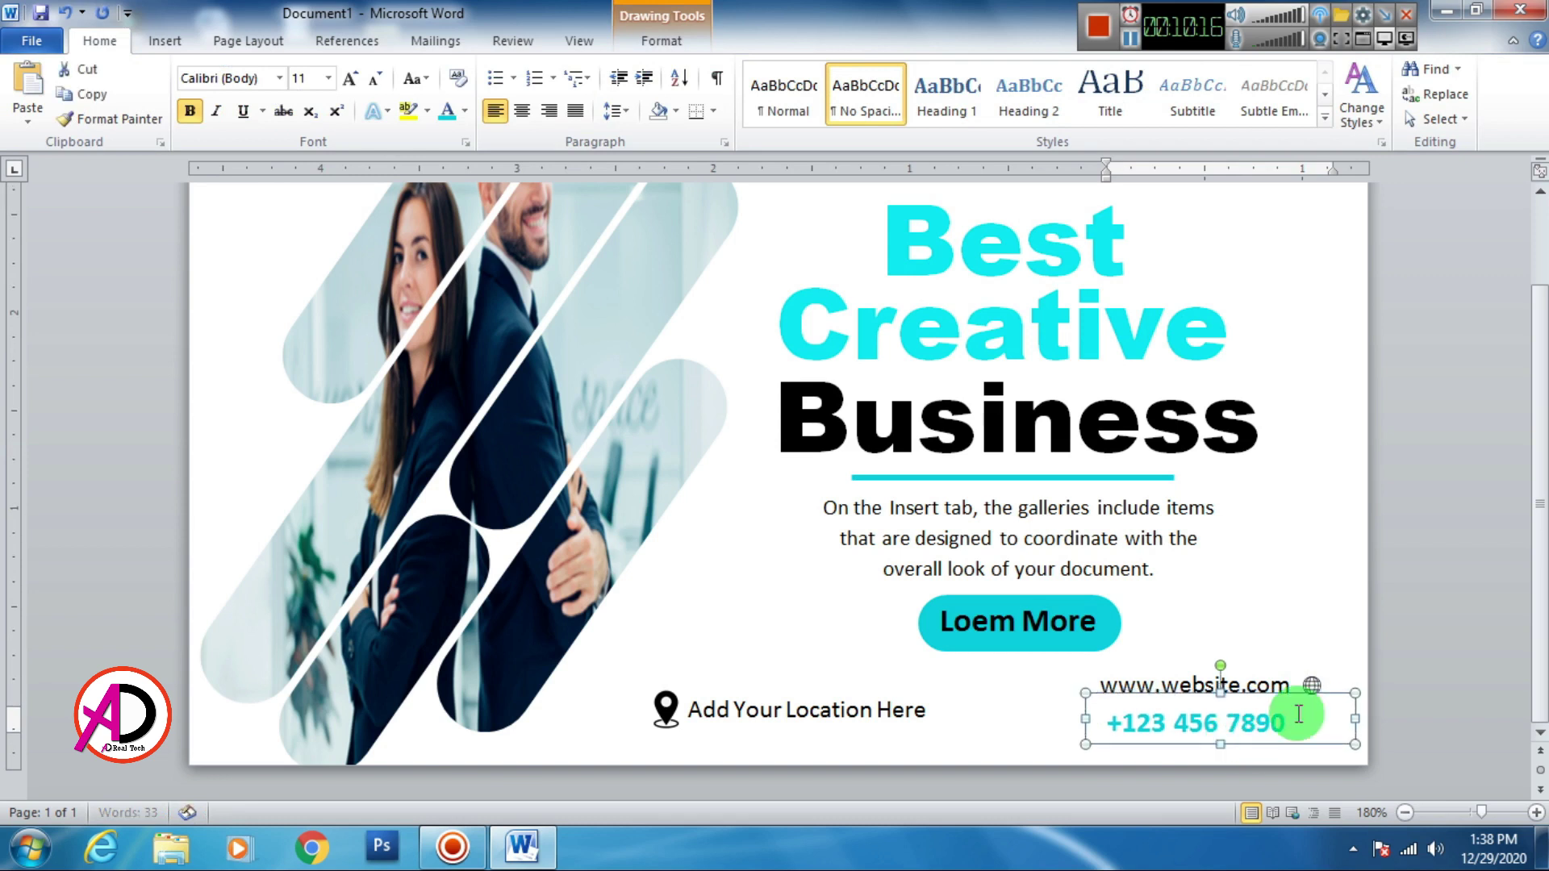
click(1312, 686)
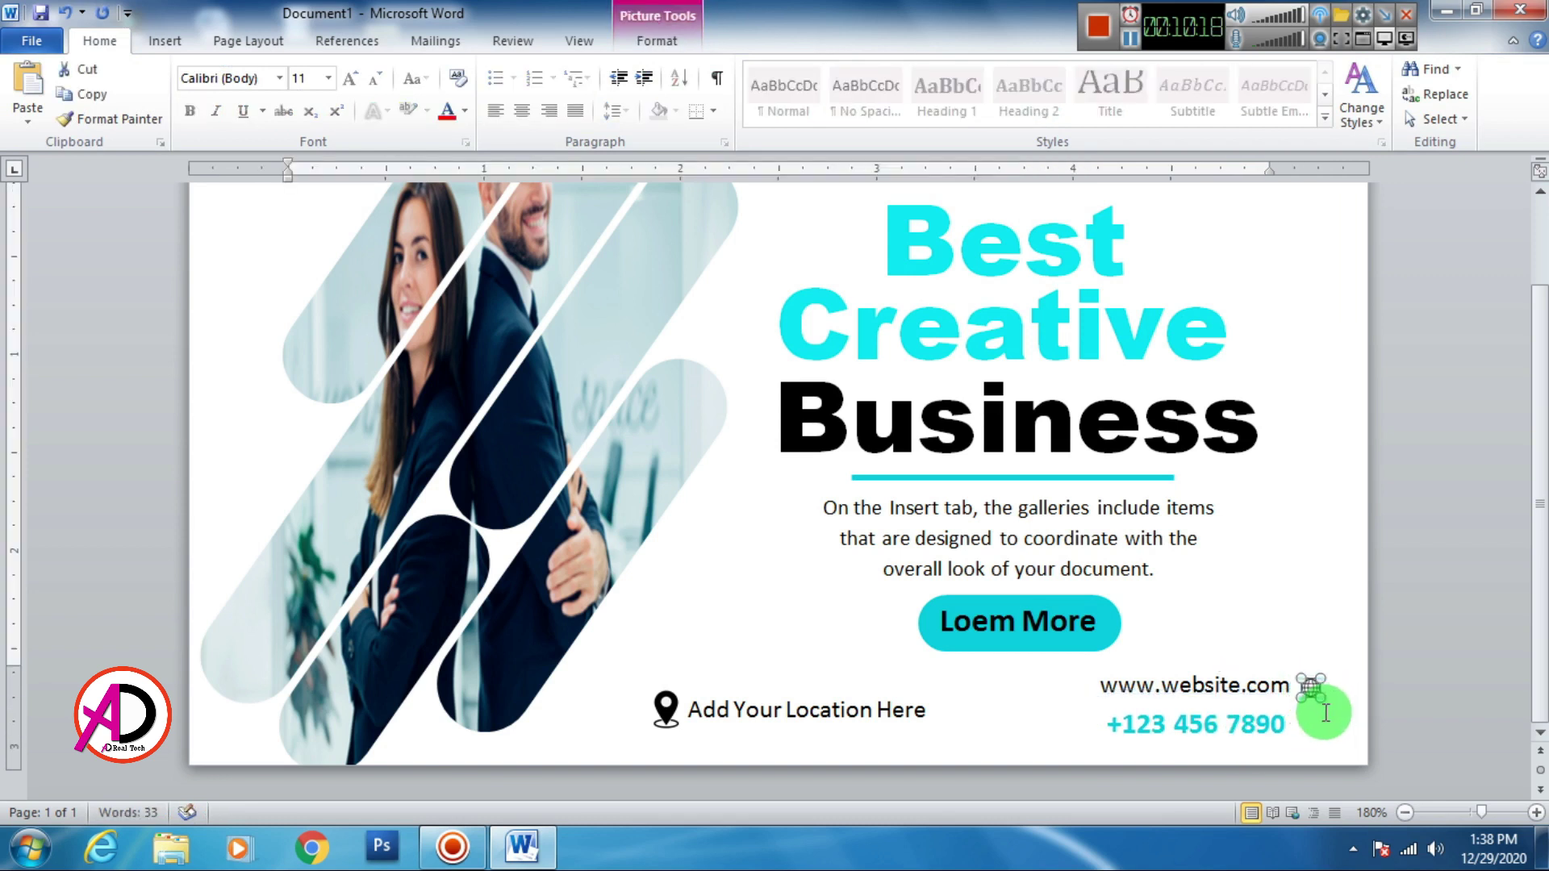
click(1227, 728)
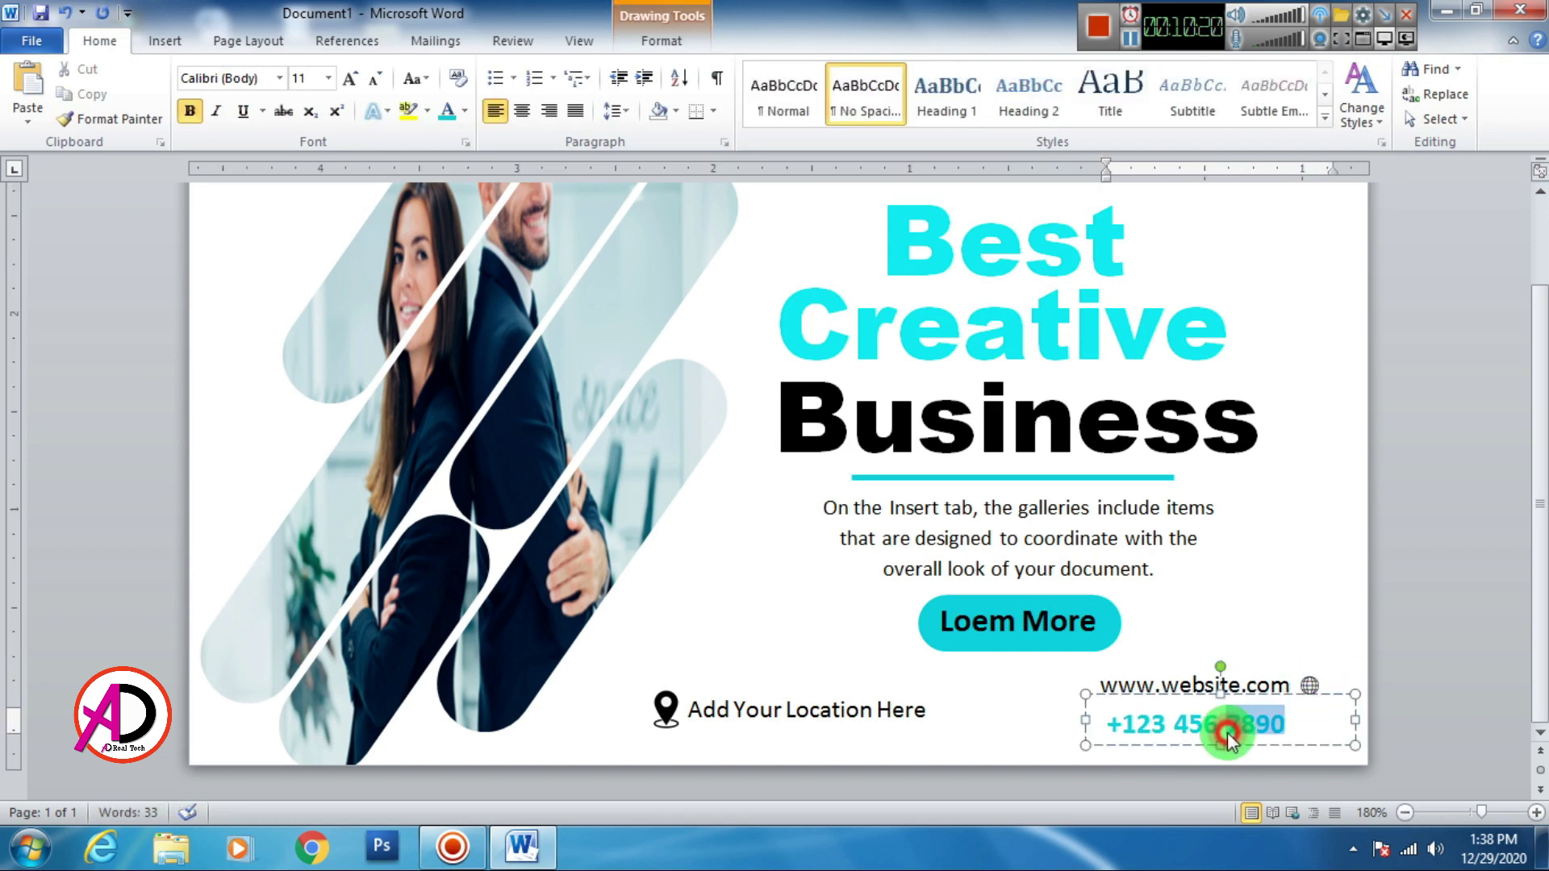
triple_click(1227, 730)
click(356, 81)
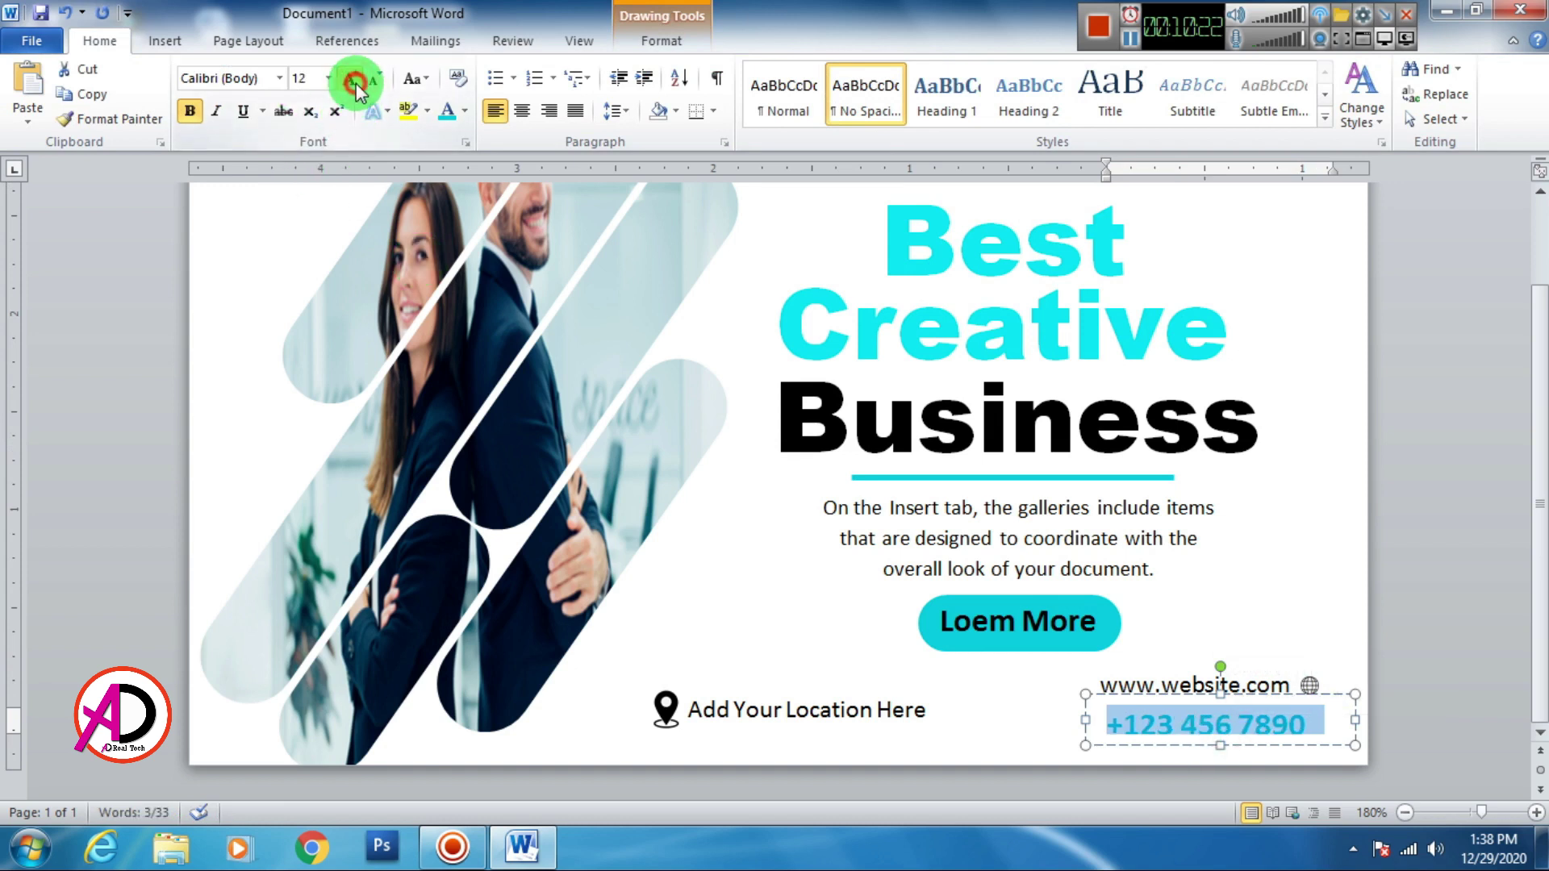
click(356, 81)
drag(1085, 723, 991, 722)
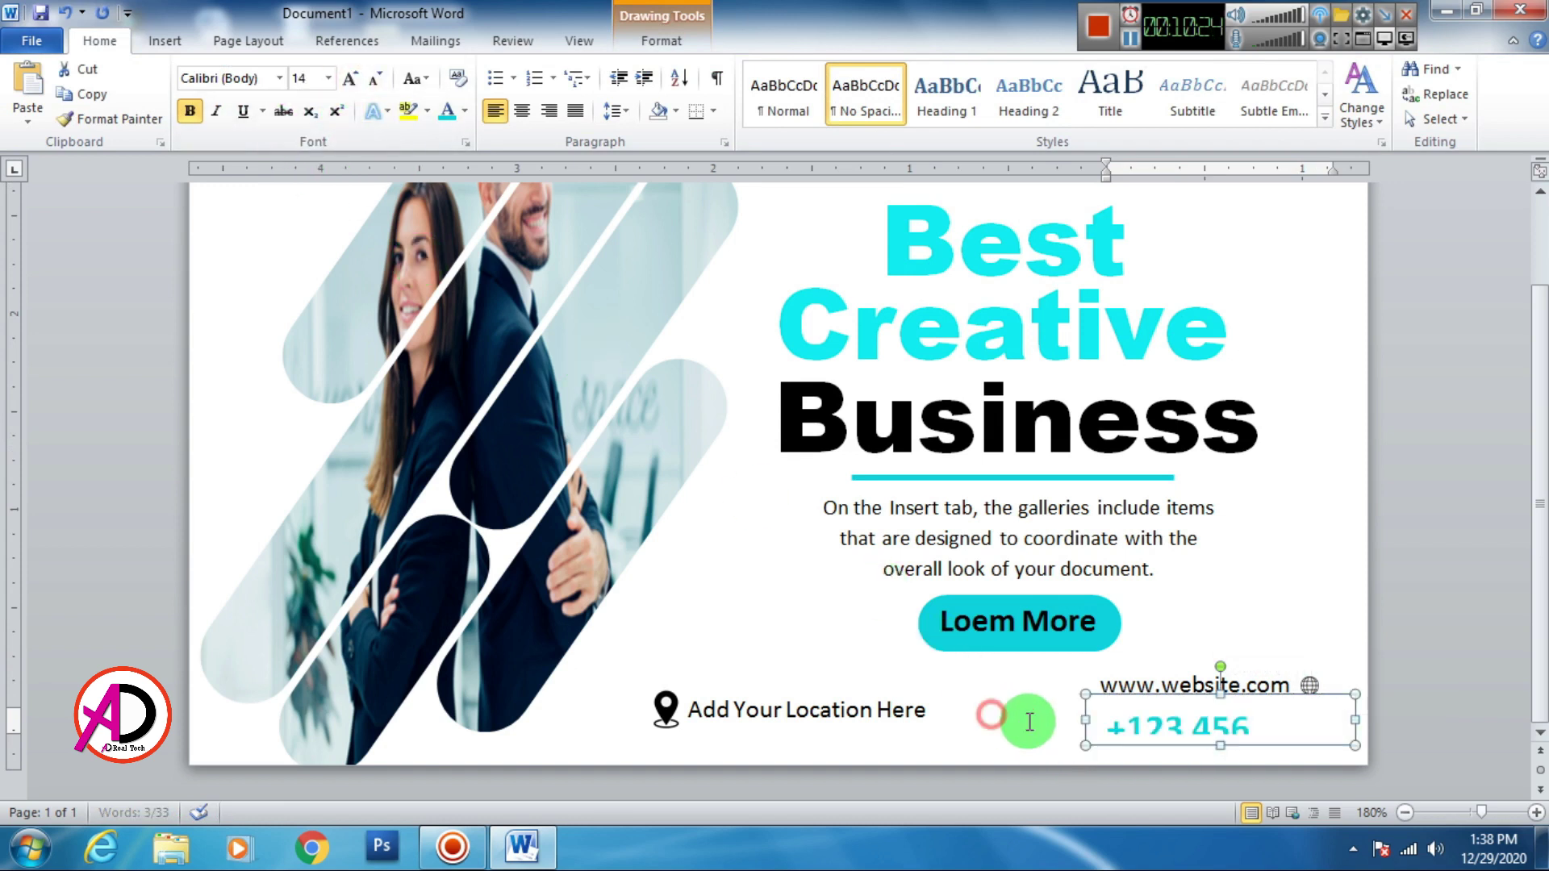
drag(1172, 745, 1166, 763)
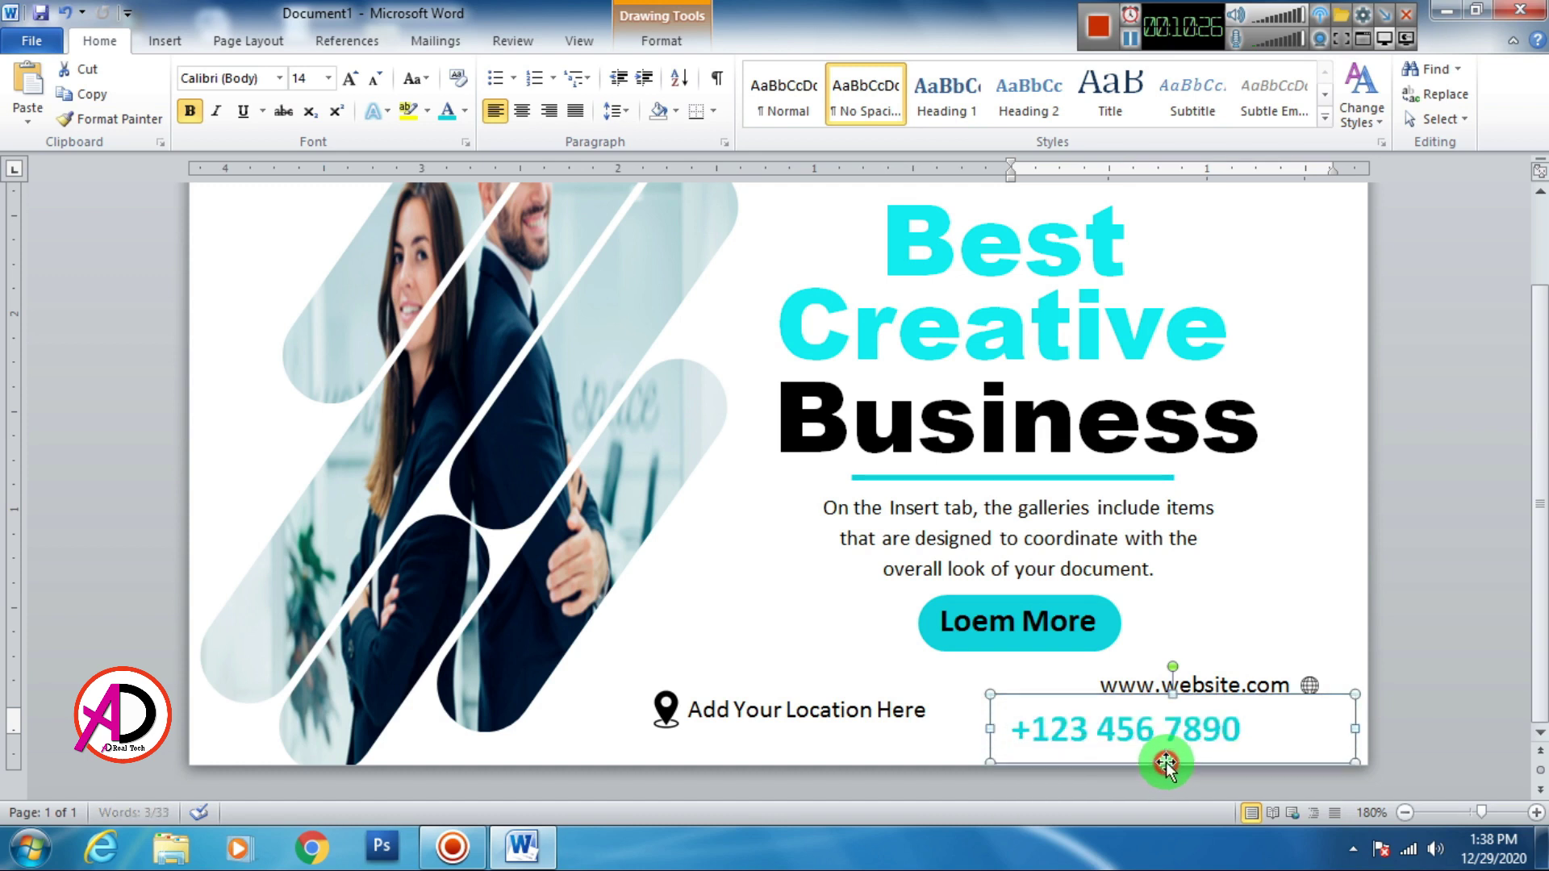
mouse_move(1148, 692)
mouse_down()
mouse_move(1209, 703)
mouse_move(1183, 700)
mouse_up()
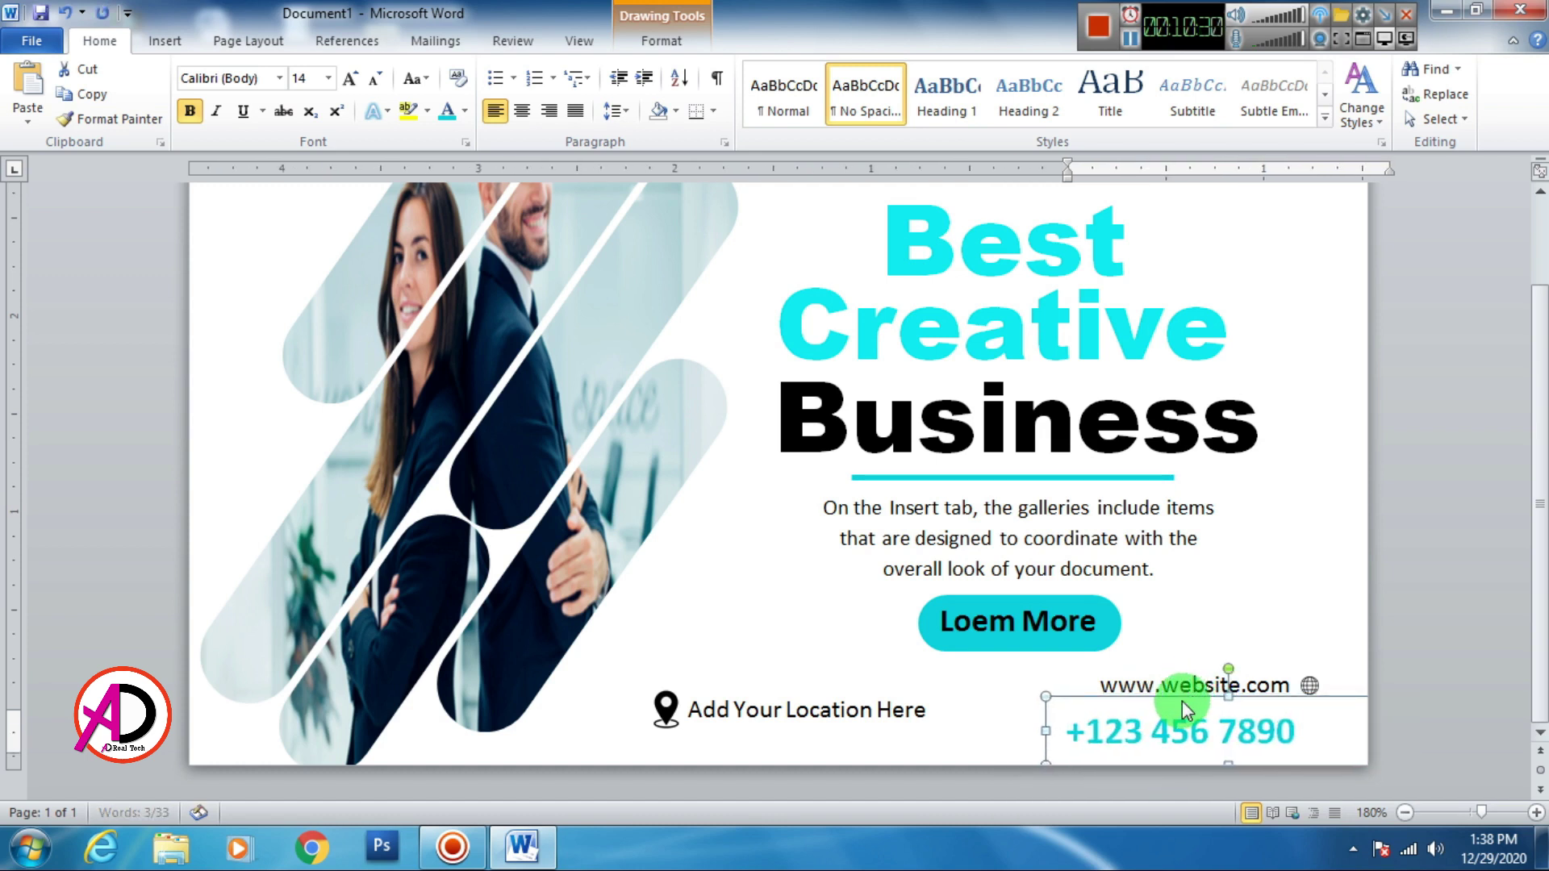
click(549, 111)
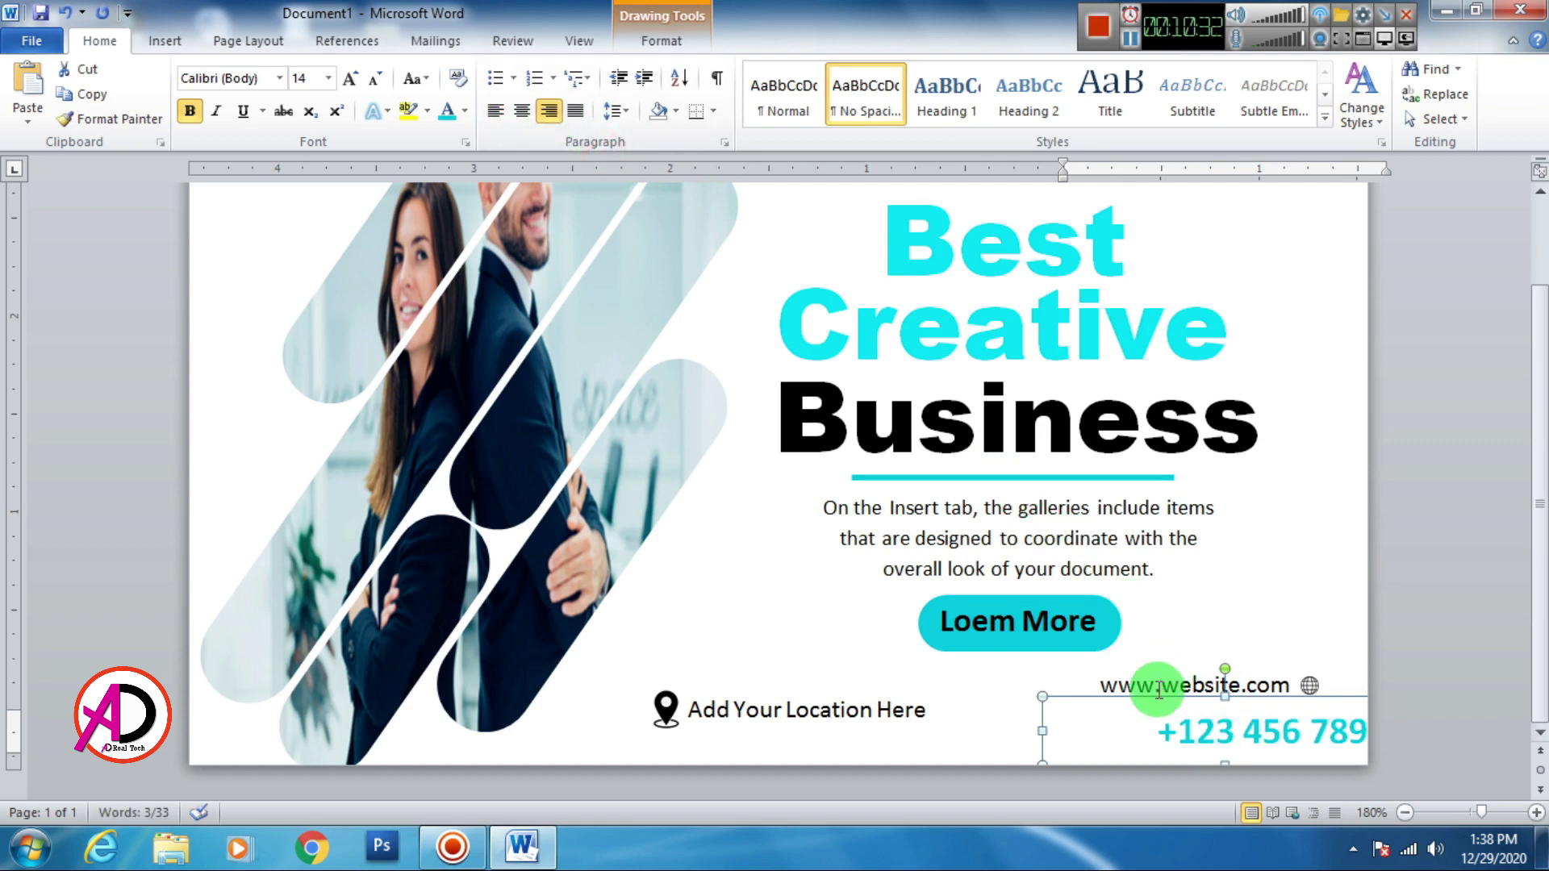
drag(1155, 698, 1062, 692)
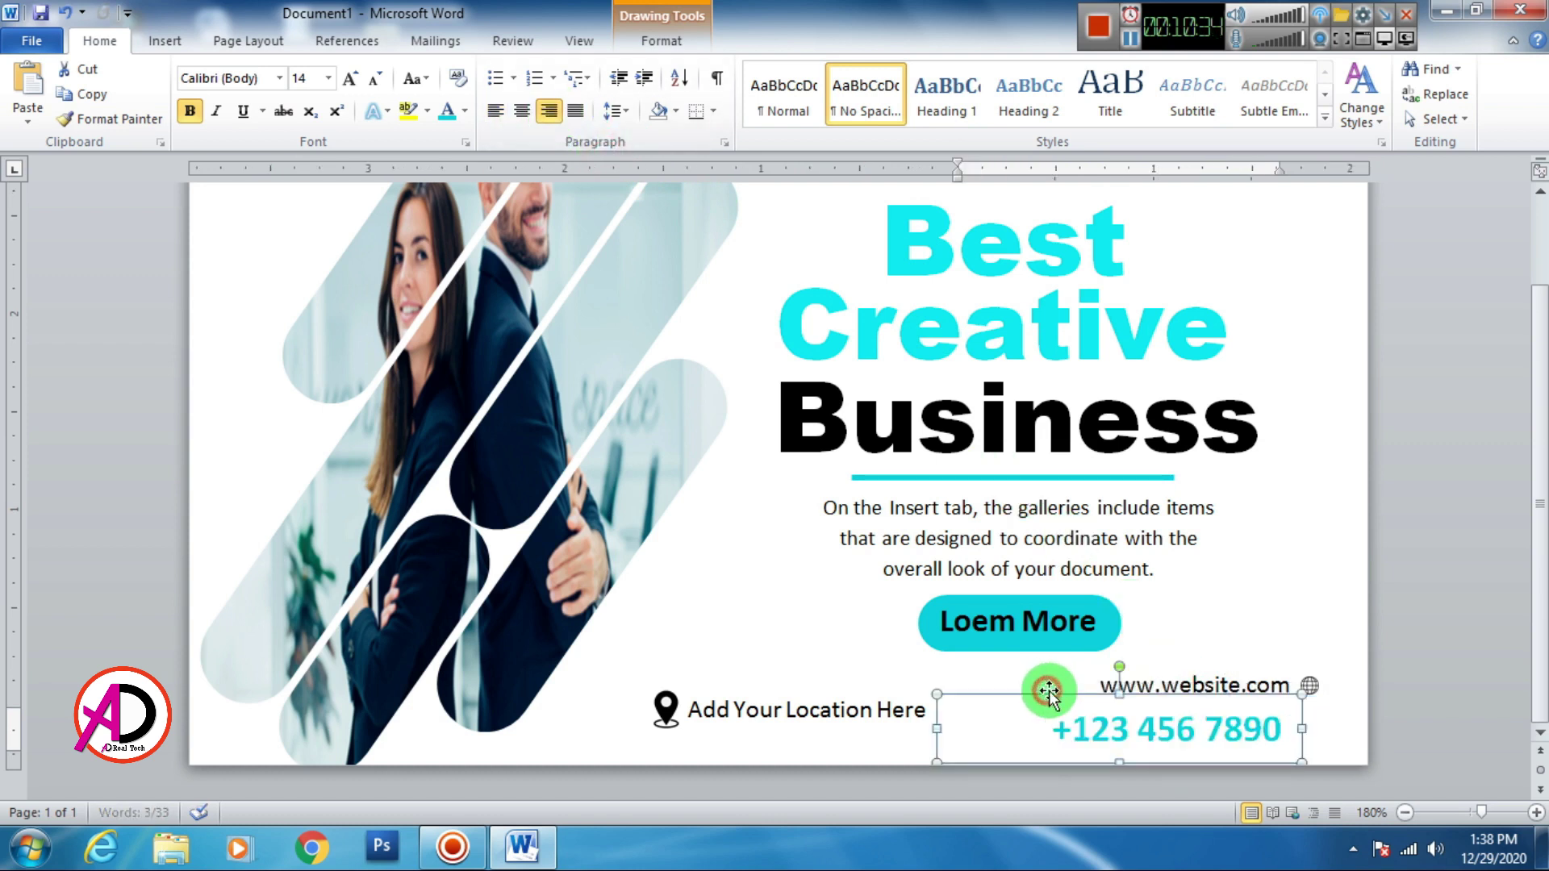
key(Right)
key(Right)
key(Right)
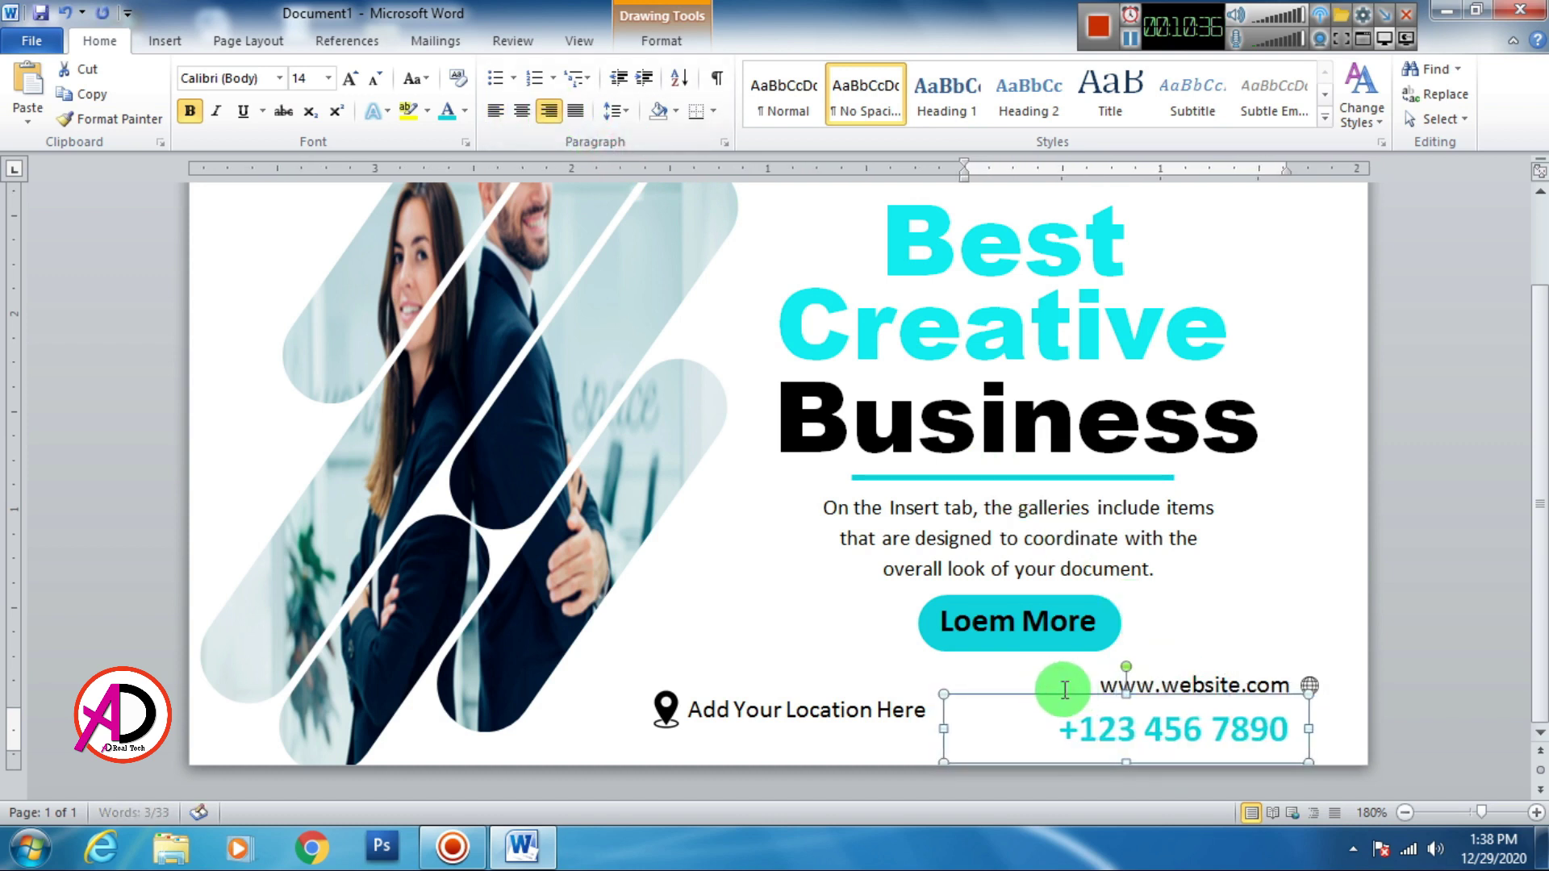
key(Right)
key(Right)
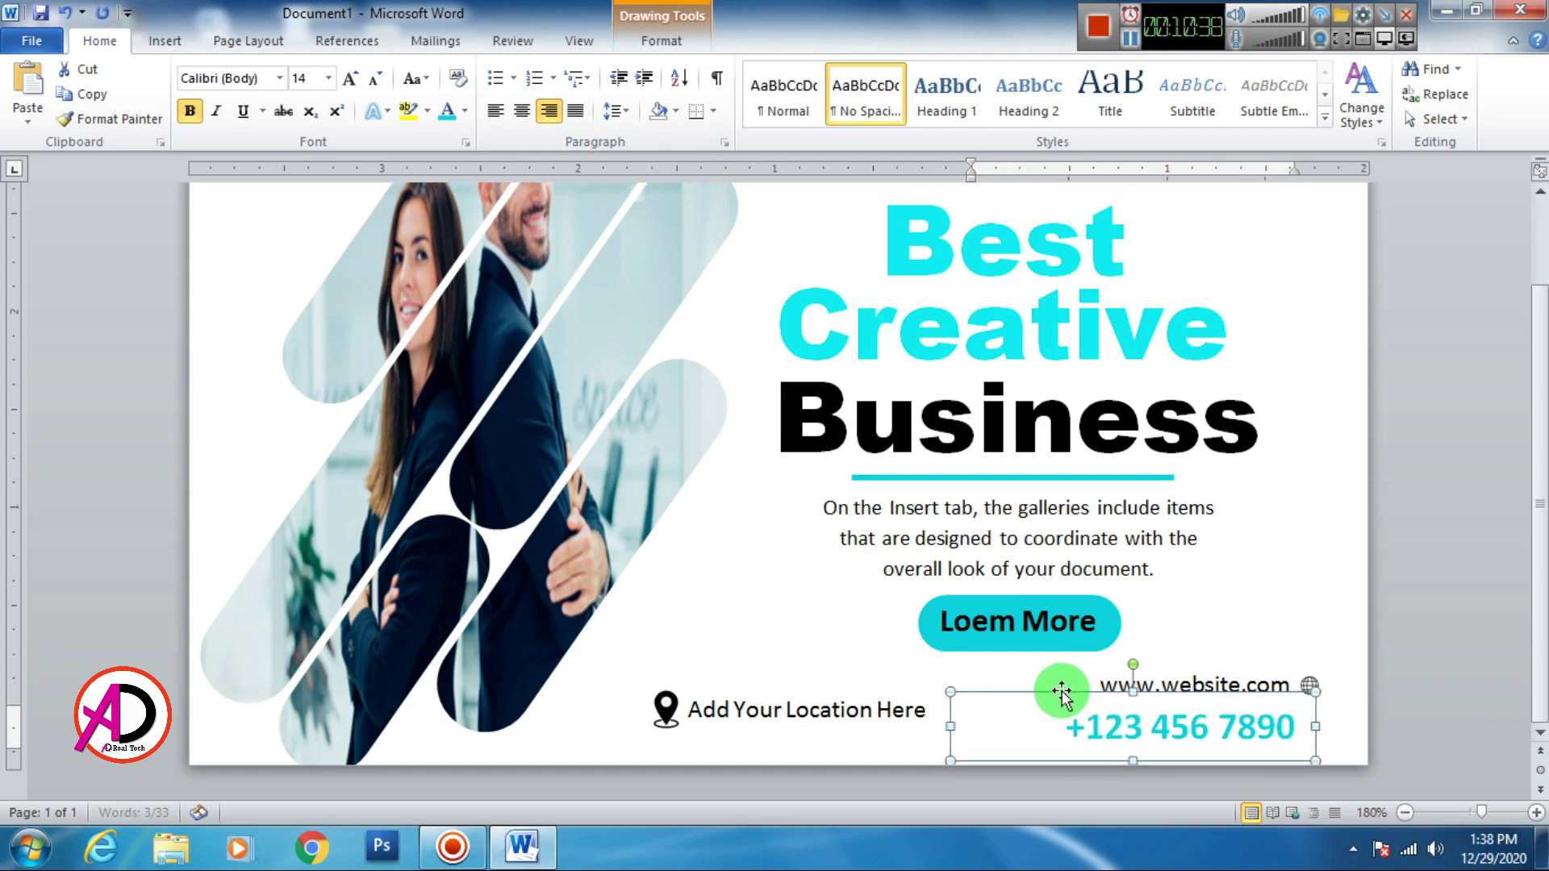
click(1245, 623)
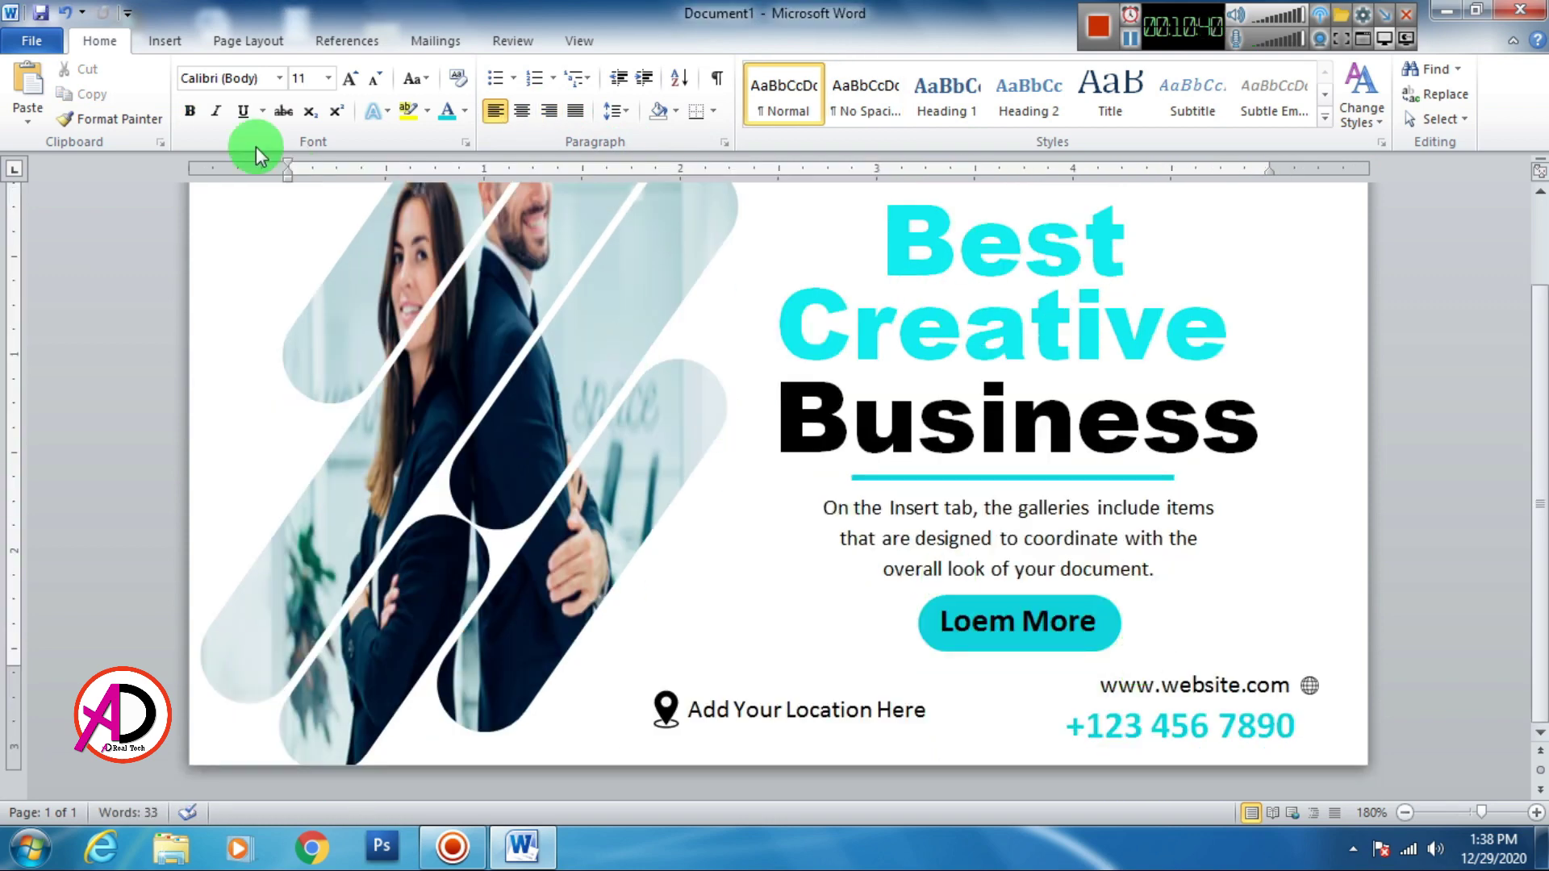
Step: Insert the call-logo-png-5 phone icon and set it In Front of Text
click(166, 41)
click(244, 100)
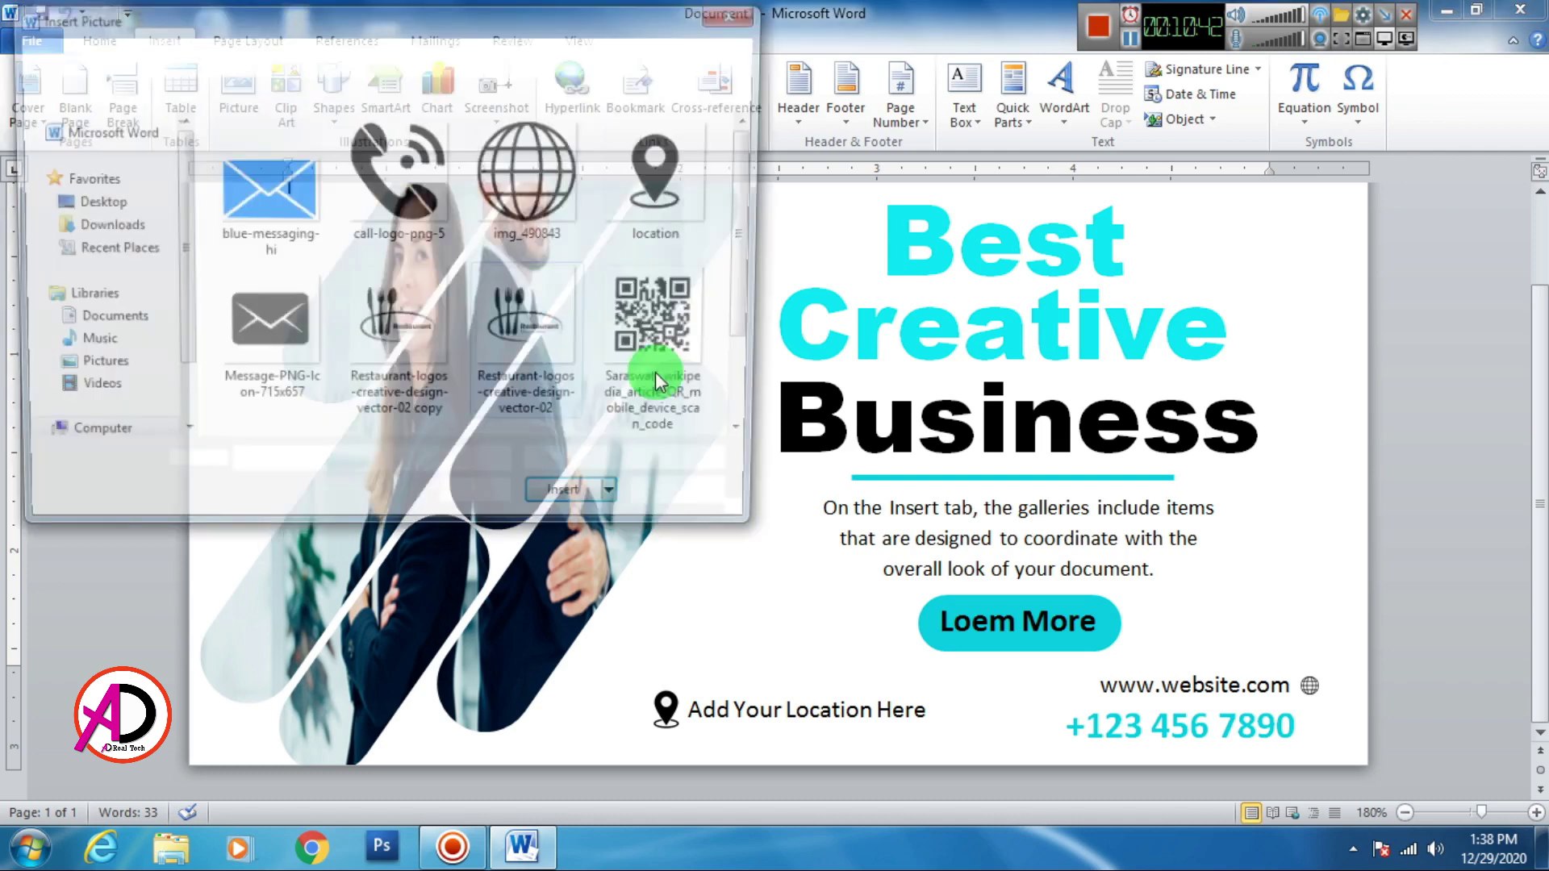
click(398, 174)
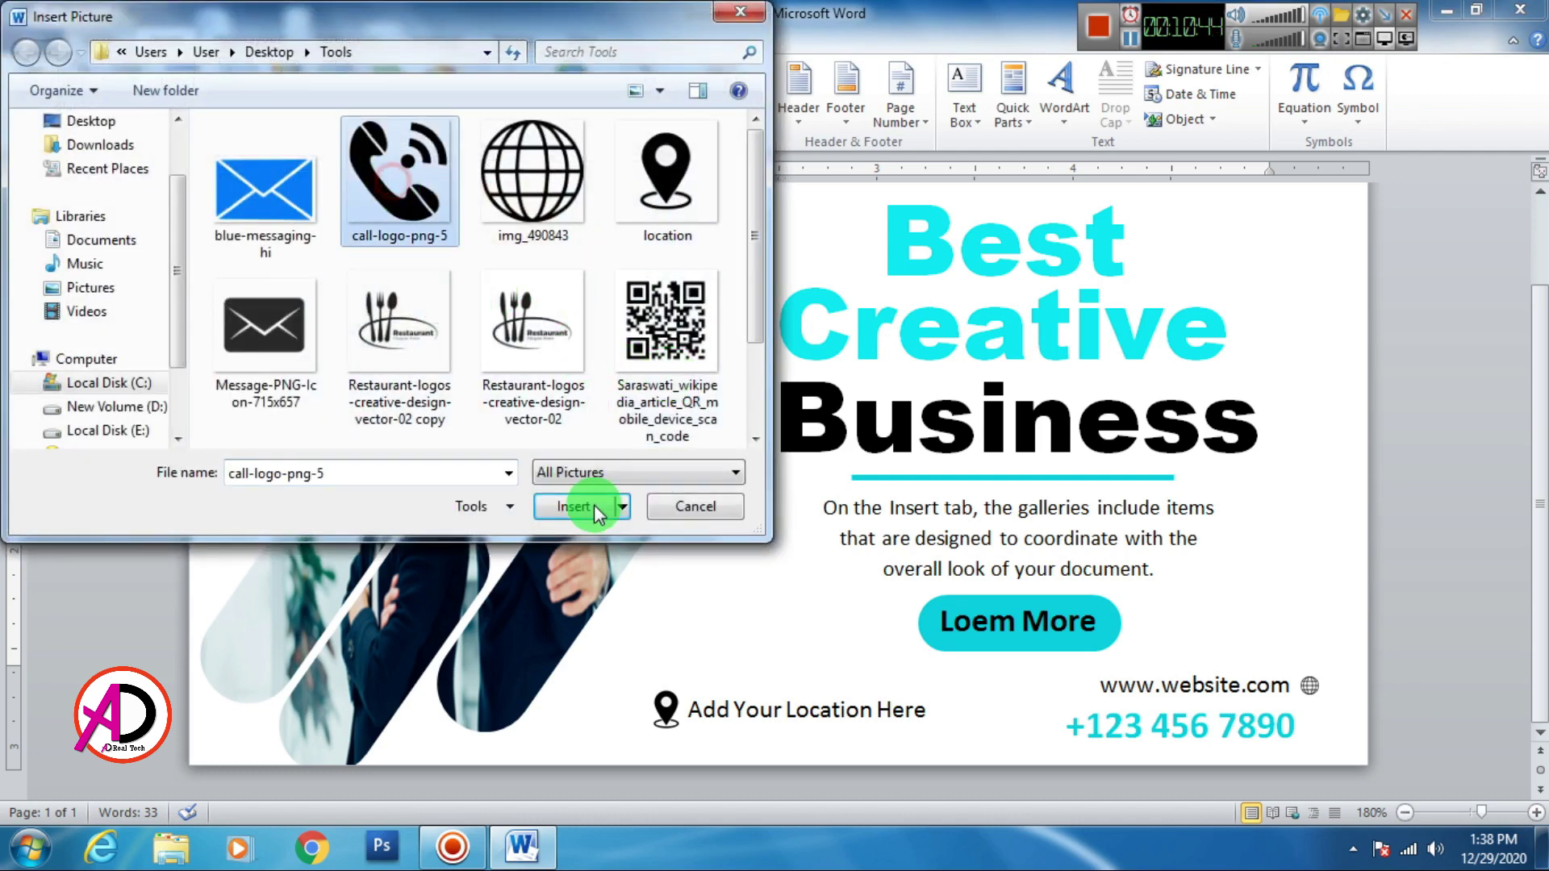
click(580, 506)
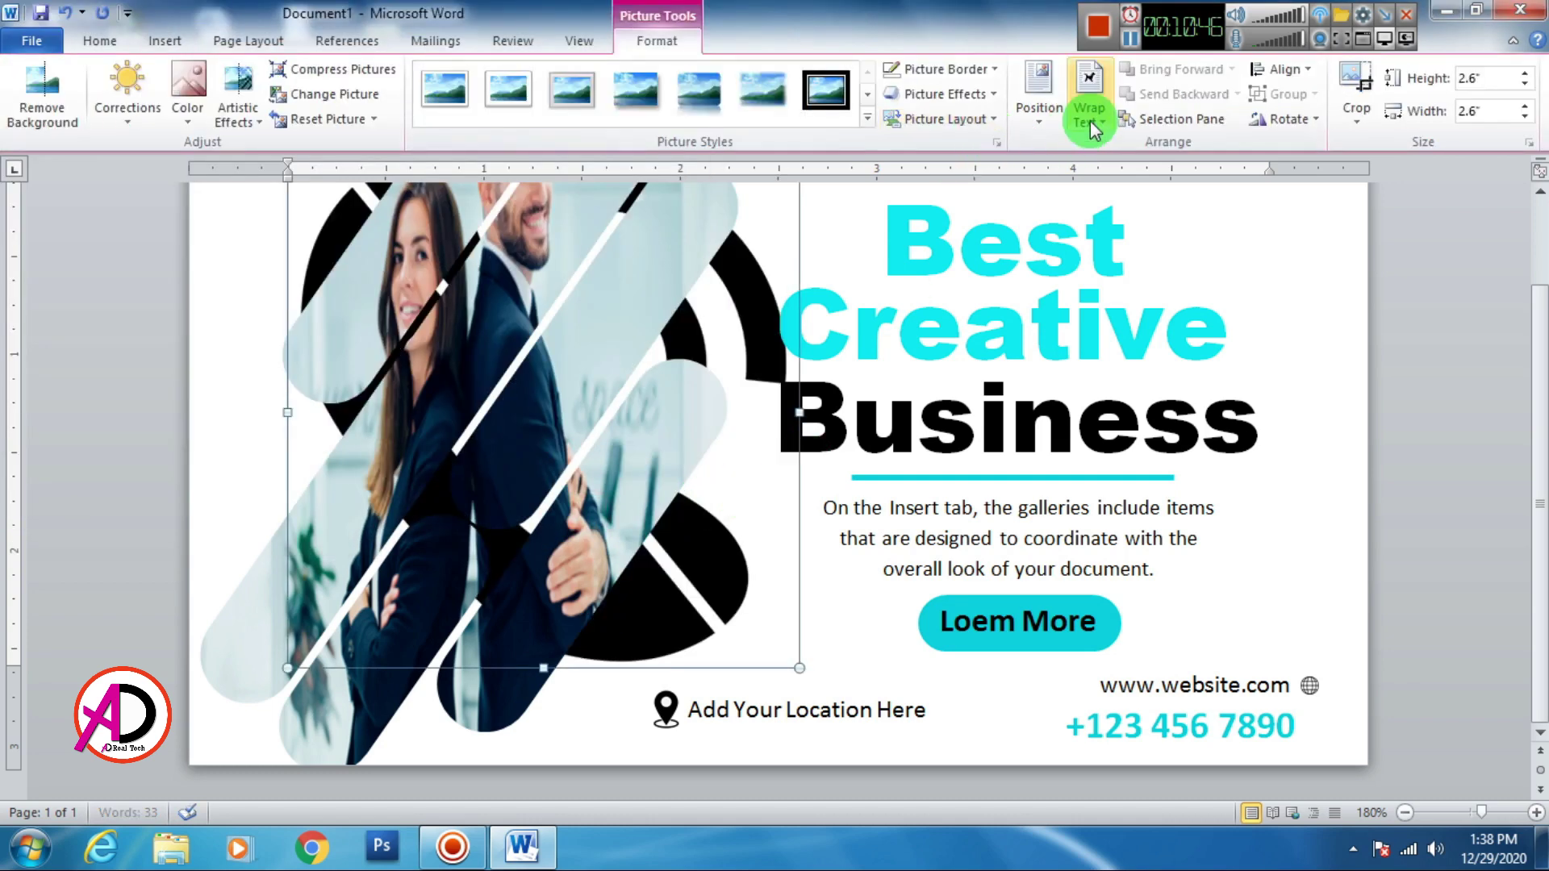
click(1091, 119)
click(1161, 315)
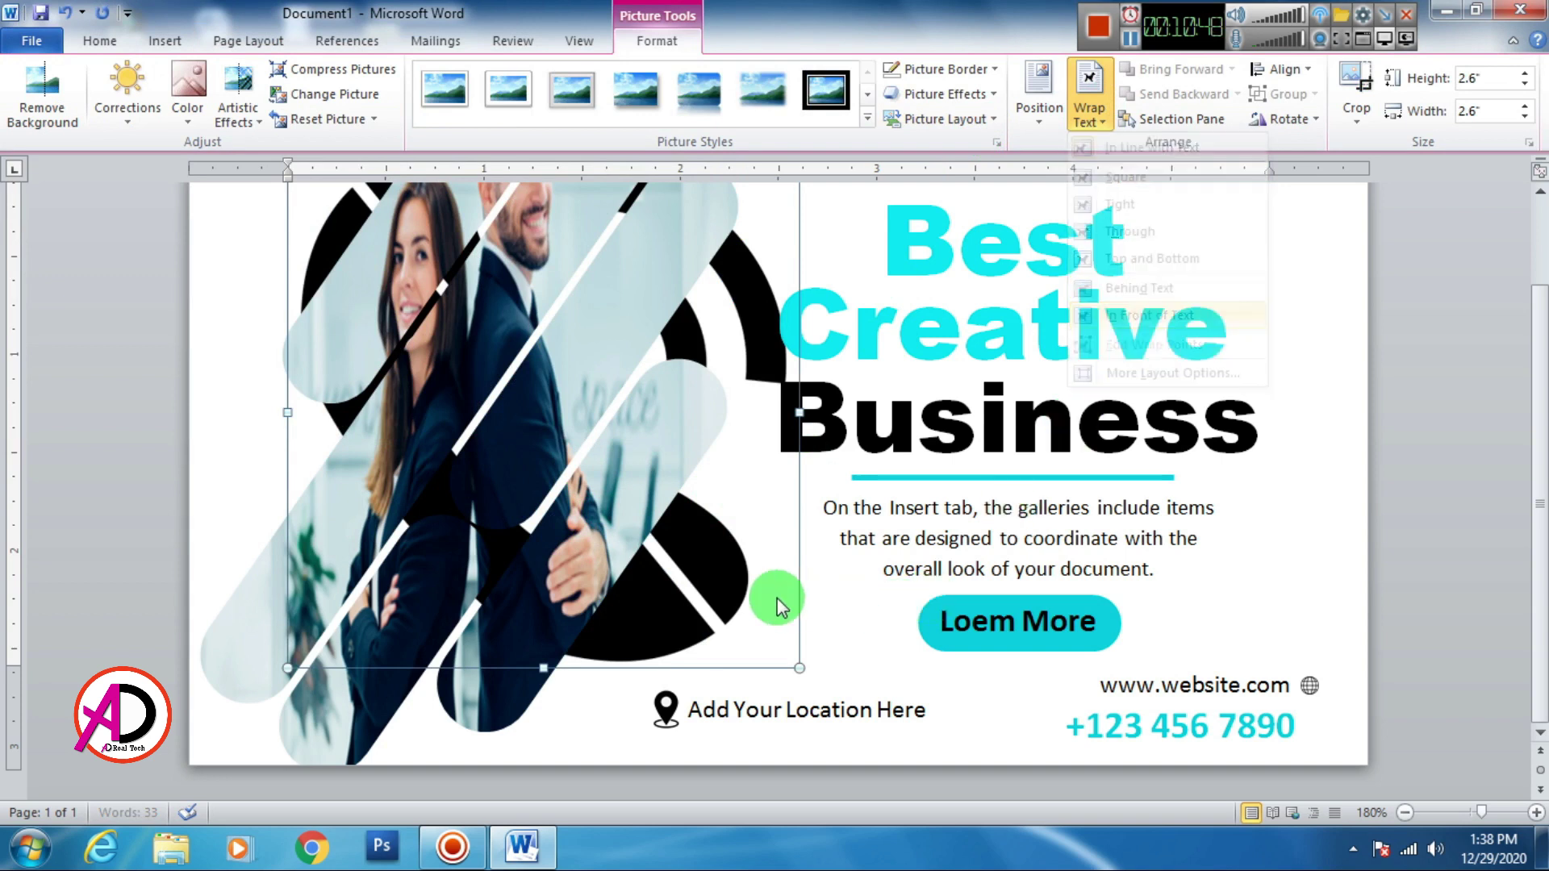
drag(800, 667, 564, 433)
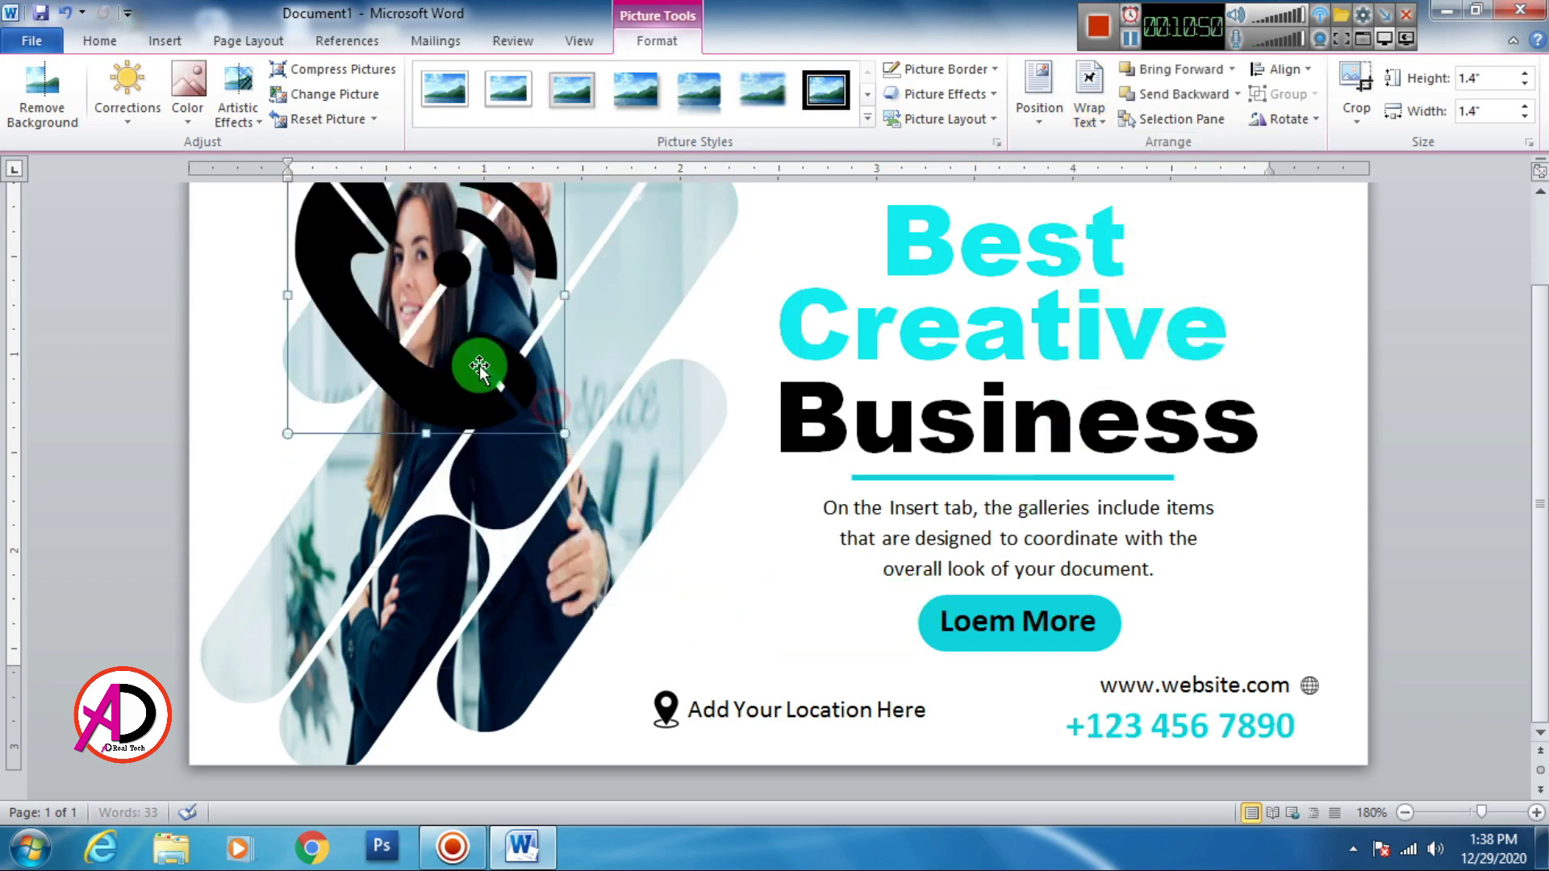
drag(479, 368, 766, 594)
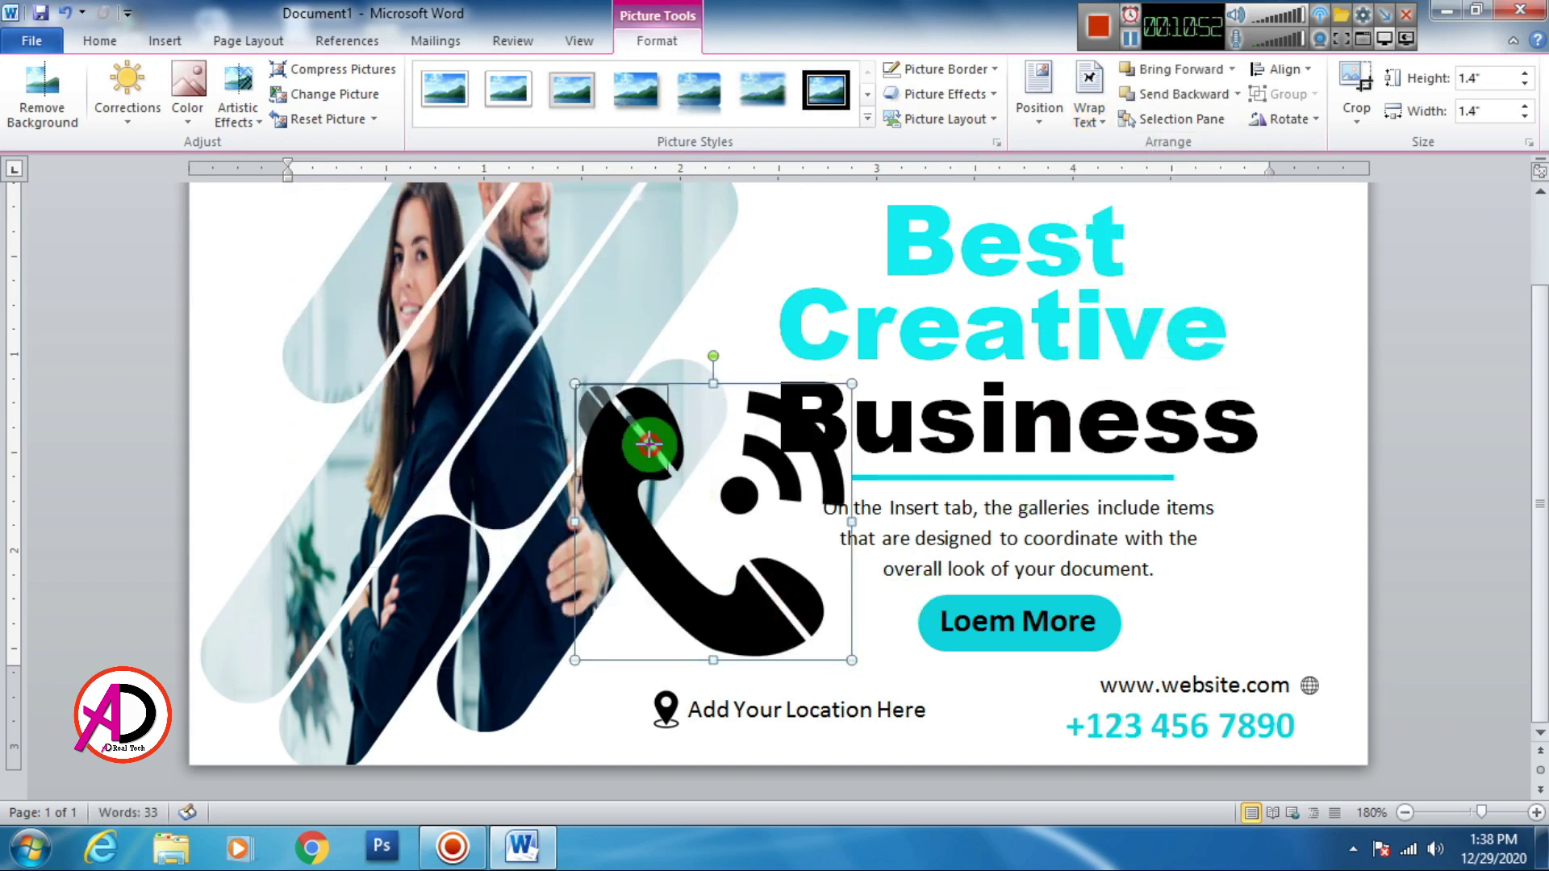
drag(648, 444, 622, 432)
drag(598, 407, 1333, 741)
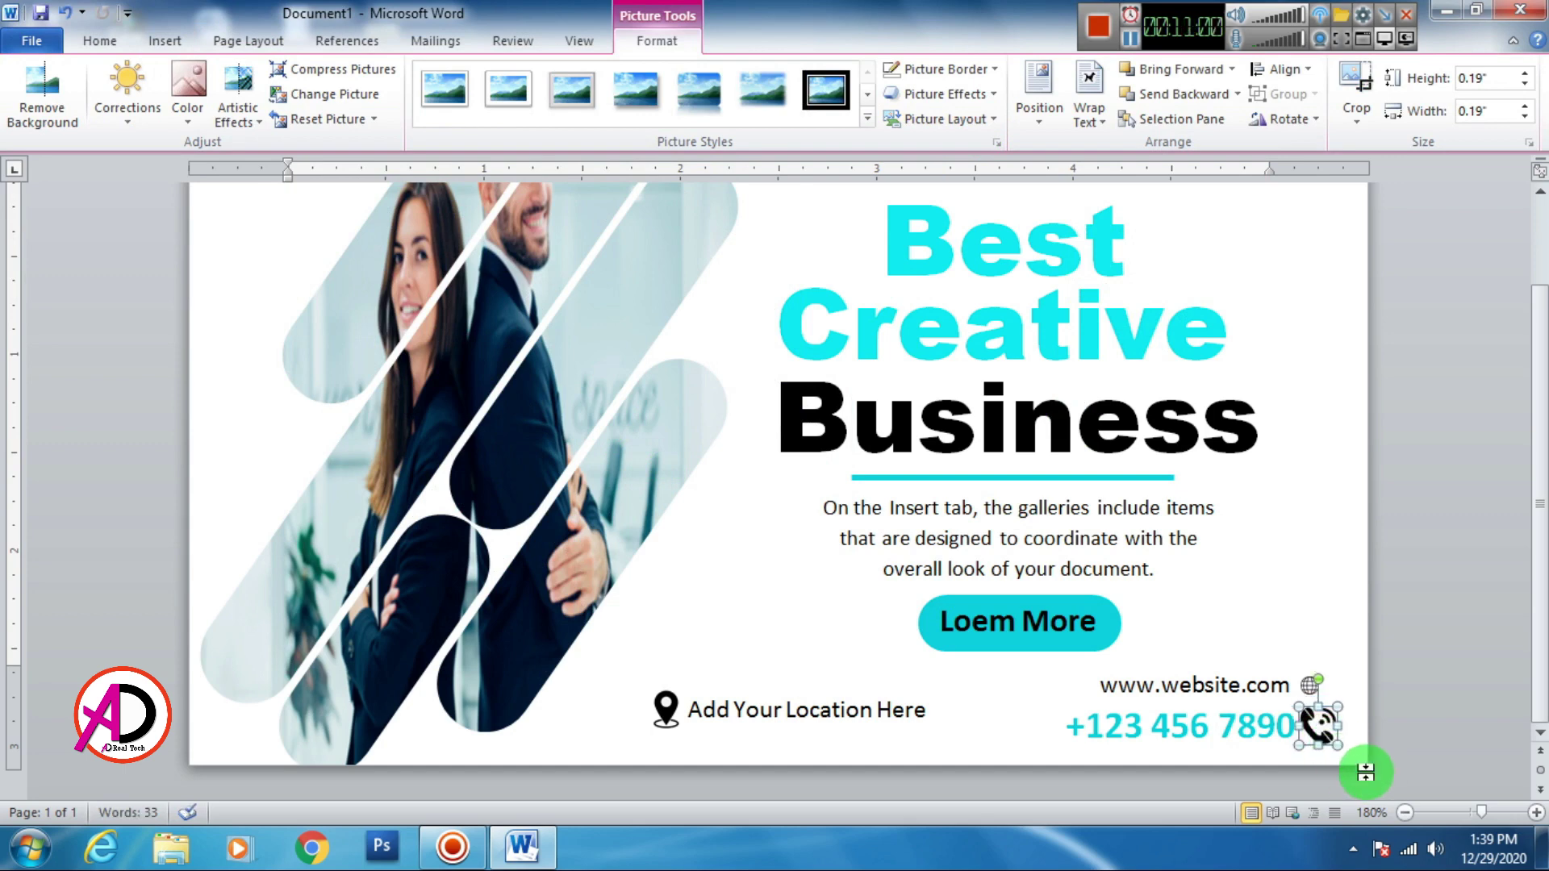
click(1269, 606)
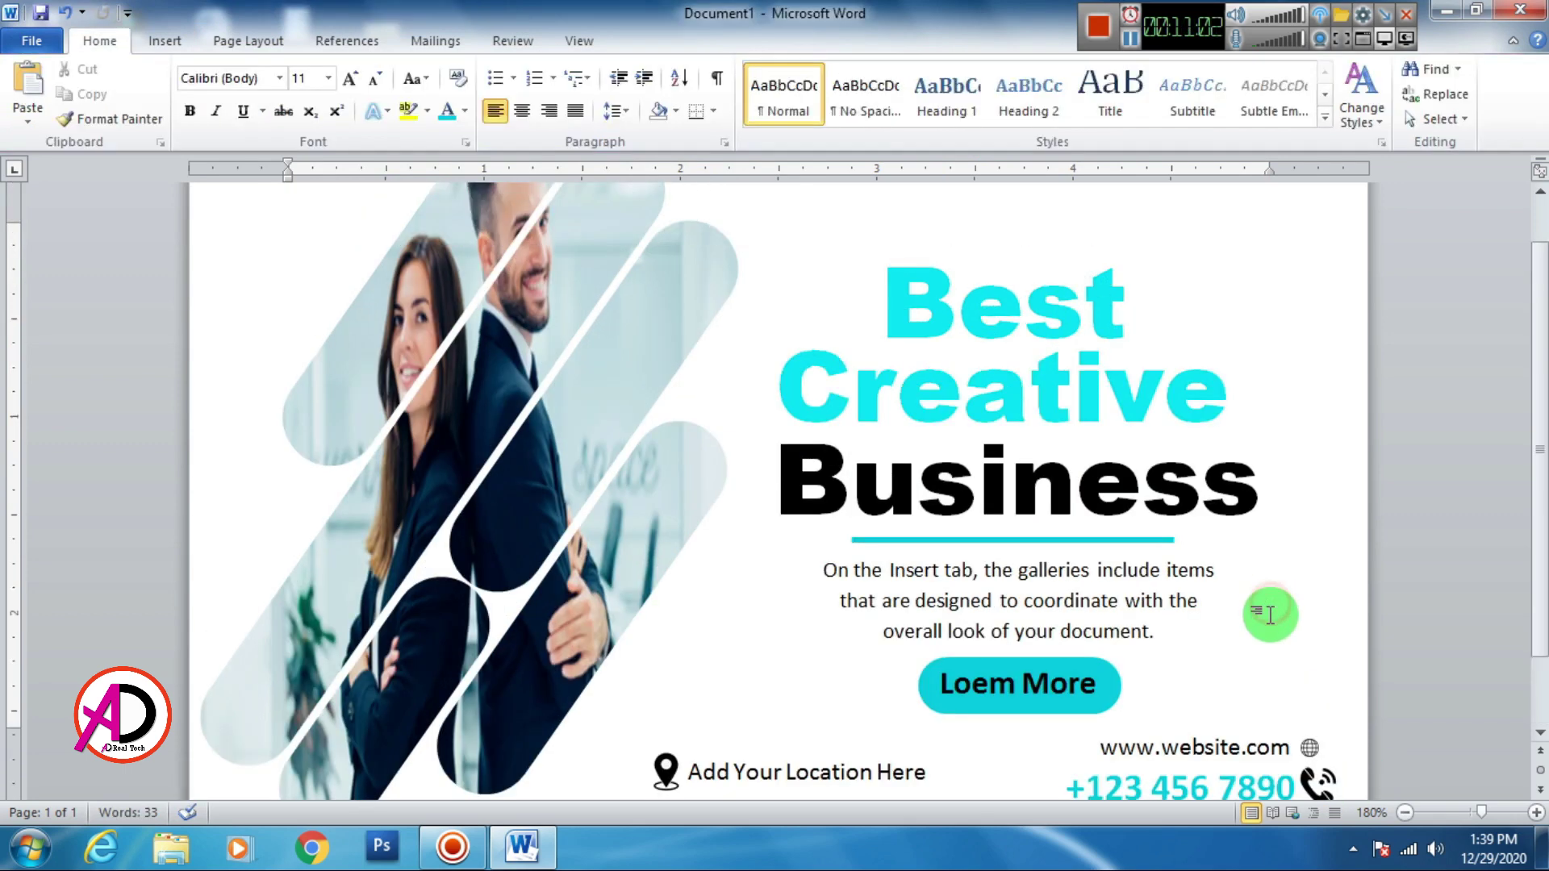
click(1316, 738)
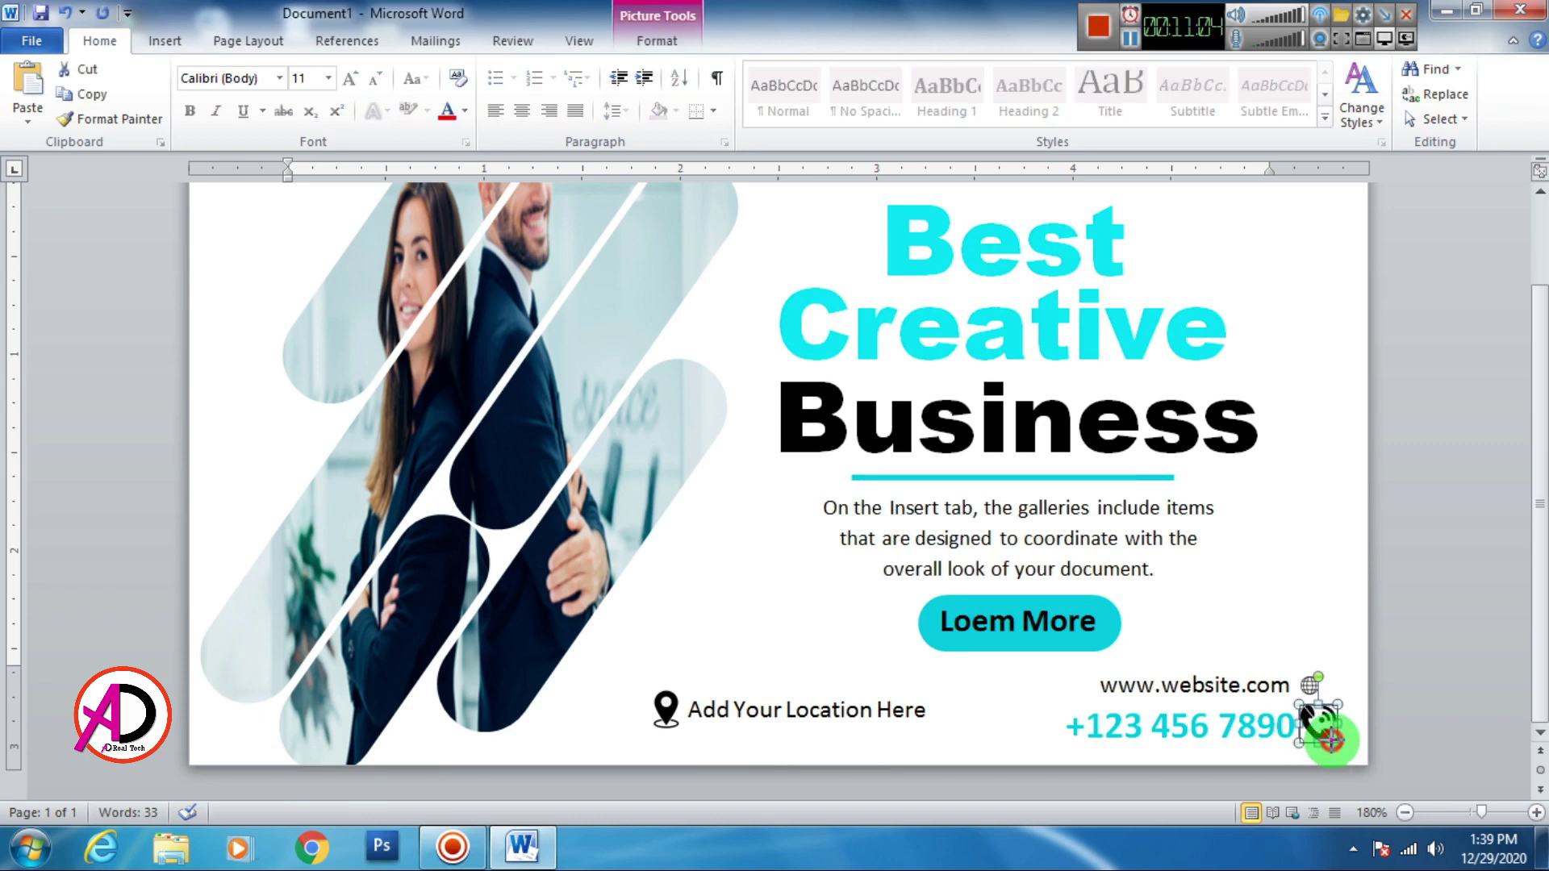
key(ctrl+z)
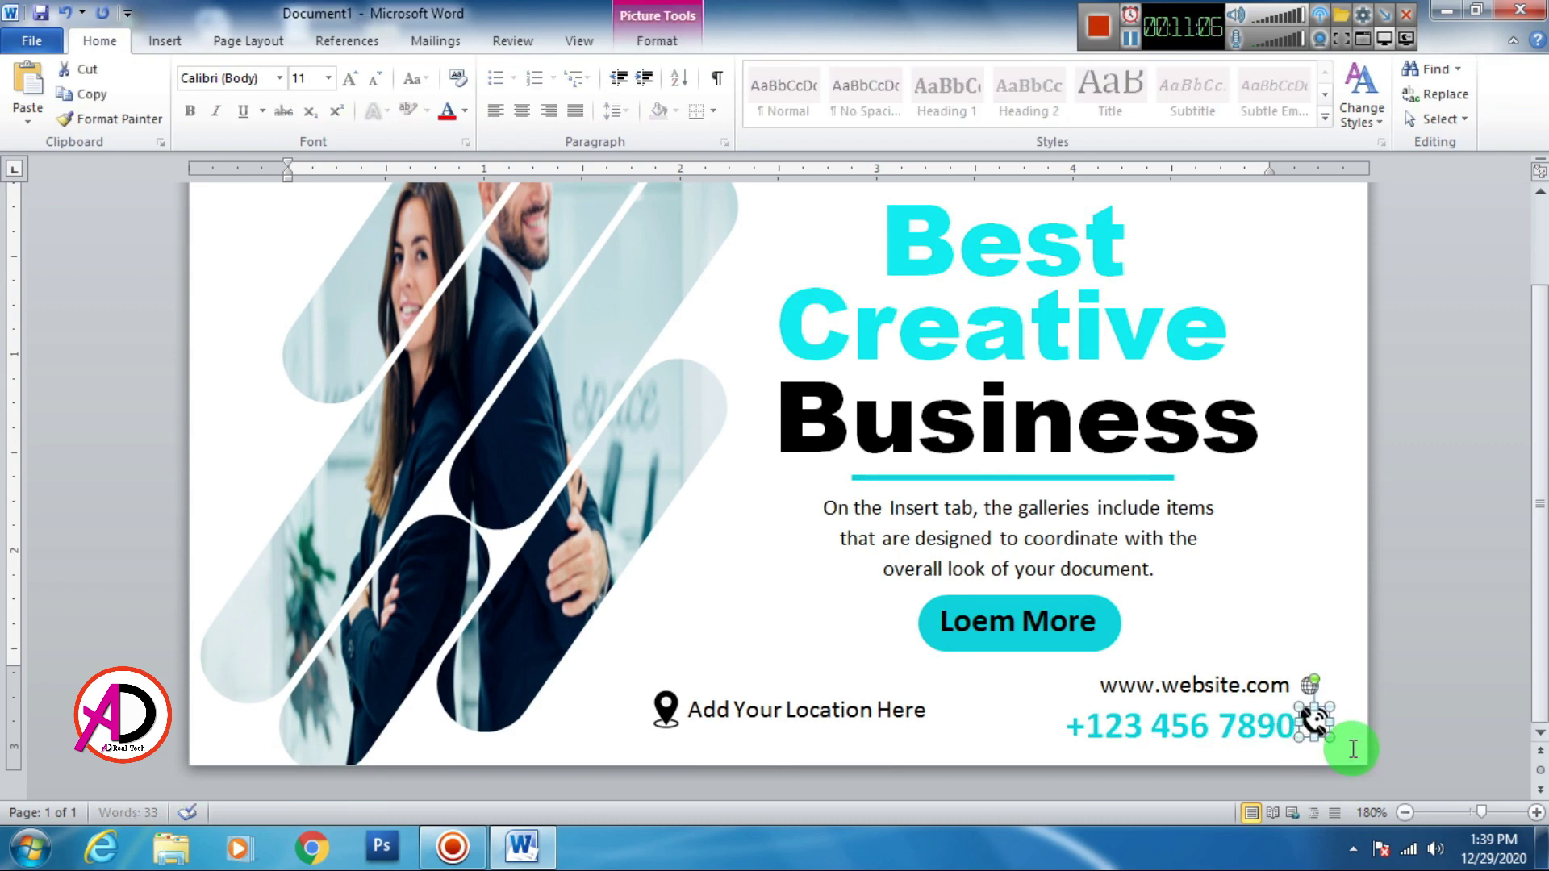
scroll(1255, 564, up, 2)
click(304, 259)
scroll(304, 259, up, 3)
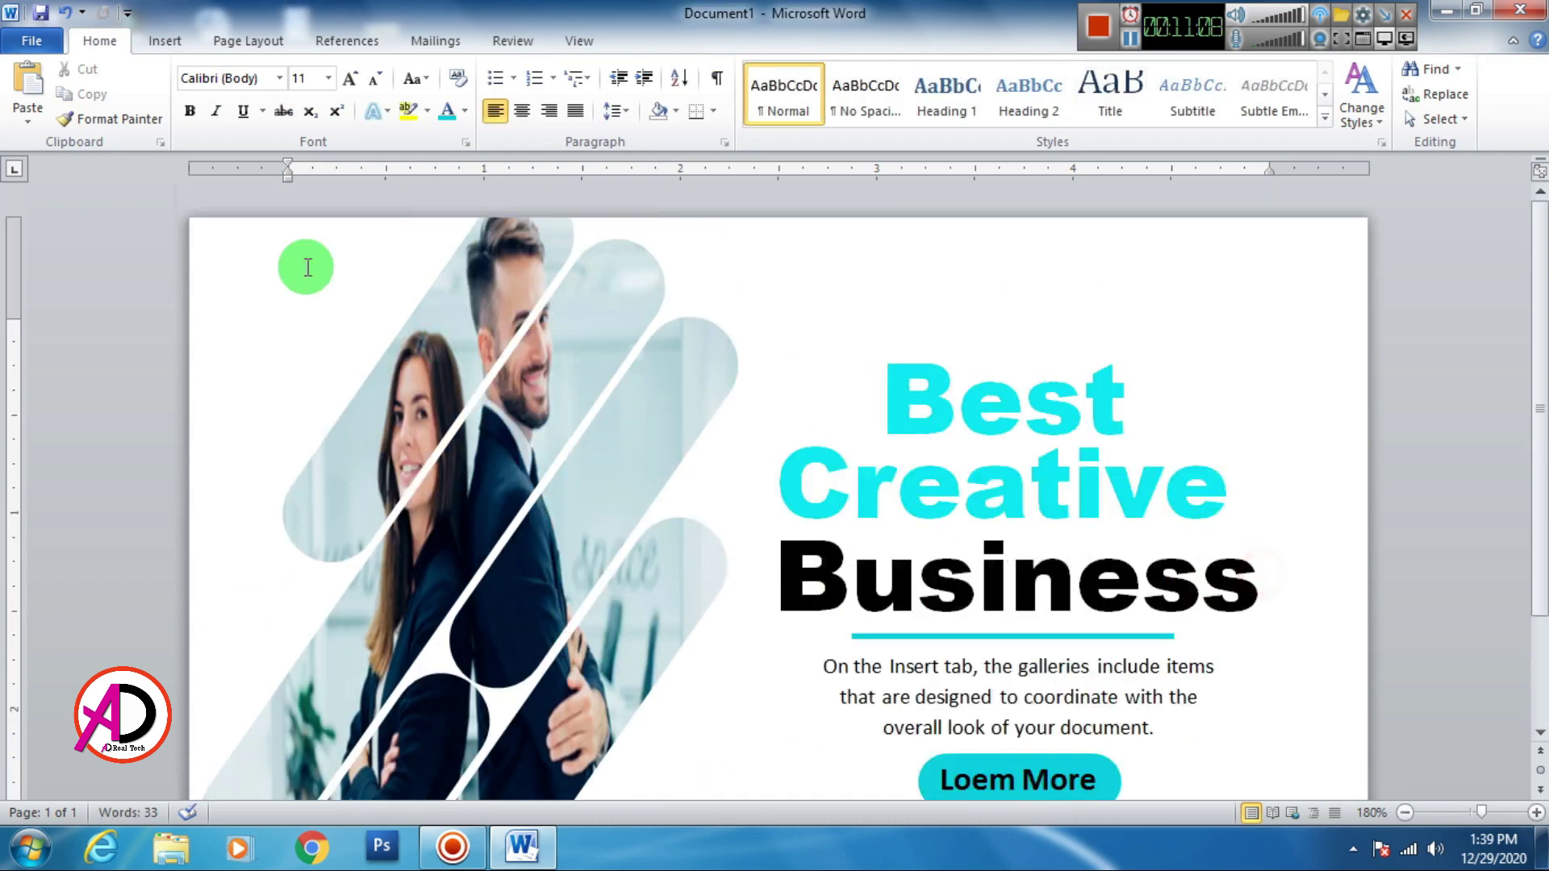
click(173, 44)
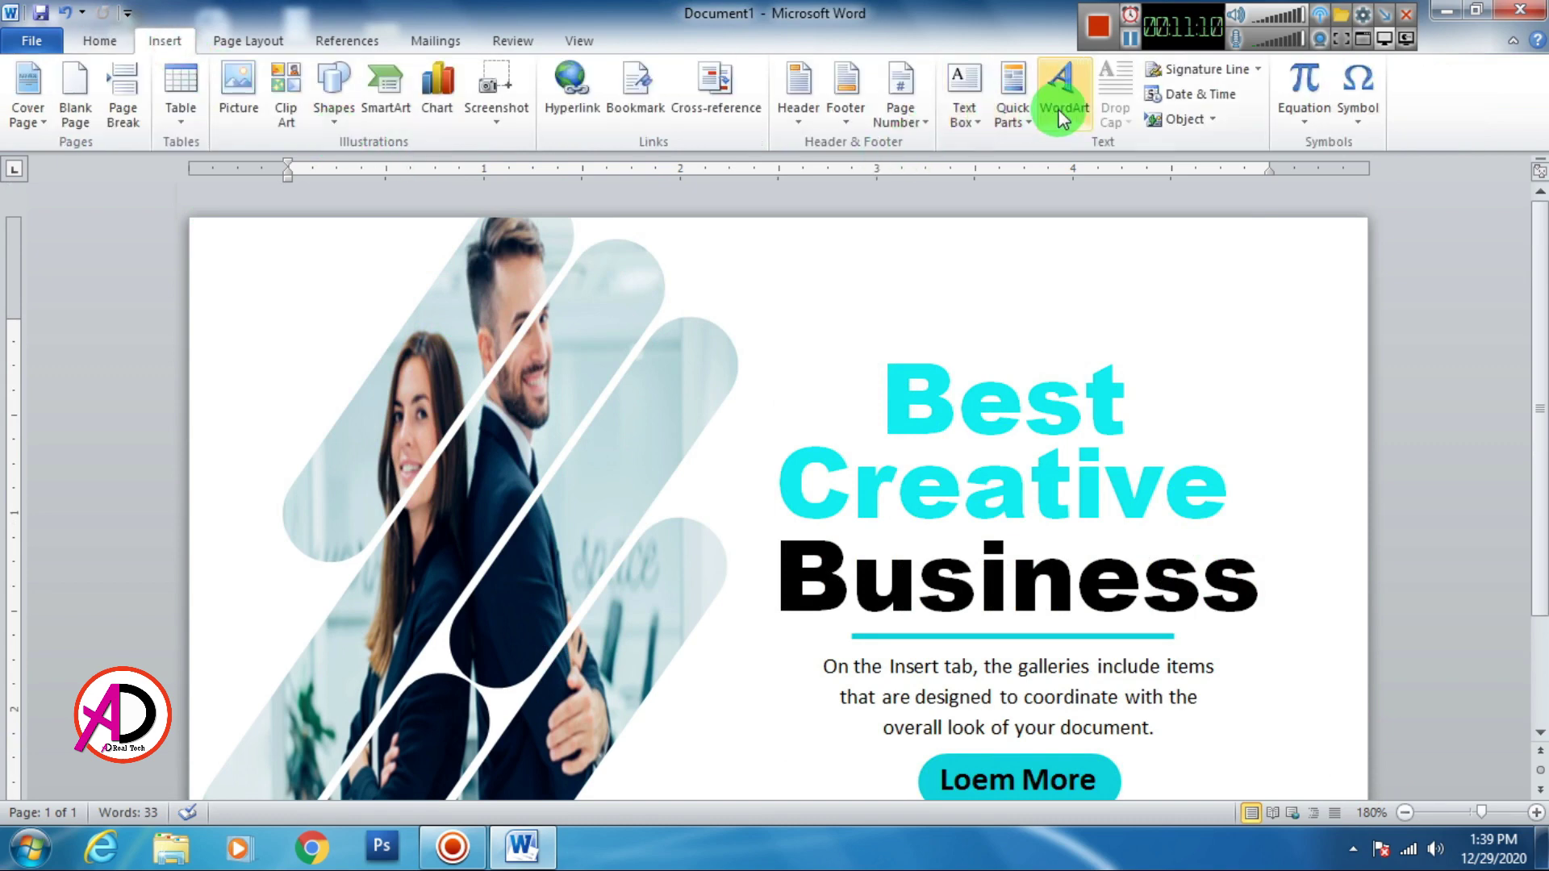
click(1064, 89)
click(1069, 164)
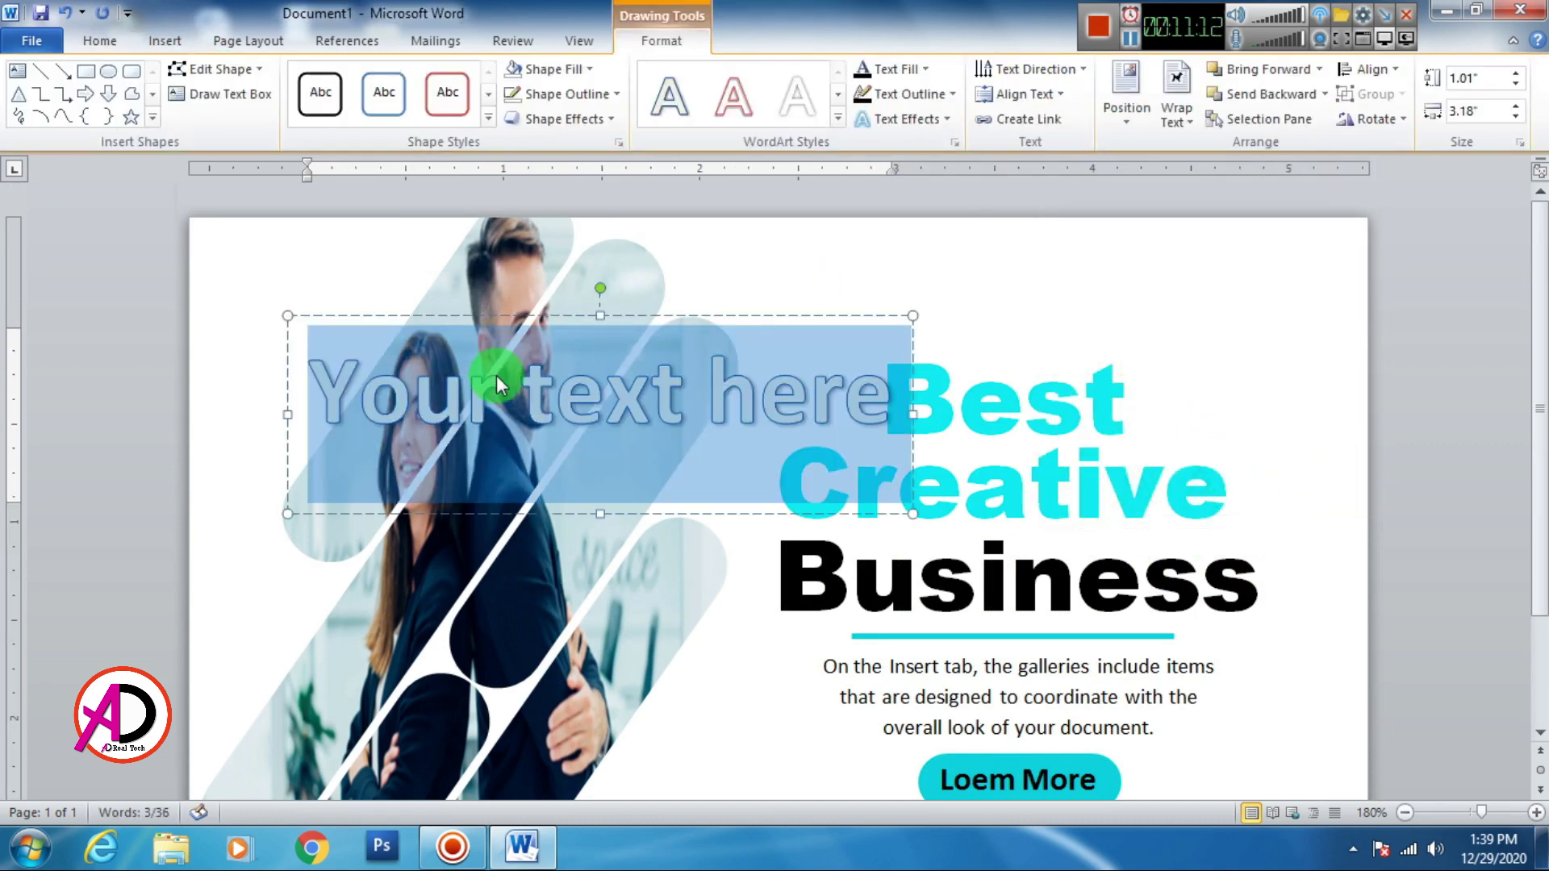
text(n)
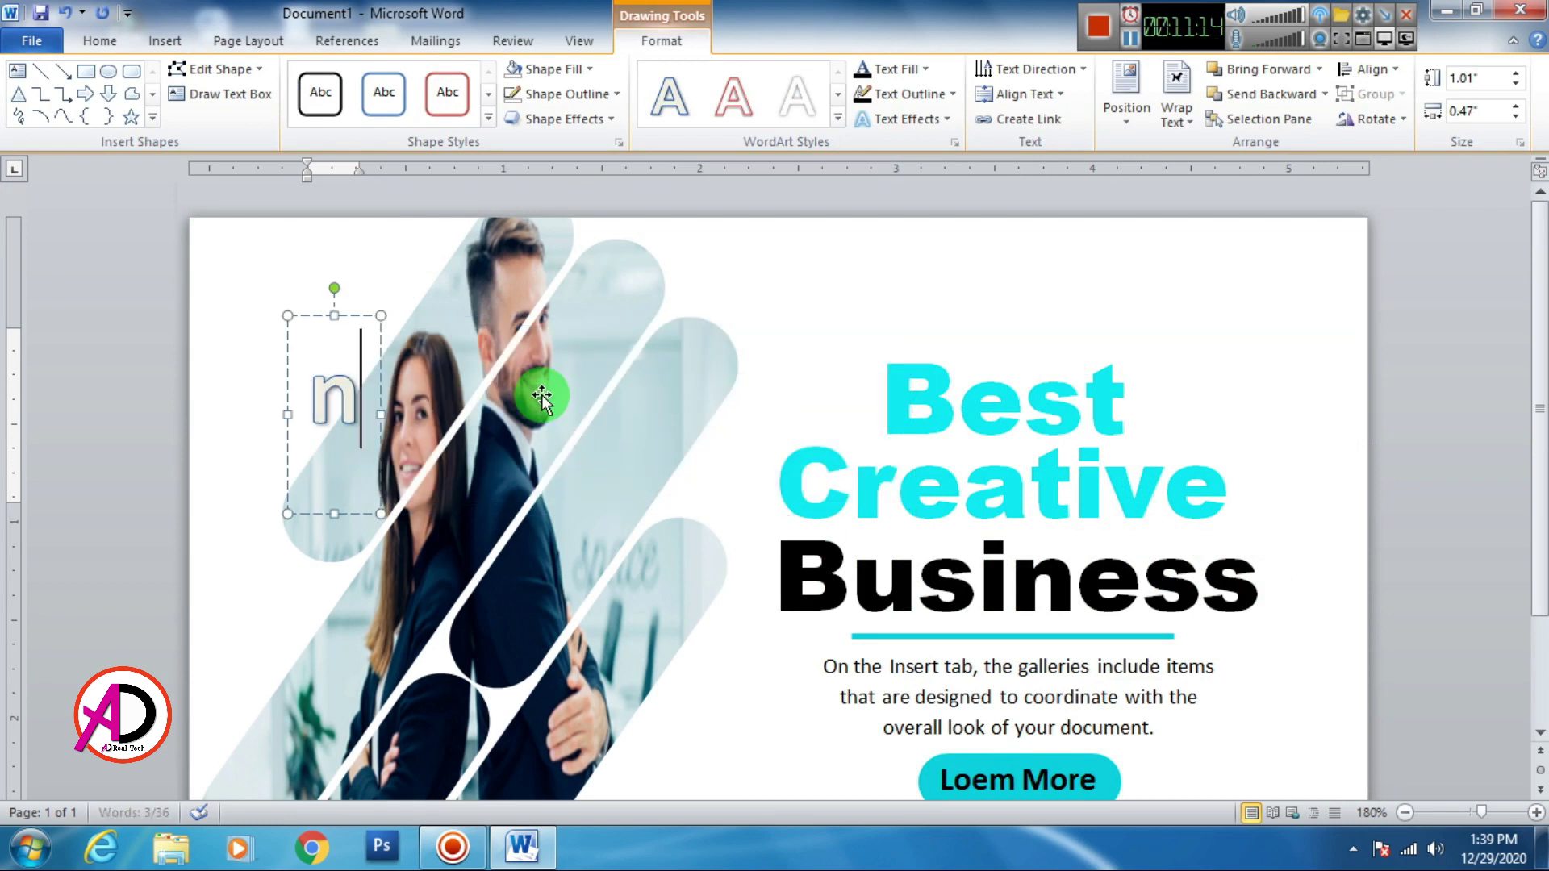
drag(356, 320, 847, 283)
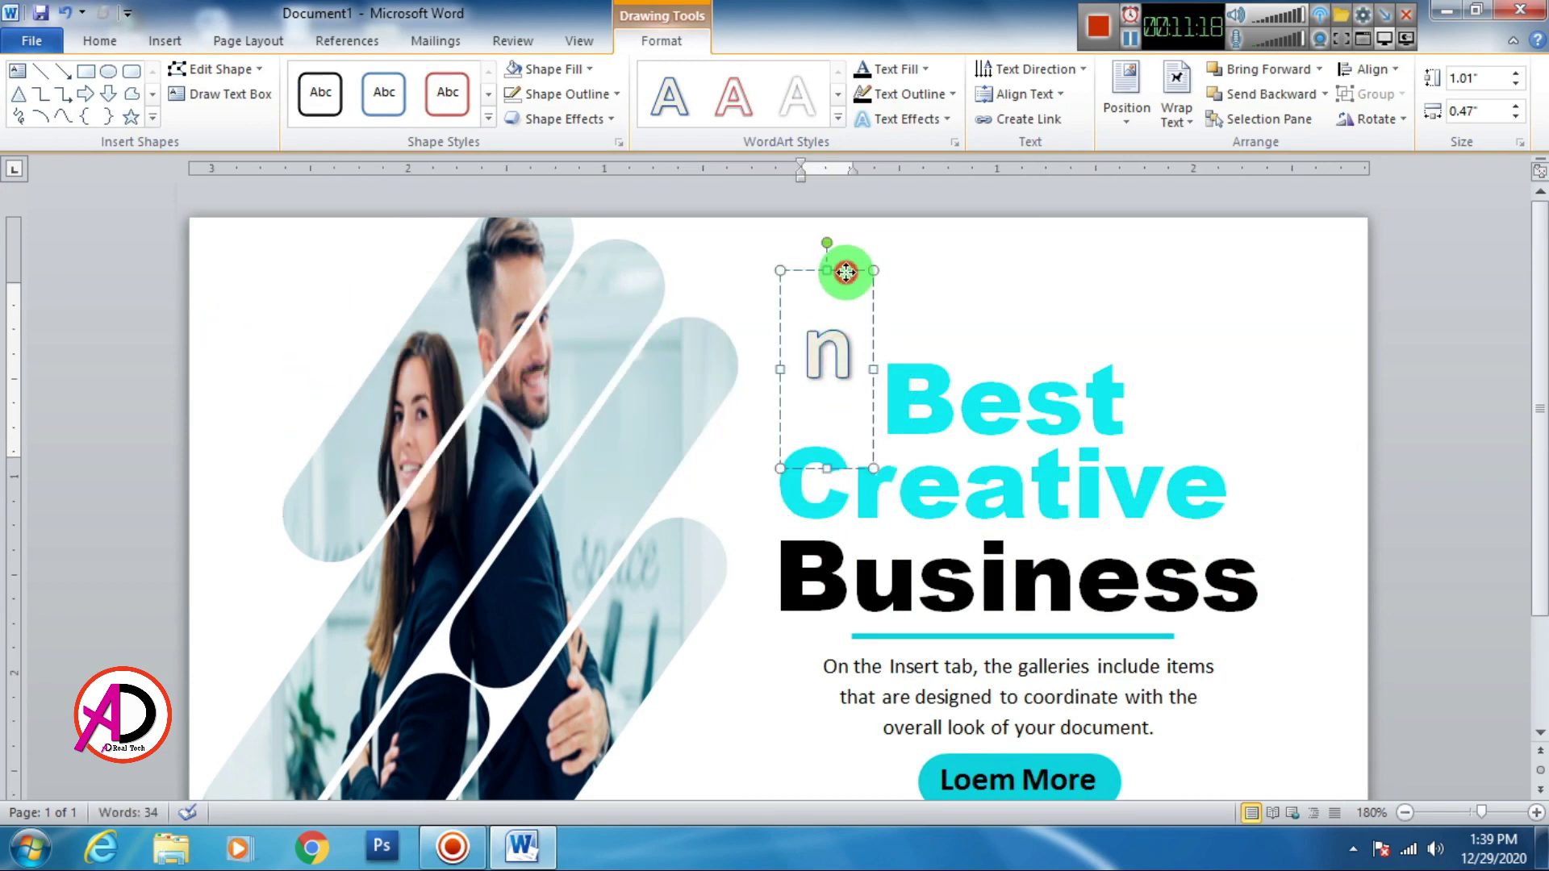
key(Delete)
Step: Draw a Block Arc above the heading and thin it into an even arch
click(165, 42)
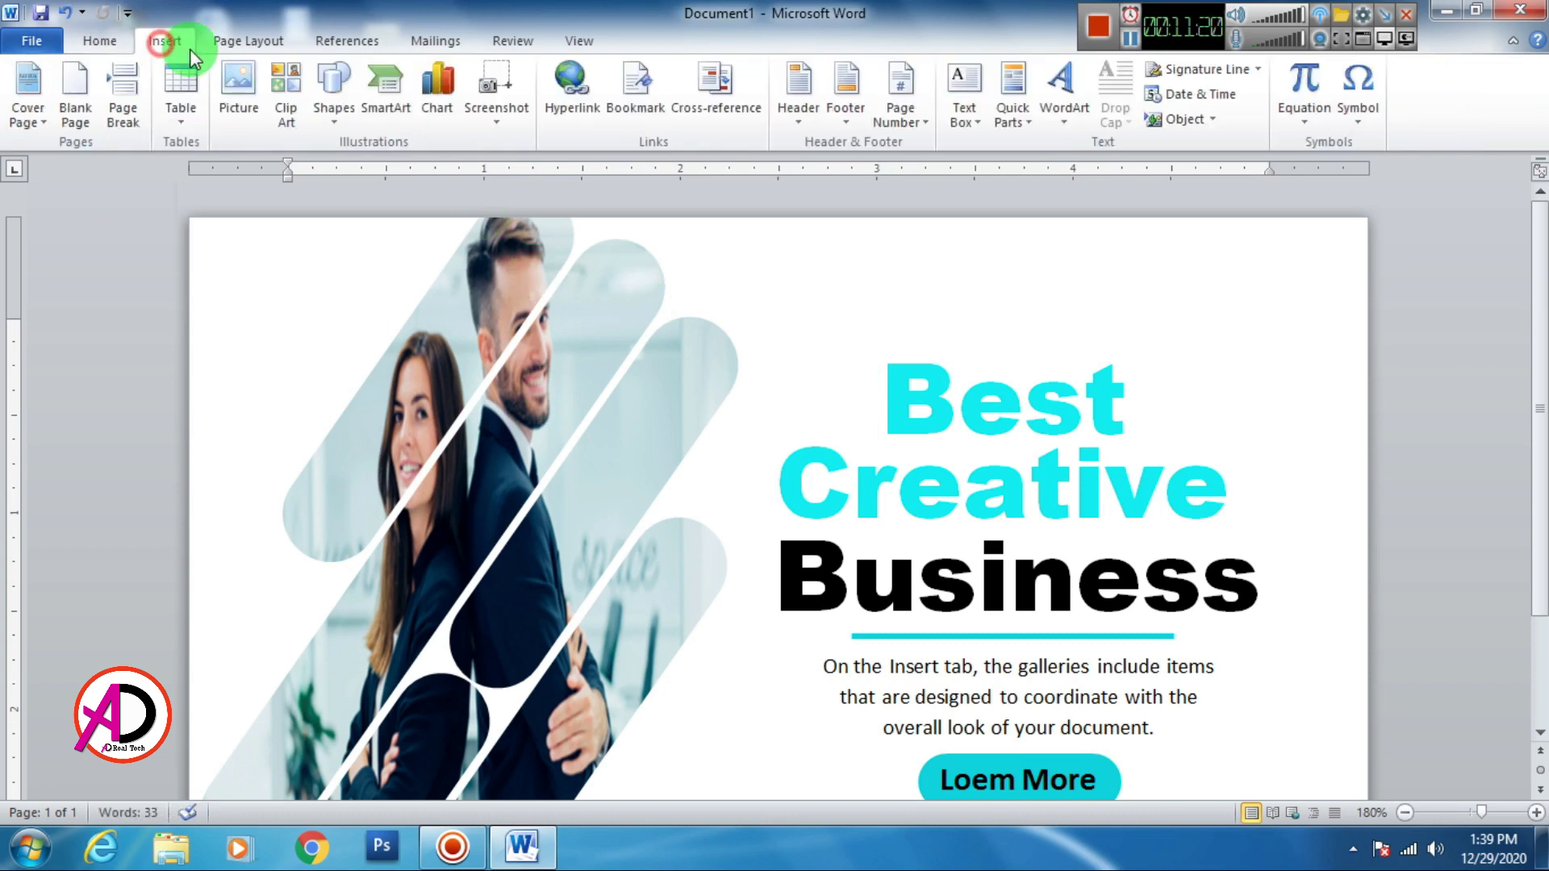
click(337, 89)
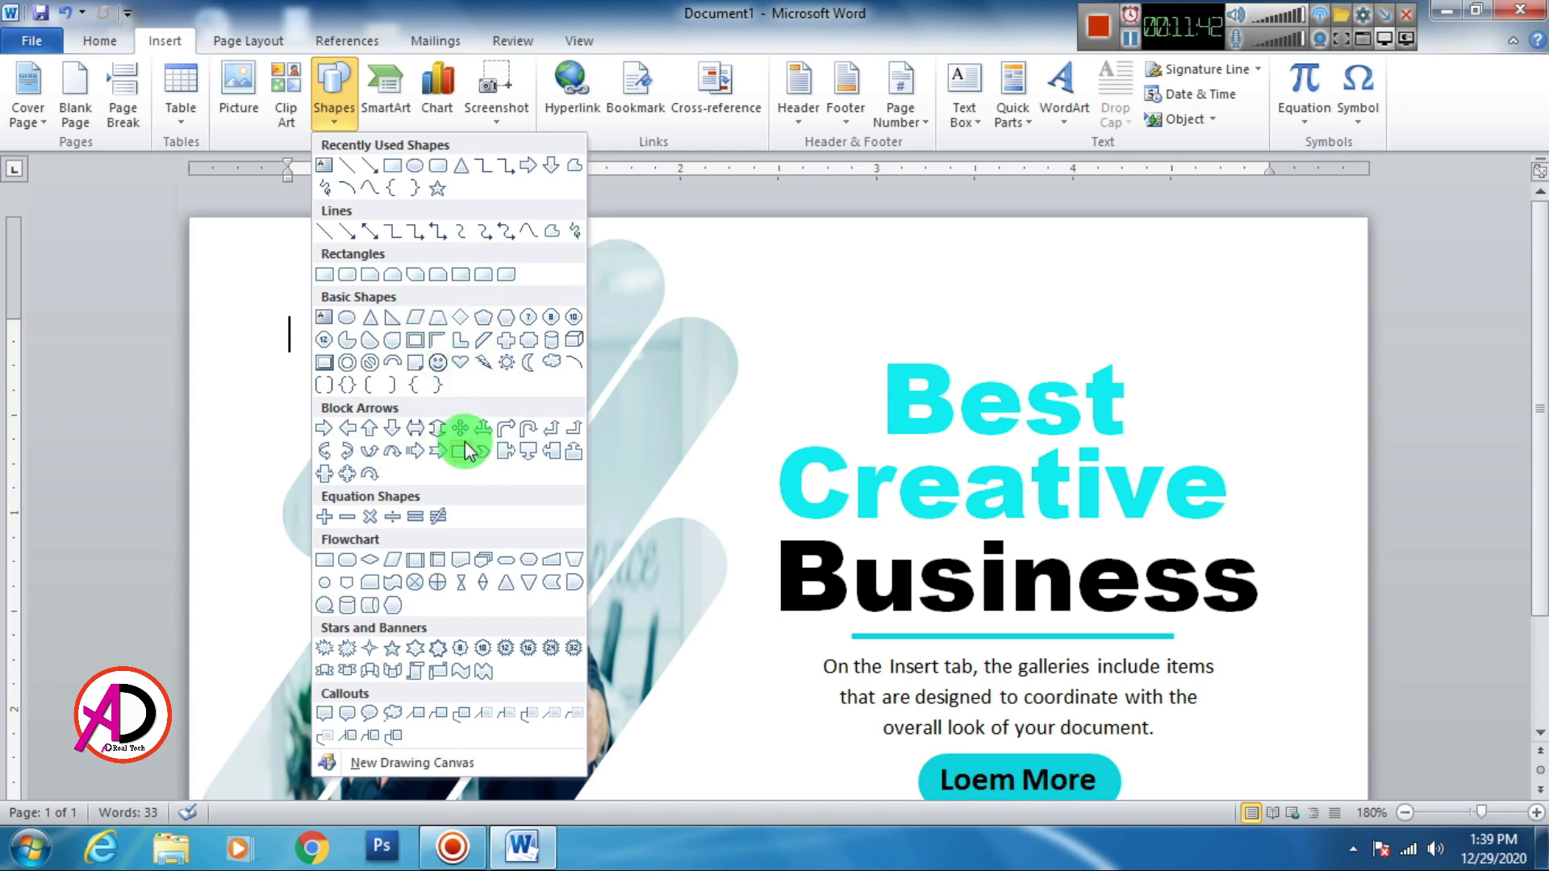
click(395, 371)
drag(772, 295, 837, 388)
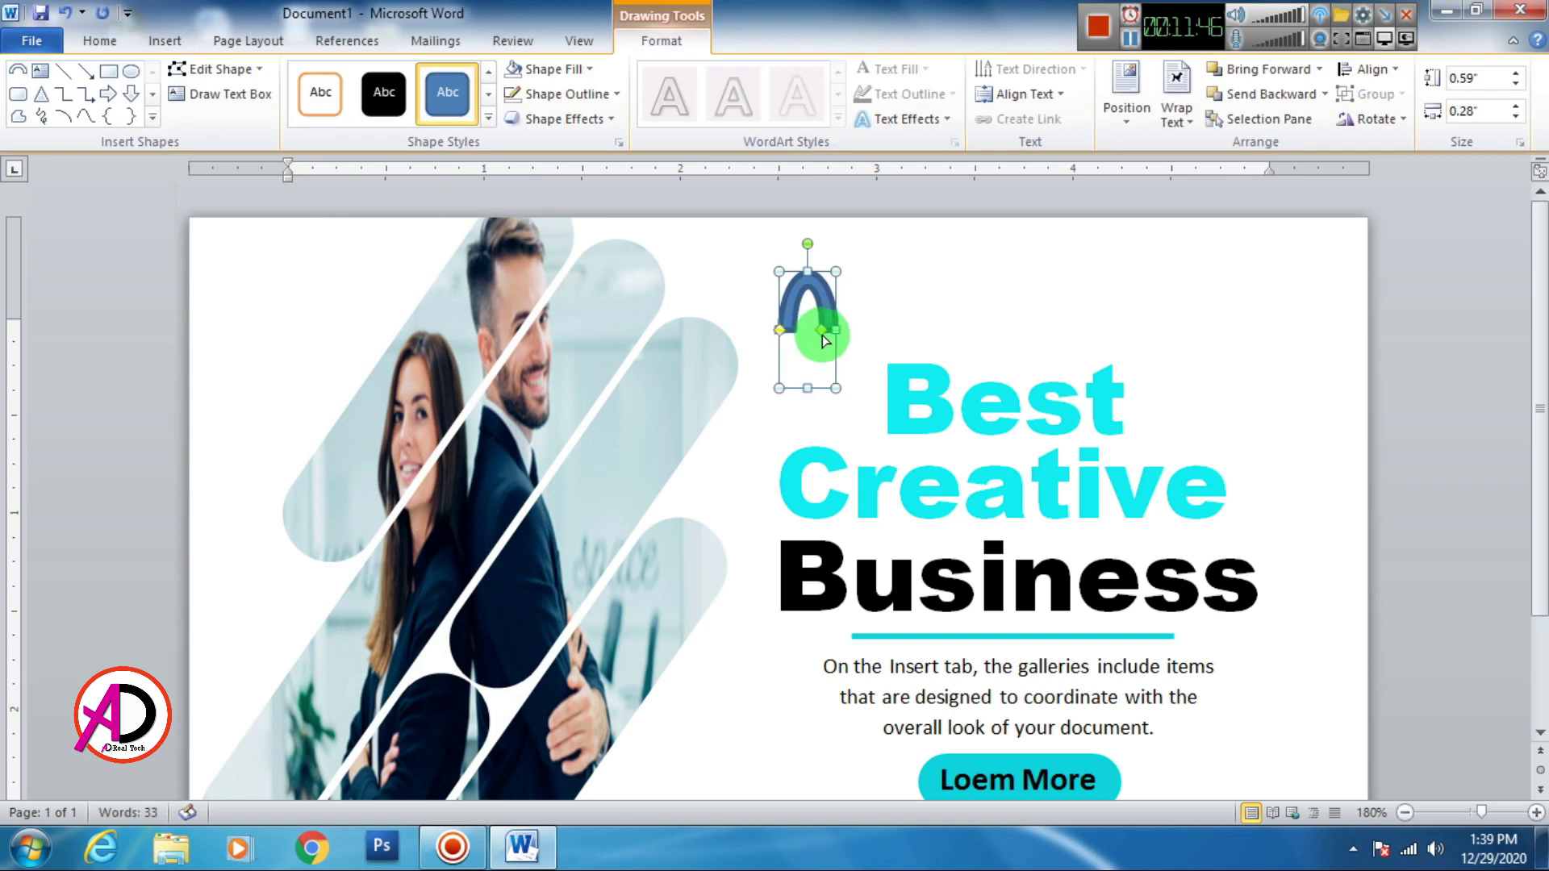
drag(828, 333, 827, 330)
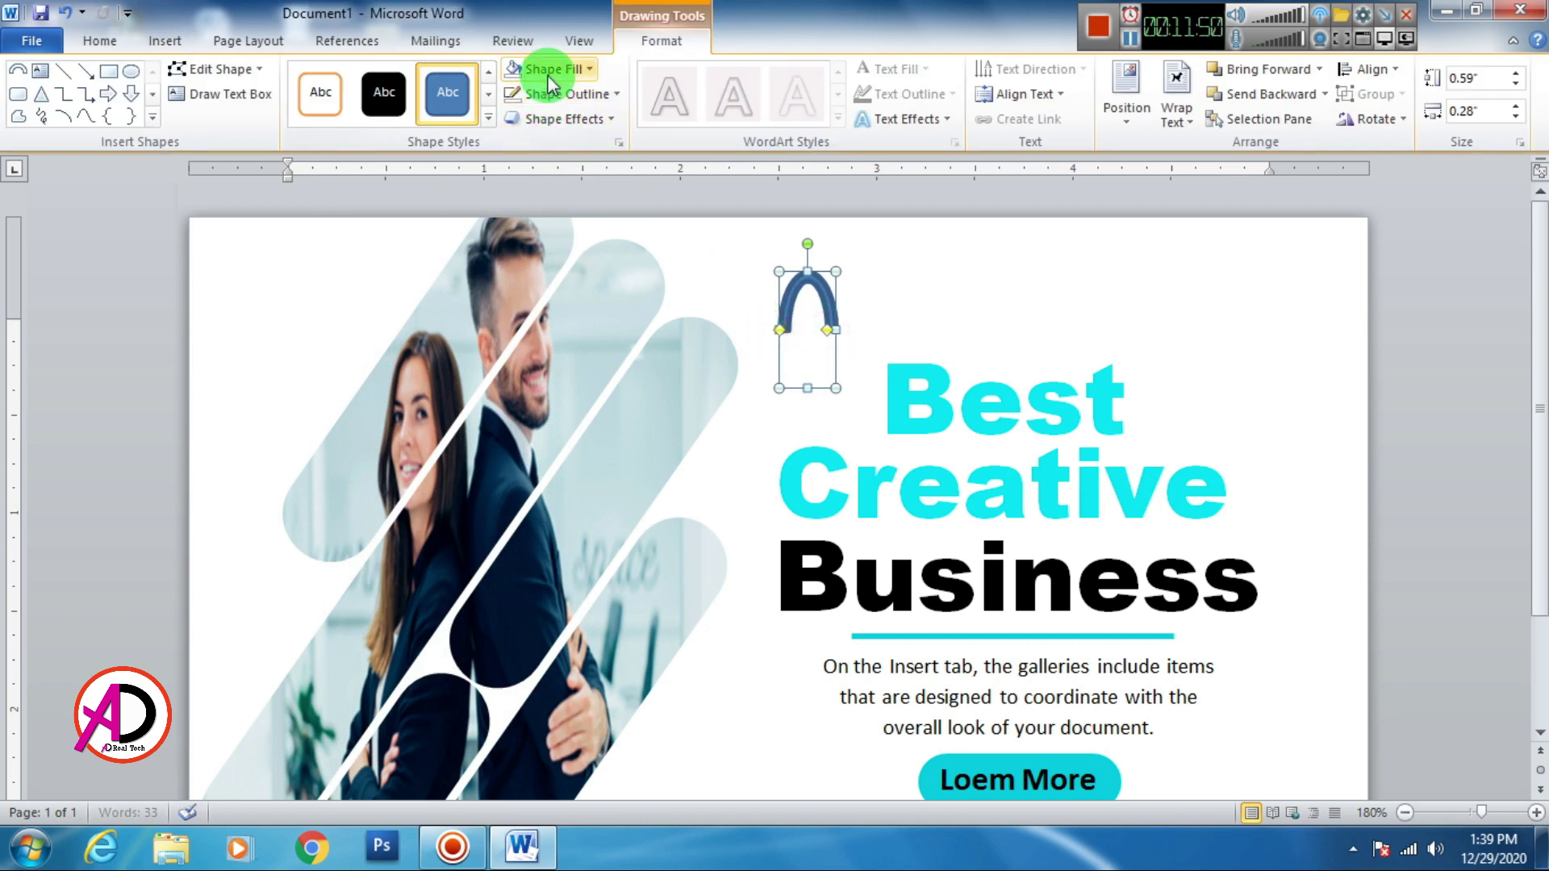
Step: Fill the arch black with no outline and size it 0.37 inch in the top-left corner
click(589, 70)
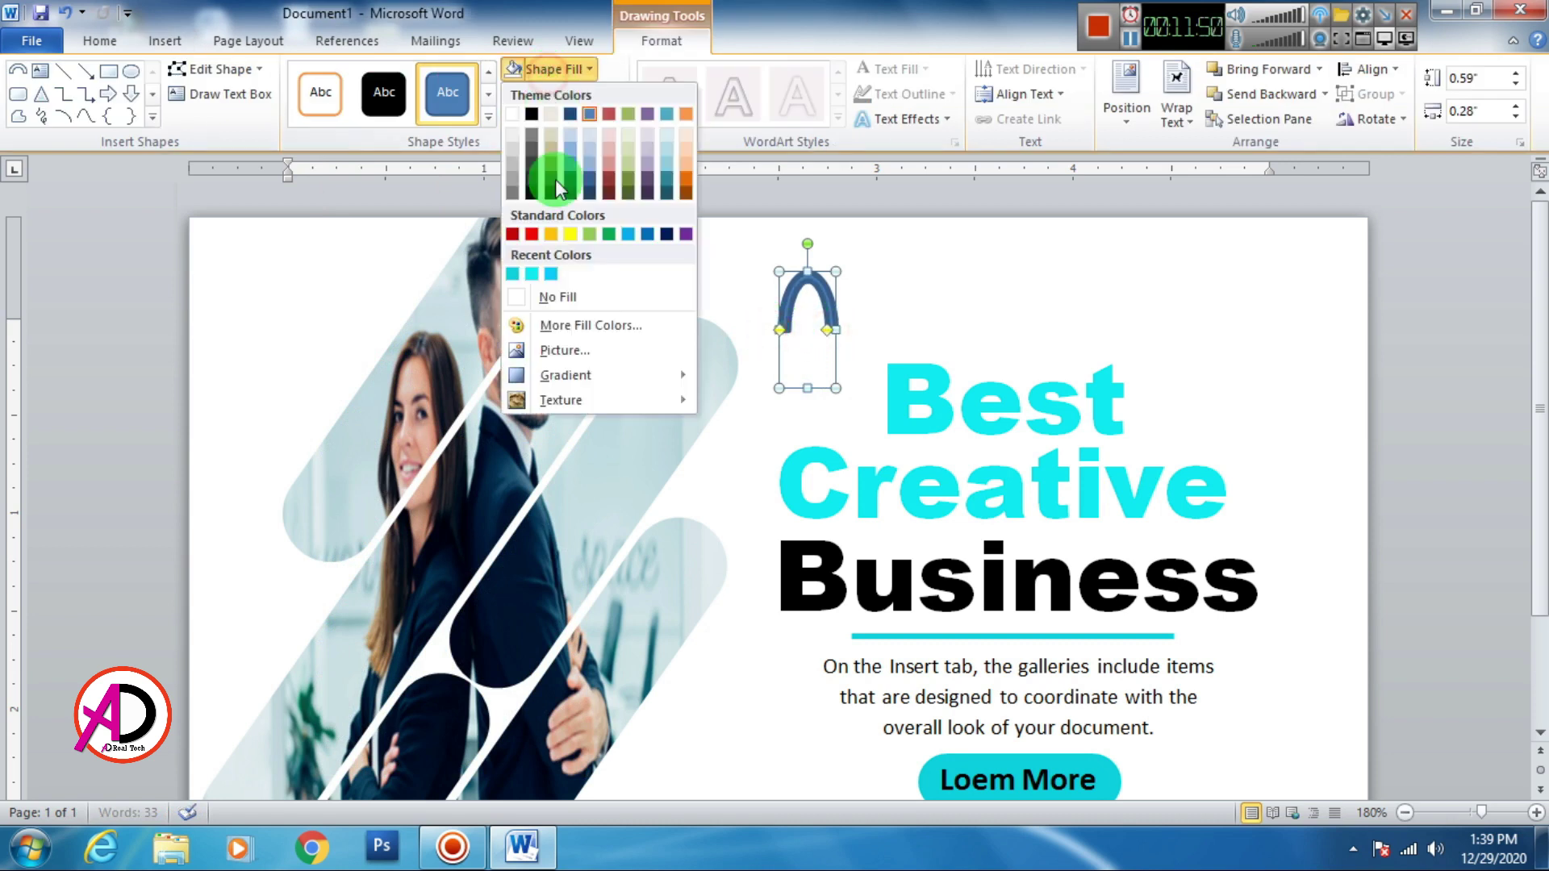
click(530, 114)
click(564, 94)
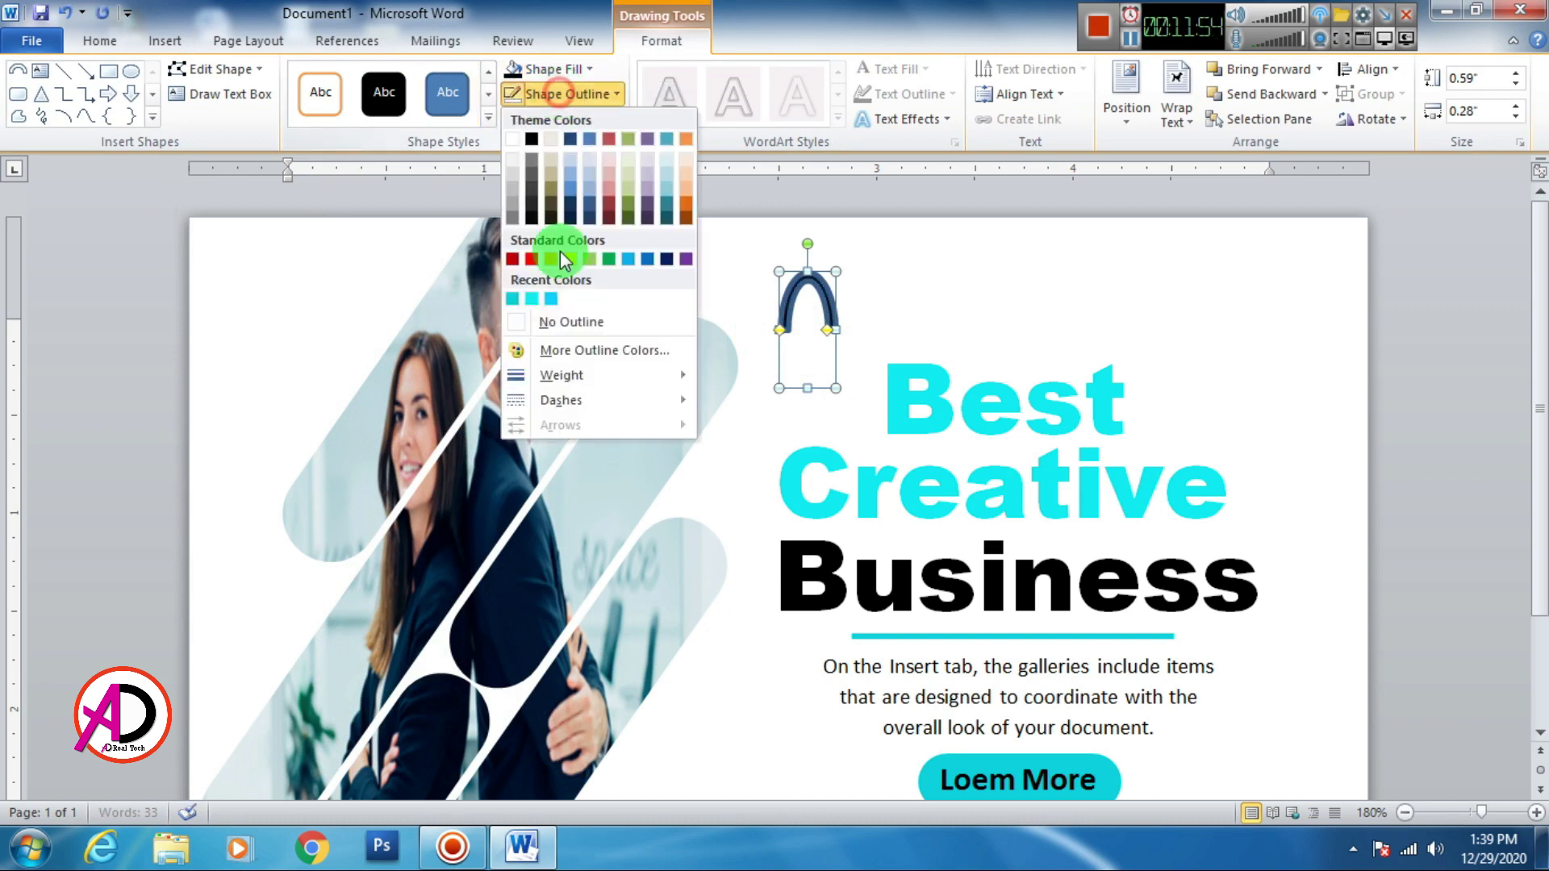
click(579, 321)
drag(817, 311, 262, 281)
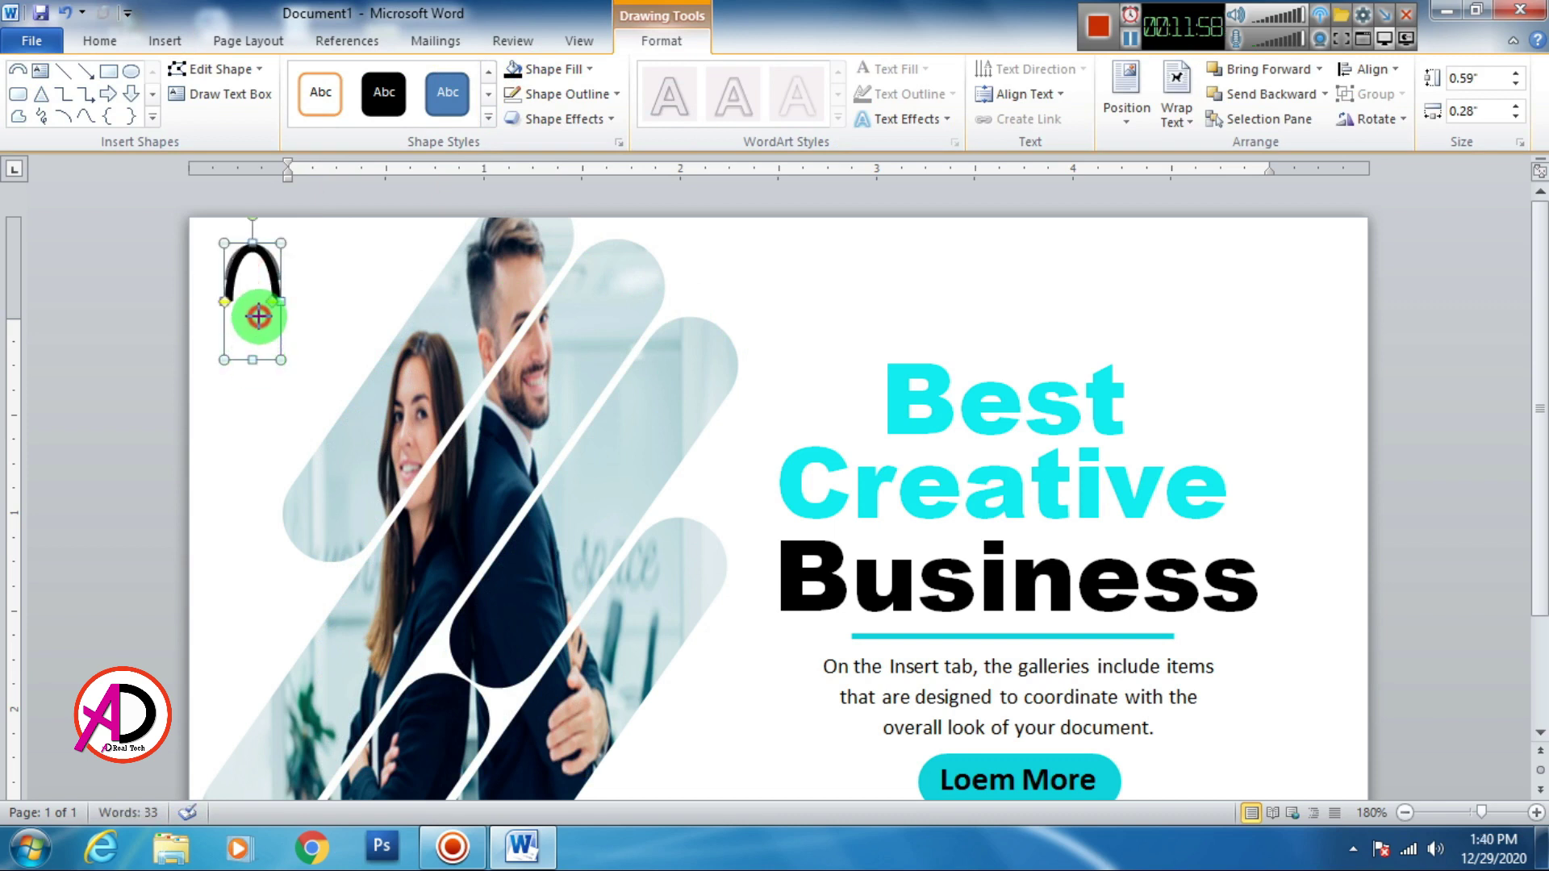
mouse_move(255, 359)
mouse_down()
mouse_move(252, 316)
mouse_move(273, 299)
mouse_up()
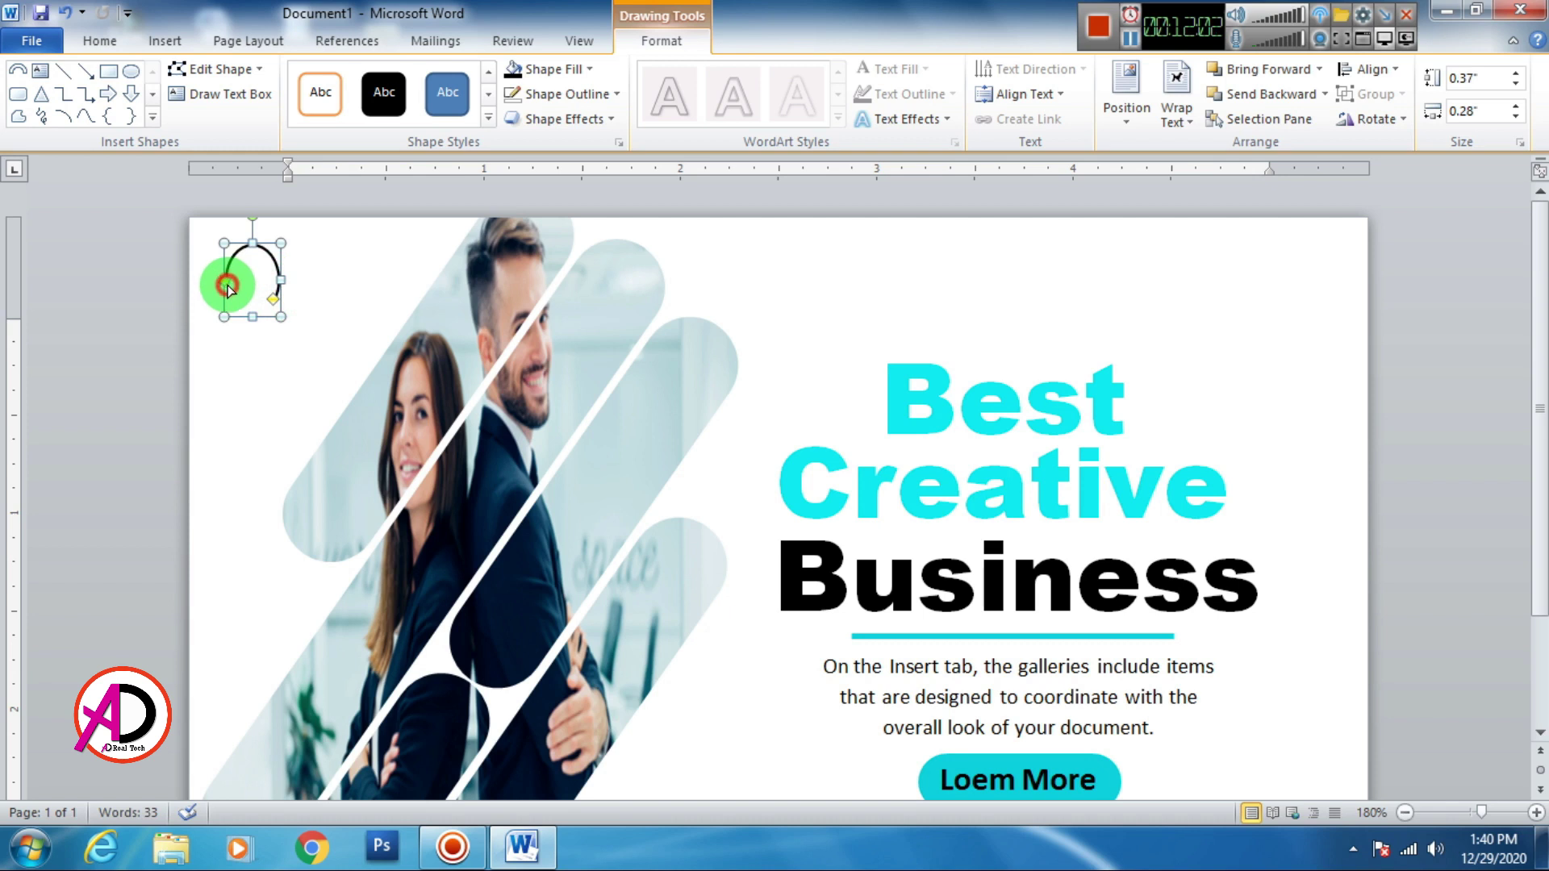
drag(230, 304, 230, 301)
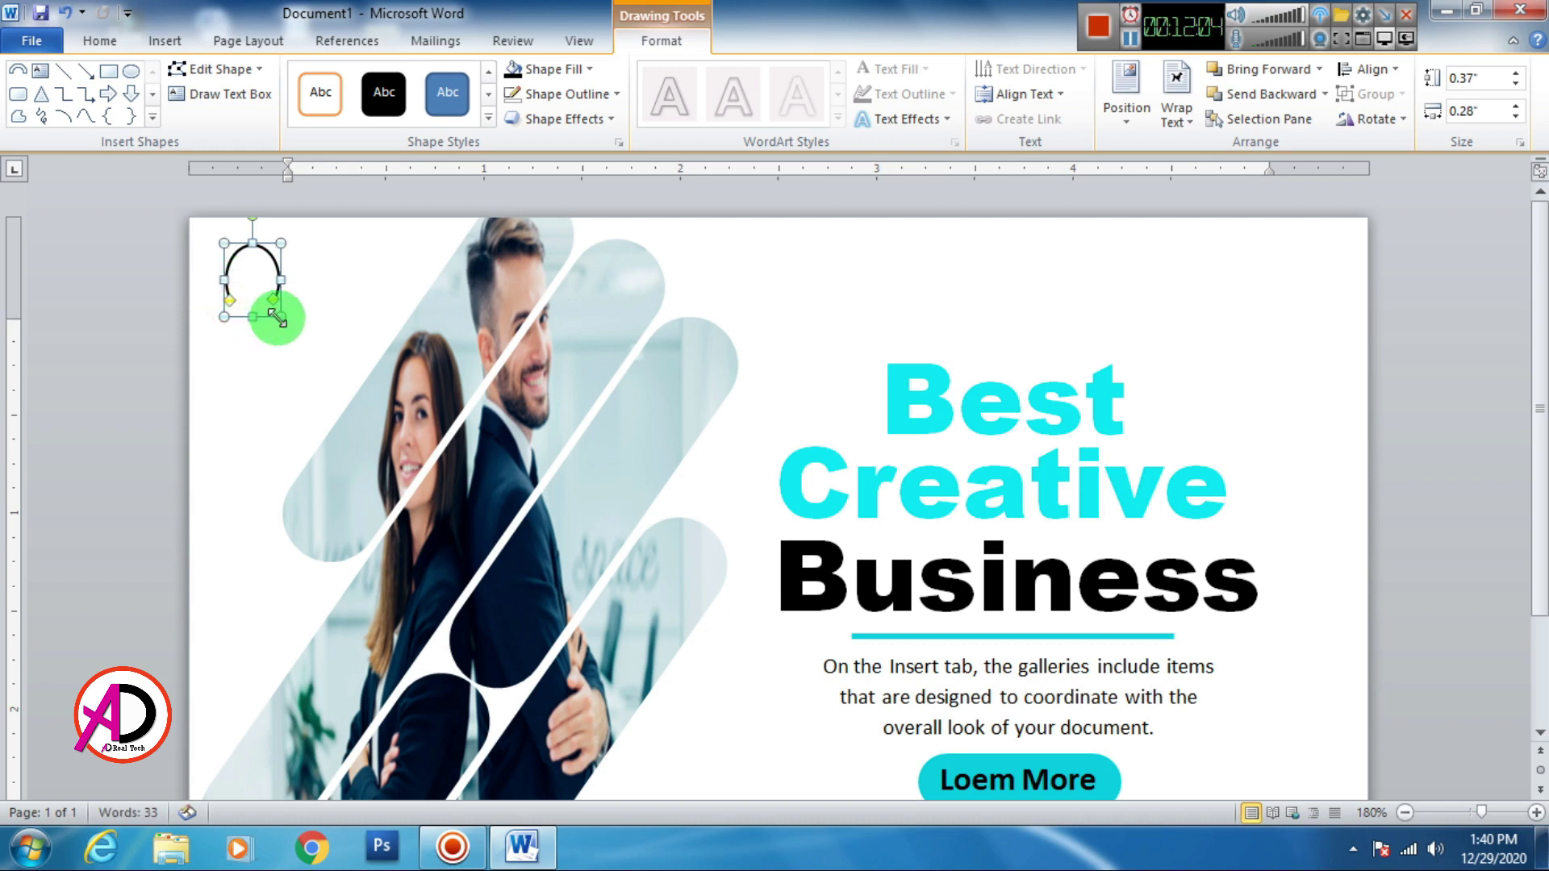
Step: Duplicate the arch, flip the copy vertically, and overlap it with the original
key(ctrl+d)
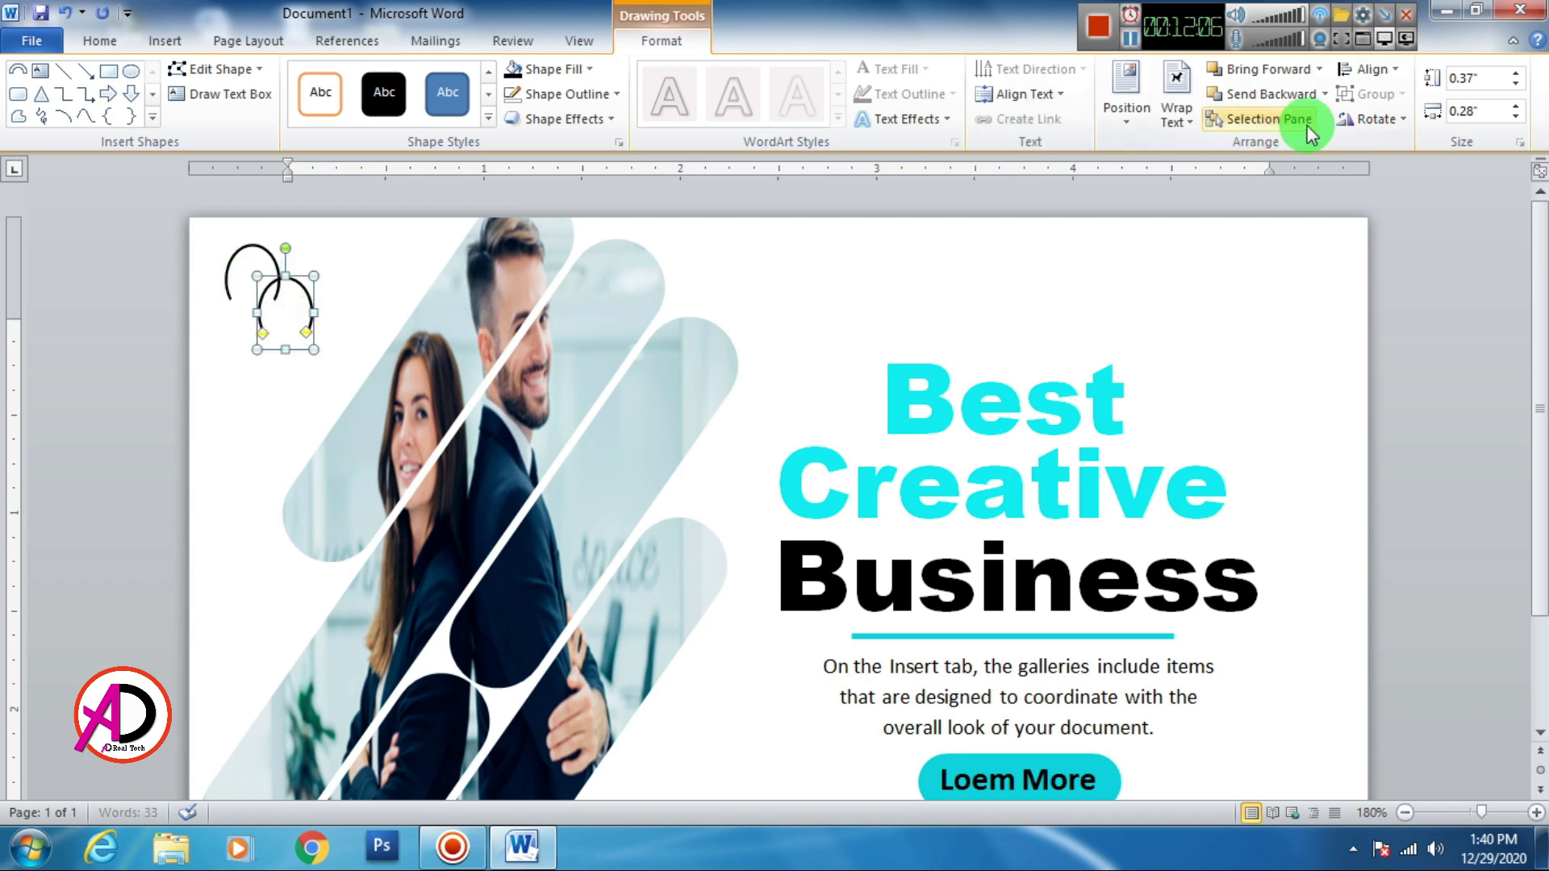
click(1369, 121)
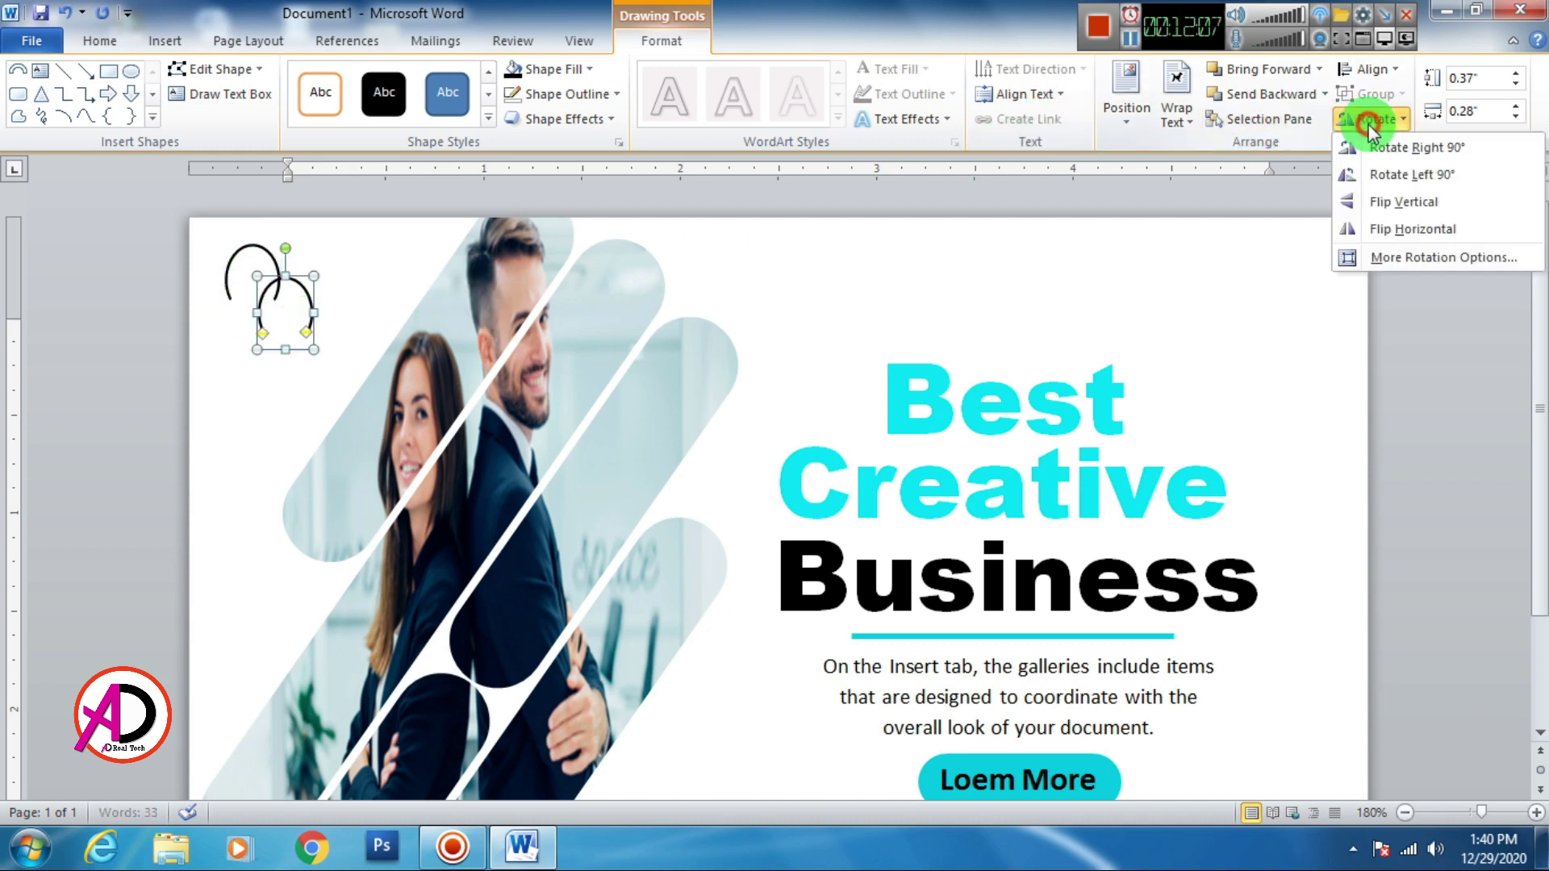
click(1397, 203)
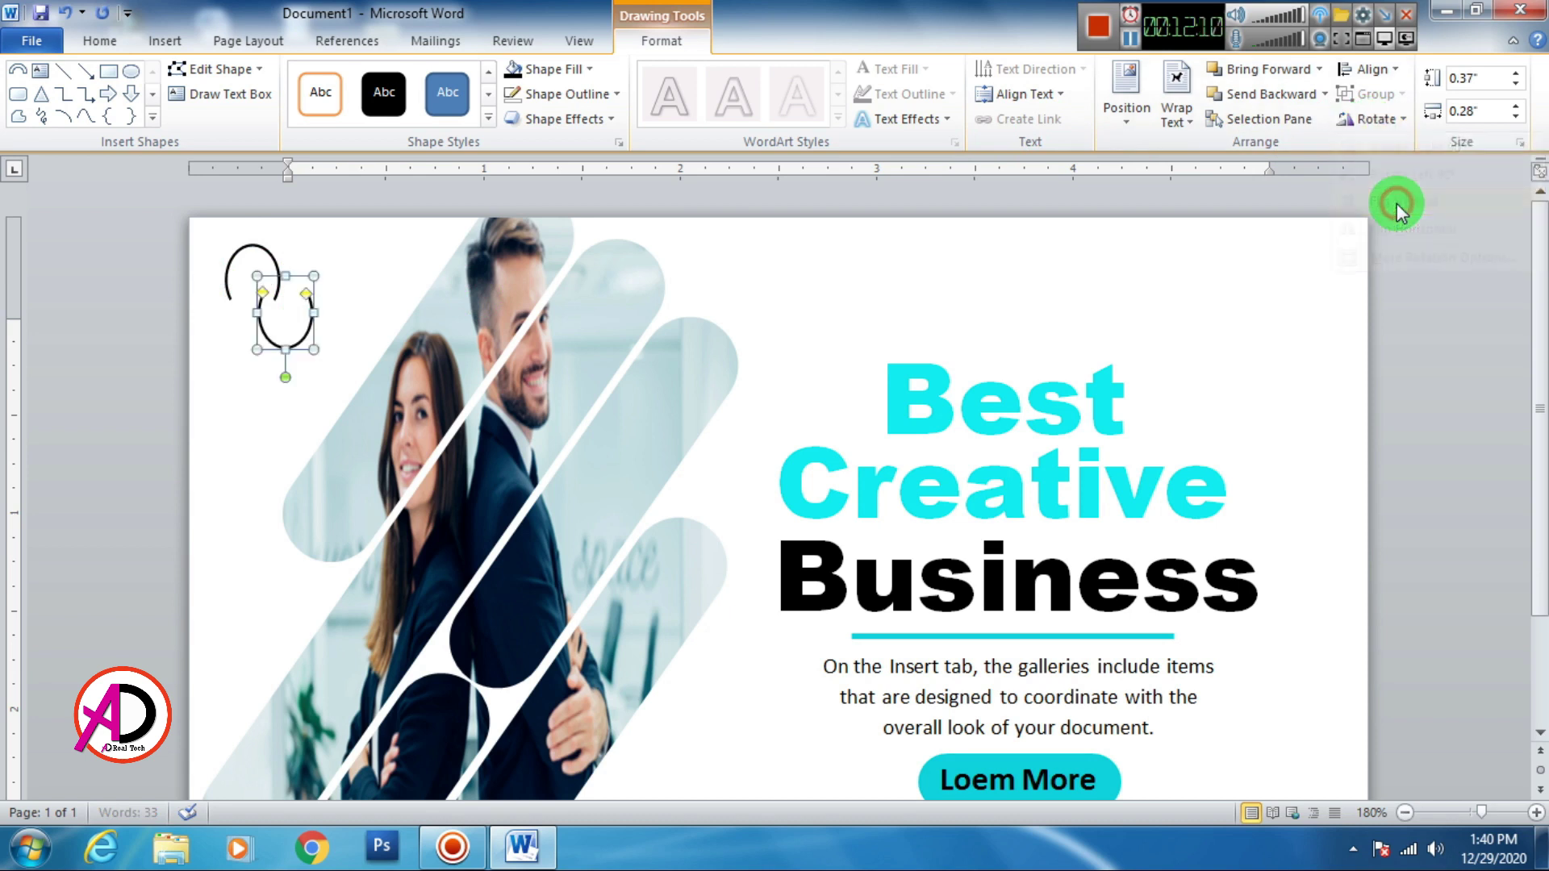
drag(311, 294, 293, 242)
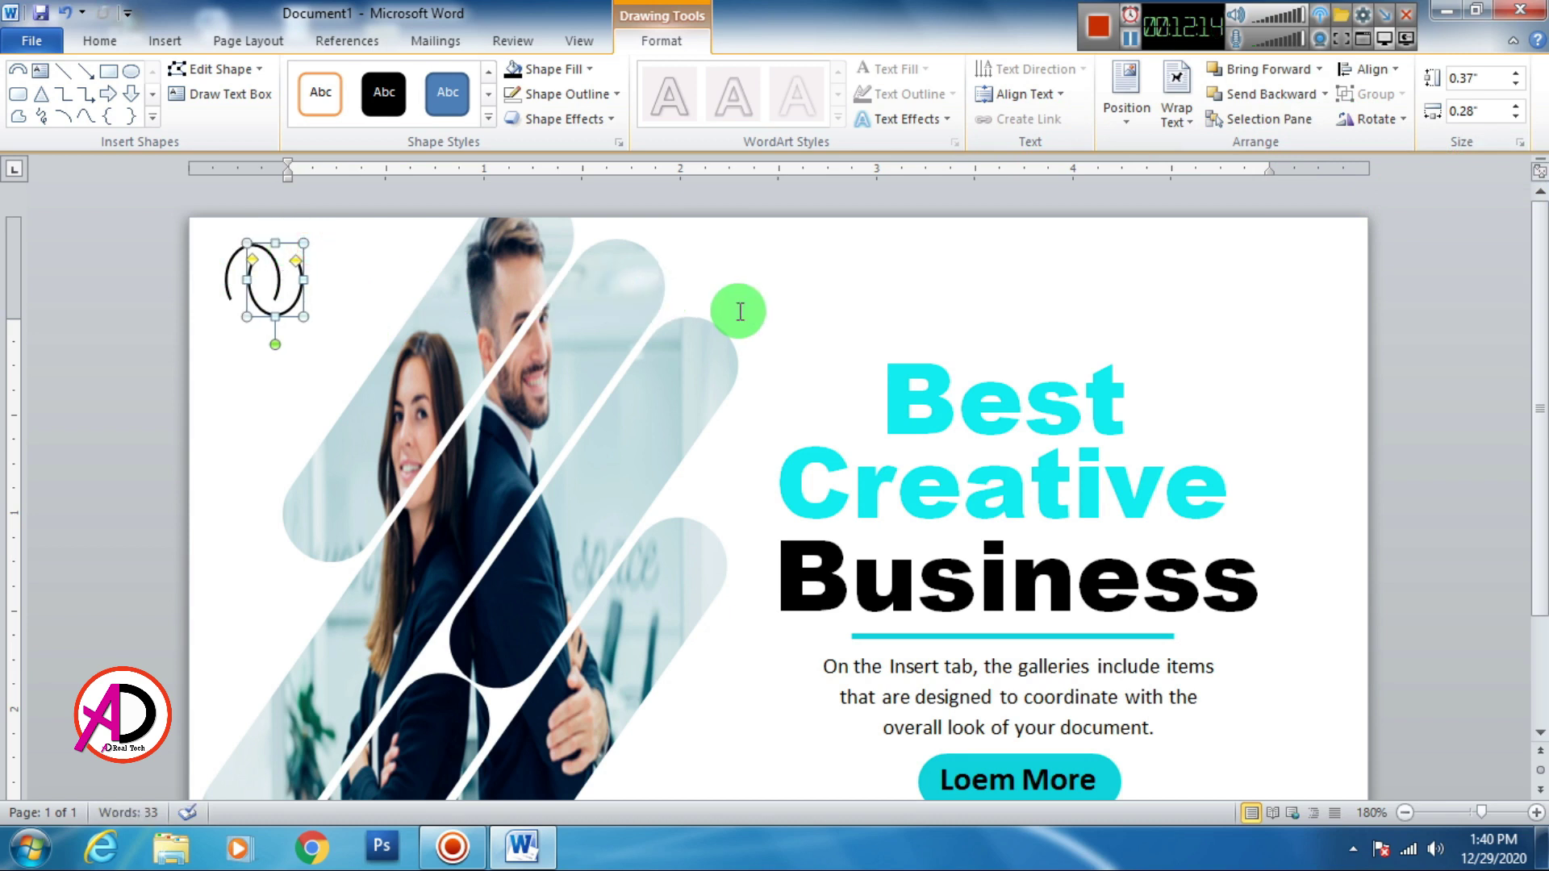
Step: Group both arcs into one 0.37 × 0.4 inch mark positioned in the corner
shift+click(231, 279)
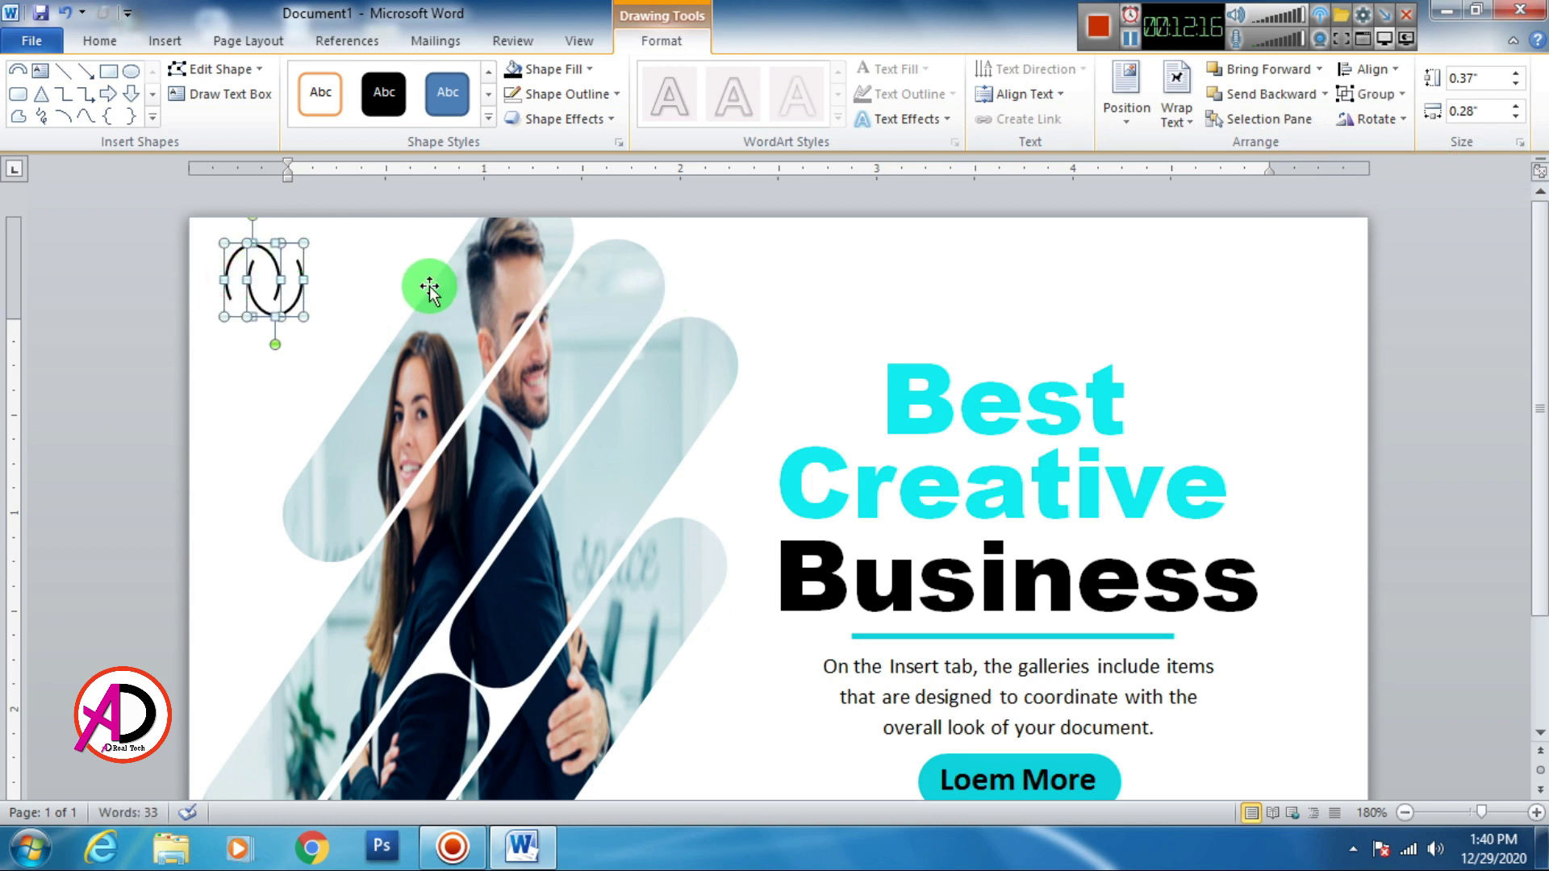
key(ctrl+Left)
key(ctrl+Left)
key(ctrl+Left)
key(ctrl+Left)
key(ctrl+Left)
key(ctrl+Left)
key(ctrl+Left)
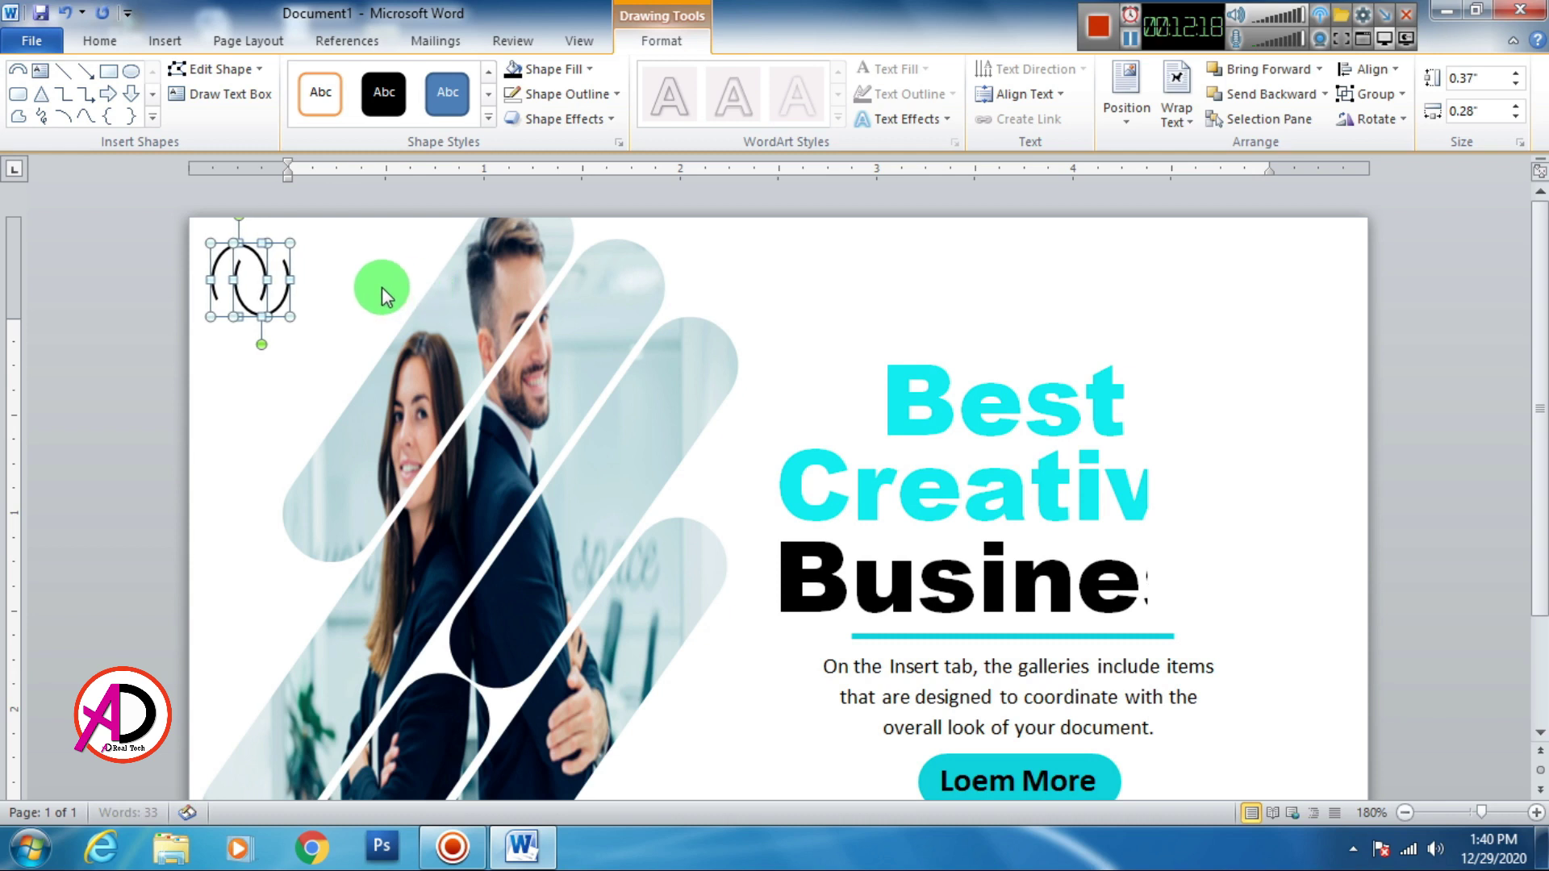
key(ctrl+Left)
key(ctrl+Left)
right_click(275, 309)
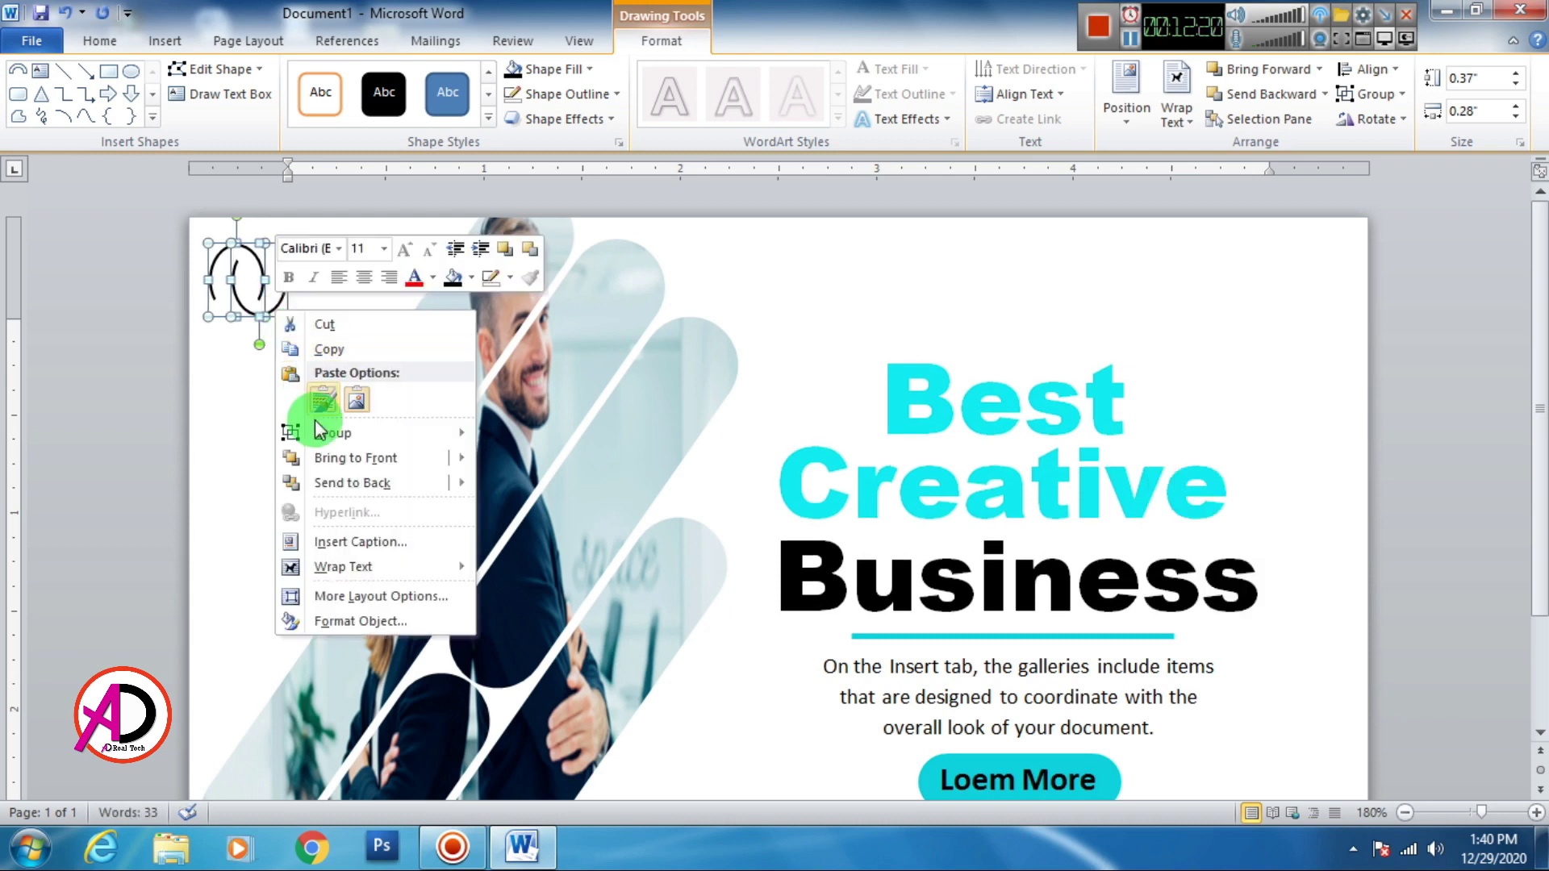
click(528, 436)
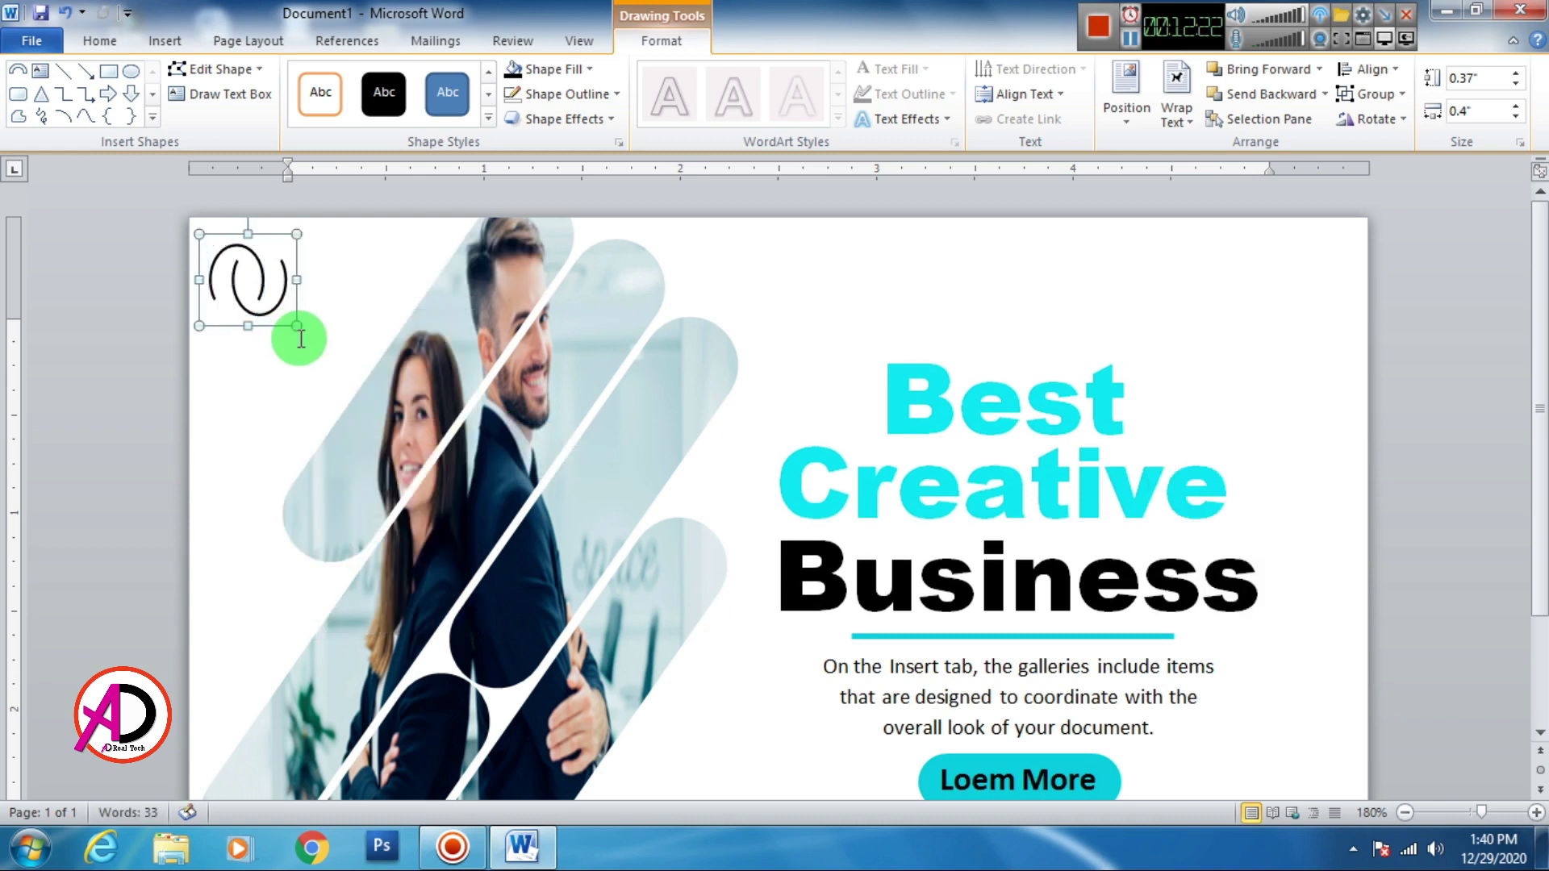
drag(284, 313, 275, 302)
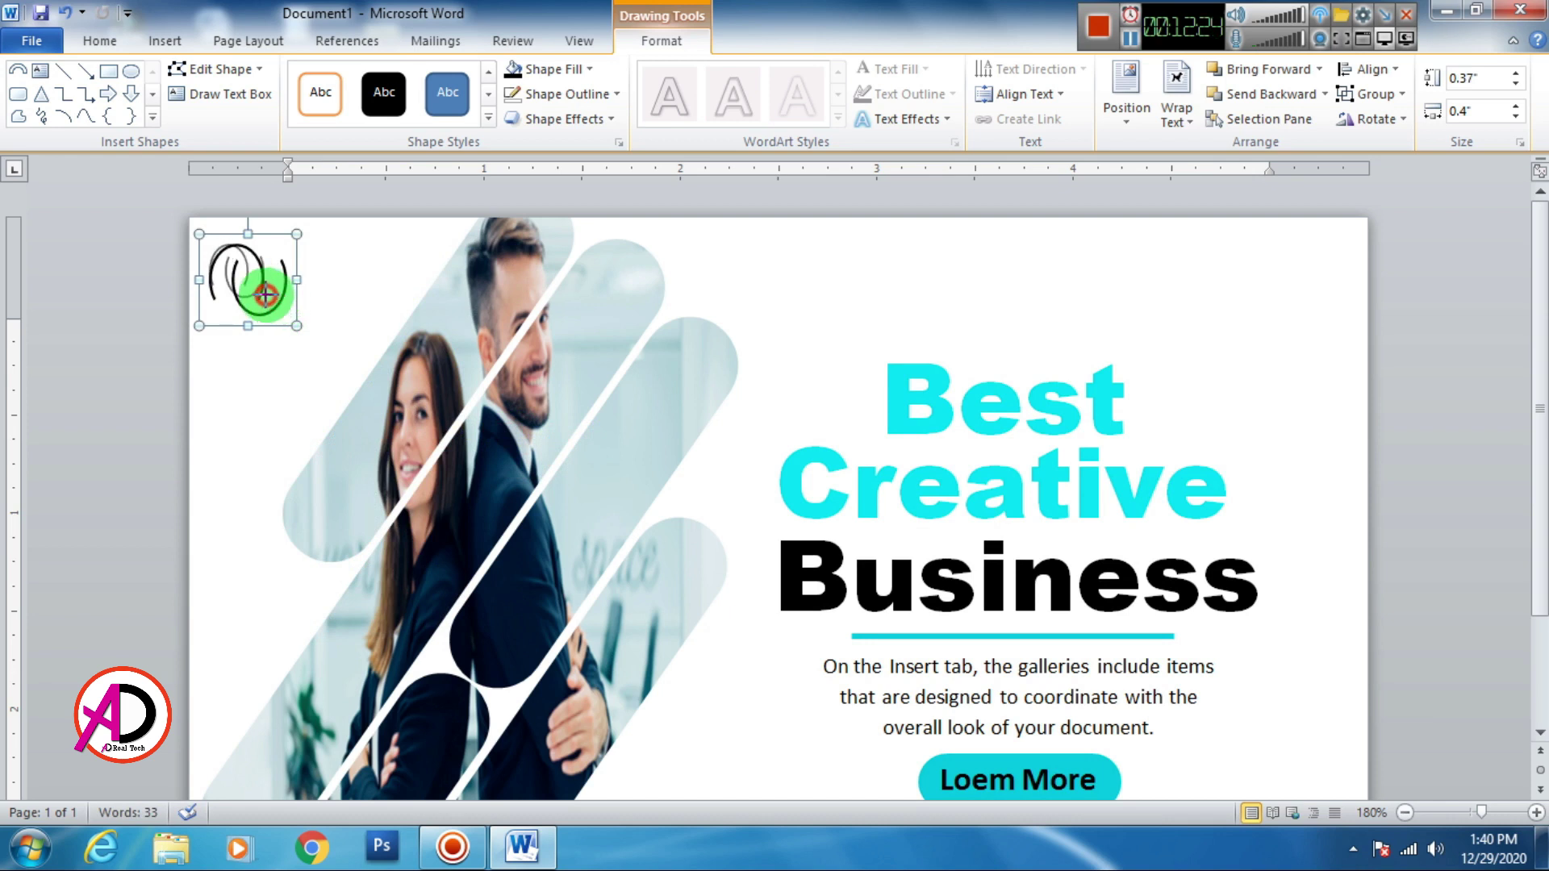
Step: Copy and paste the Loem More button text box to make a duplicate
click(817, 251)
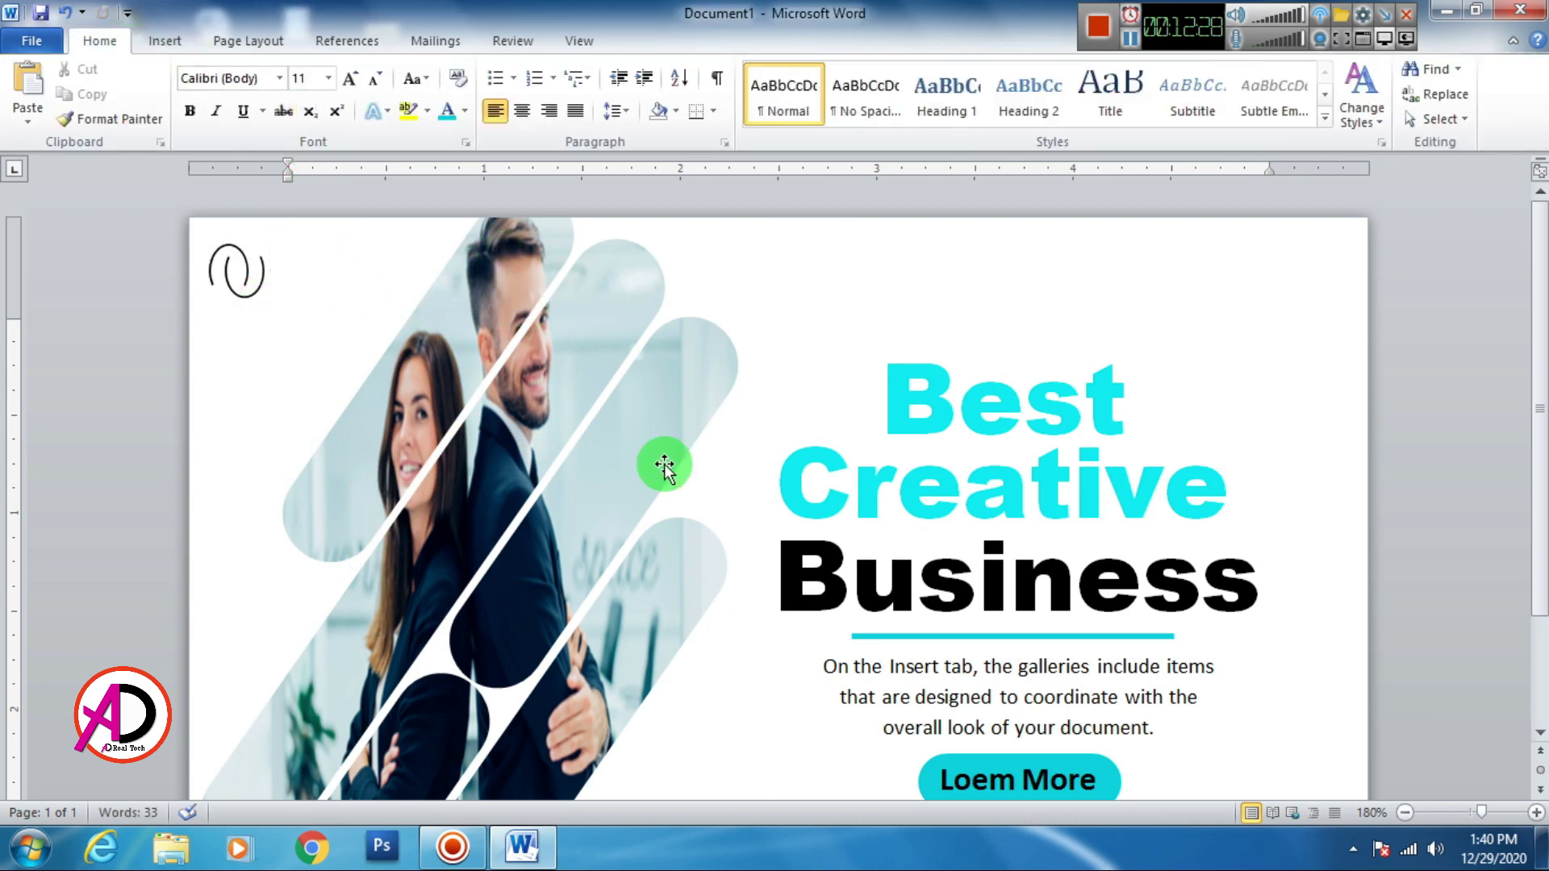
scroll(1006, 744, down, 2)
click(972, 625)
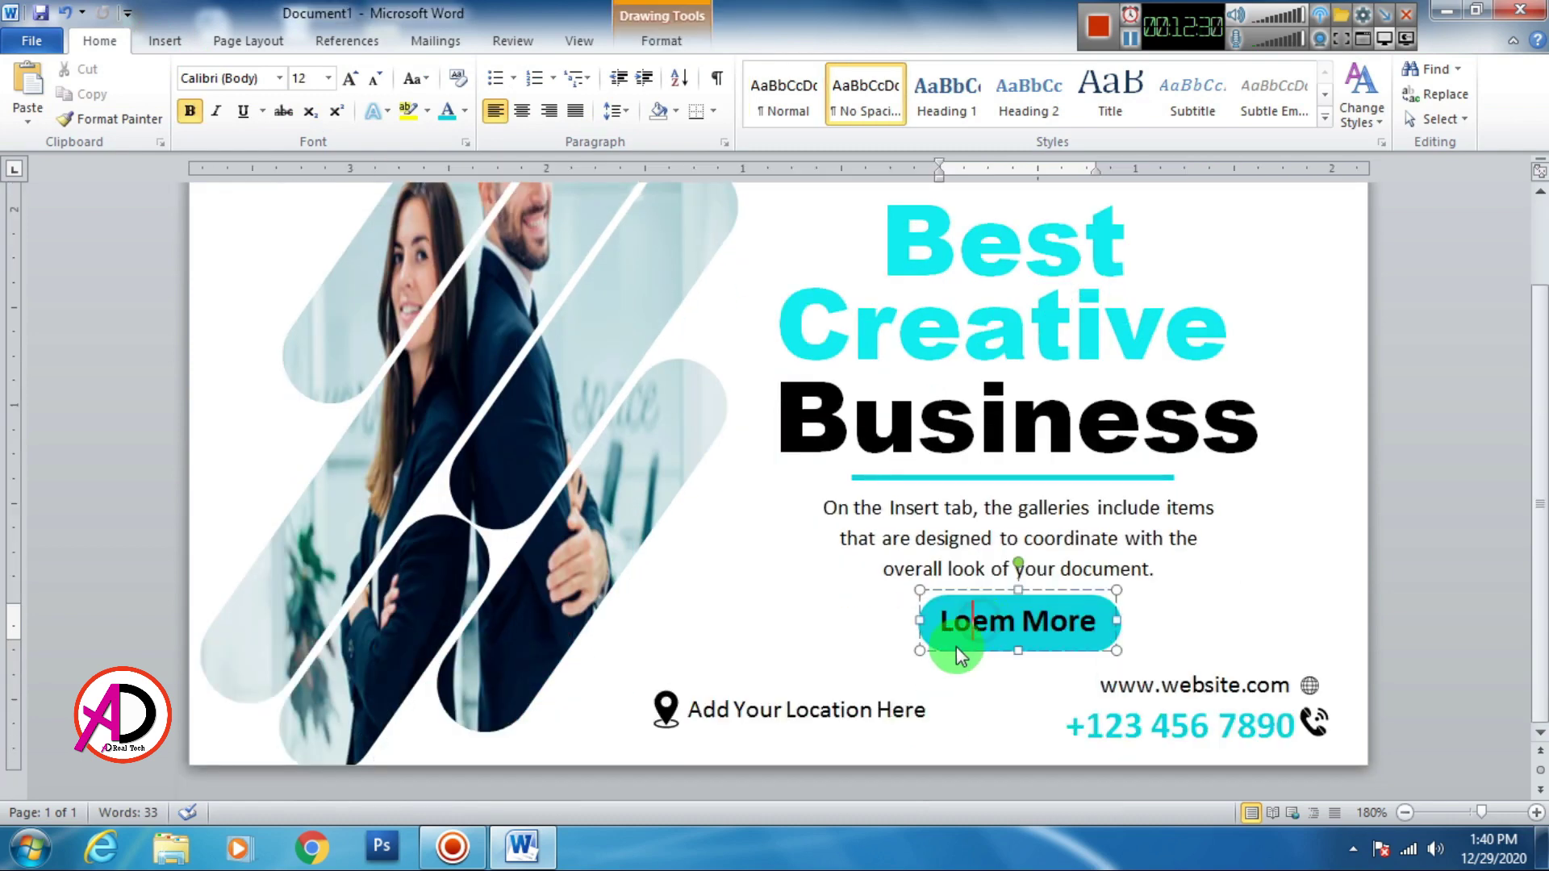
key(ctrl+c)
key(ctrl+v)
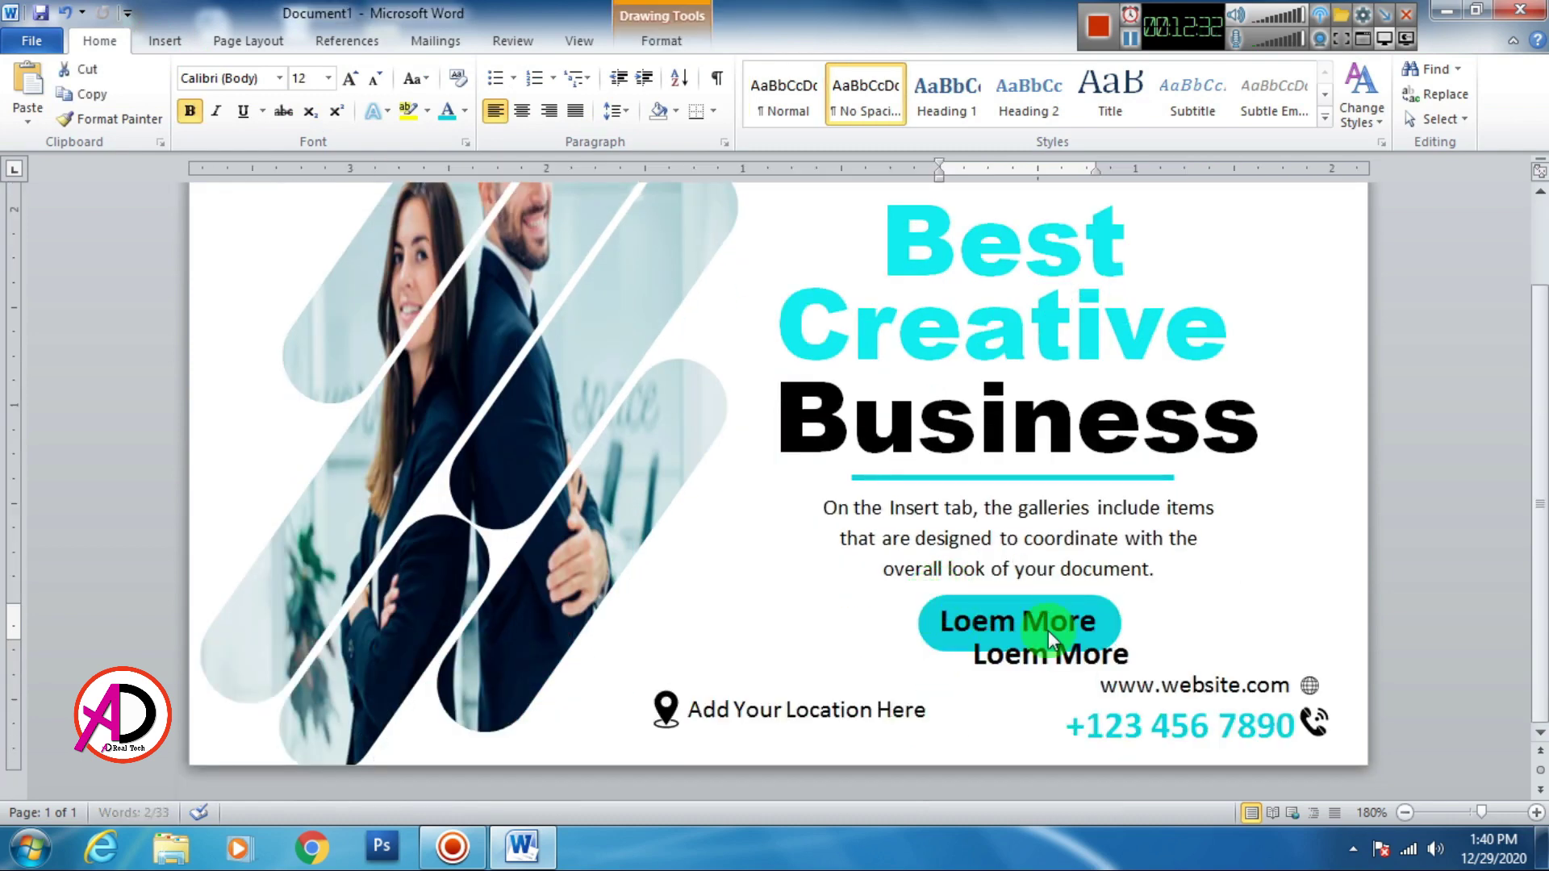
scroll(431, 369, up, 2)
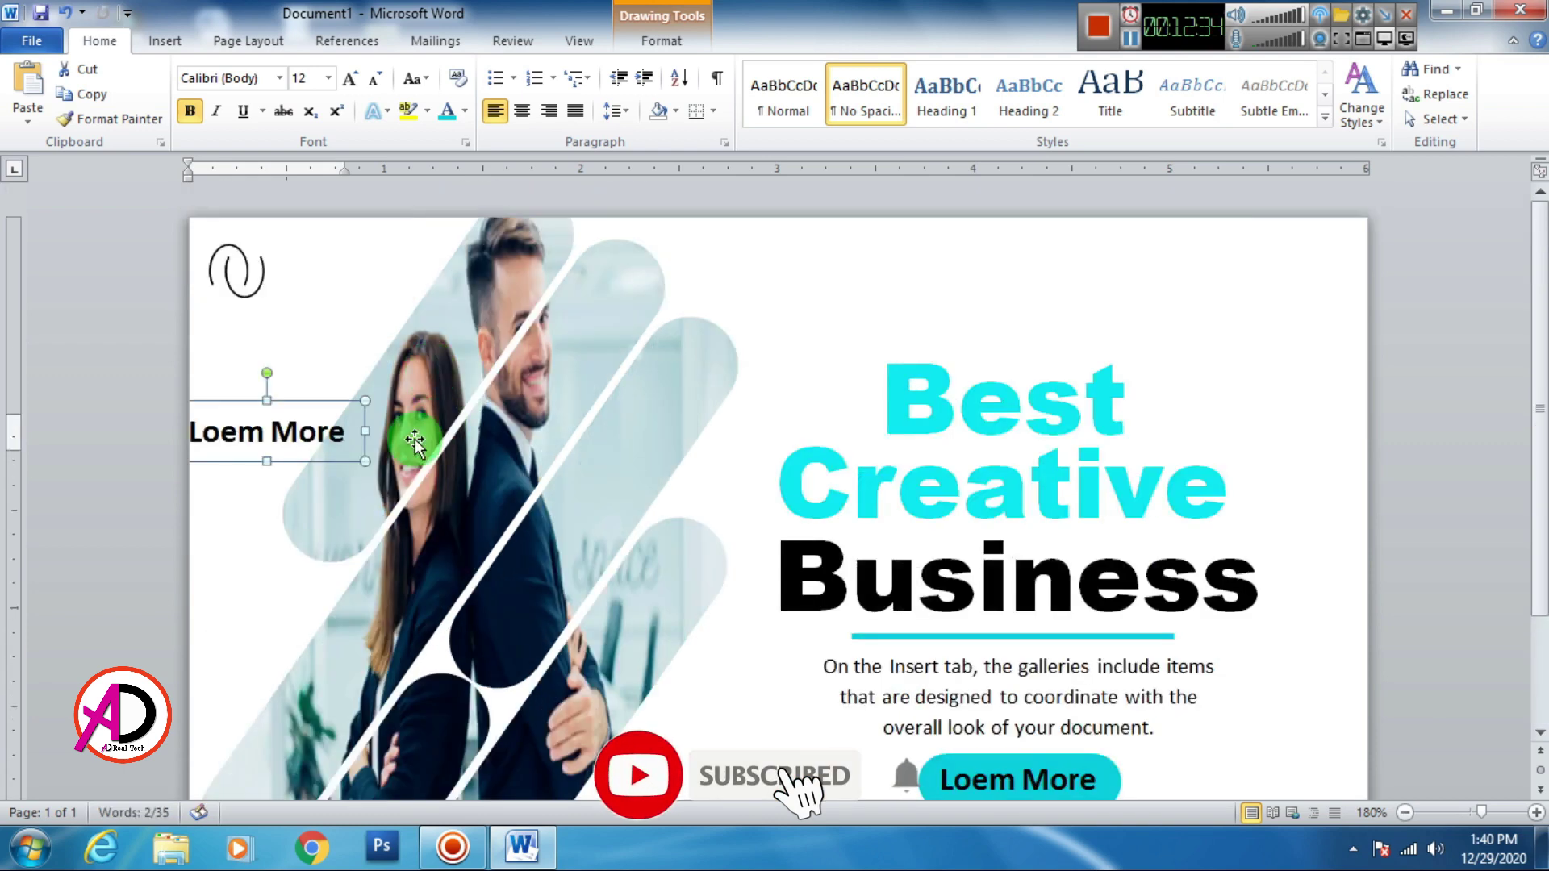
drag(315, 413, 363, 339)
Step: Retype the duplicate as 'Your Logo' and shrink it to 10 pt
triple_click(362, 340)
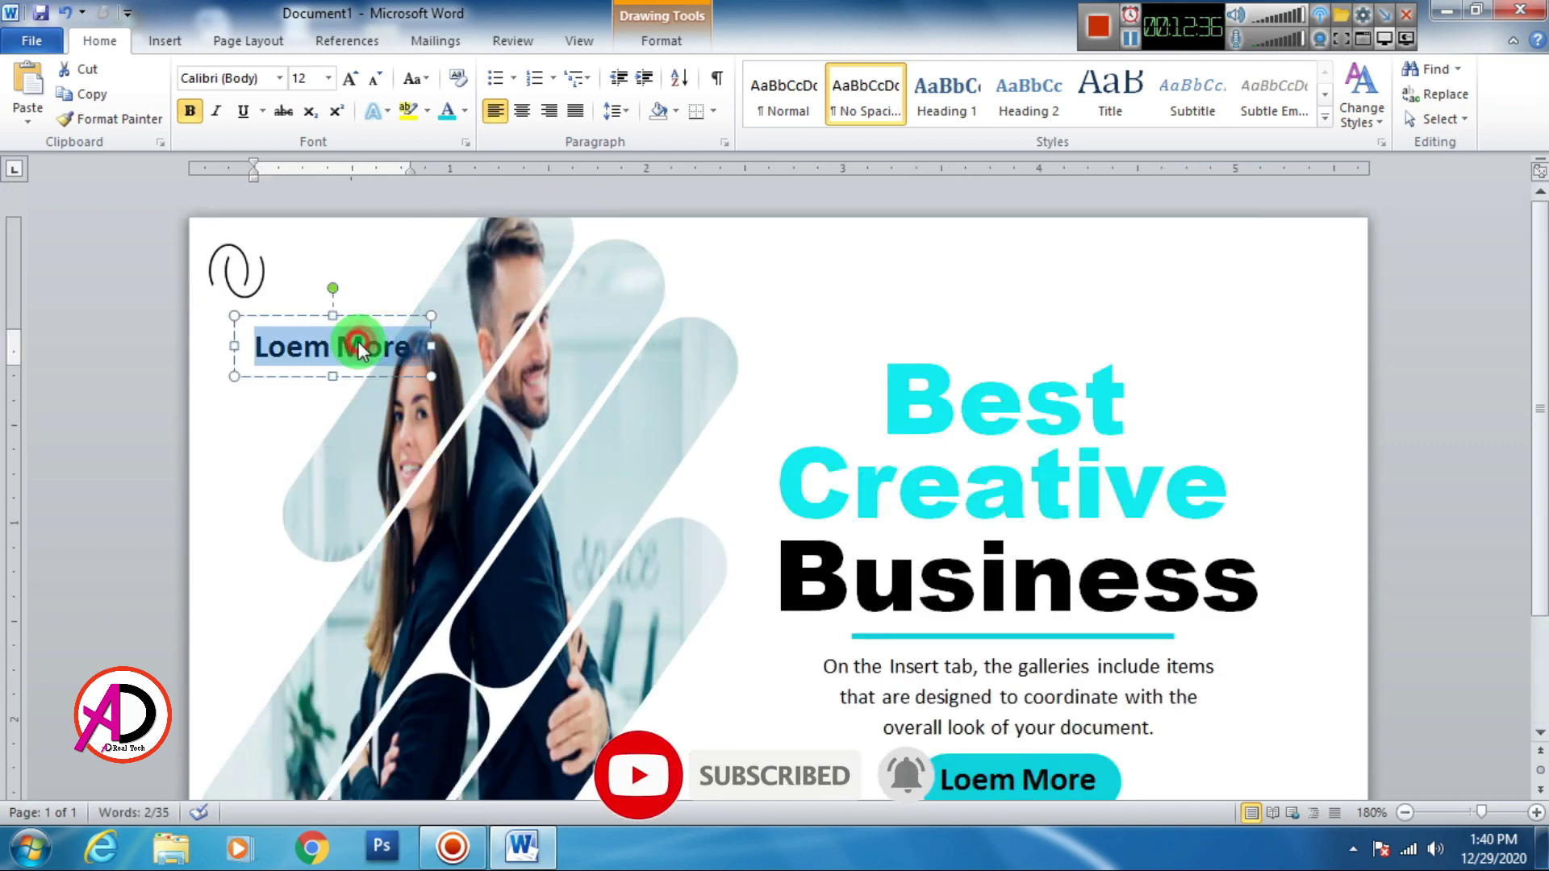
text(you)
key(BackSpace)
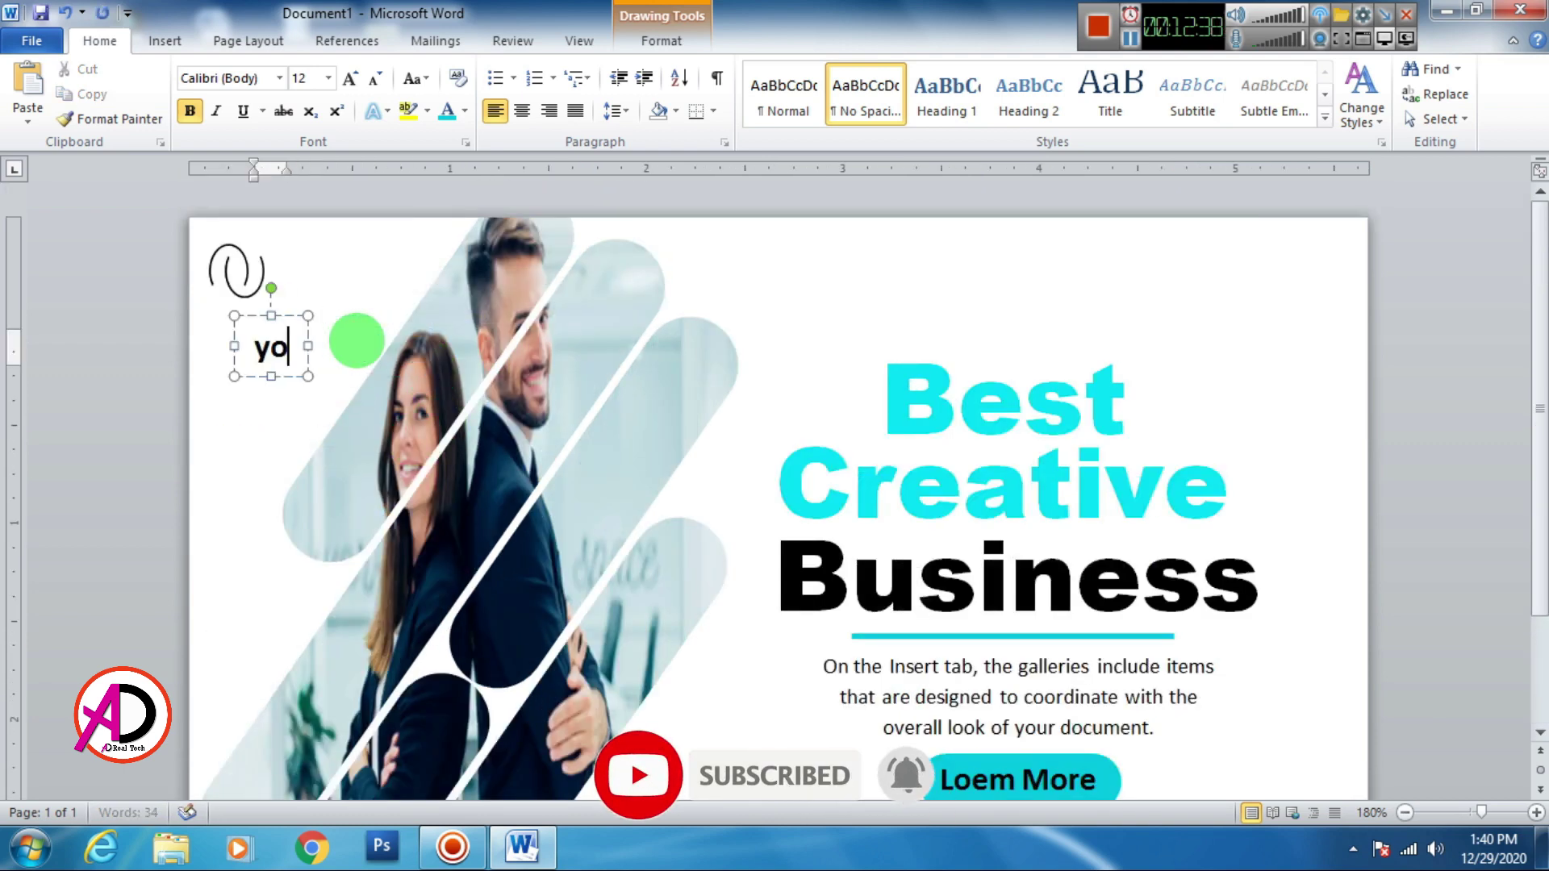
key(BackSpace)
key(BackSpace)
text(You)
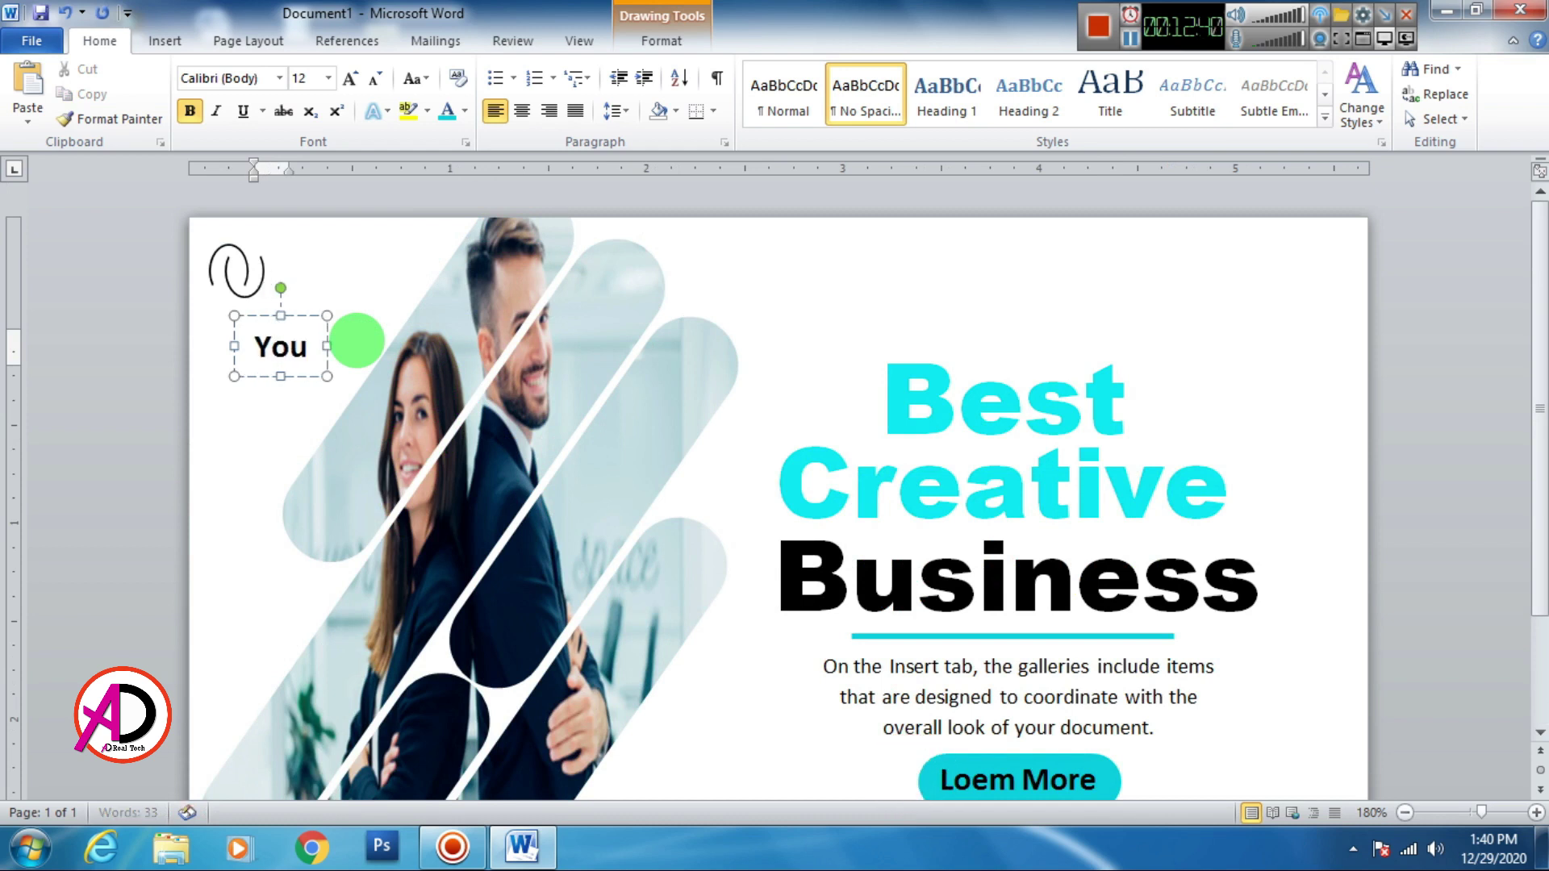
text(r L)
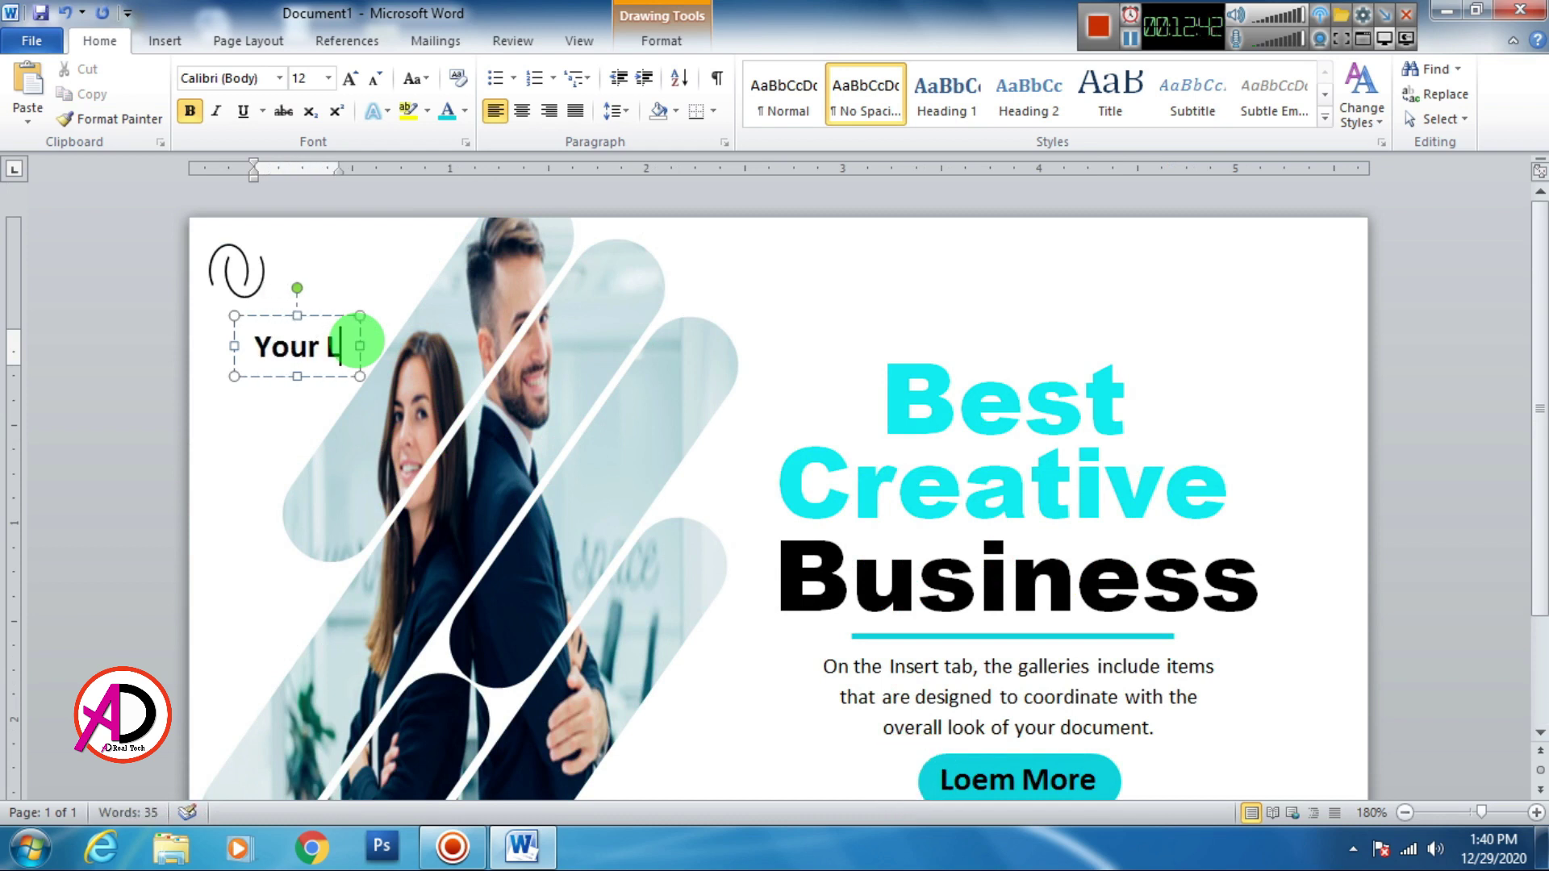
text(ogo)
triple_click(357, 348)
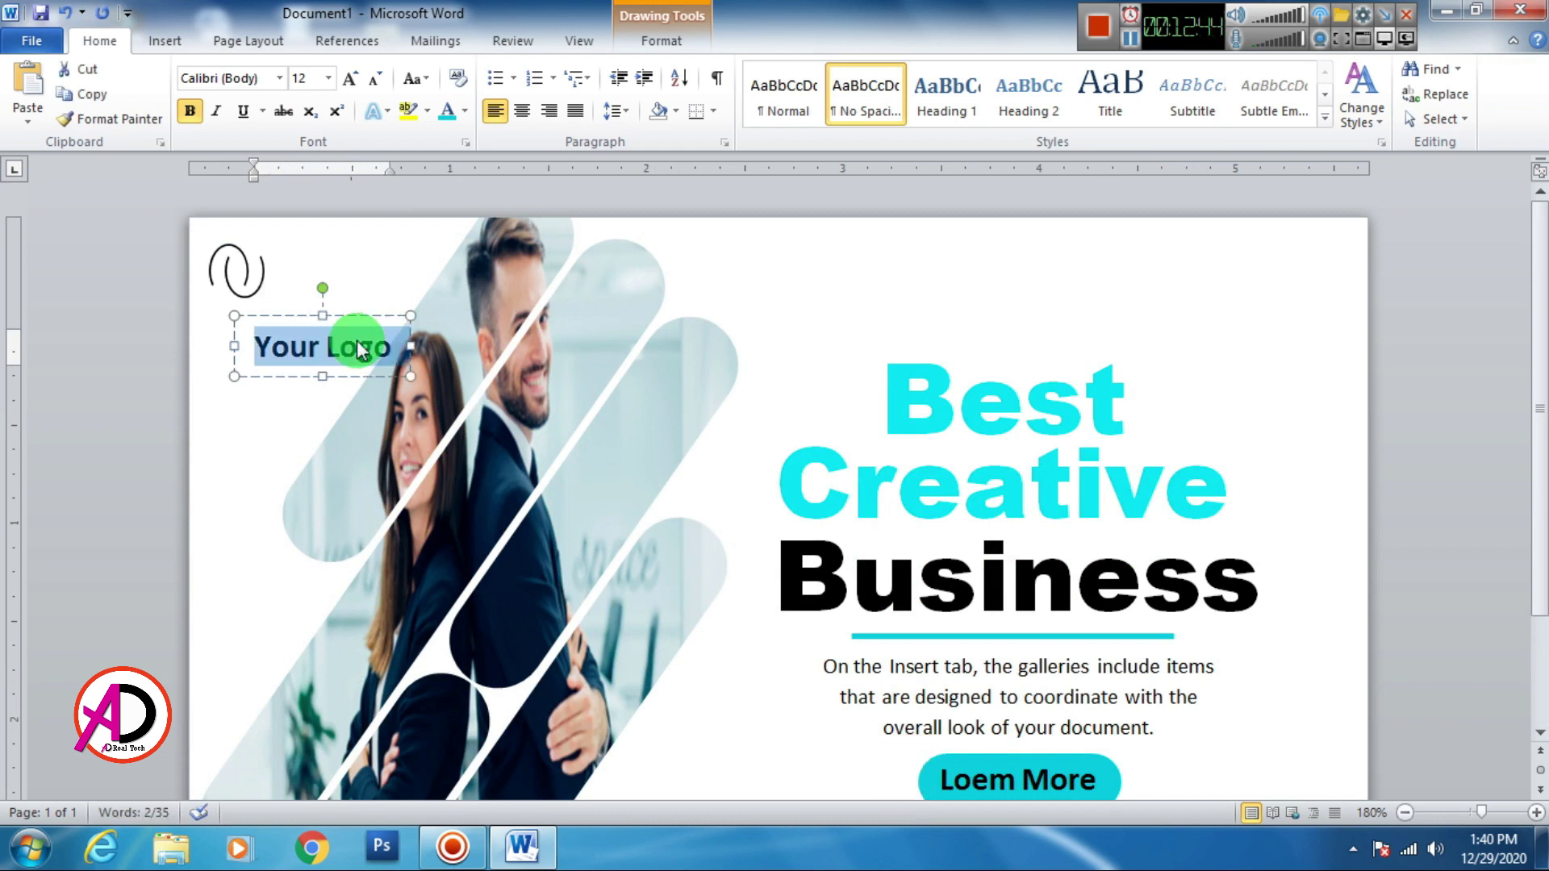
key(ctrl+bracketleft)
key(ctrl+bracketleft)
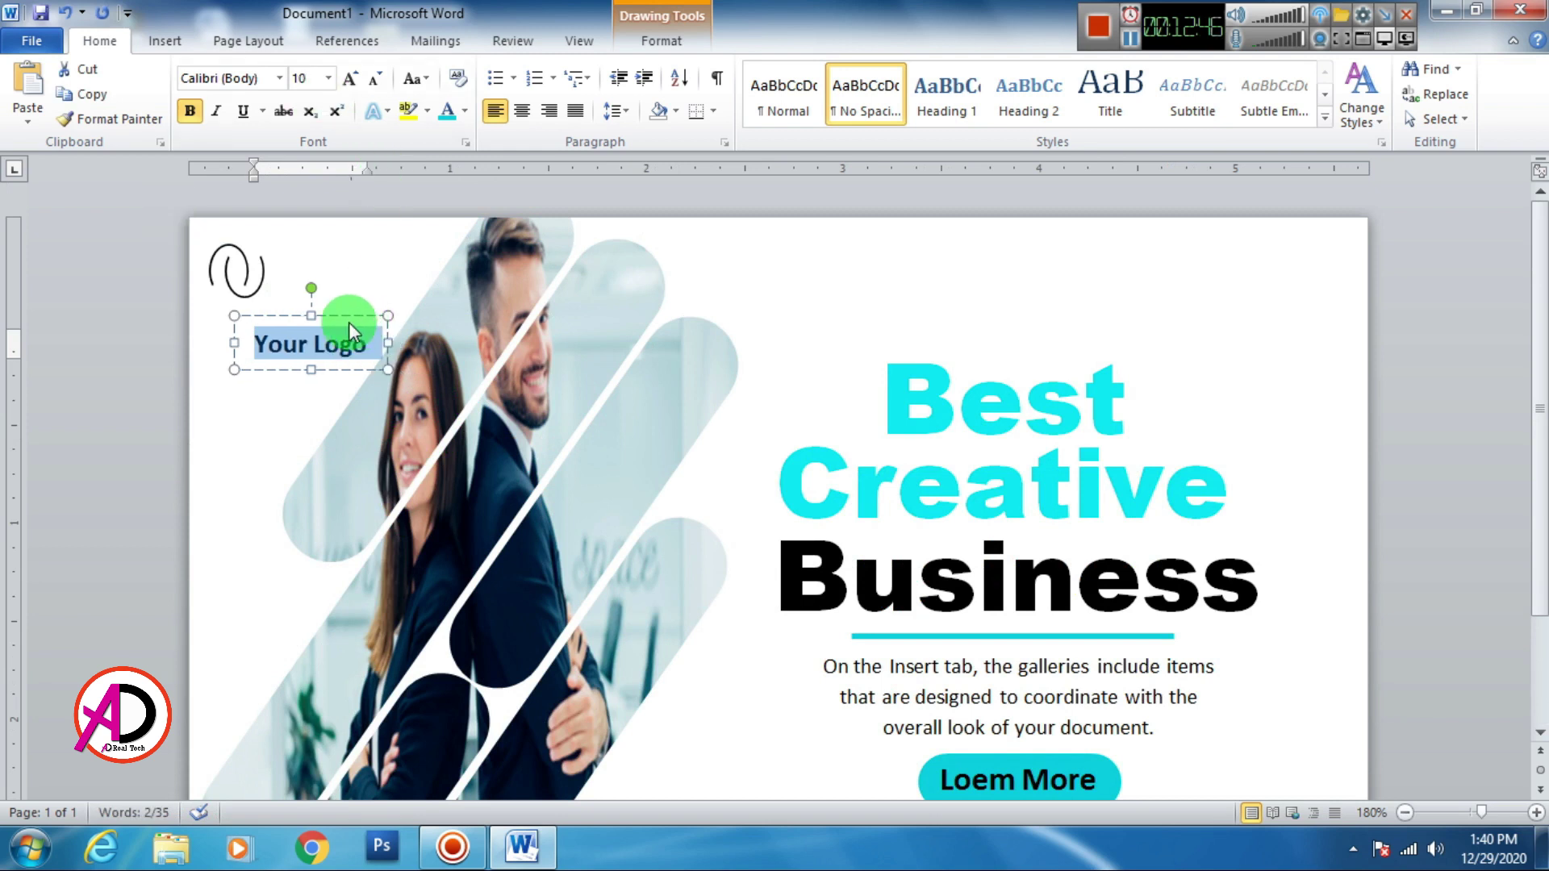
Step: Position the Your Logo box right beside the arc logo mark
drag(348, 322, 373, 240)
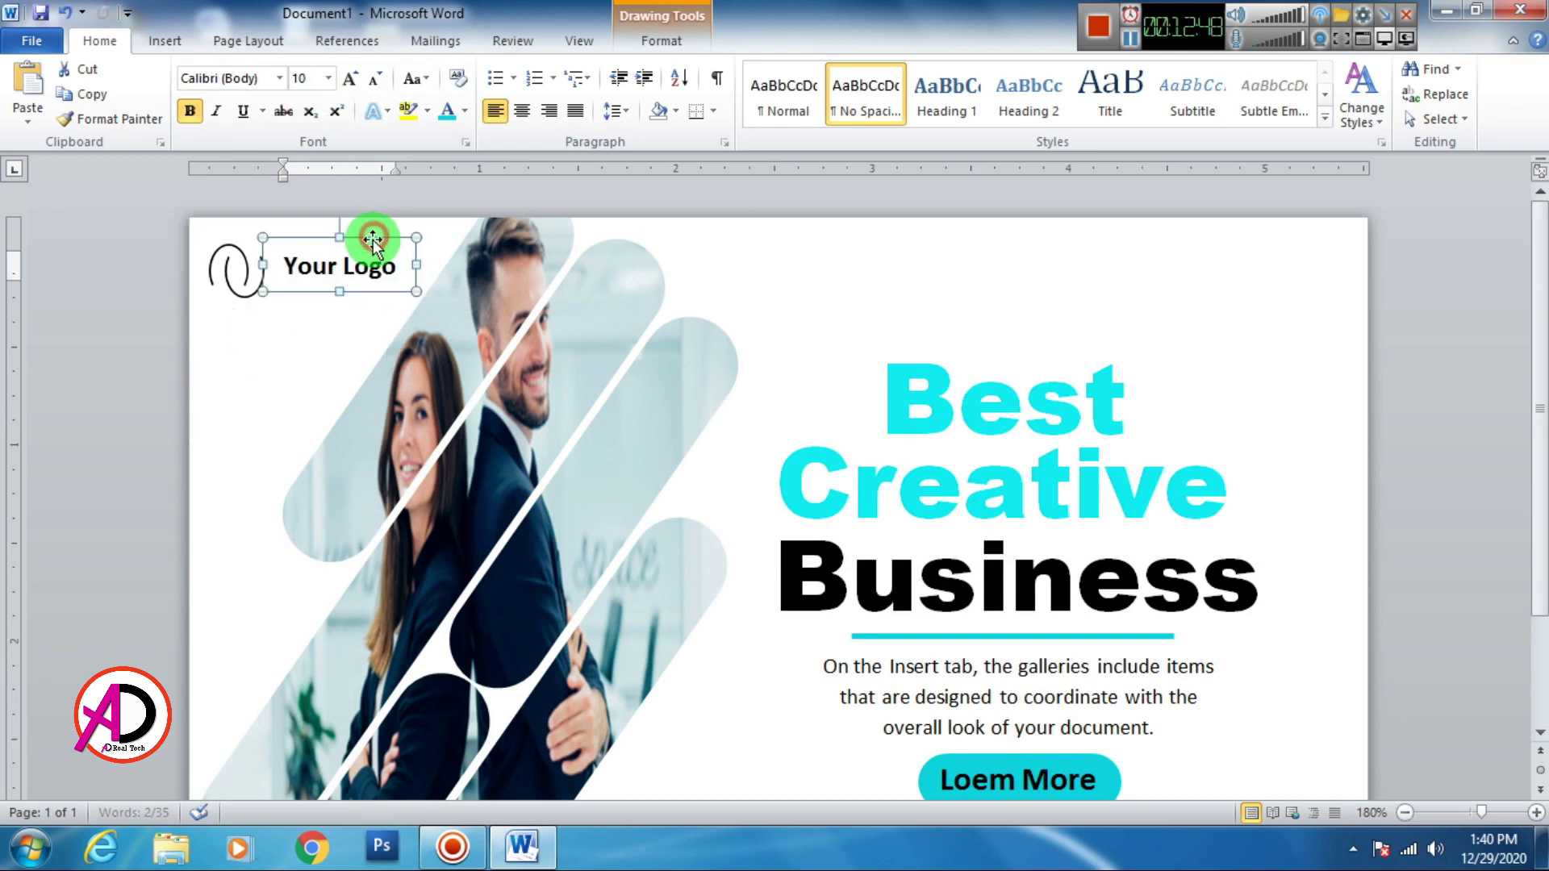
key(ctrl+Left)
key(ctrl+Left)
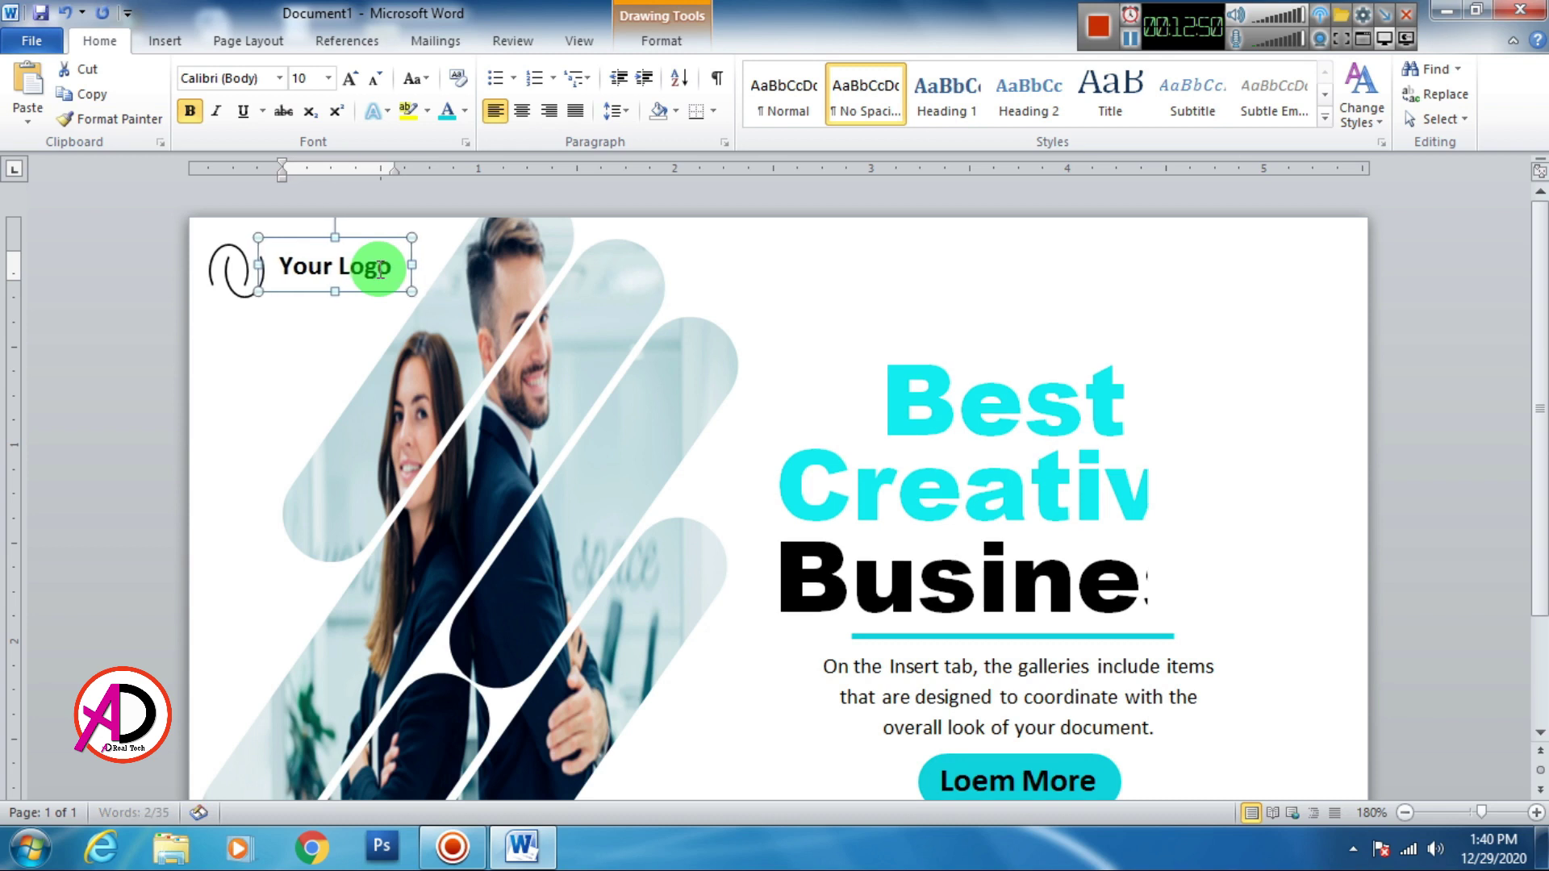
key(ctrl+Left)
key(ctrl+Left)
key(ctrl+Left)
key(ctrl+Left)
key(ctrl+Up)
key(ctrl+Up)
key(ctrl+Up)
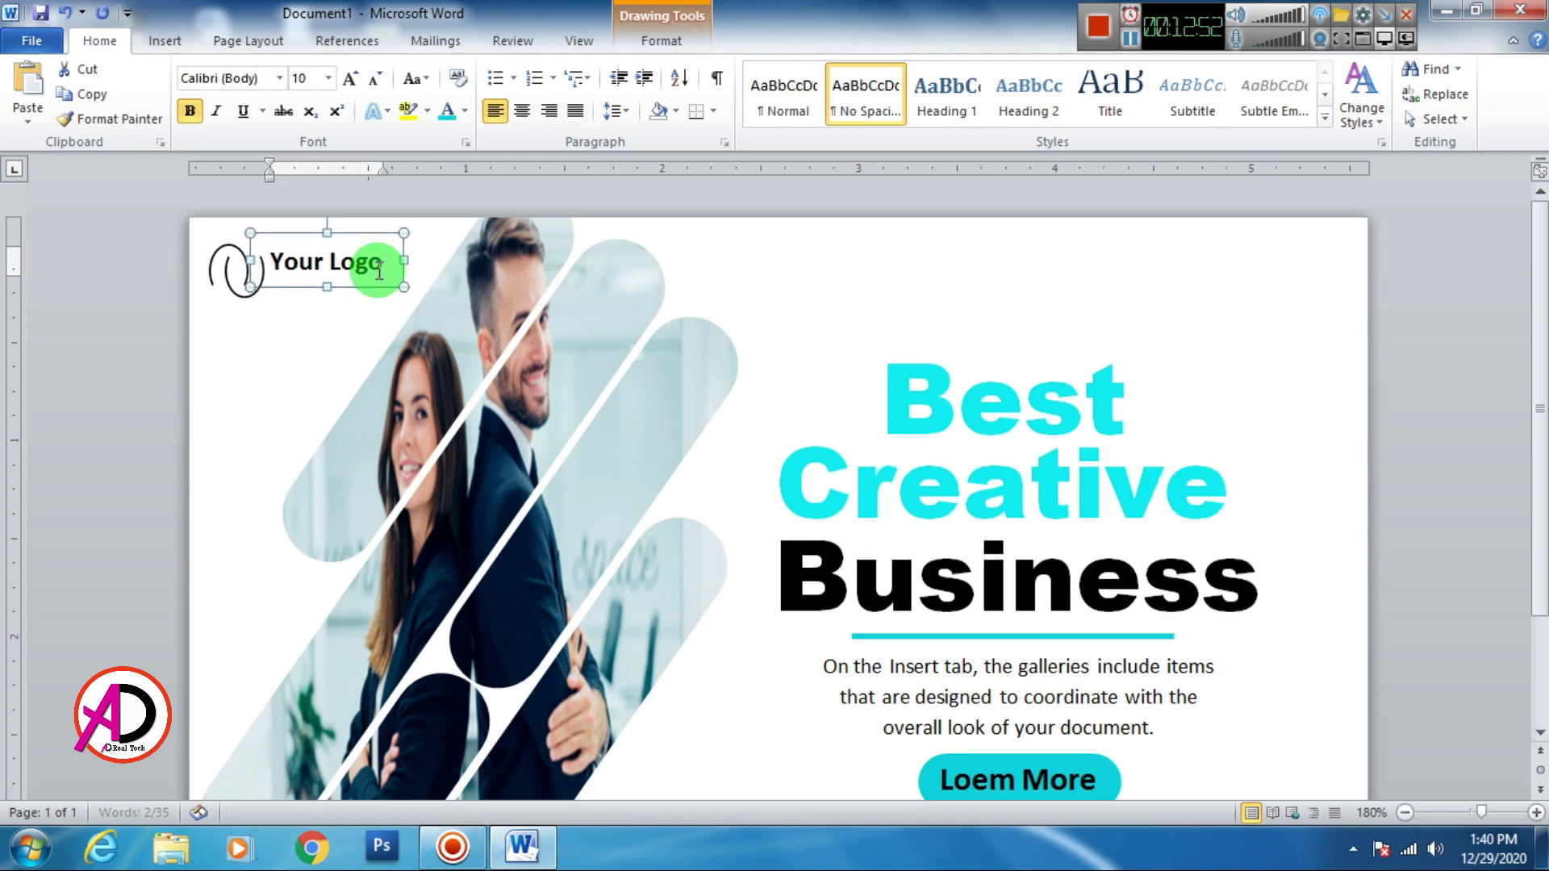
key(ctrl+Up)
key(ctrl+Up)
Step: Duplicate the Your Logo box, retype it as 'SLOGEN HERE', and set 7 pt
key(ctrl+c)
key(ctrl+v)
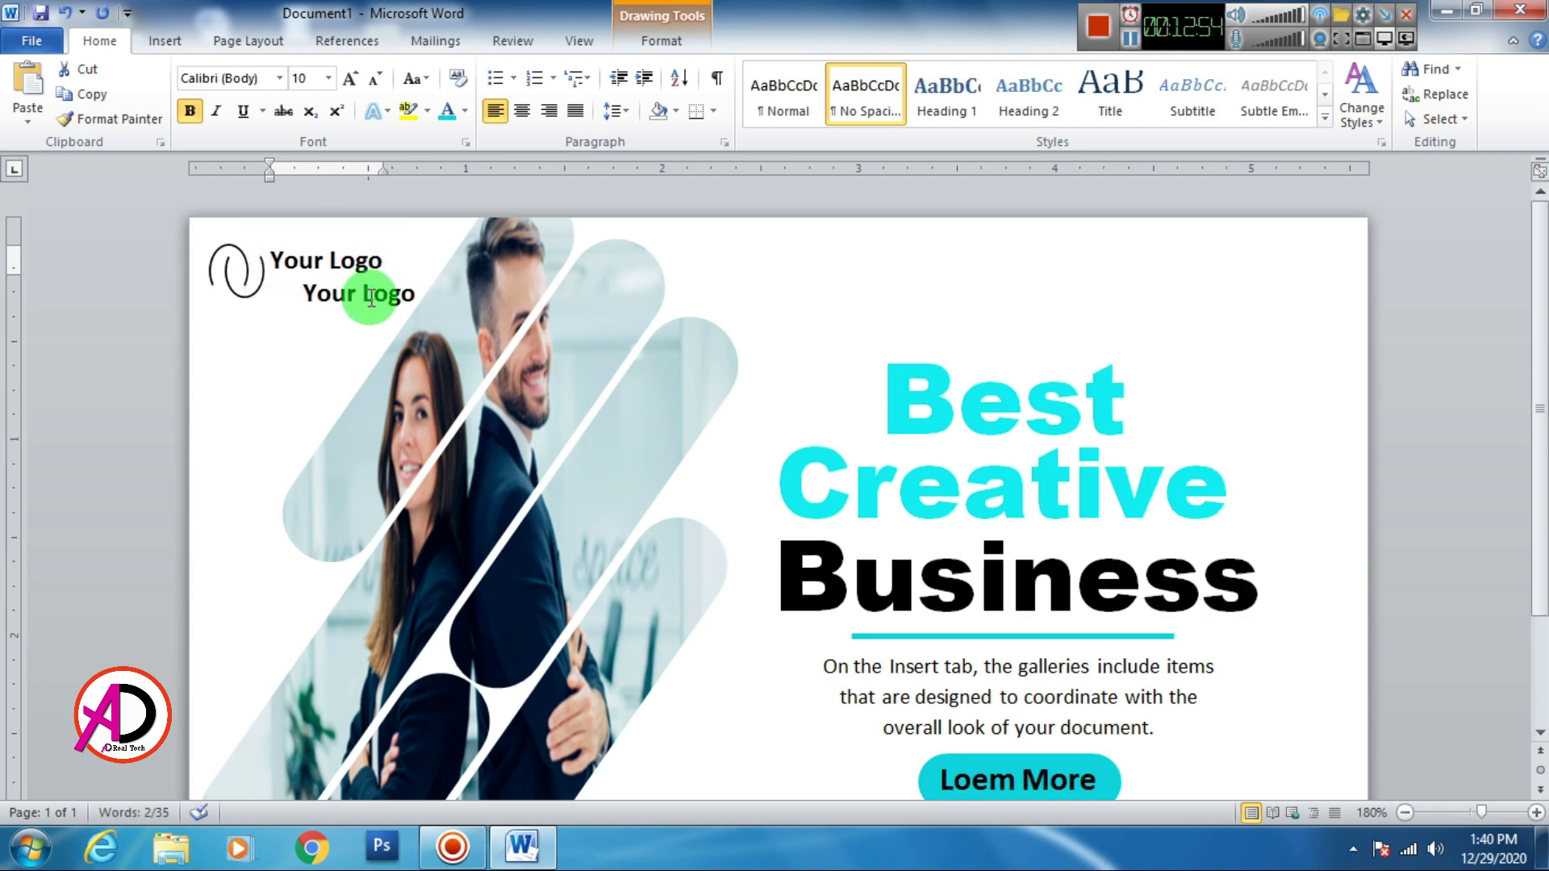
double_click(367, 302)
triple_click(358, 297)
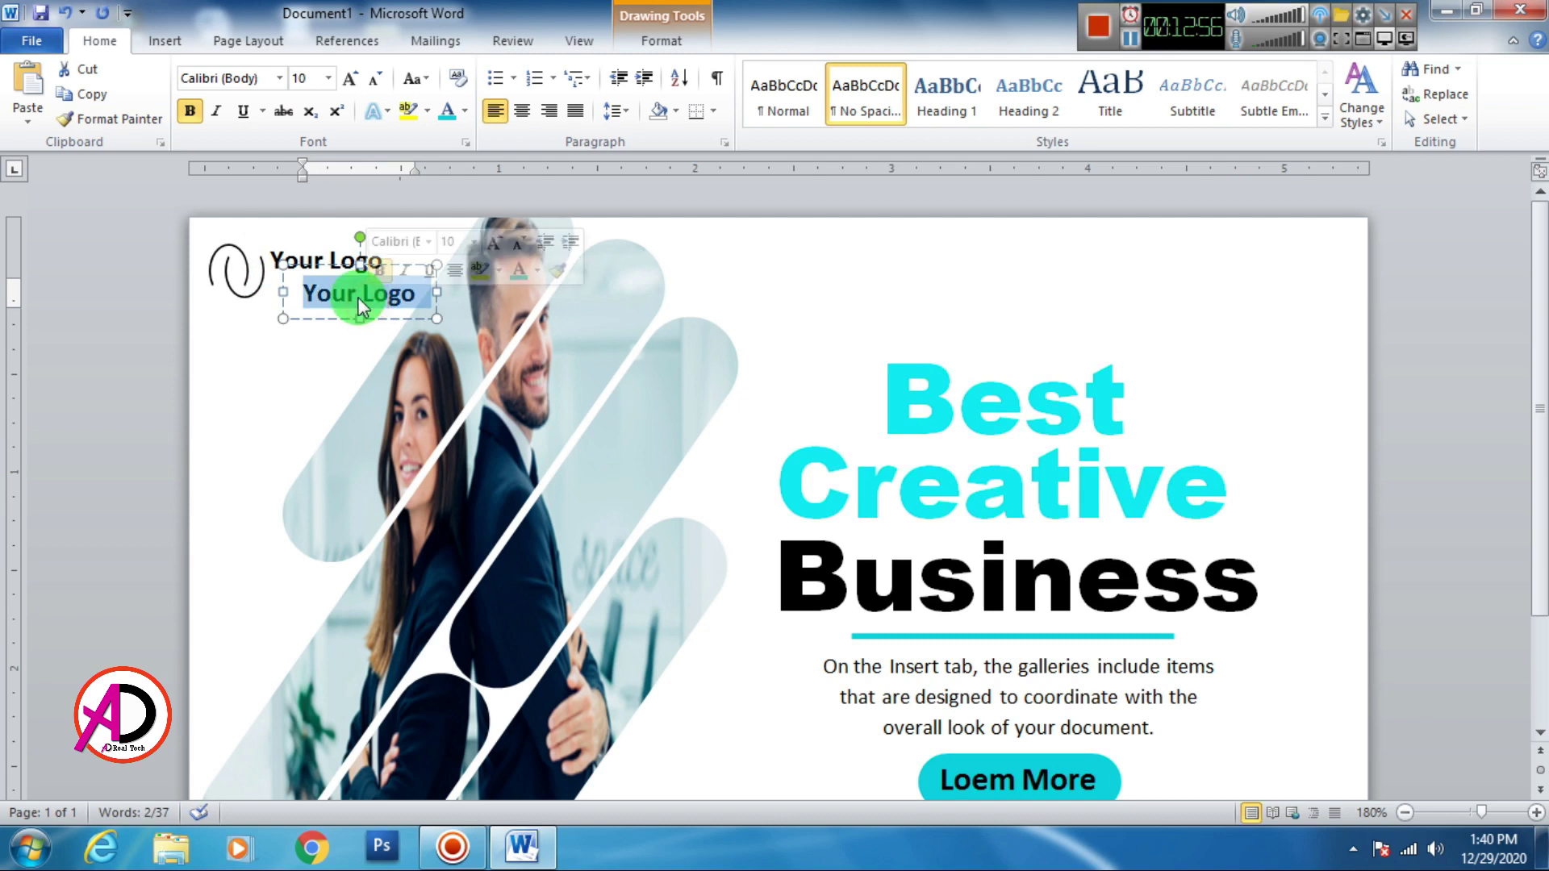
text(Slo)
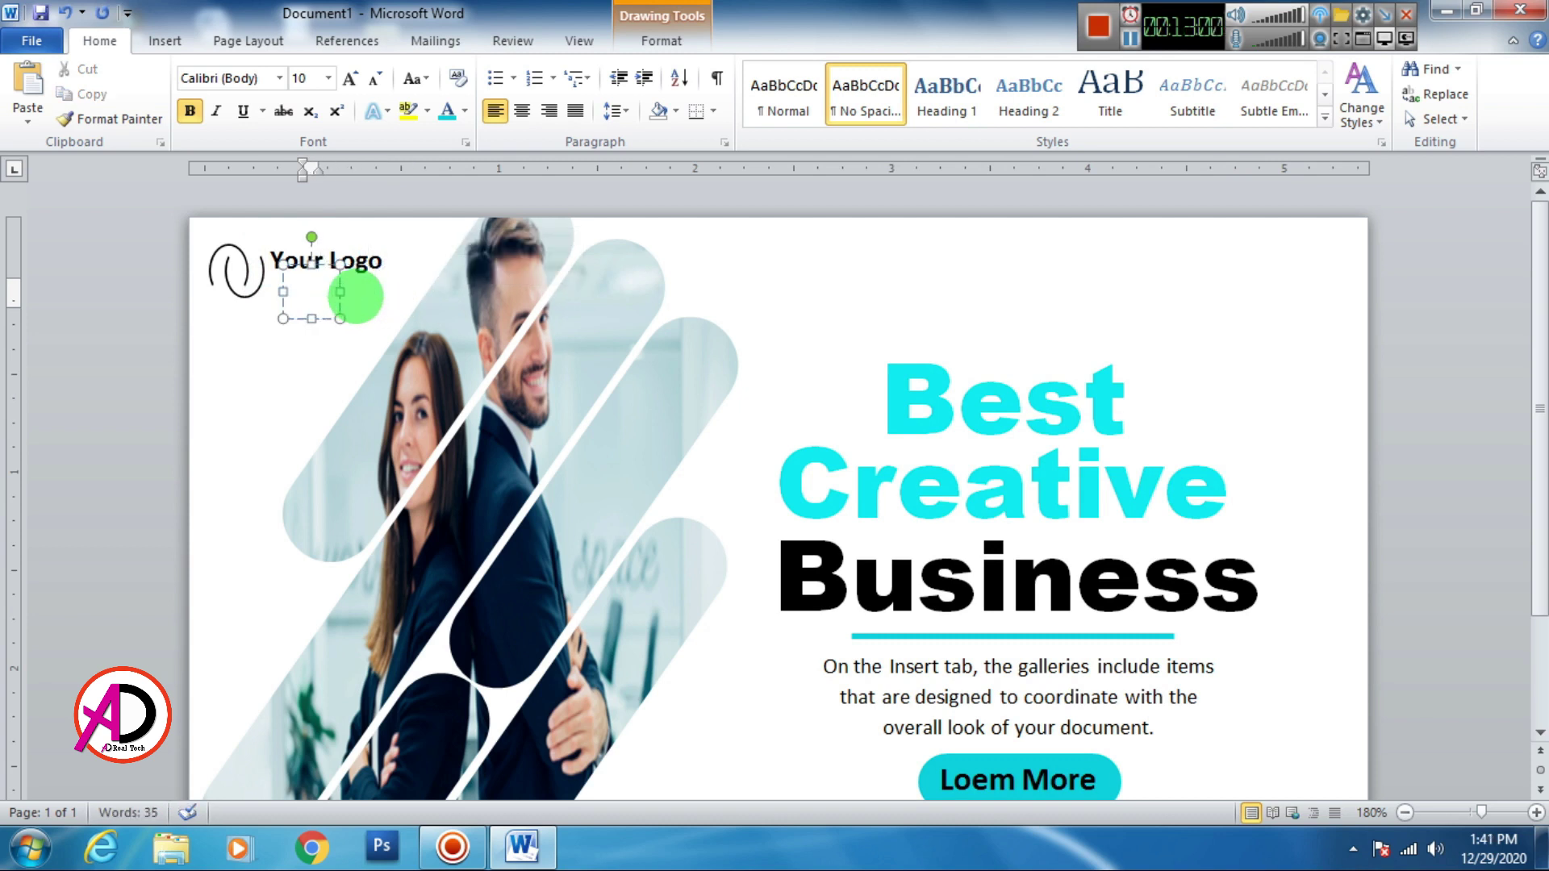
text(SLOGE)
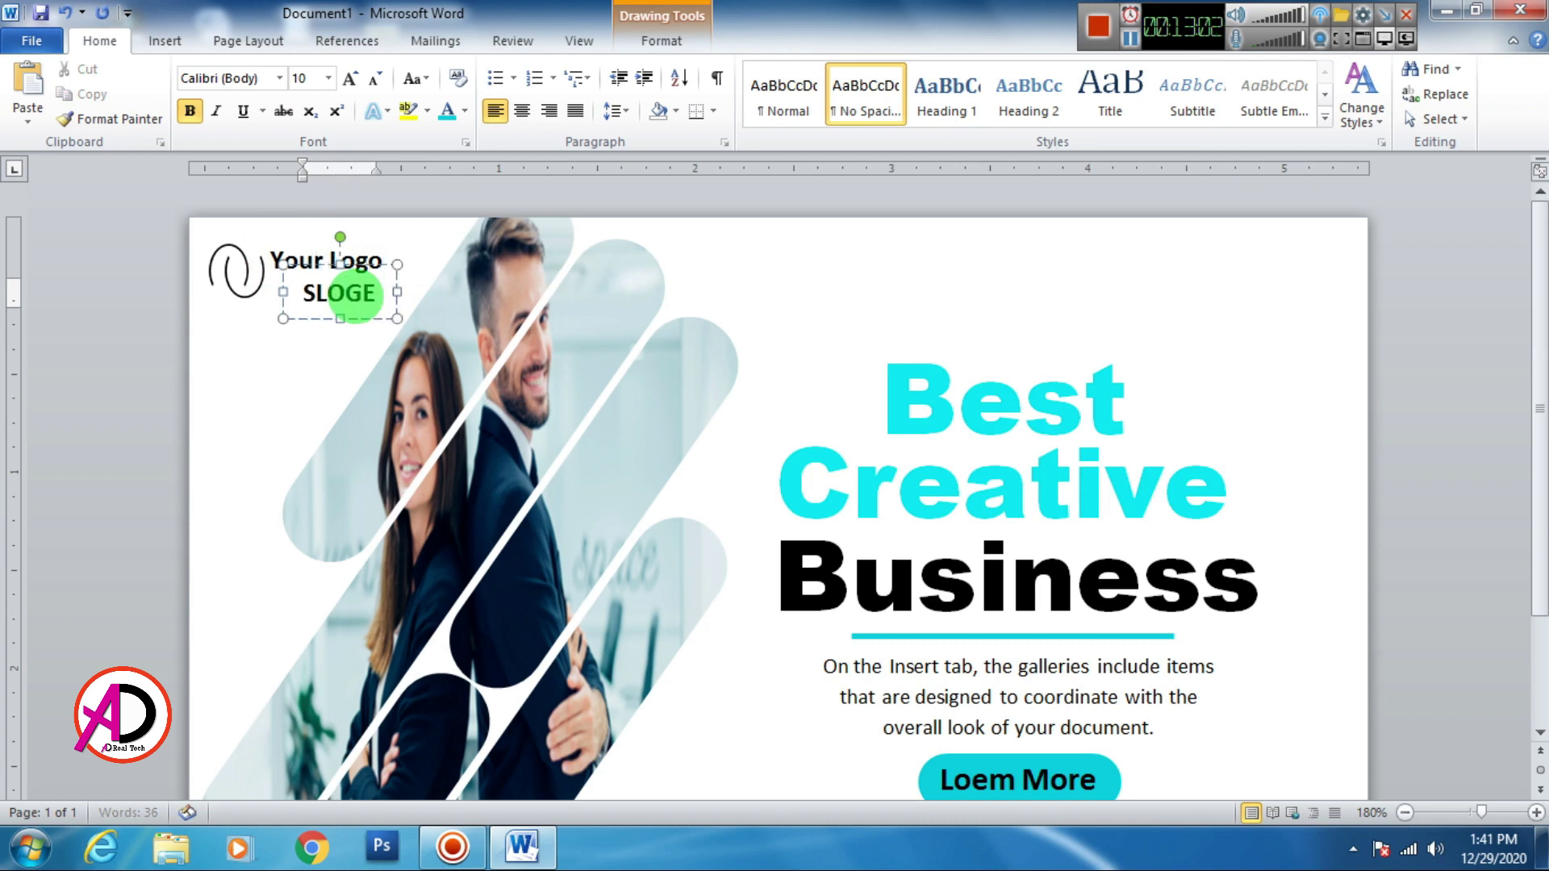
text(N)
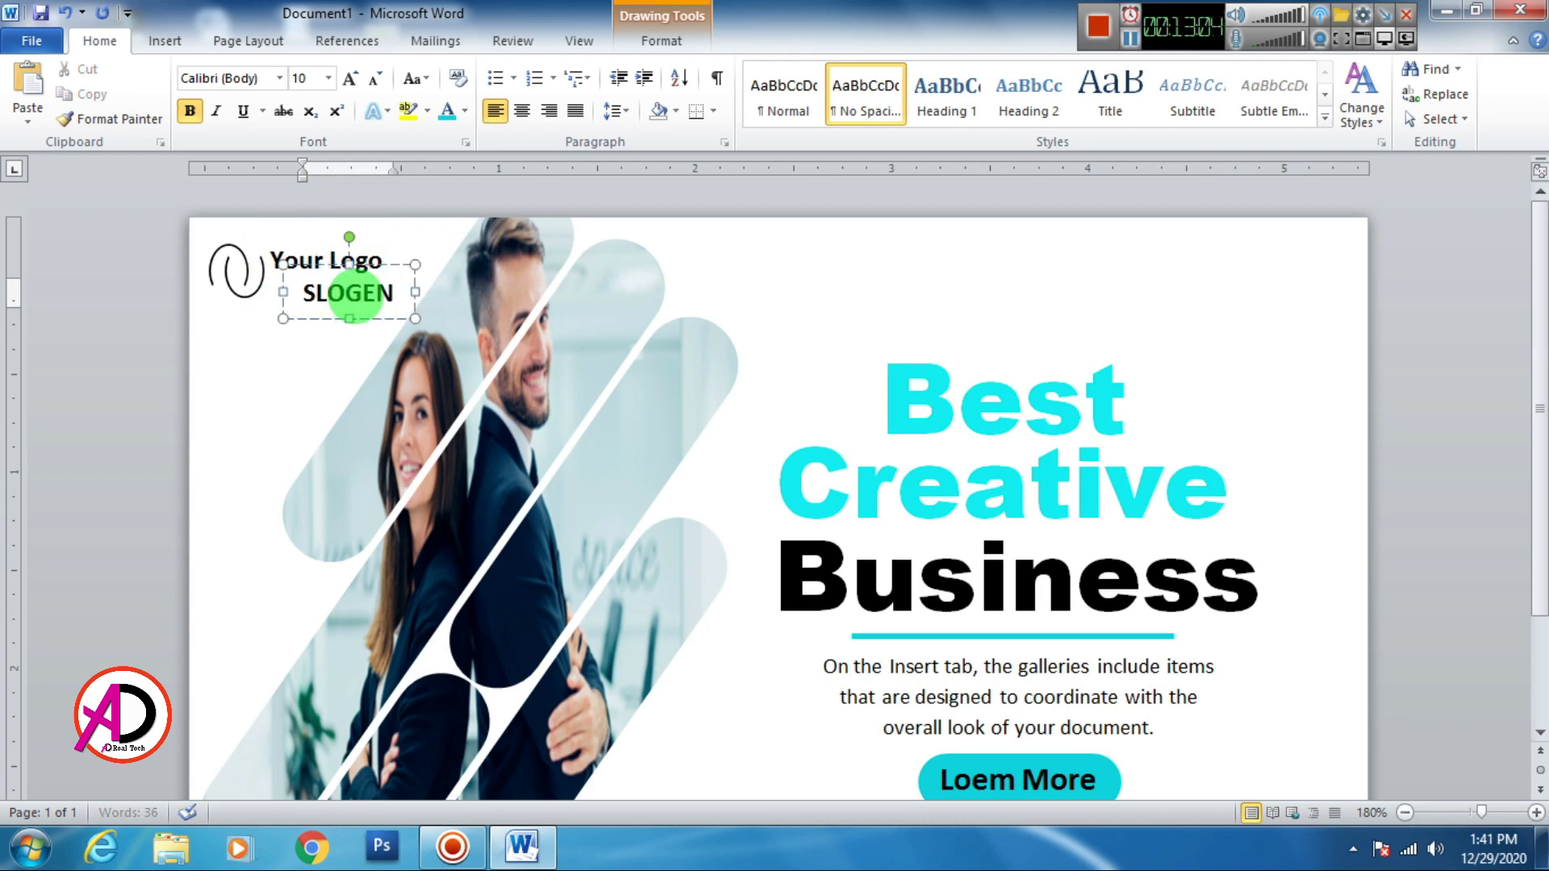
text( HERE)
key(ctrl+a)
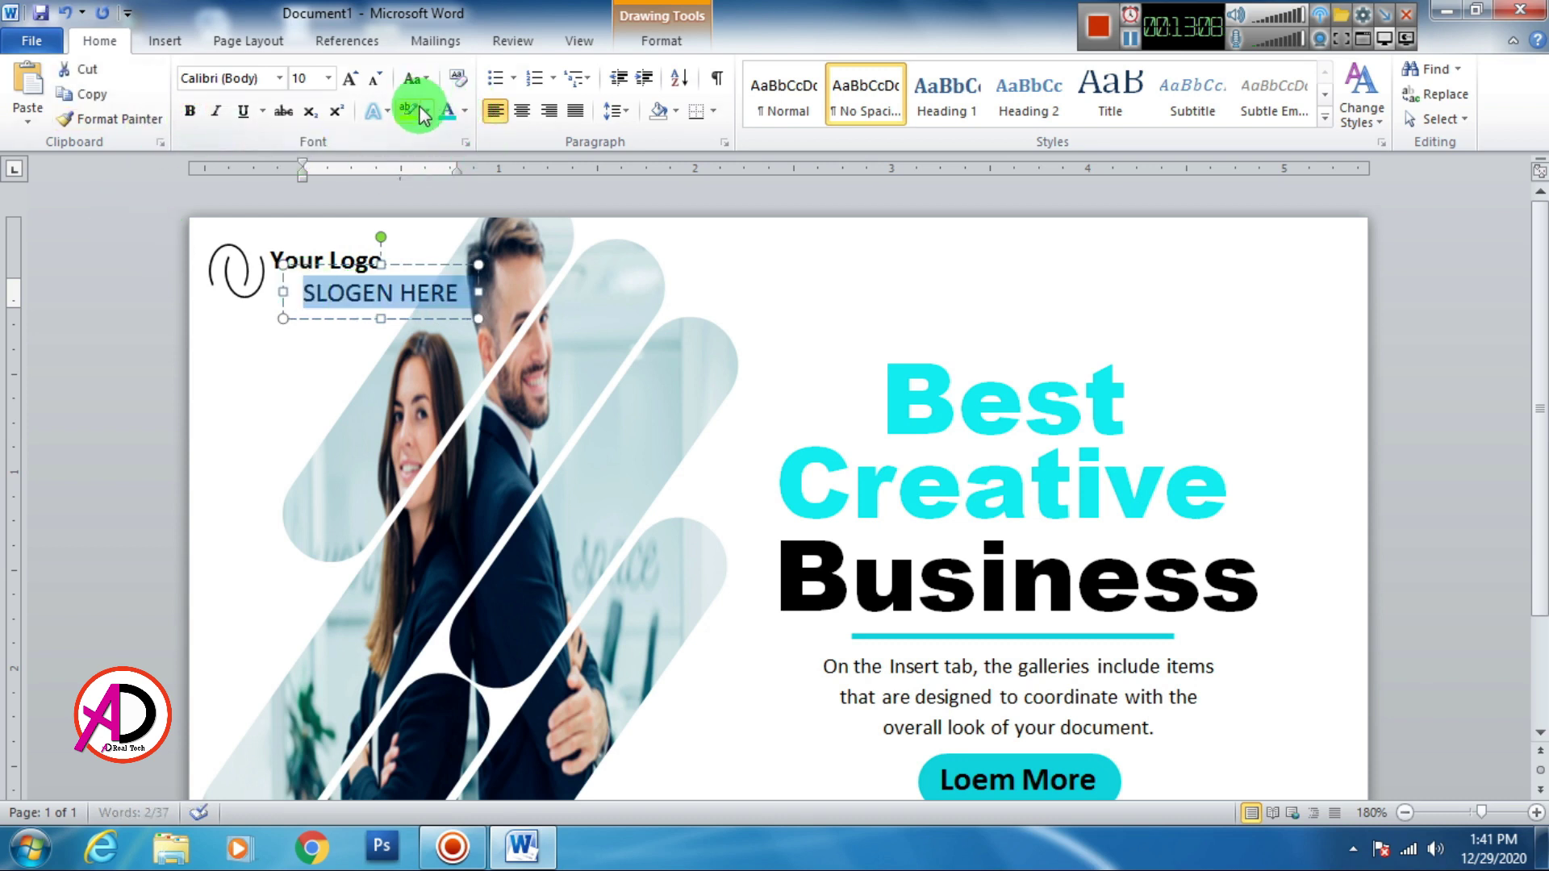
click(384, 89)
click(384, 88)
click(384, 89)
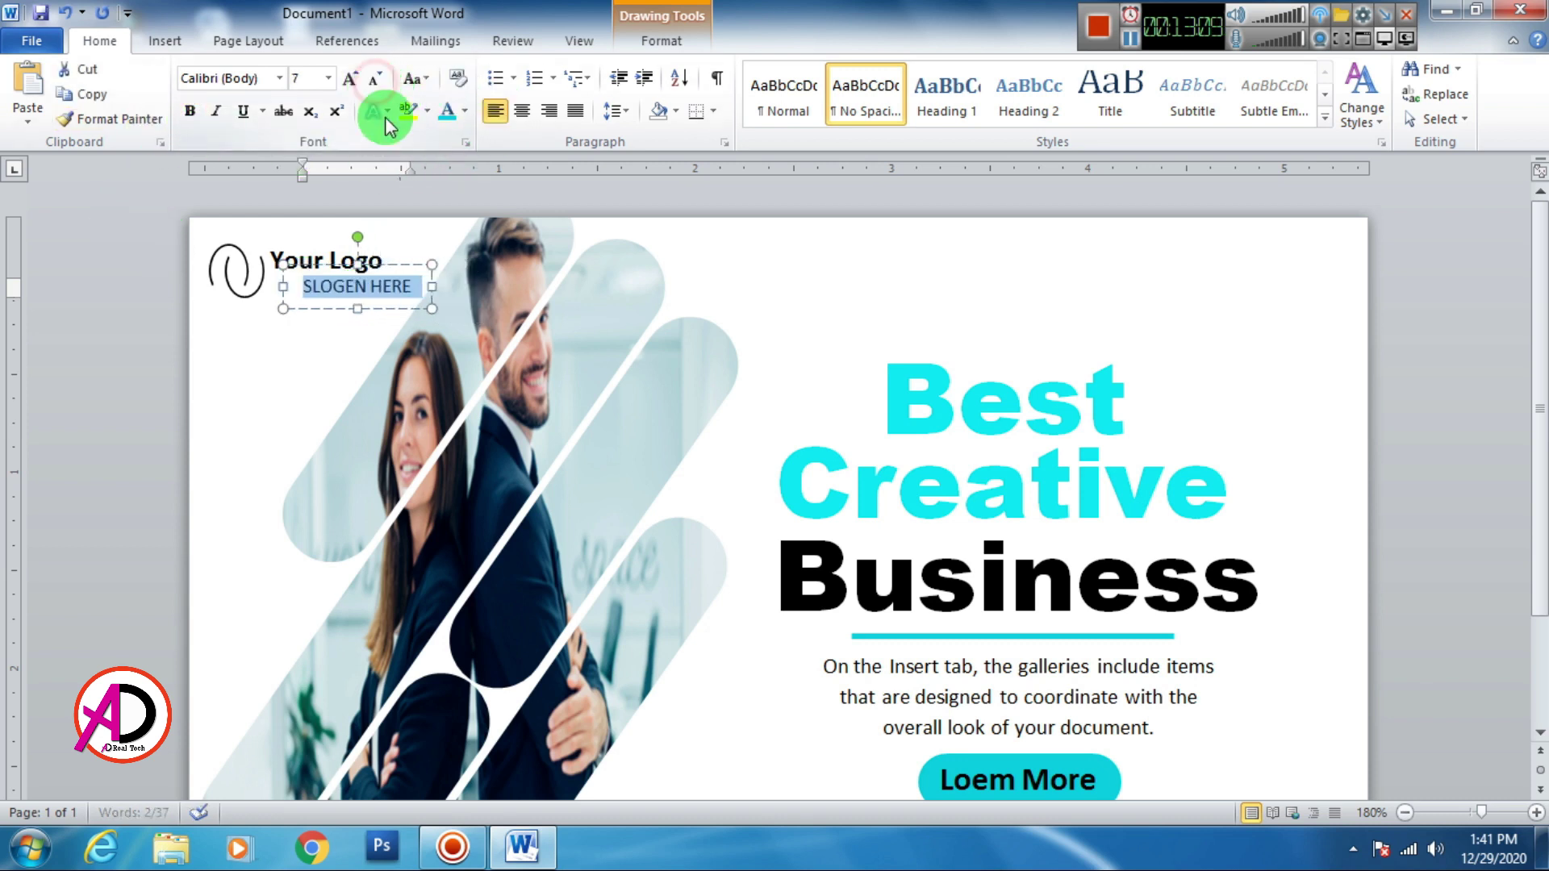
Step: Place the slogan under 'Your Logo' and colour it cyan
click(379, 263)
drag(379, 264, 376, 264)
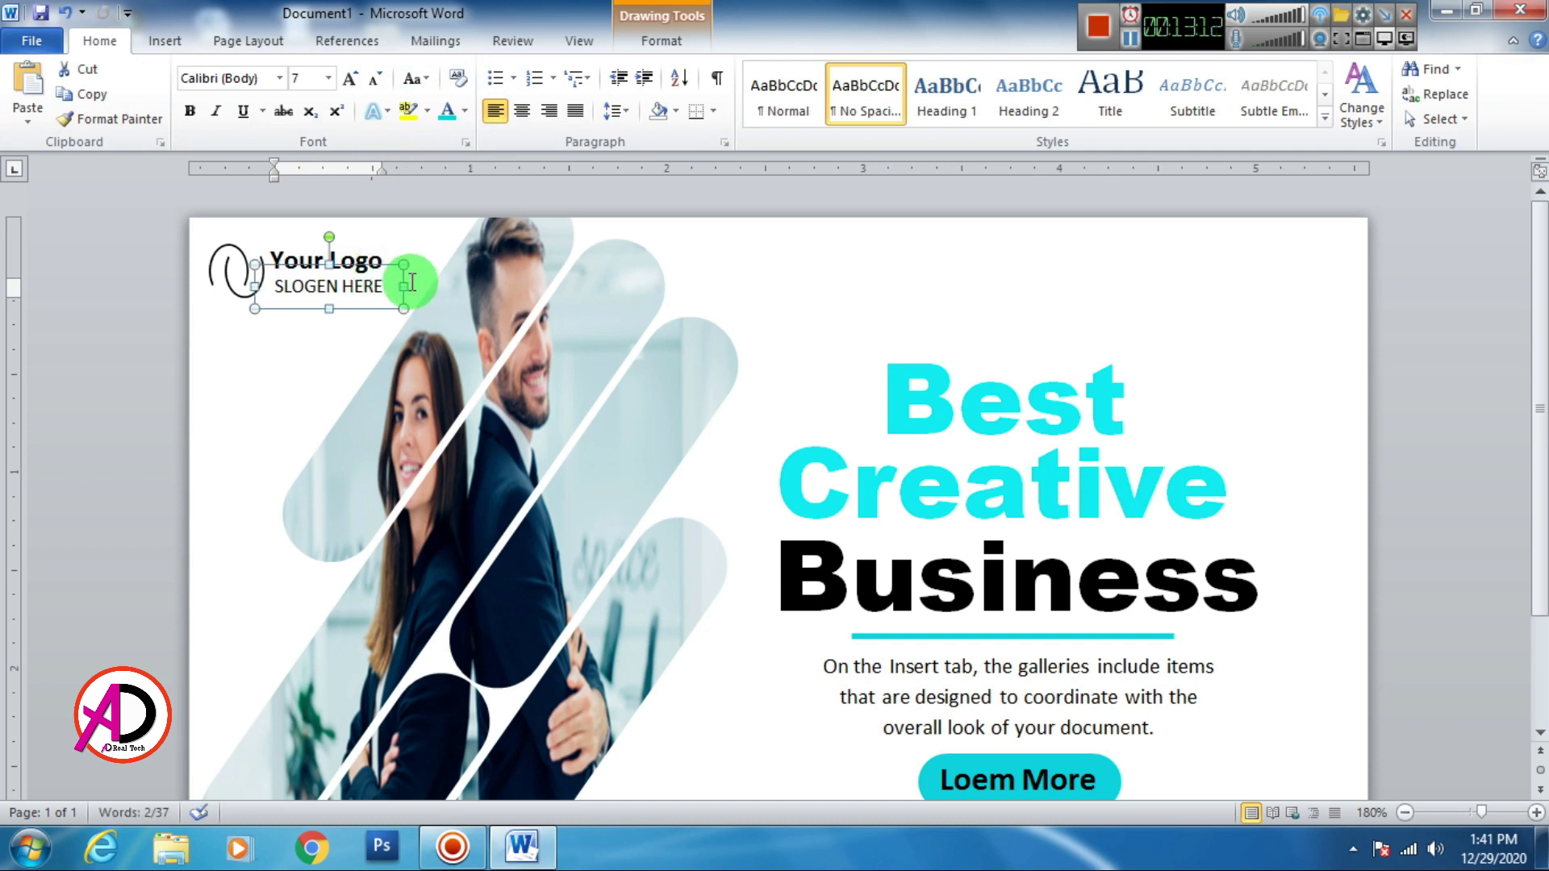
key(ctrl+z)
key(ctrl+z)
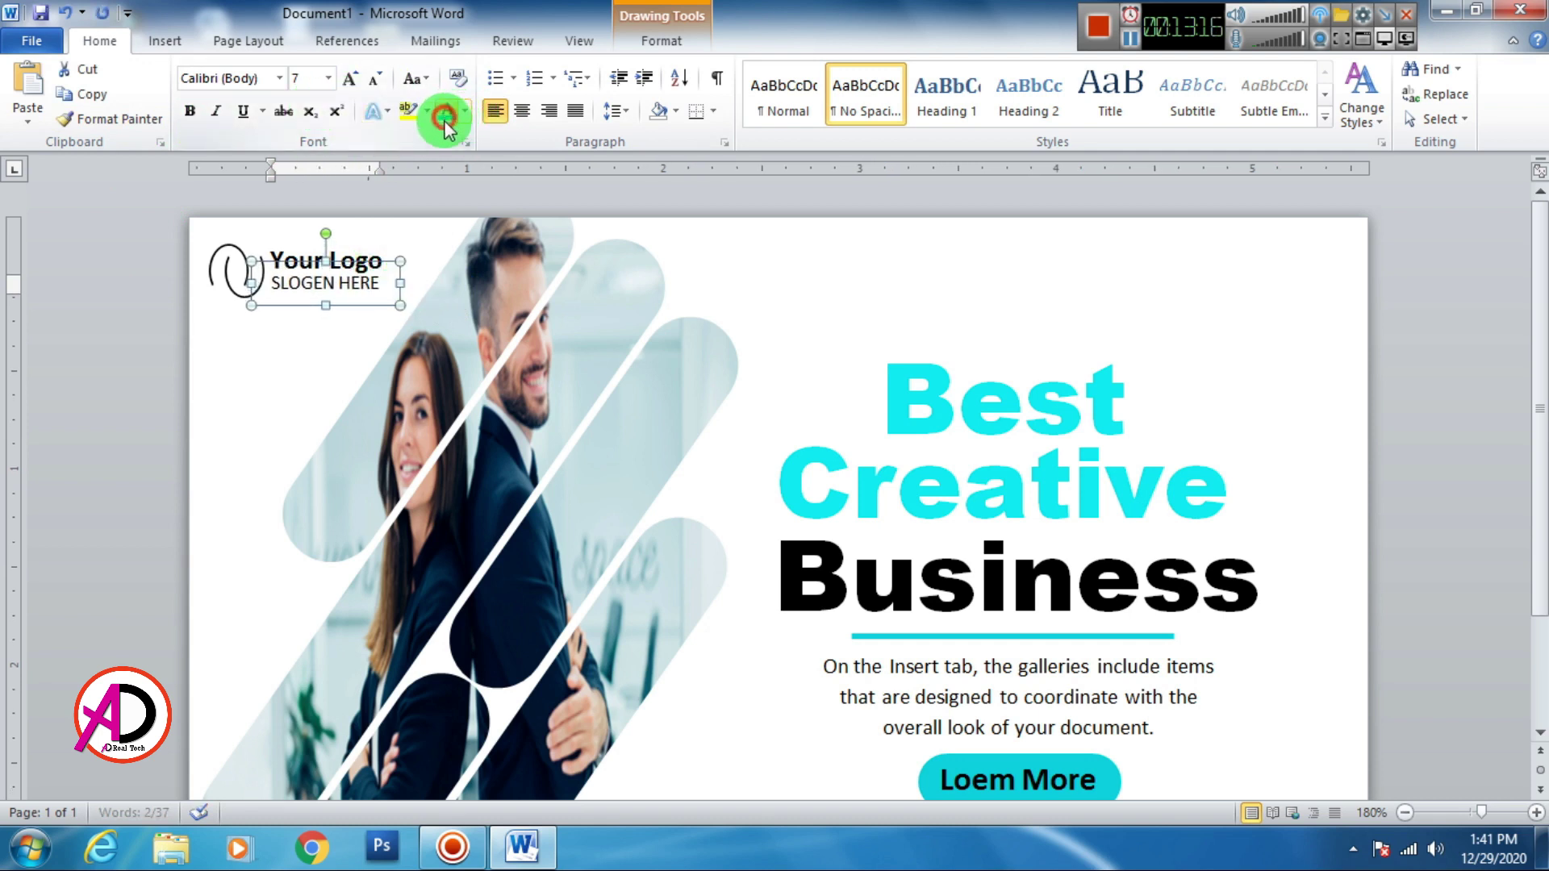
click(444, 119)
Step: Deselect the slogan and zoom out to 100%, then back in to 130%
click(415, 257)
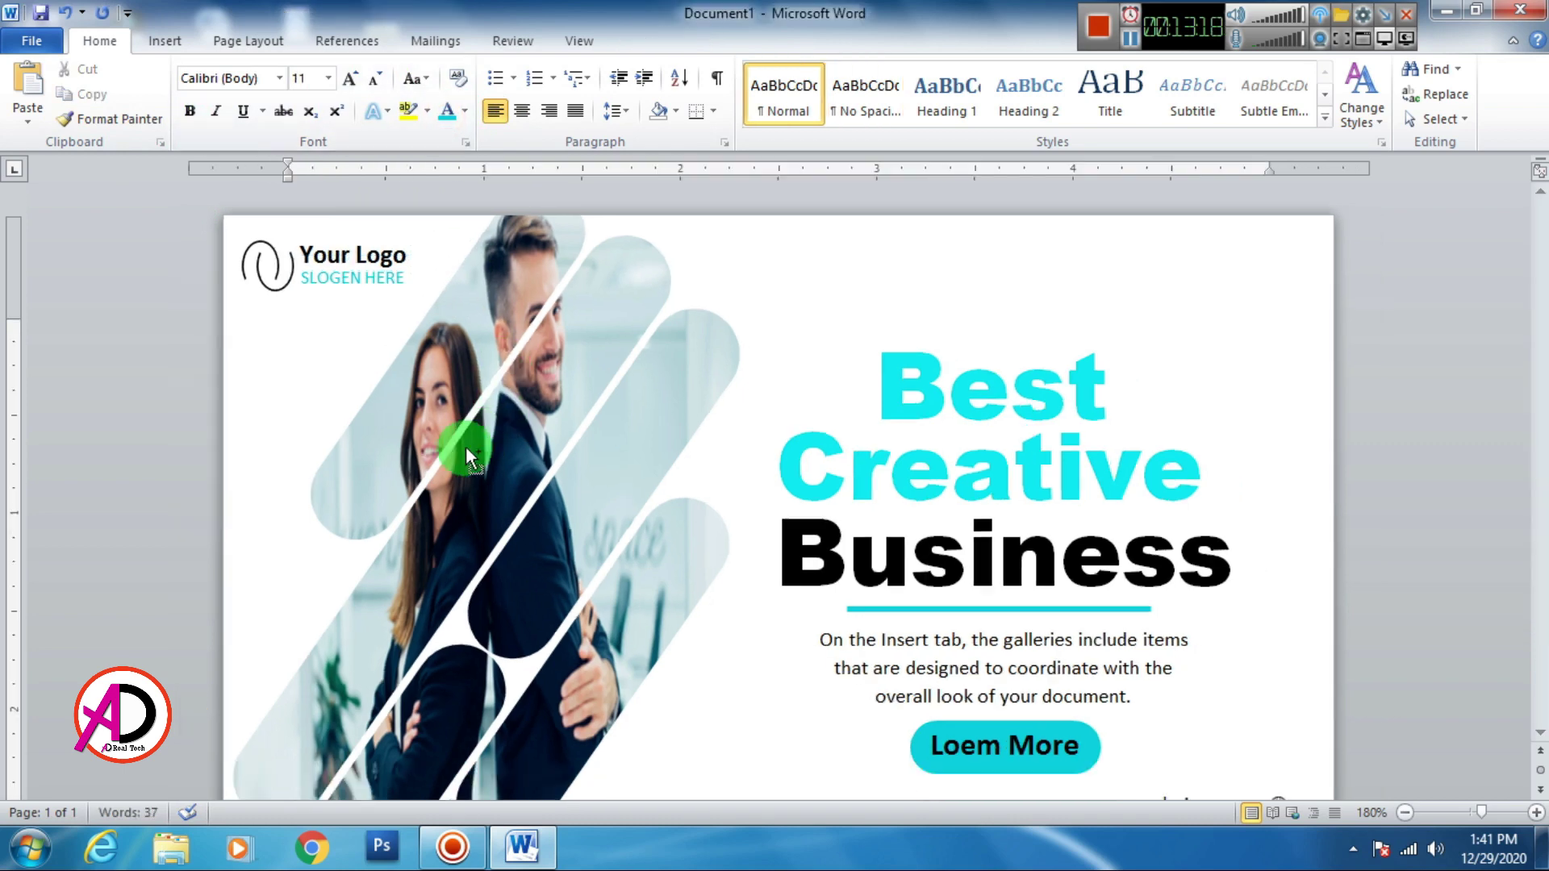
ctrl+scroll(442, 440, down, 8)
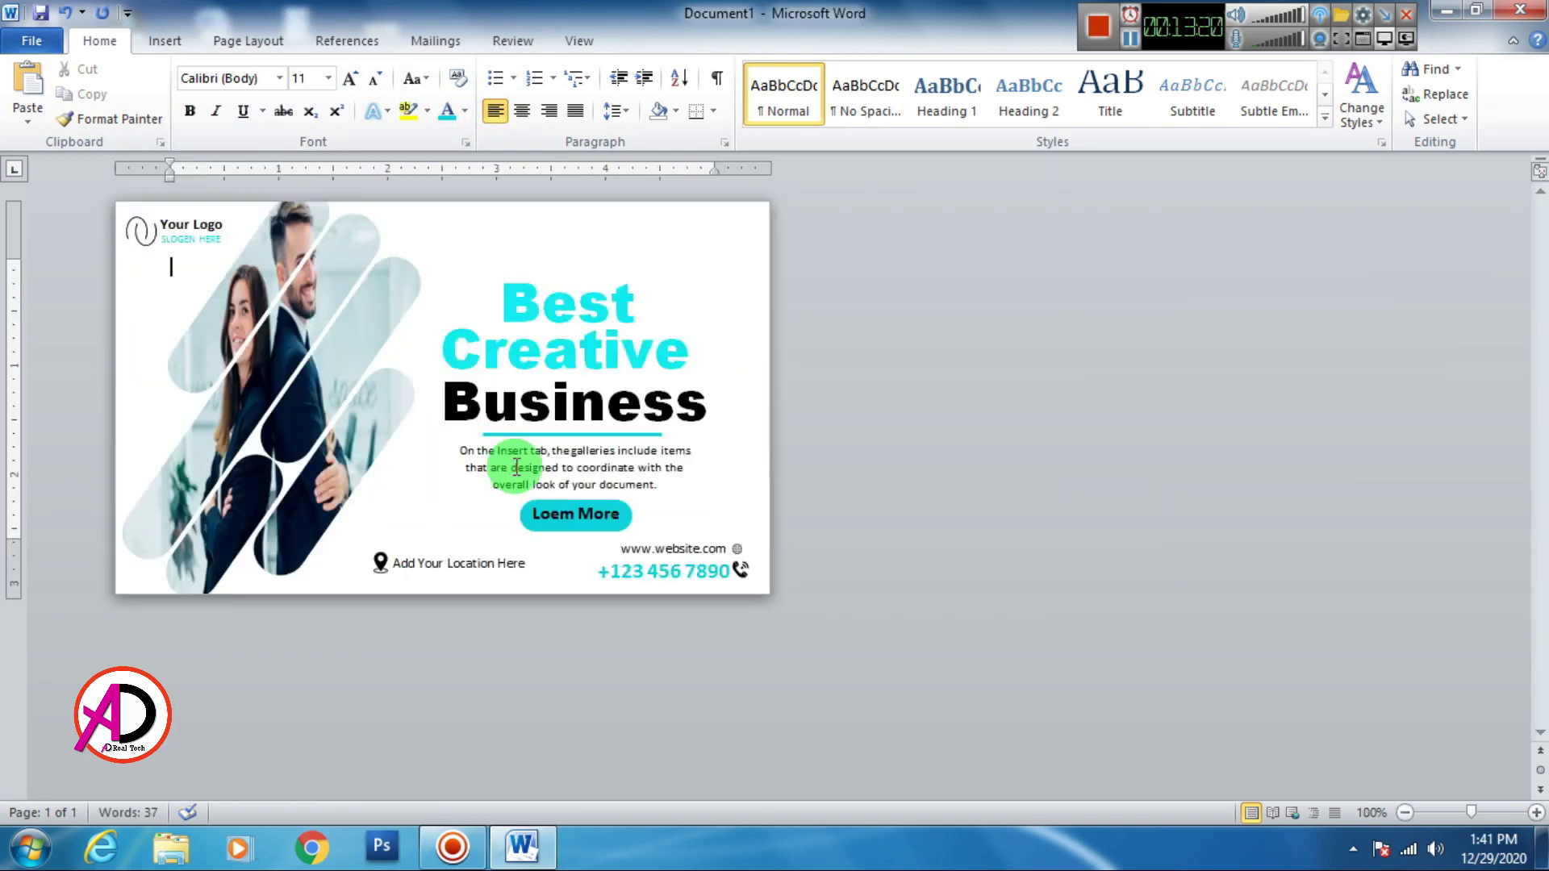
ctrl+scroll(479, 492, up, 2)
ctrl+scroll(480, 480, up, 1)
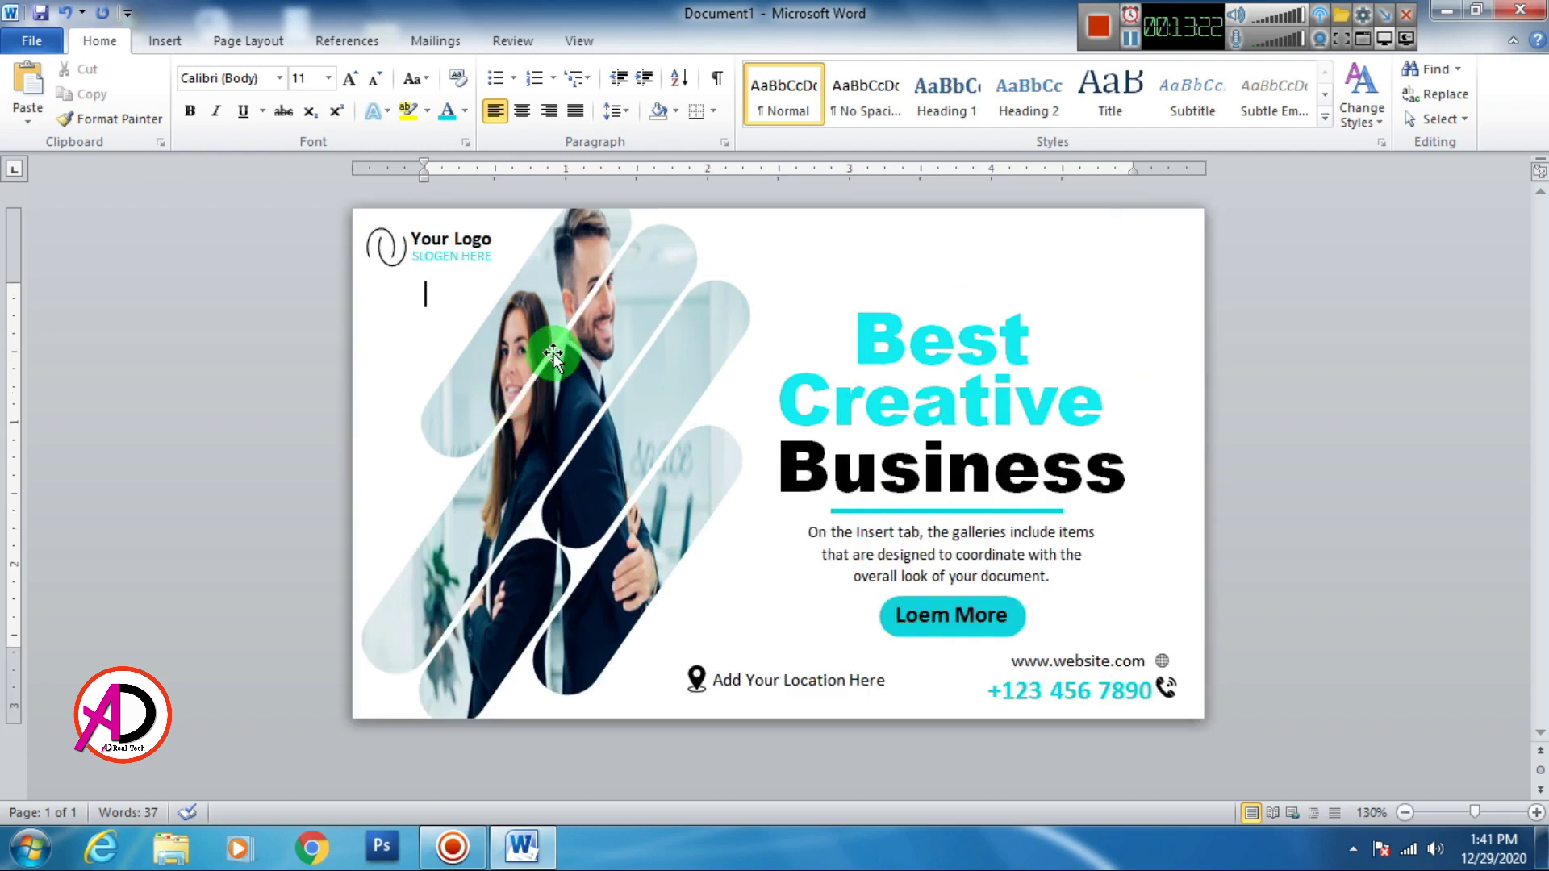